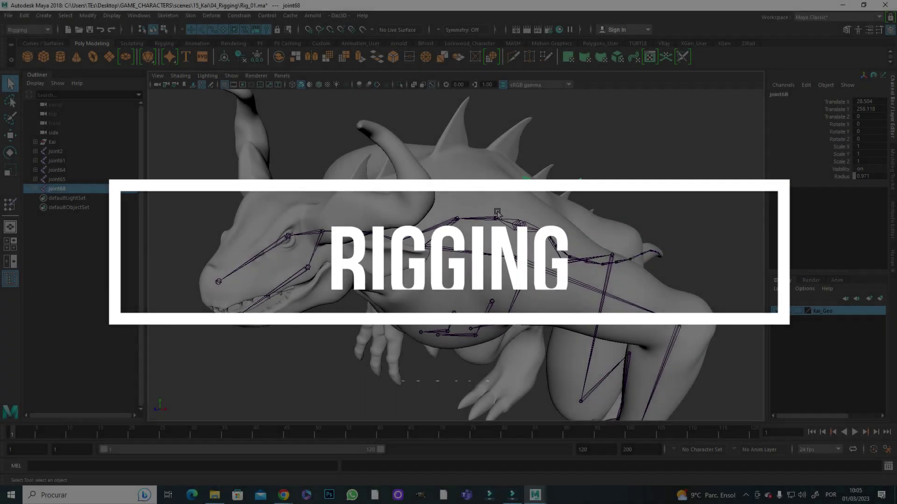
# Move joint68 forward into the lower jaw (Translate Z 114.211) and frame it.
pyautogui.press('w')
pyautogui.moveTo(445, 212); pyautogui.dragTo(312, 276)
pyautogui.press('f')
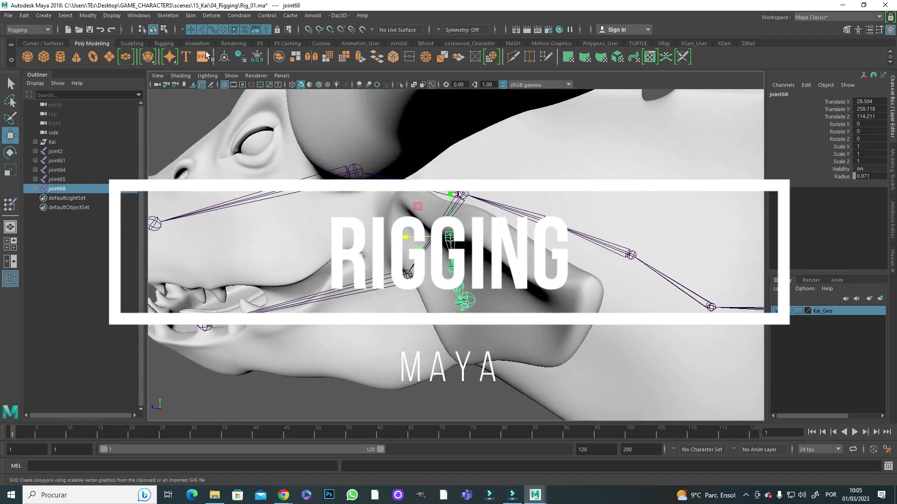
pyautogui.click(180, 75)
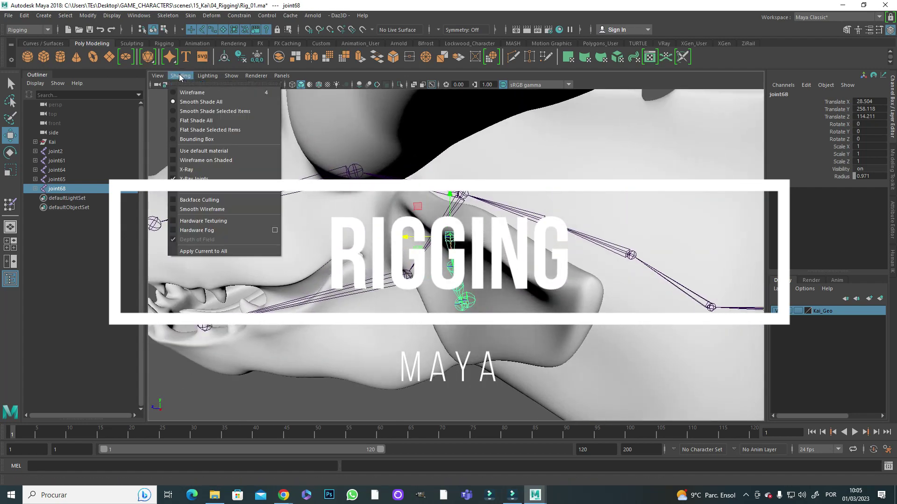
# Turn on Wireframe on Shaded, then nudge joint68 forward and rotate it to follow the jaw.
pyautogui.click(189, 161)
pyautogui.moveTo(393, 261)
pyautogui.keyDown('alt'); pyautogui.mouseDown()
pyautogui.moveTo(365, 233)
pyautogui.moveTo(358, 243)
pyautogui.moveTo(425, 267)
pyautogui.moveTo(422, 251)
pyautogui.mouseUp(); pyautogui.keyUp('alt')
pyautogui.press('e')
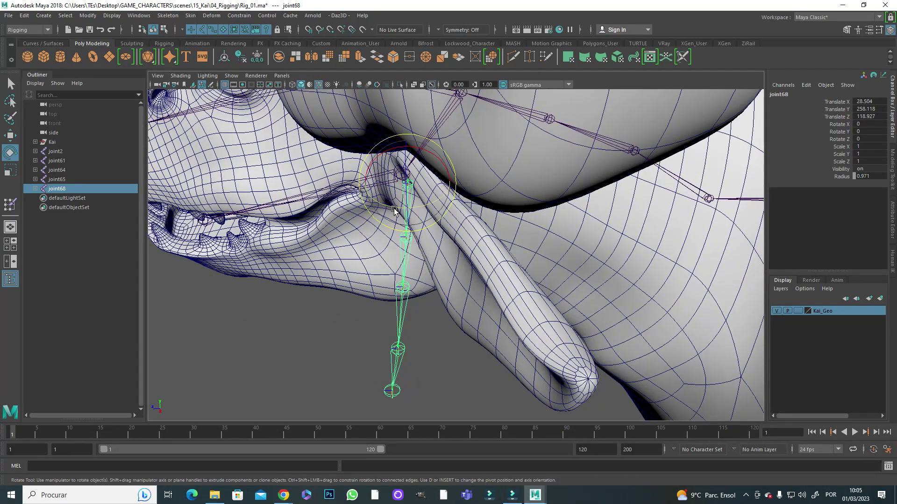
pyautogui.moveTo(394, 211); pyautogui.dragTo(380, 202)
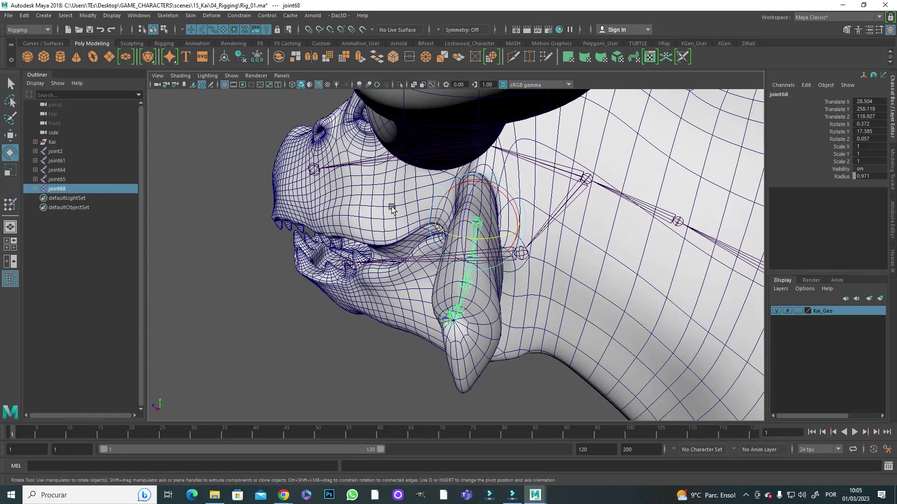
# Fine-tune joint68 to Translate Z 119.534 with about 19.4° Y rotation.
pyautogui.press('w')
pyautogui.moveTo(432, 215); pyautogui.dragTo(465, 265)
pyautogui.press('e')
pyautogui.moveTo(480, 186); pyautogui.dragTo(476, 196)
pyautogui.keyDown('alt'); pyautogui.moveTo(476, 196); pyautogui.dragTo(487, 256); pyautogui.keyUp('alt')
# Maximize the side view and place a three-joint chain up the first back spine.
pyautogui.click(481, 262)
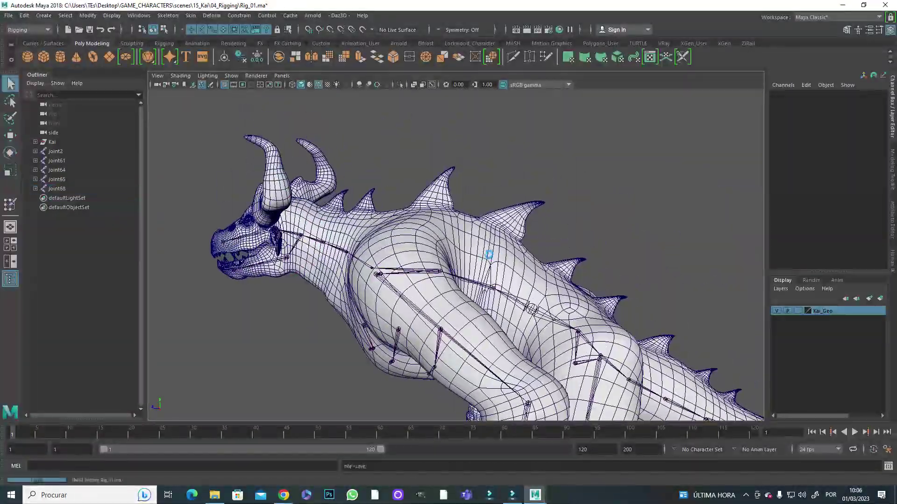
pyautogui.press('space')
pyautogui.press('space')
pyautogui.press('4')
pyautogui.scroll(5, 492, 316)
pyautogui.press('j')
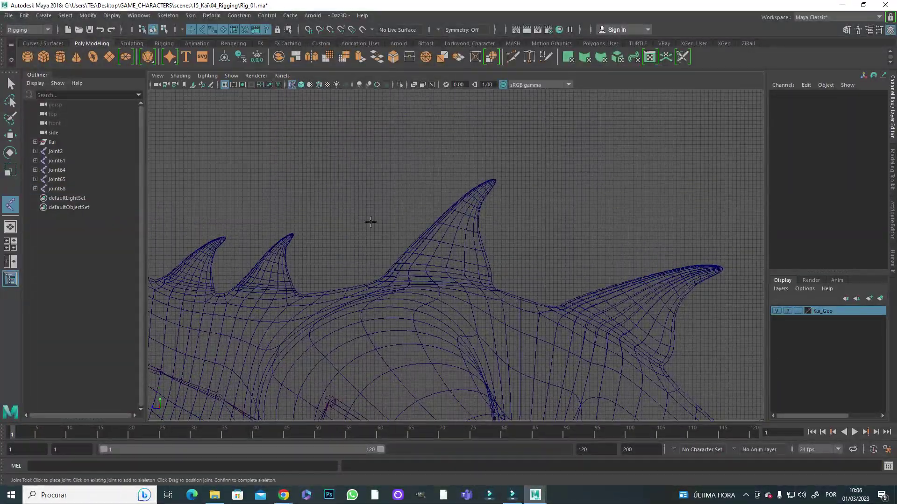
pyautogui.click(435, 279)
pyautogui.click(449, 243)
pyautogui.click(464, 215)
# Add a three-joint chain up the next spine and start a chain on another.
pyautogui.scroll(-3, 492, 184)
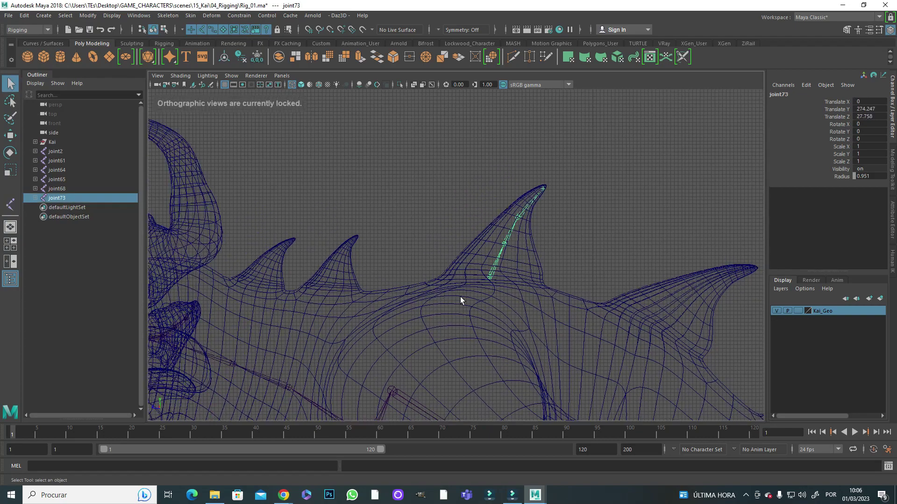
pyautogui.keyDown('alt'); pyautogui.moveTo(461, 296); pyautogui.dragTo(358, 305, button='middle'); pyautogui.keyUp('alt')
pyautogui.click(455, 306)
pyautogui.click(462, 274)
pyautogui.click(474, 246)
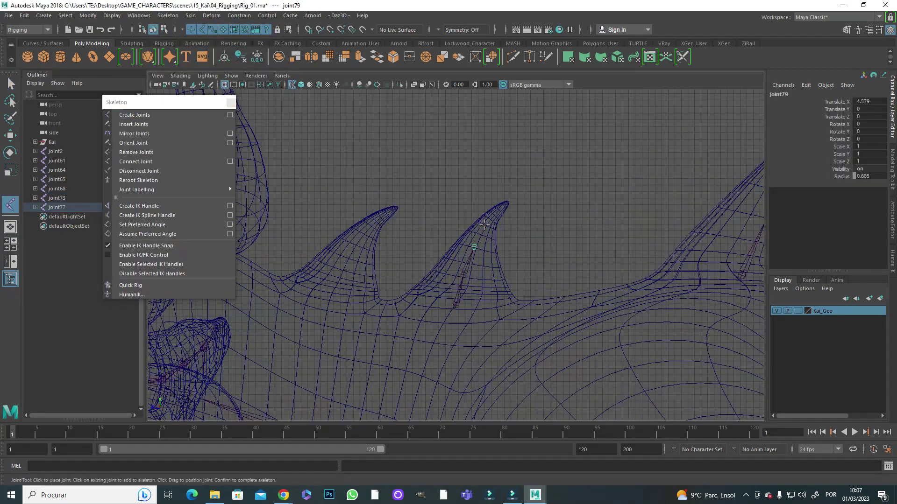
pyautogui.press('Return')
pyautogui.click(343, 262)
pyautogui.press('Return')
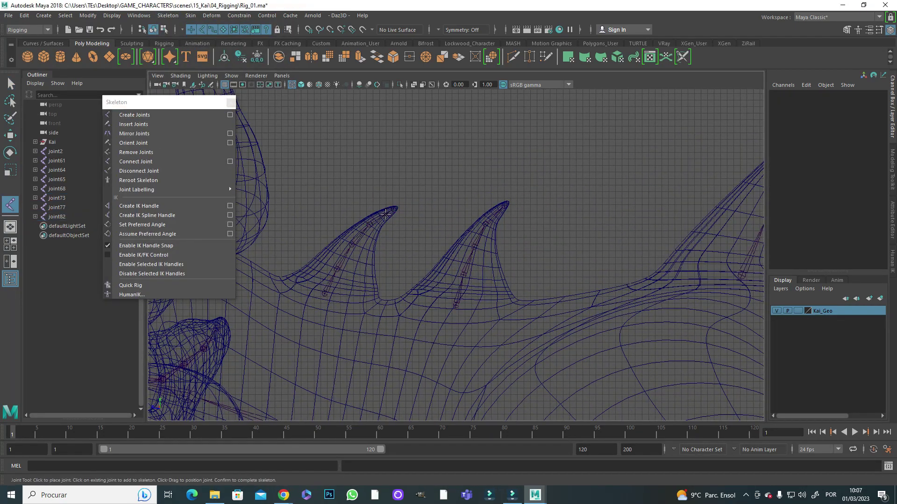
# Add joint chains on two more back spines, including a three-joint root-to-tip chain.
pyautogui.keyDown('alt'); pyautogui.moveTo(667, 322); pyautogui.dragTo(420, 262, button='middle'); pyautogui.keyUp('alt')
pyautogui.click(467, 304)
pyautogui.keyDown('alt'); pyautogui.moveTo(654, 392); pyautogui.dragTo(398, 287, button='middle'); pyautogui.keyUp('alt')
pyautogui.press('Return')
pyautogui.click(398, 287)
pyautogui.click(427, 264)
pyautogui.click(450, 250)
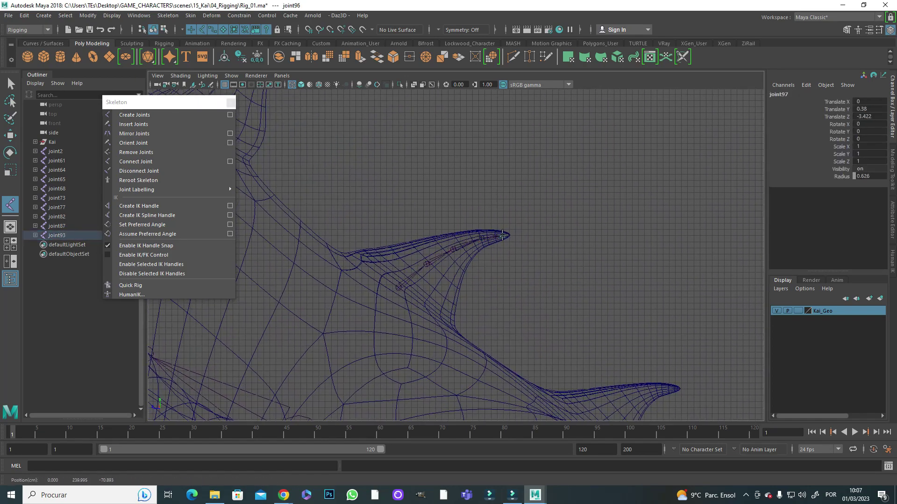
pyautogui.press('Return')
# Place a five-joint chain running up the next back spine to its tip.
pyautogui.keyDown('alt'); pyautogui.moveTo(677, 397); pyautogui.dragTo(533, 245, button='middle'); pyautogui.keyUp('alt')
pyautogui.click(424, 285)
pyautogui.click(447, 264)
pyautogui.click(472, 249)
pyautogui.click(503, 237)
pyautogui.click(518, 236)
pyautogui.press('Return')
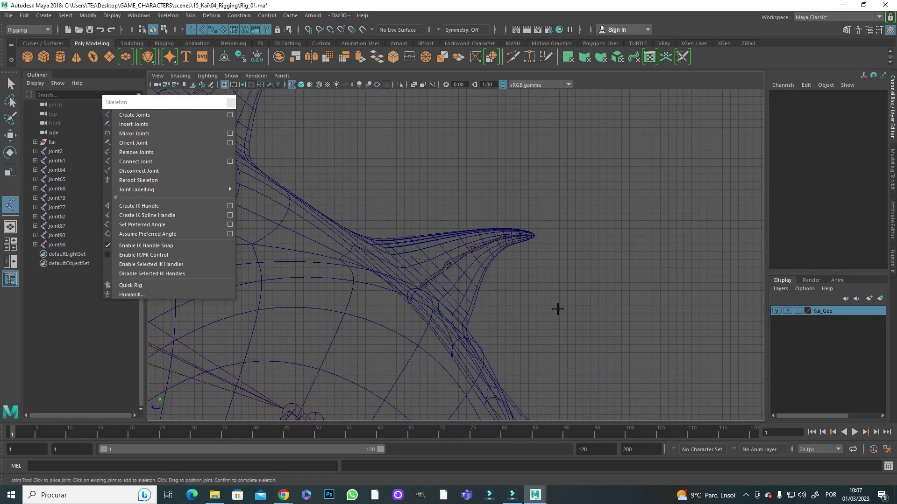
# Place a four-joint chain up the last back spine, ending at joint104.
pyautogui.keyDown('alt'); pyautogui.moveTo(262, 140); pyautogui.dragTo(410, 262, button='middle'); pyautogui.keyUp('alt')
pyautogui.click(409, 265)
pyautogui.click(432, 242)
pyautogui.click(460, 225)
pyautogui.click(494, 216)
pyautogui.press('Return')
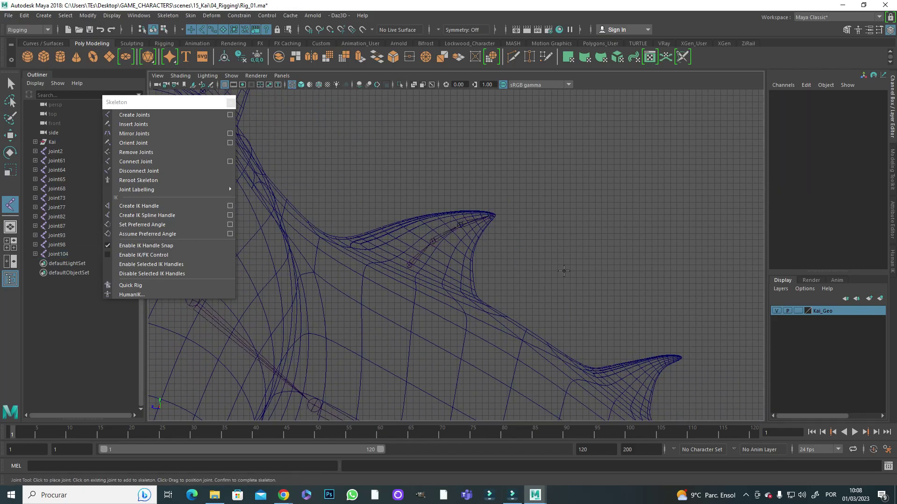
pyautogui.scroll(-8, 563, 271)
# Select the main spine's root joint and name it Main_Spine.
pyautogui.press('space')
pyautogui.press('q')
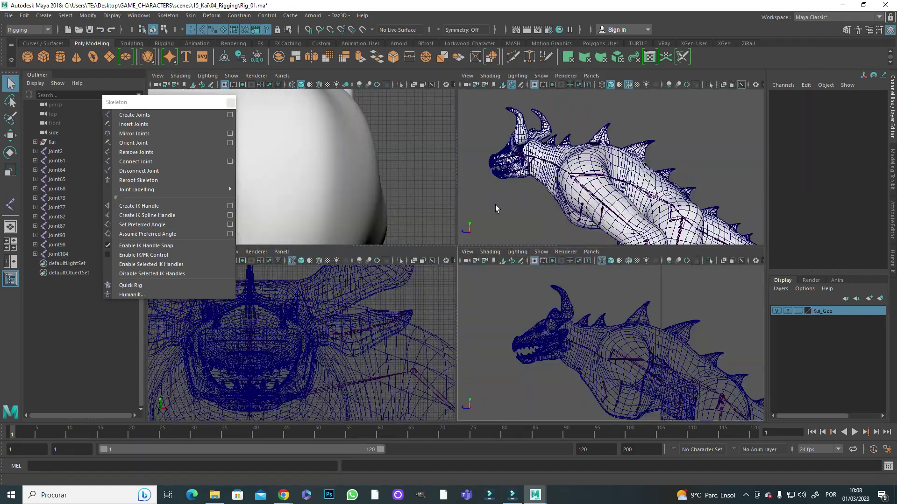
pyautogui.press('space')
pyautogui.keyDown('alt'); pyautogui.moveTo(495, 205); pyautogui.dragTo(495, 284); pyautogui.keyUp('alt')
pyautogui.click(523, 293)
pyautogui.press('w')
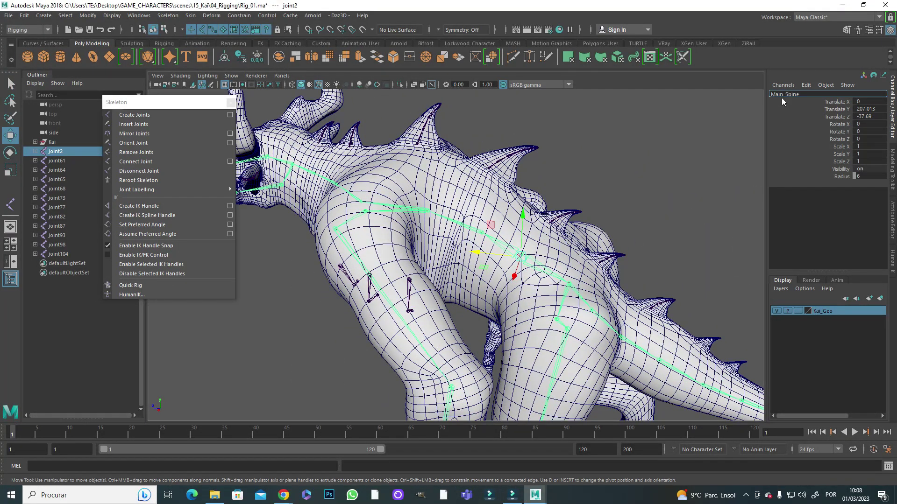
pyautogui.press('Return')
# Name the first tail joints Tail_01, Tail_03 and Tail_04.
pyautogui.click(584, 277)
pyautogui.press('f')
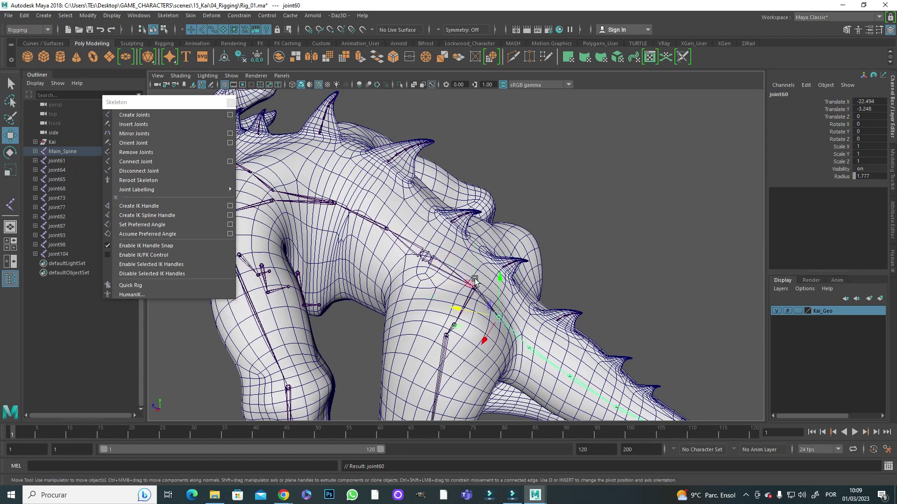
pyautogui.click(793, 95)
pyautogui.write('Tail_01')
pyautogui.press('Return')
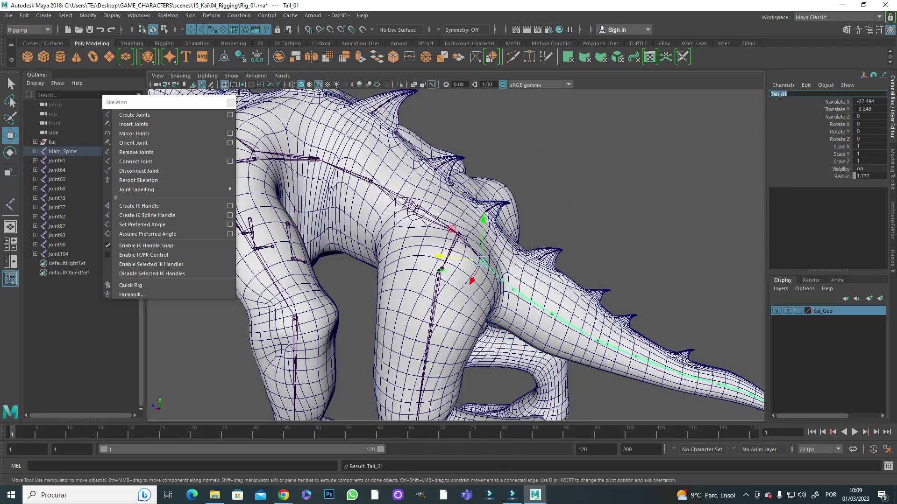
pyautogui.press('Down')
pyautogui.press('Down')
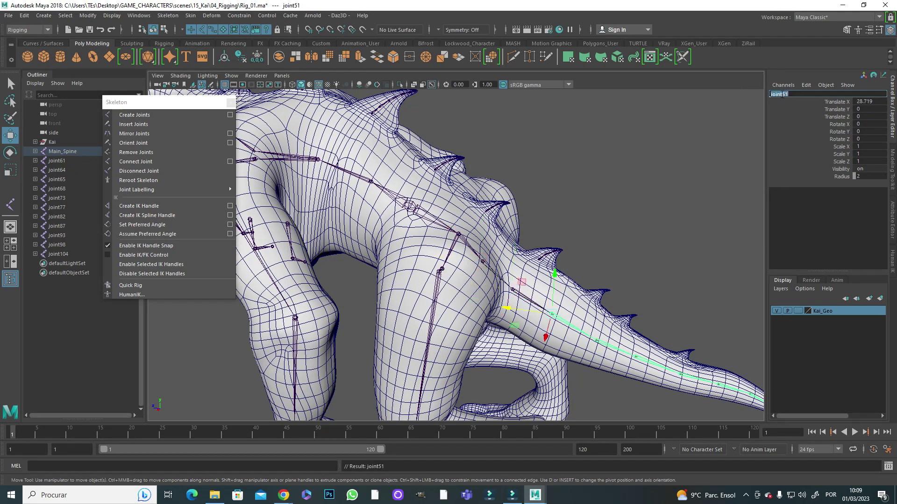
pyautogui.write('Tail_03')
pyautogui.press('Return')
# Continue down the tail, naming joints Tail_06, Tail_07 and the last one Tail.
pyautogui.press('Down')
pyautogui.write('Tail_04')
pyautogui.press('Return')
pyautogui.press('Down')
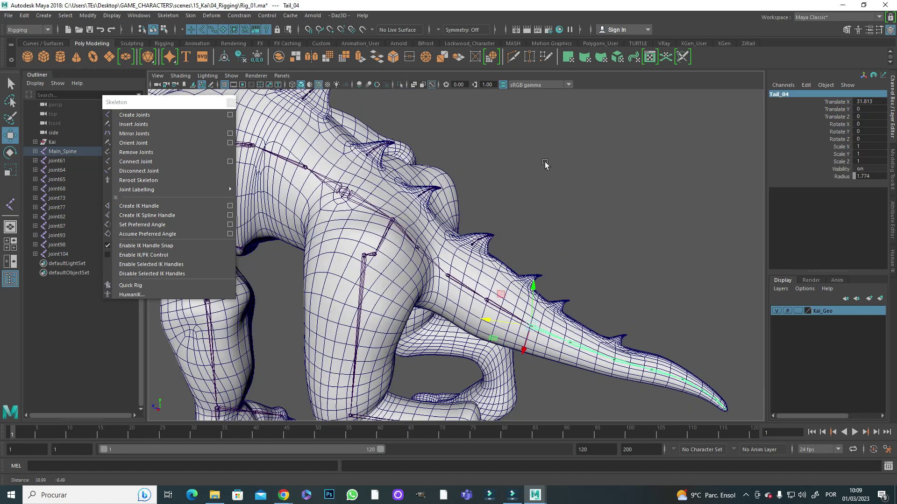
pyautogui.press('Down')
pyautogui.write('Tail_06')
pyautogui.press('Return')
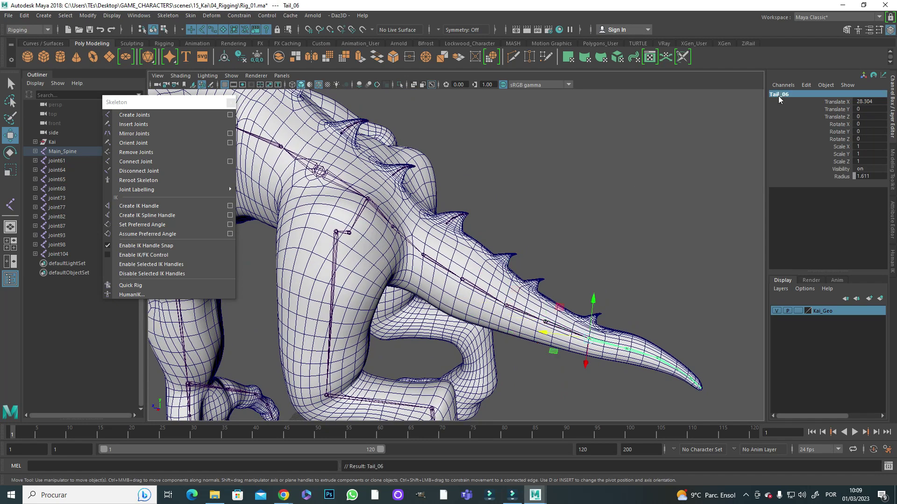
pyautogui.press('Down')
pyautogui.write('Tail_07')
pyautogui.press('Return')
pyautogui.press('Down')
pyautogui.click(778, 95)
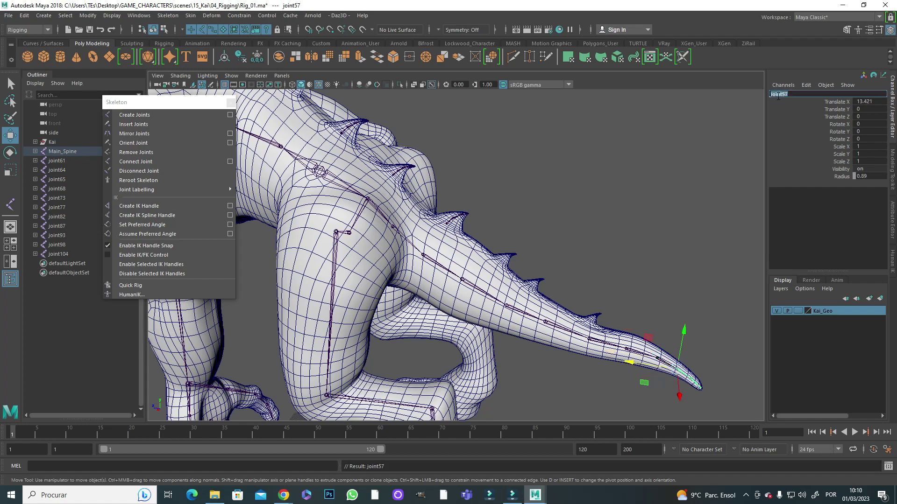
pyautogui.press('Down')
pyautogui.click(777, 96)
pyautogui.write('Tail')
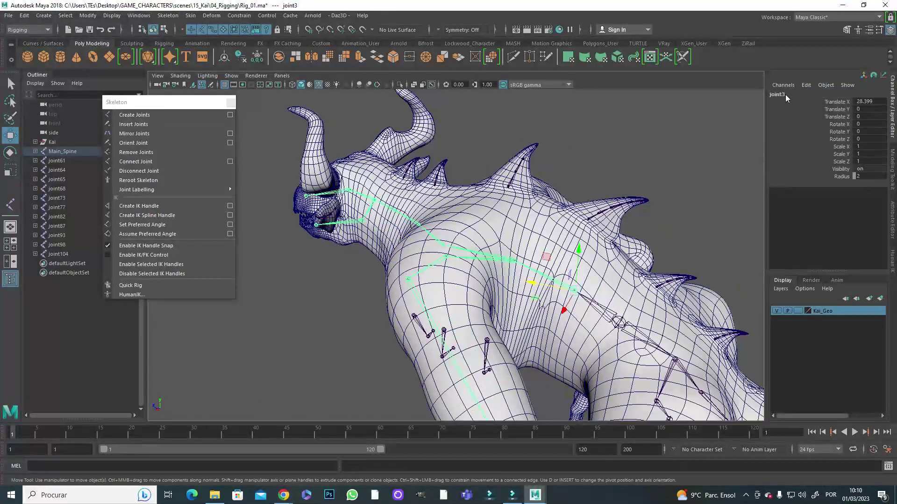
# Walk up through the neck joints to the head and name the jaw joint Jaw.
pyautogui.press('Down')
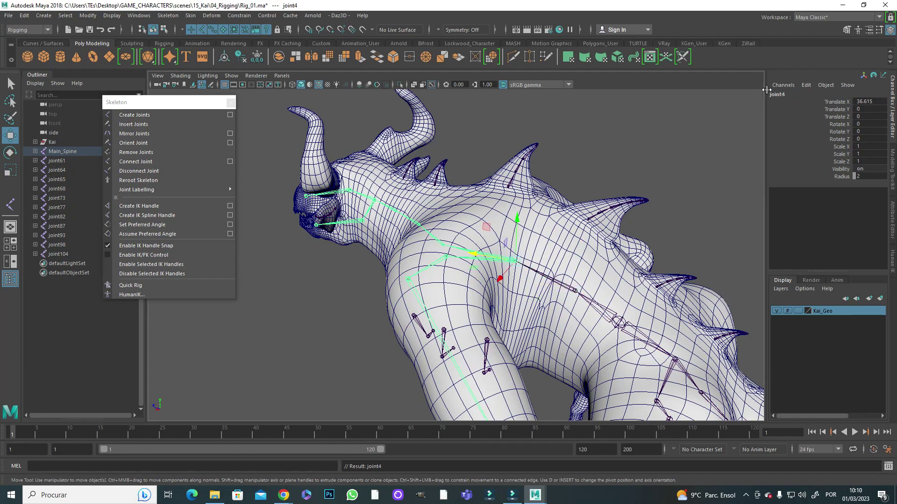
pyautogui.press('Down')
pyautogui.press('Down')
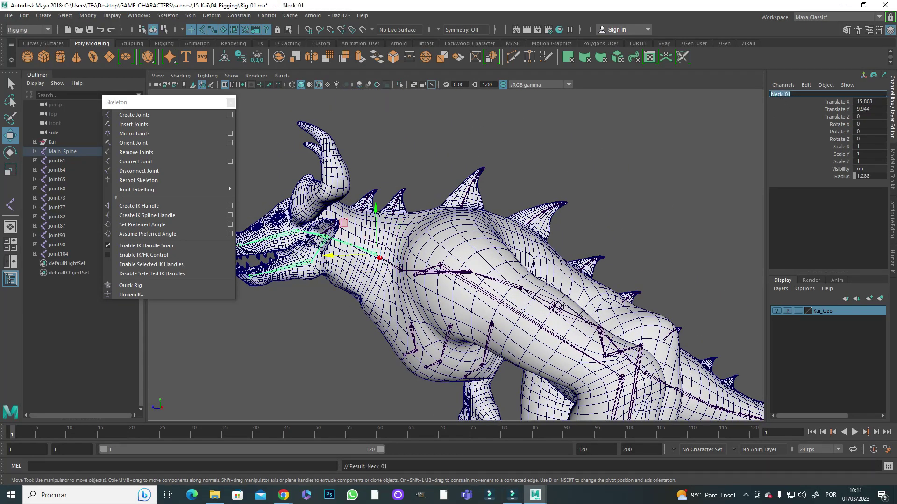
pyautogui.press('Down')
pyautogui.press('Down')
pyautogui.press('Down')
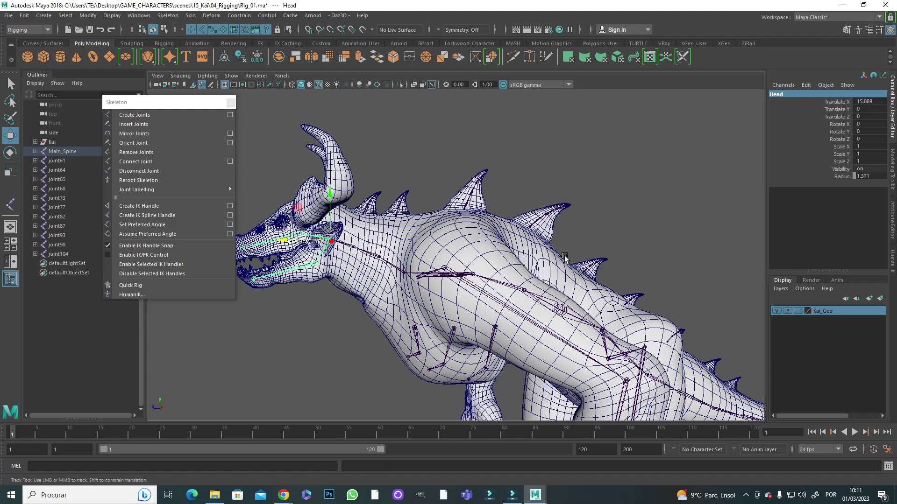
pyautogui.scroll(3, 460, 314)
pyautogui.keyDown('alt'); pyautogui.moveTo(448, 308); pyautogui.dragTo(460, 314); pyautogui.keyUp('alt')
pyautogui.click(788, 94)
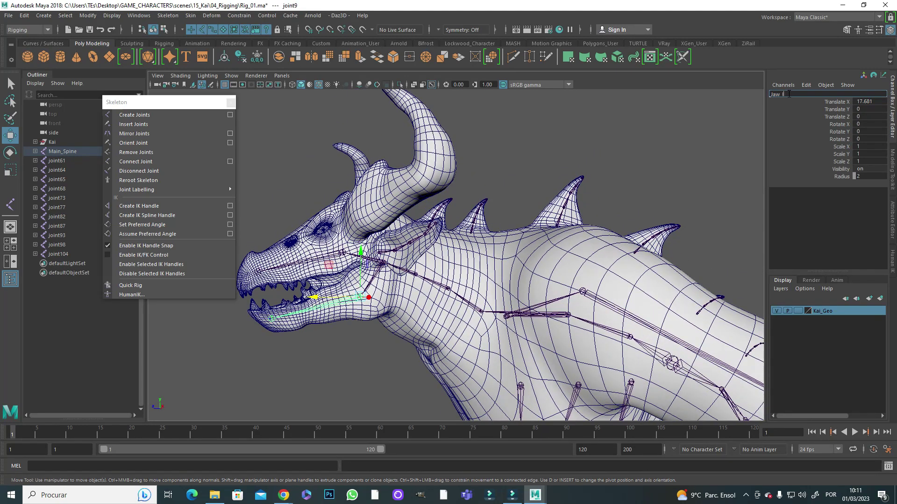
pyautogui.click(377, 270)
pyautogui.write('Jaw')
pyautogui.press('Return')
# Save the rig as Rig_01.ma.
pyautogui.keyDown('alt'); pyautogui.moveTo(443, 308); pyautogui.dragTo(495, 310); pyautogui.keyUp('alt')
pyautogui.press('Up')
pyautogui.hotkey('ctrl', 's')
# Walk down from the chest joint, renaming the shoulder and naming the elbow Elbow_left.
pyautogui.scroll(3, 495, 311)
pyautogui.click(386, 236)
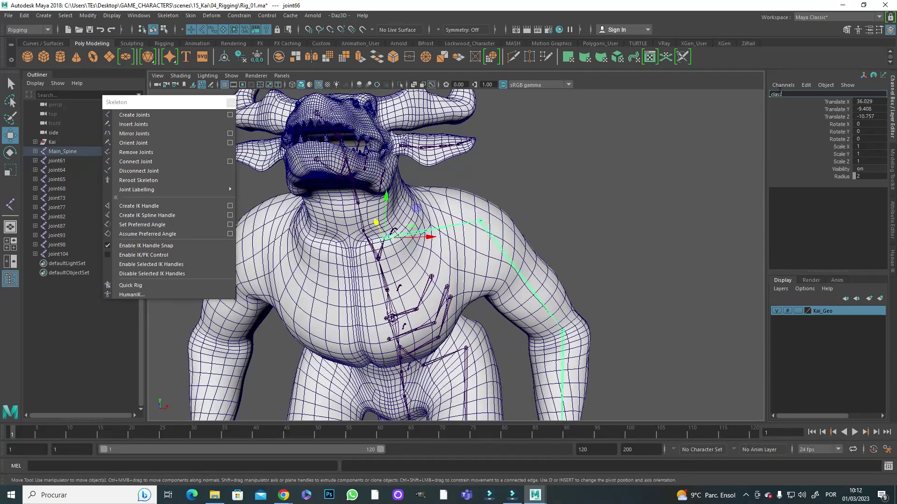
pyautogui.press('Down')
pyautogui.doubleClick(778, 95)
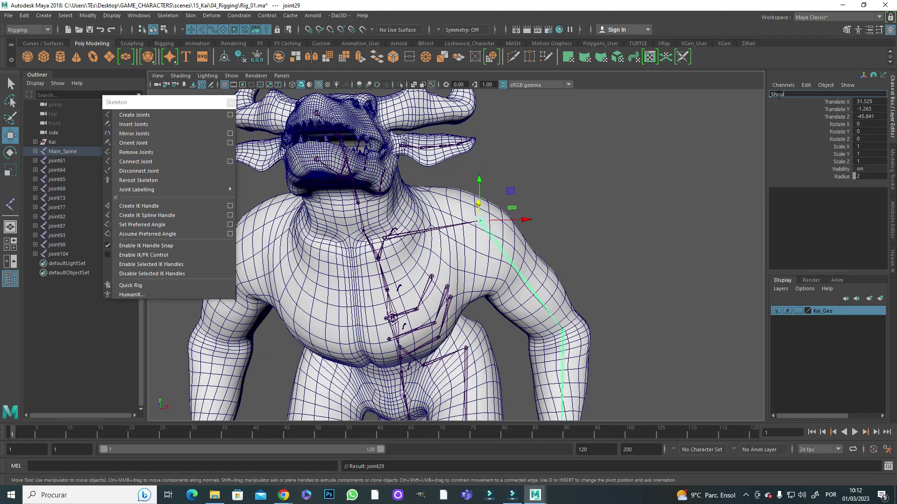
pyautogui.press('Down')
pyautogui.doubleClick(779, 95)
pyautogui.write('Elbow_left')
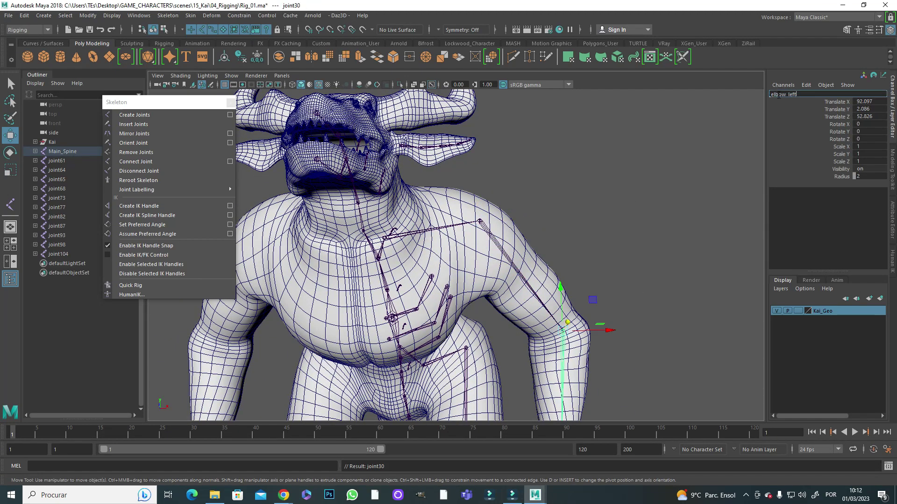
pyautogui.press('Return')
# Name the wrist joint wrist_left and the hand joint hand_left.
pyautogui.press('Down')
pyautogui.press('f')
pyautogui.click(788, 95)
pyautogui.write('wrist_left')
pyautogui.press('Return')
pyautogui.press('Down')
pyautogui.write('f')
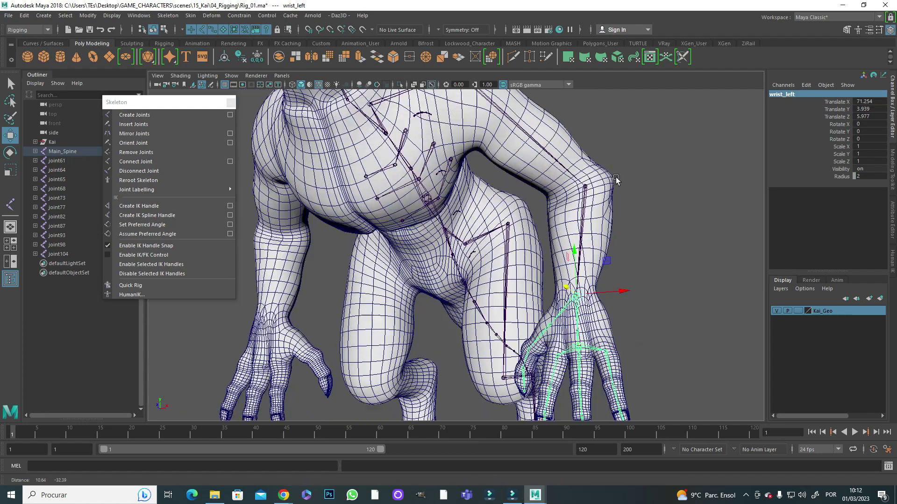
pyautogui.write('hand_left')
pyautogui.press('Return')
# Rename the first two thumb joints, starting with thumb_01.
pyautogui.scroll(-2, 455, 254)
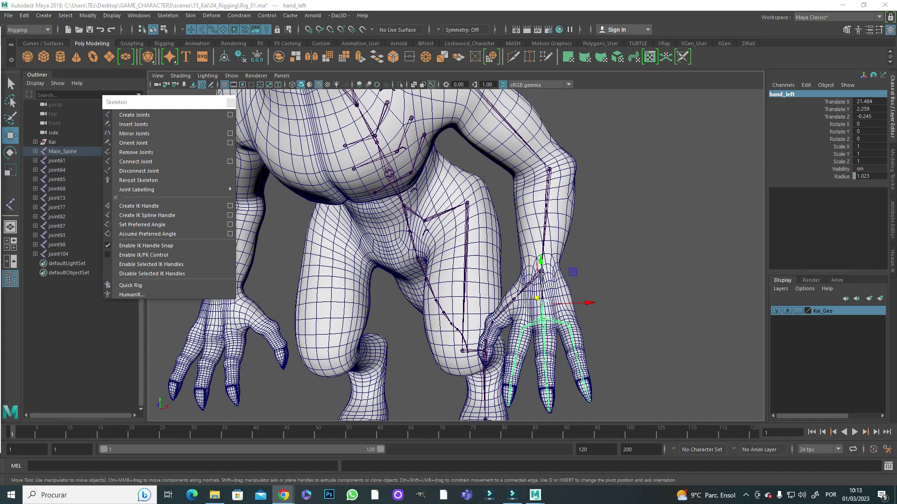
pyautogui.press('Down')
pyautogui.press('f')
pyautogui.click(779, 94)
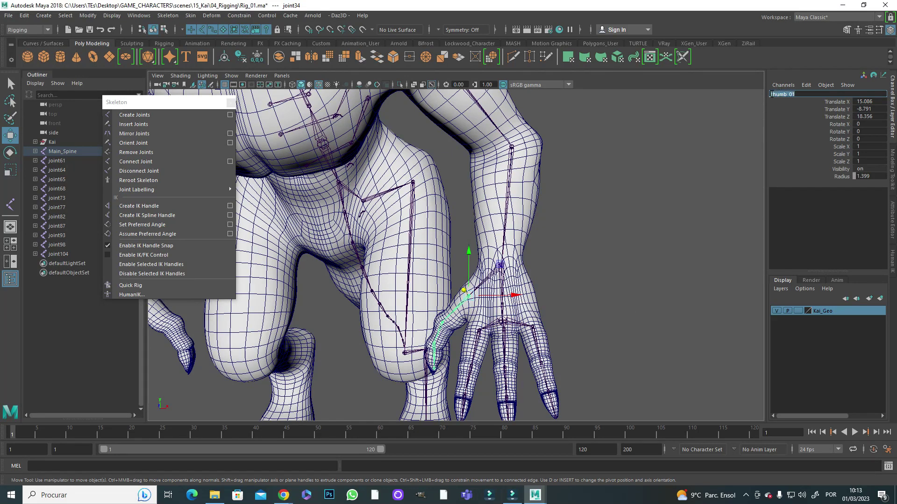
pyautogui.press('Return')
pyautogui.press('Down')
pyautogui.click(779, 94)
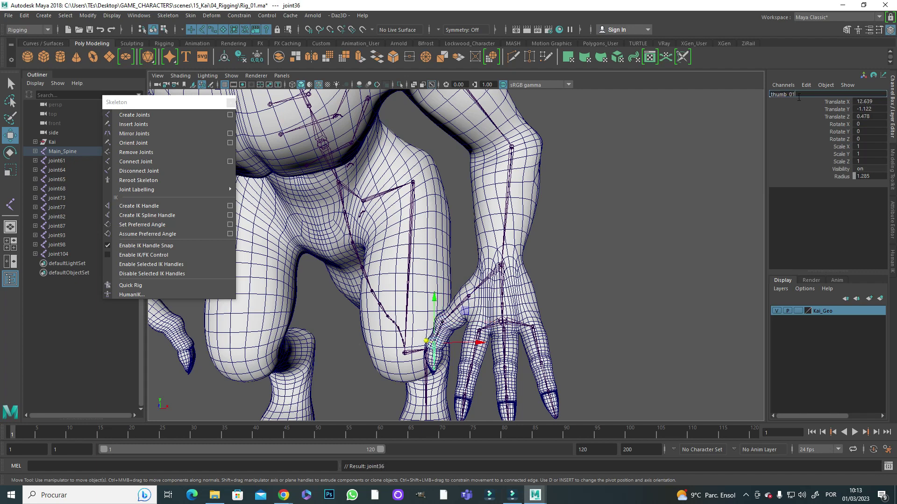
pyautogui.press('Return')
pyautogui.press('Down')
pyautogui.press('f')
# Name the index finger joints pointer_01 and pointer_02.
pyautogui.click(784, 94)
pyautogui.write('point')
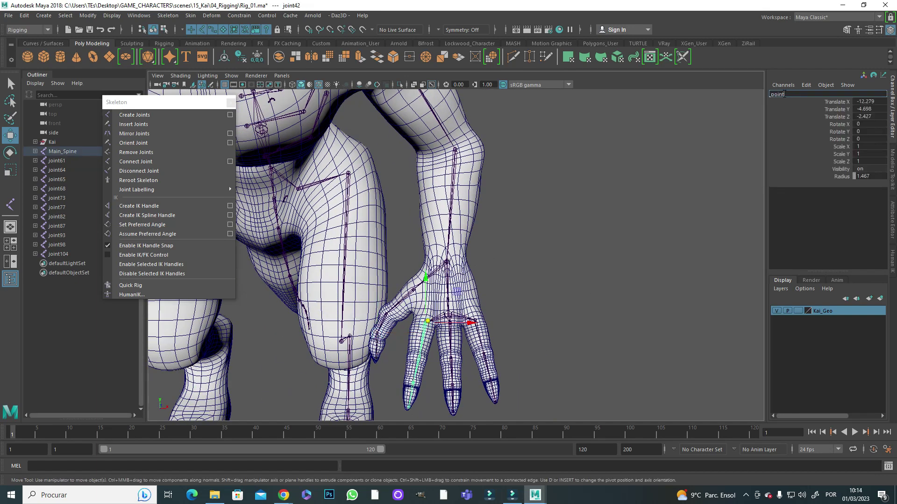
pyautogui.write('er_01')
pyautogui.press('Return')
pyautogui.press('Down')
pyautogui.click(785, 94)
pyautogui.write('pointer_02')
pyautogui.press('Return')
pyautogui.press('Down')
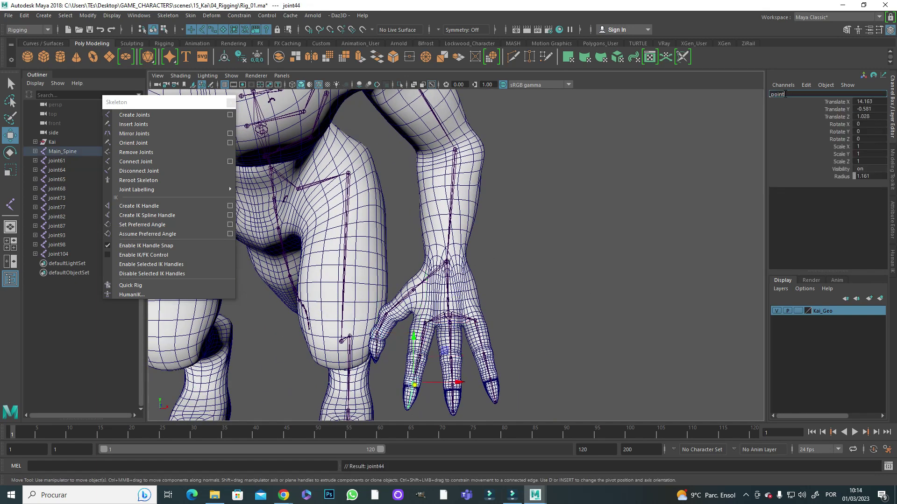
# Rename the middle finger joints, naming the base joint 'midlle'.
pyautogui.click(451, 328)
pyautogui.click(784, 94)
pyautogui.write('midlle')
pyautogui.press('Return')
pyautogui.press('Down')
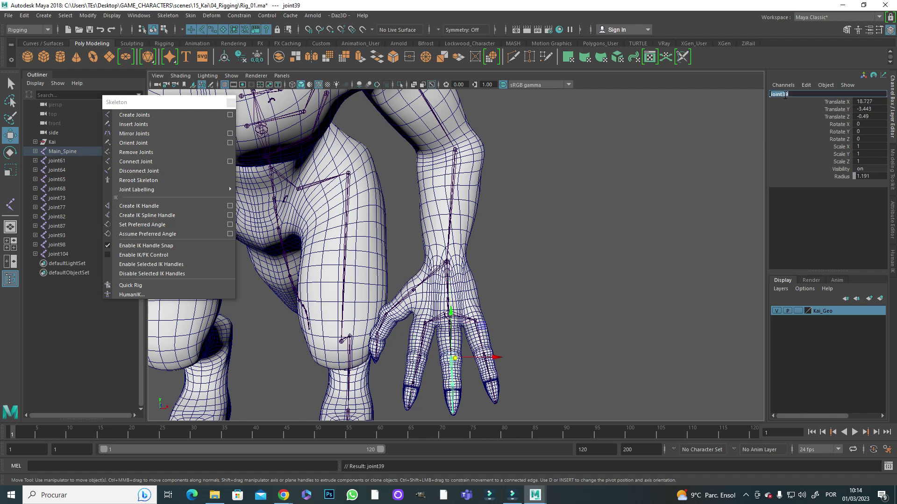
pyautogui.press('Return')
pyautogui.press('Down')
pyautogui.click(787, 94)
pyautogui.press('Return')
# Name the next ring finger joint mindy_02, then clear the selection.
pyautogui.click(500, 343)
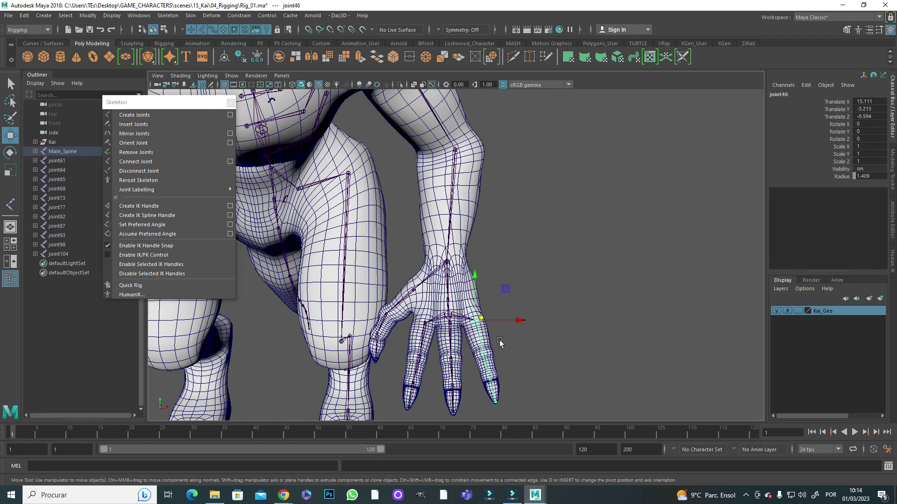
pyautogui.press('Down')
pyautogui.click(792, 95)
pyautogui.write('mindy_02')
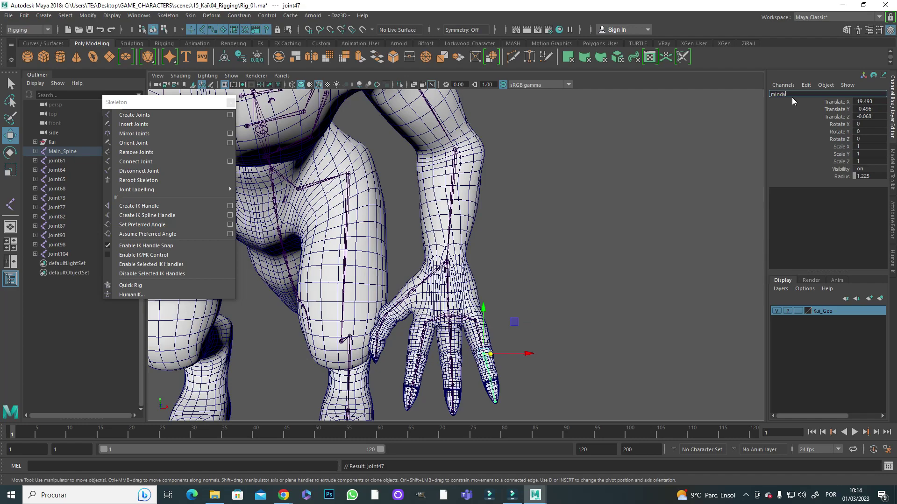
pyautogui.press('Return')
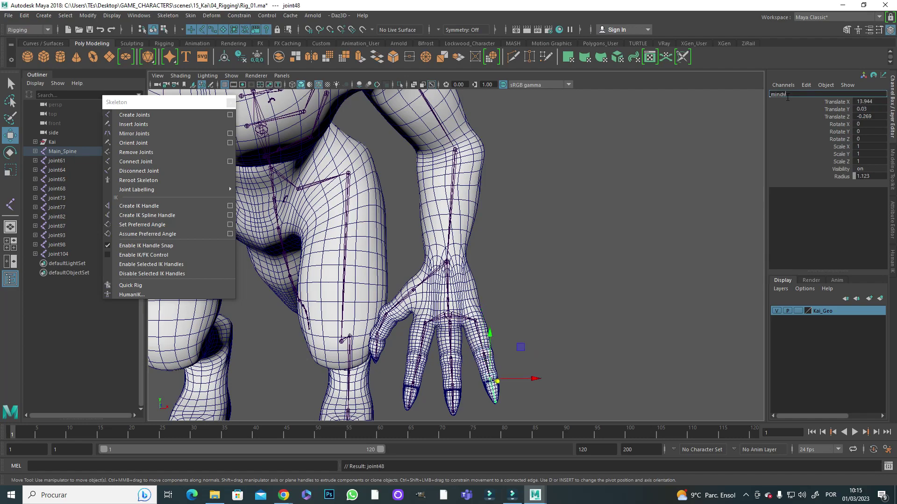
pyautogui.click(607, 254)
# Name the left hip joint leg_left and the knee left_knee.
pyautogui.press('a')
pyautogui.click(402, 192)
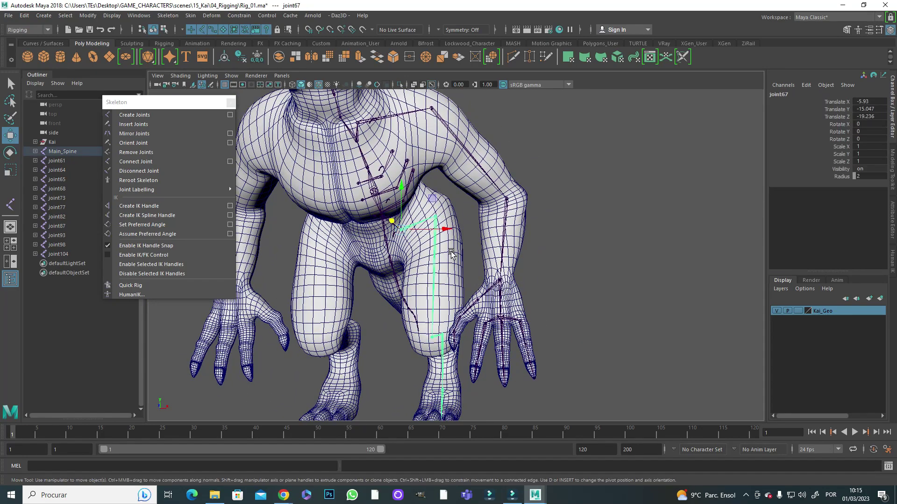
pyautogui.press('f')
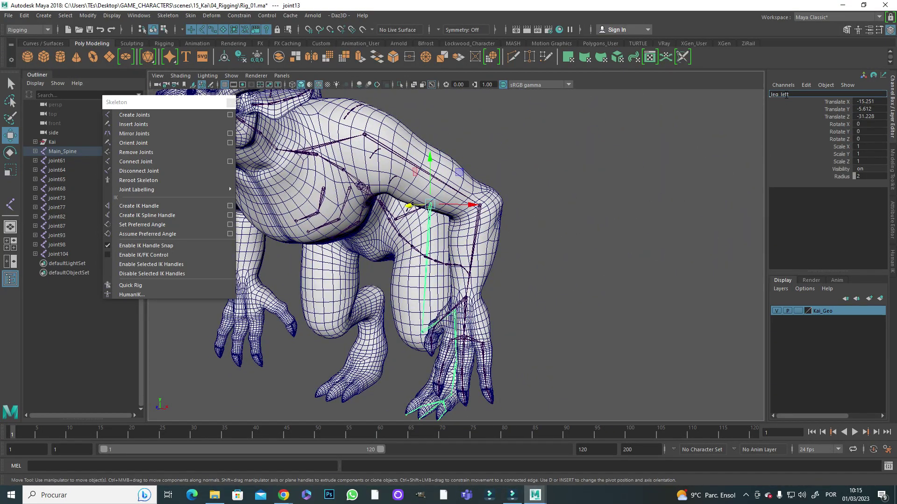
pyautogui.press('Return')
pyautogui.press('Down')
pyautogui.press('Return')
pyautogui.press('Down')
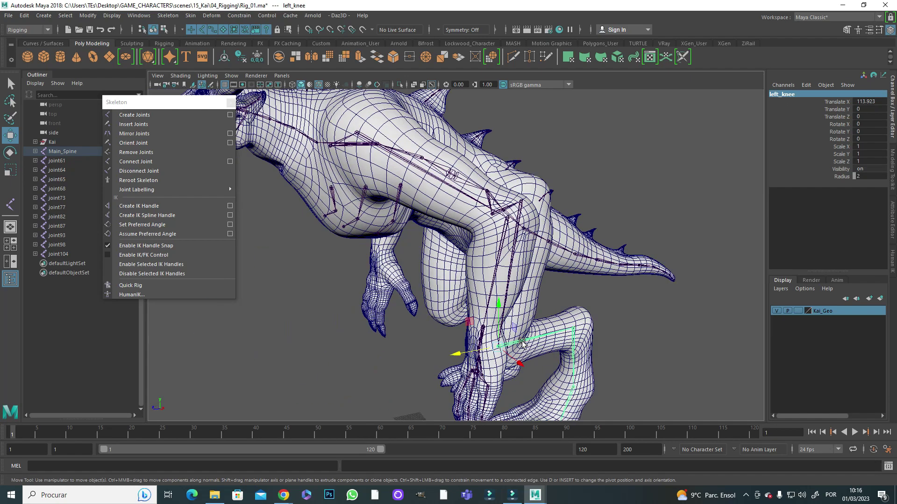
# Name the ankle joint left_ankle and the foot joint left_foot_01.
pyautogui.click(786, 94)
pyautogui.write('left_ankle')
pyautogui.press('Return')
pyautogui.press('Down')
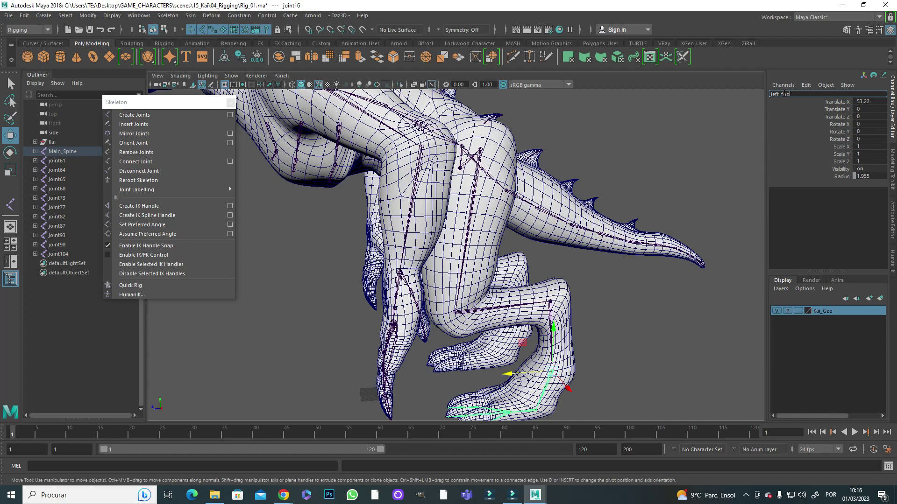
pyautogui.press('Return')
pyautogui.press('Down')
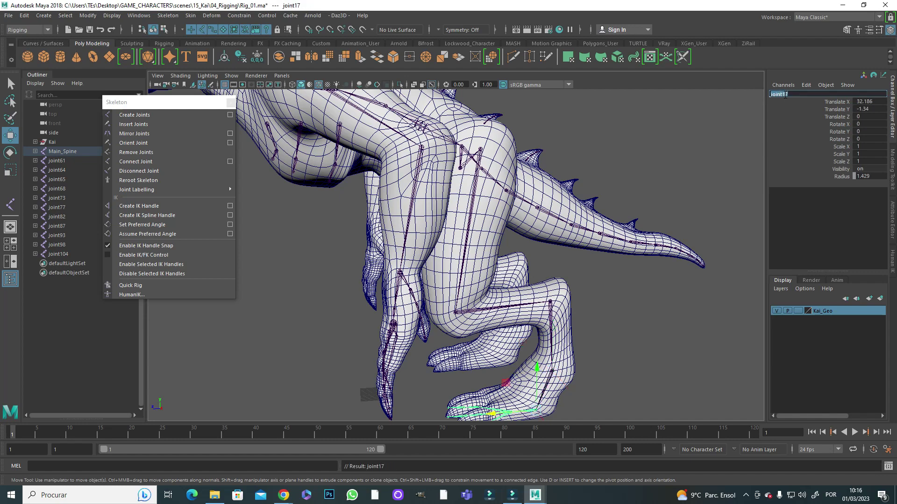
pyautogui.press('Down')
pyautogui.press('Down')
pyautogui.press('Down')
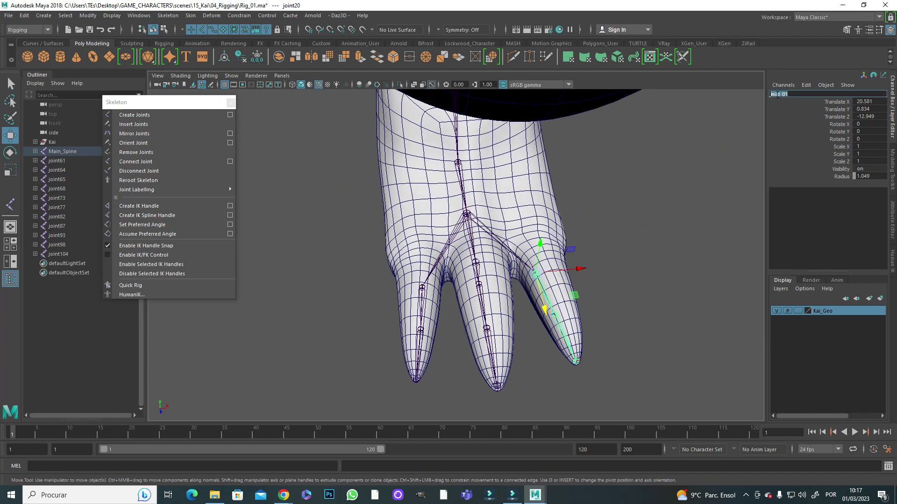
# Name the middle toe joint mid_01.
pyautogui.press('Return')
pyautogui.press('Down')
pyautogui.press('Right')
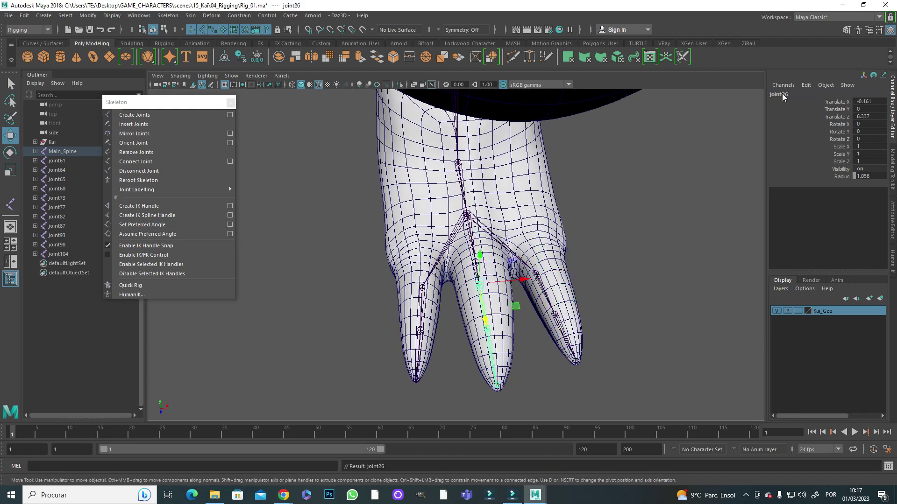
pyautogui.click(783, 94)
pyautogui.write('mid_01')
pyautogui.press('Return')
# Name the other toe's joints point_01 and point_02.
pyautogui.press('Left')
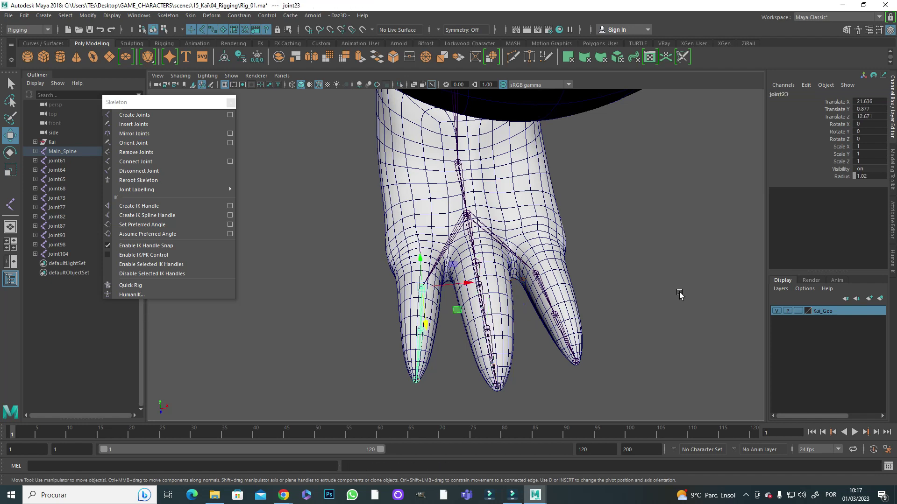
pyautogui.click(788, 95)
pyautogui.write('point_01')
pyautogui.press('Return')
pyautogui.press('Down')
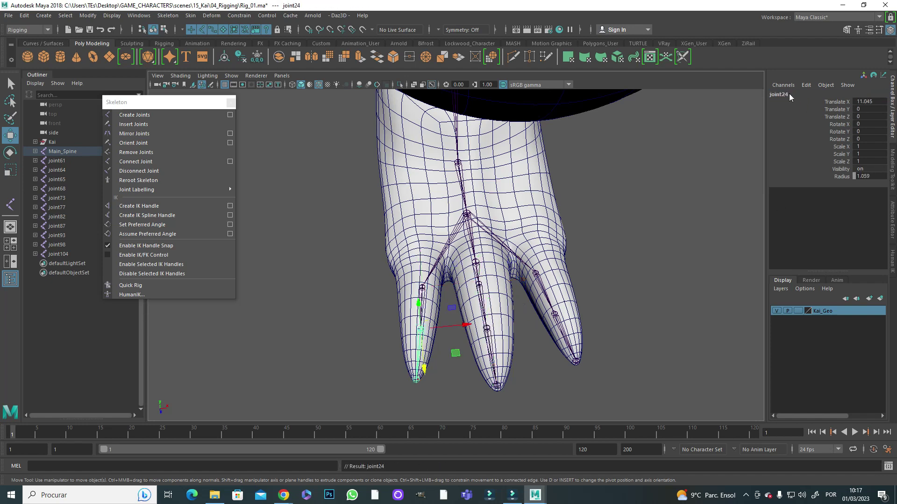
pyautogui.click(789, 94)
pyautogui.write('point_02')
pyautogui.press('Return')
pyautogui.click(56, 188)
# Name the first two ear joints ear_01 and ear_02.
pyautogui.press('f')
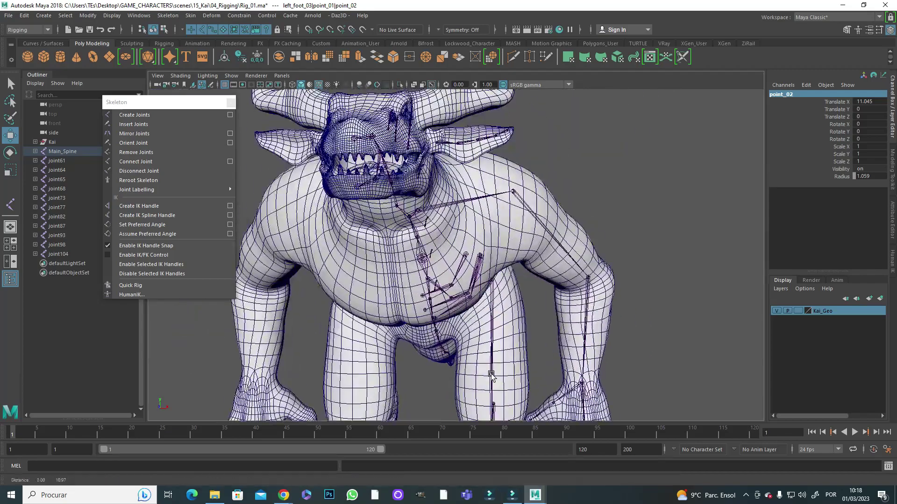
pyautogui.click(783, 95)
pyautogui.write('ear_01')
pyautogui.press('Return')
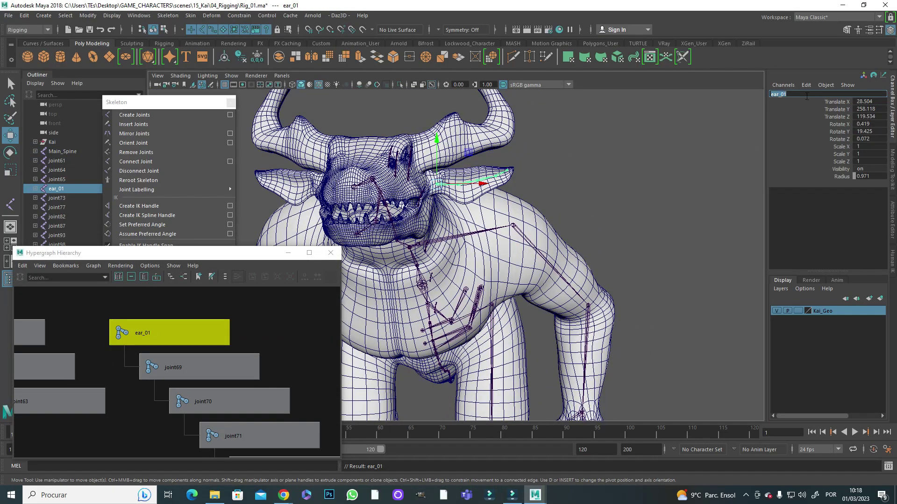
pyautogui.press('Down')
pyautogui.click(784, 94)
pyautogui.write('ear_02')
pyautogui.press('Return')
# Name the remaining ear joints ear_03, ear_04 and ear_05.
pyautogui.press('Down')
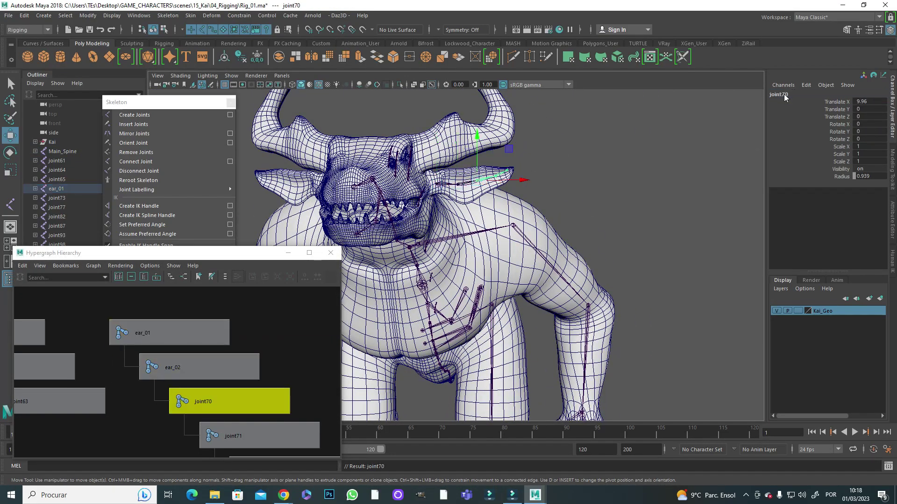
pyautogui.write('ear_03')
pyautogui.press('Return')
pyautogui.press('Down')
pyautogui.write('ear_04')
pyautogui.press('Return')
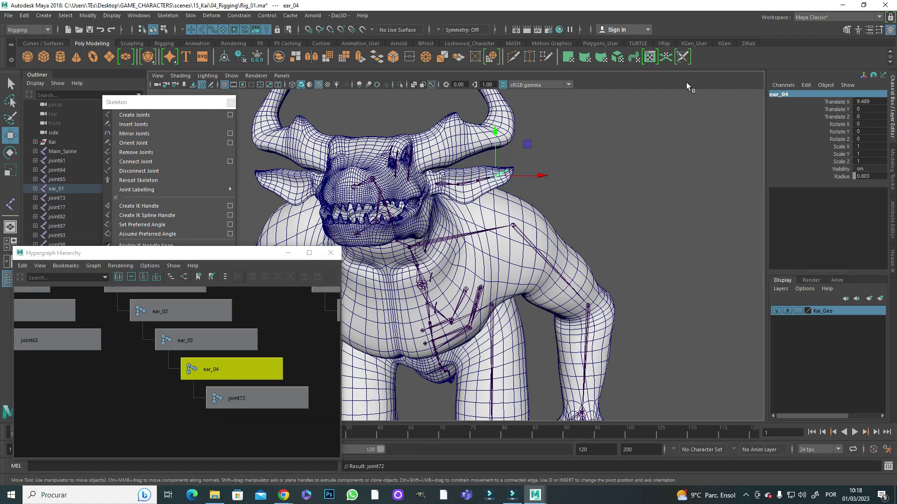
pyautogui.press('Down')
pyautogui.write('ear_05')
pyautogui.press('Return')
# Group the ear chain with Ctrl+G and name the group ear_left.
pyautogui.press('Up')
pyautogui.press('Up')
pyautogui.press('Up')
pyautogui.press('Up')
pyautogui.hotkey('ctrl', 'g')
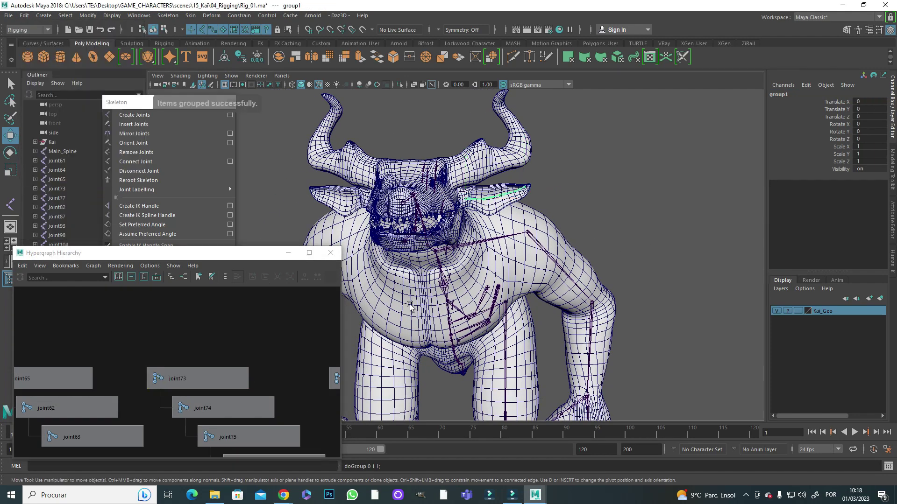
pyautogui.click(792, 95)
pyautogui.write('ear_left')
pyautogui.press('Return')
# Group ear_left under a new parent group, group1, from the Edit menu.
pyautogui.press('a')
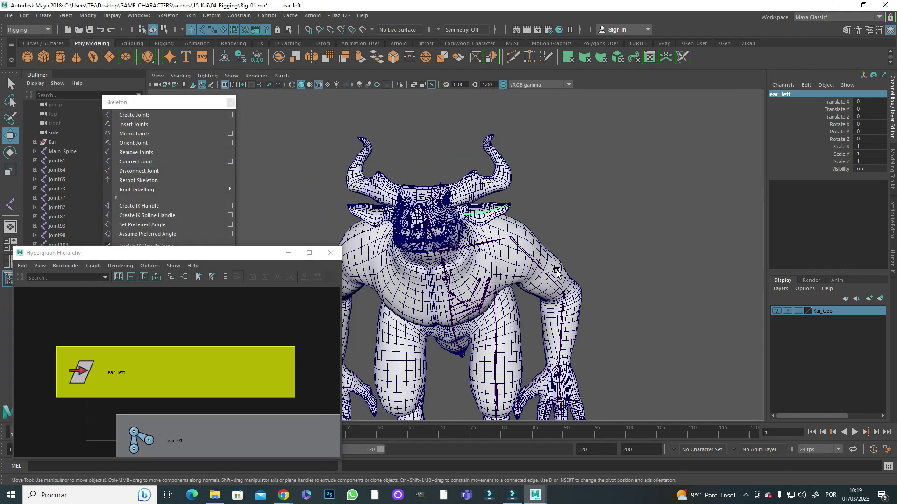
pyautogui.click(24, 15)
pyautogui.click(42, 115)
pyautogui.click(865, 147)
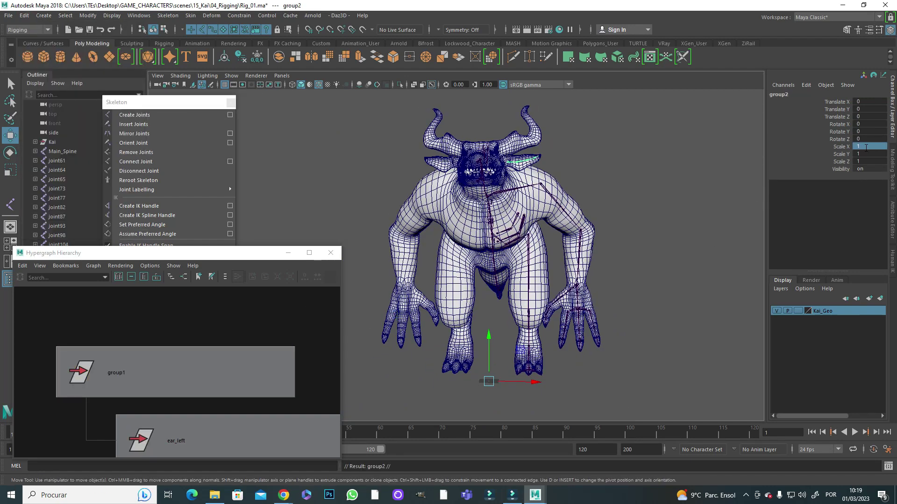
pyautogui.scroll(2, 620, 260)
pyautogui.click(134, 133)
# Mirror the ear chain from ear_01 with Skeleton > Mirror Joints.
pyautogui.click(167, 16)
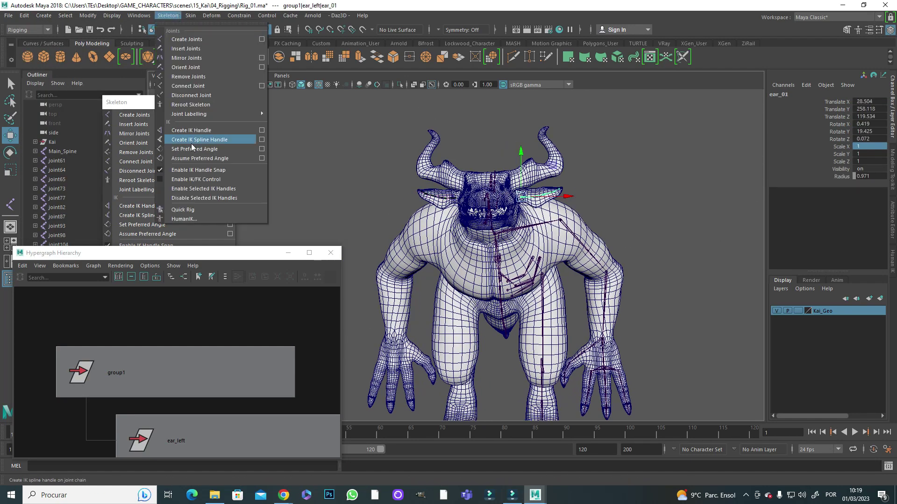
pyautogui.press('f')
pyautogui.scroll(-2, 177, 373)
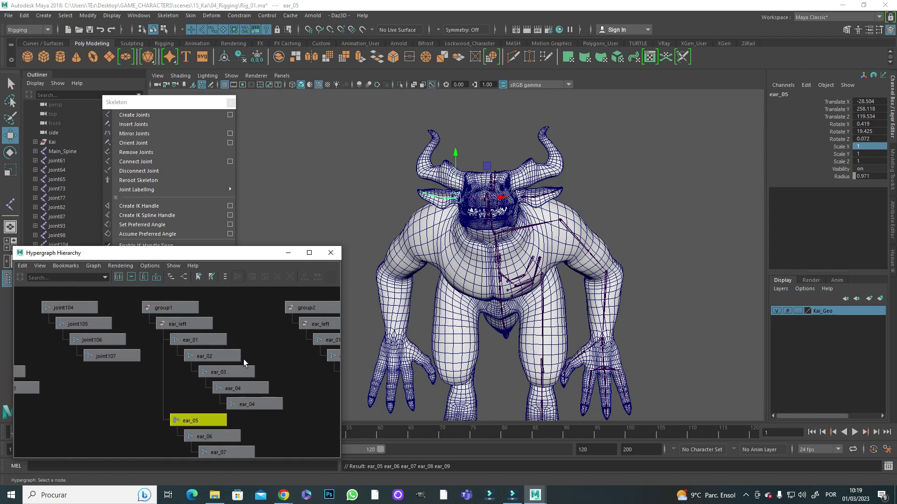
pyautogui.click(272, 286)
pyautogui.click(196, 340)
pyautogui.click(167, 15)
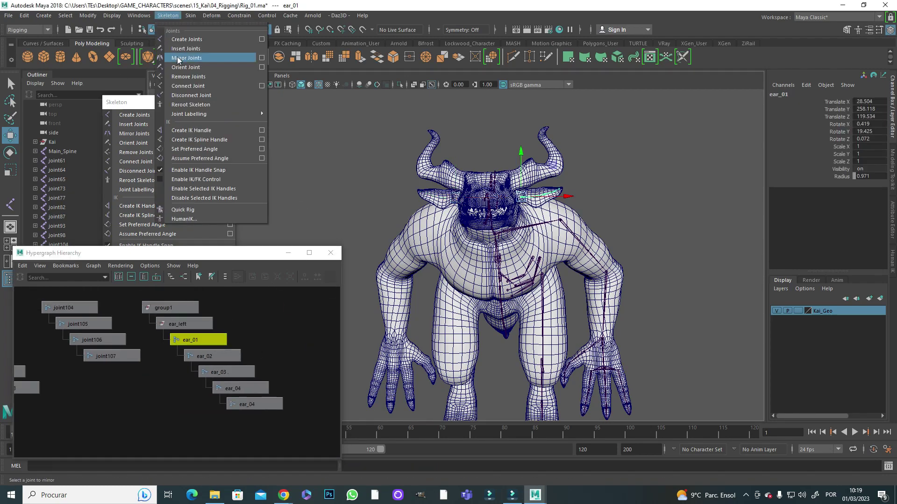
pyautogui.click(187, 47)
# Rename the ear group to 'ears' and save the scene.
pyautogui.click(170, 308)
pyautogui.click(783, 95)
pyautogui.write('ears')
pyautogui.press('Return')
pyautogui.click(677, 186)
pyautogui.keyDown('alt'); pyautogui.moveTo(677, 187); pyautogui.dragTo(588, 196); pyautogui.keyUp('alt')
pyautogui.hotkey('ctrl', 's')
pyautogui.scroll(3, 538, 187)
pyautogui.click(523, 169)
pyautogui.click(192, 15)
# Mirror the clavicle and arm chain, then rename the mirrored shoulder, elbow, wrist and hand joints.
pyautogui.click(187, 48)
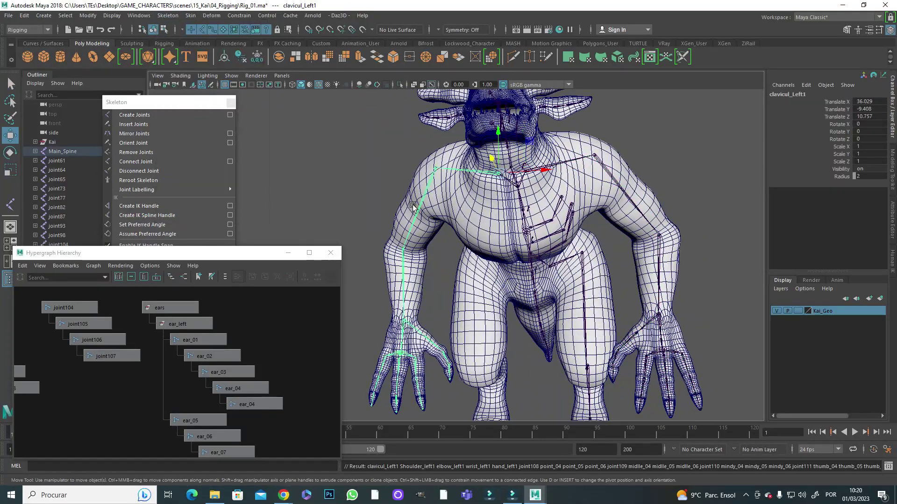
pyautogui.click(815, 95)
pyautogui.press('Down')
pyautogui.click(812, 94)
pyautogui.press('BackSpace')
pyautogui.press('BackSpace')
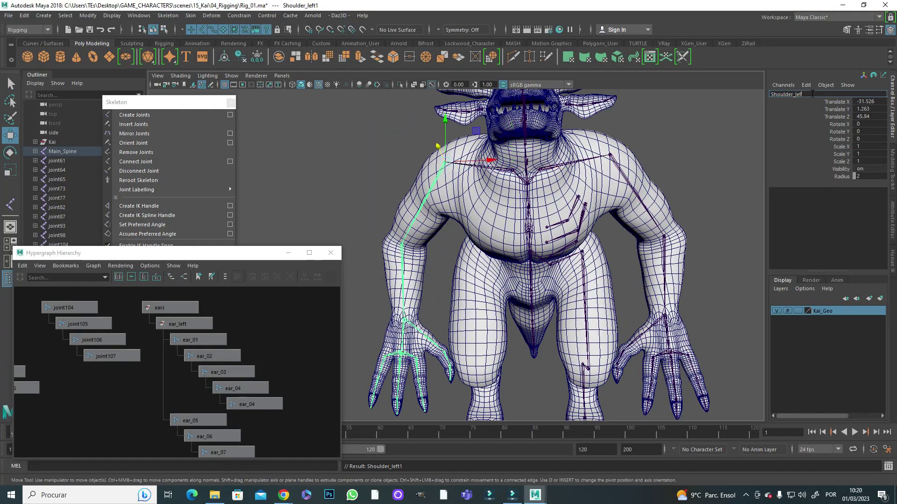
pyautogui.press('Down')
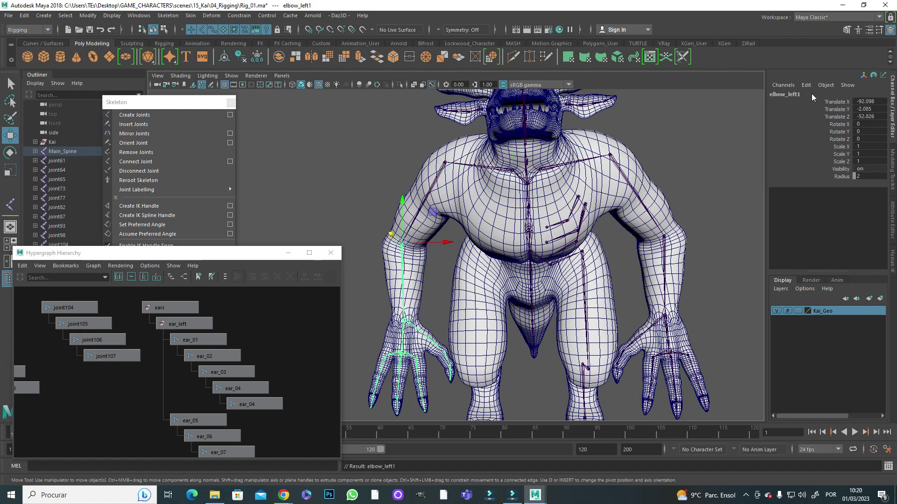
pyautogui.press('Down')
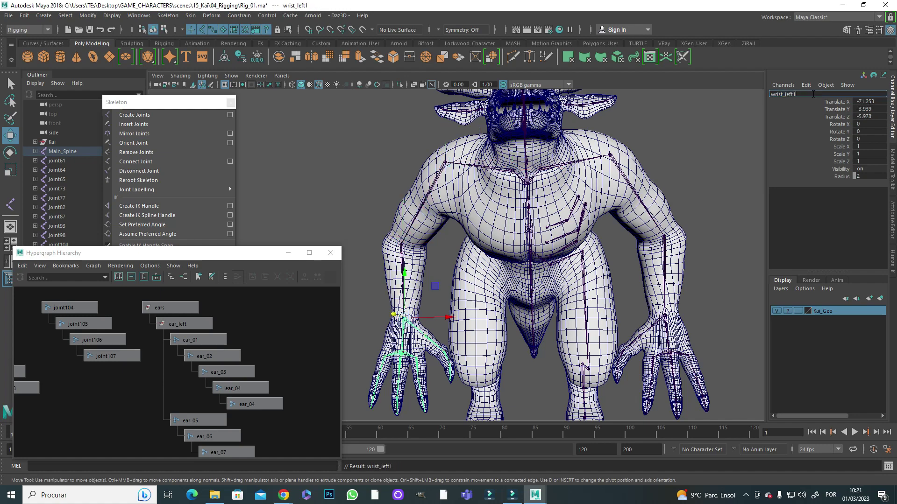
pyautogui.press('Return')
pyautogui.scroll(3, 516, 271)
pyautogui.press('Down')
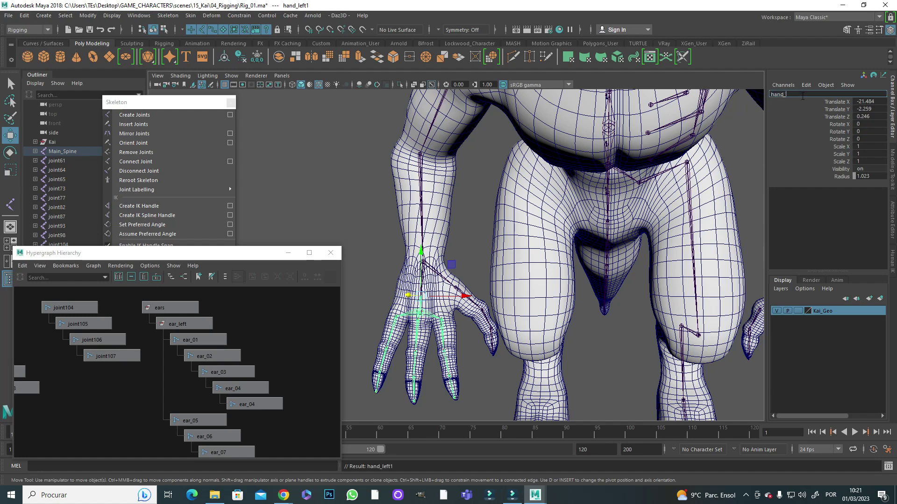
# Select the other hand's joint and place a new joint in that hand.
pyautogui.keyDown('alt'); pyautogui.moveTo(607, 280); pyautogui.dragTo(429, 280, button='middle'); pyautogui.keyUp('alt')
pyautogui.click(691, 299)
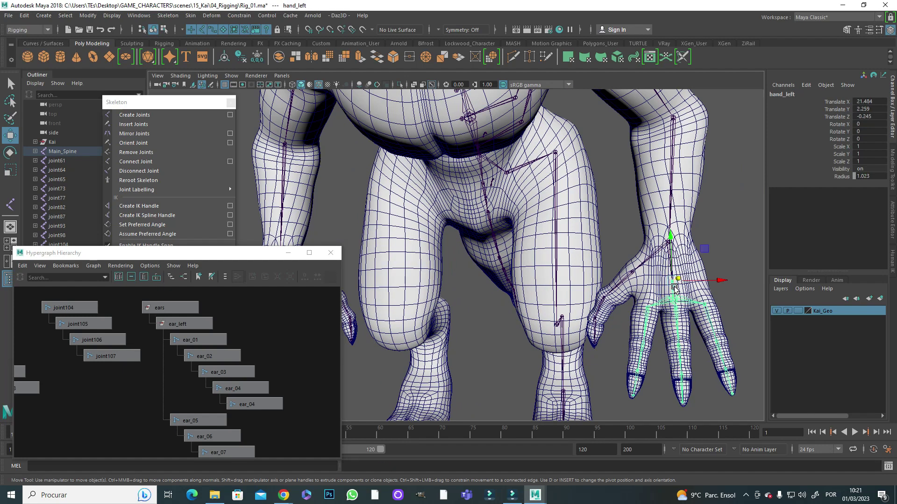
pyautogui.click(371, 281)
pyautogui.press('Return')
pyautogui.press('Return')
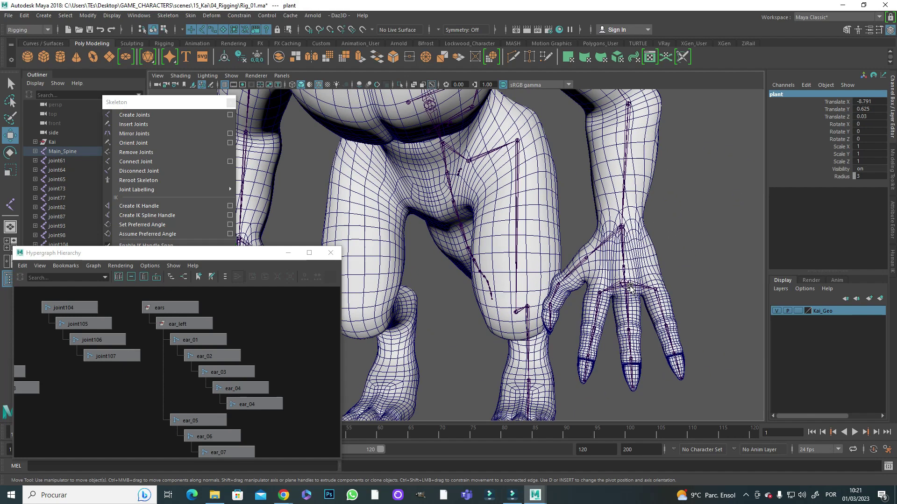
pyautogui.keyDown('alt'); pyautogui.moveTo(607, 261); pyautogui.dragTo(513, 246, button='middle'); pyautogui.keyUp('alt')
pyautogui.scroll(-3, 514, 247)
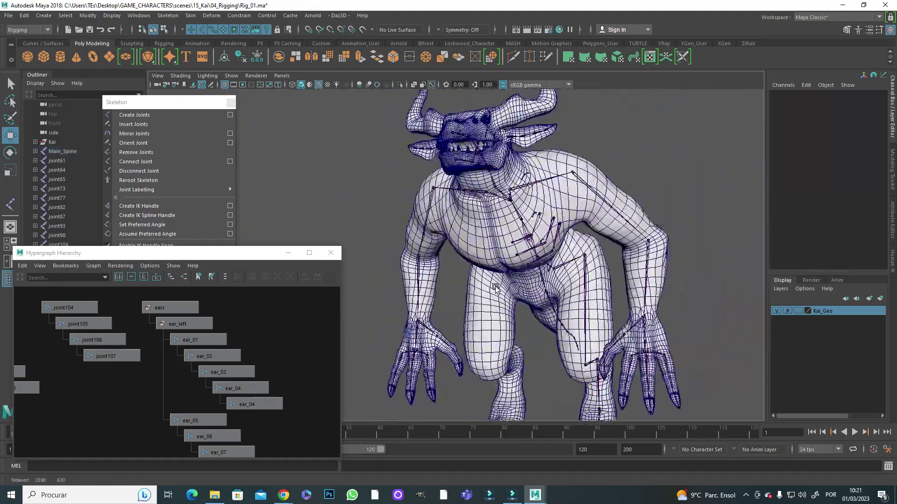
pyautogui.moveTo(514, 247)
pyautogui.keyDown('alt'); pyautogui.mouseDown()
pyautogui.moveTo(491, 310)
pyautogui.moveTo(577, 285)
pyautogui.moveTo(514, 261)
pyautogui.mouseUp(); pyautogui.keyUp('alt')
# Mirror the leg_left joint chain to the other side with Skeleton > Mirror Joints.
pyautogui.click(577, 285)
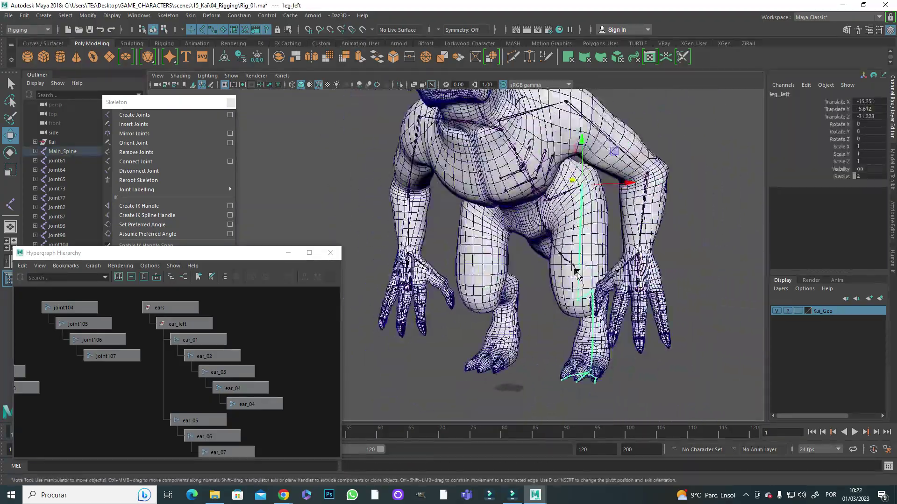
pyautogui.click(167, 15)
pyautogui.click(182, 51)
pyautogui.keyDown('alt'); pyautogui.moveTo(490, 233); pyautogui.dragTo(498, 255); pyautogui.keyUp('alt')
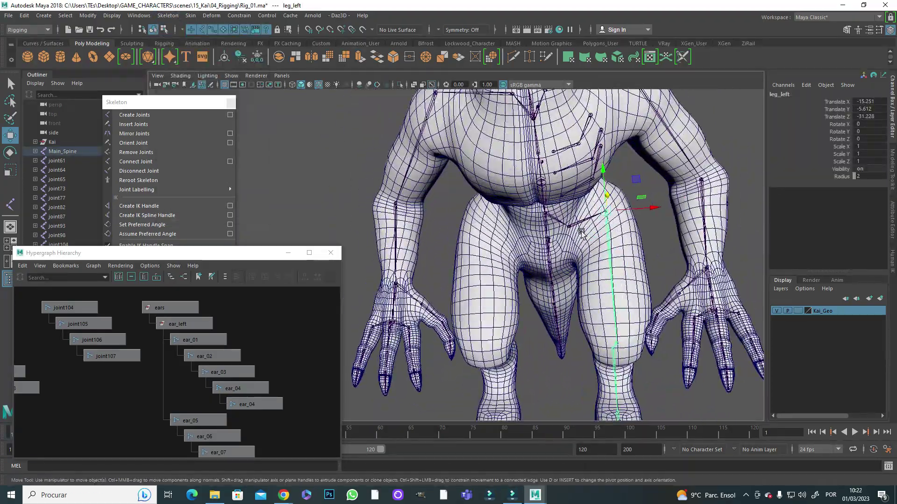
pyautogui.click(168, 15)
# Check the mirrored chain joint by joint from left_thigh1 down to left_foot_06.
pyautogui.click(182, 51)
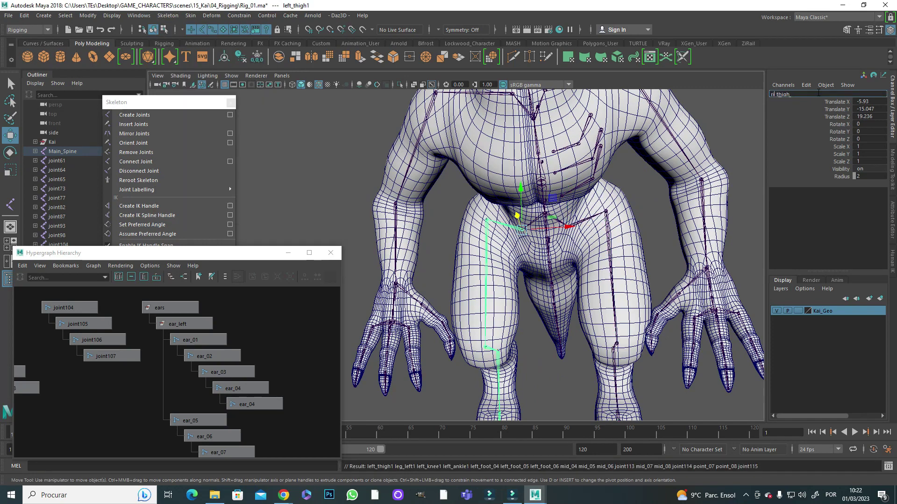
pyautogui.press('Down')
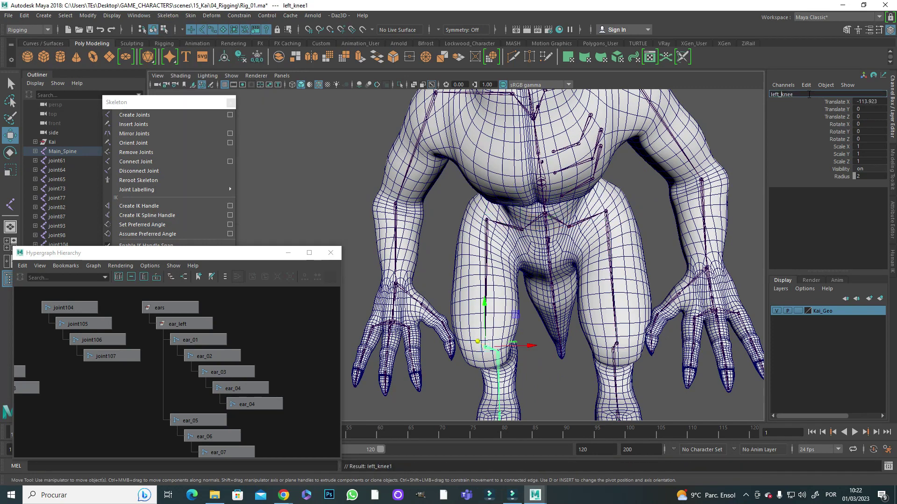
pyautogui.press('Down')
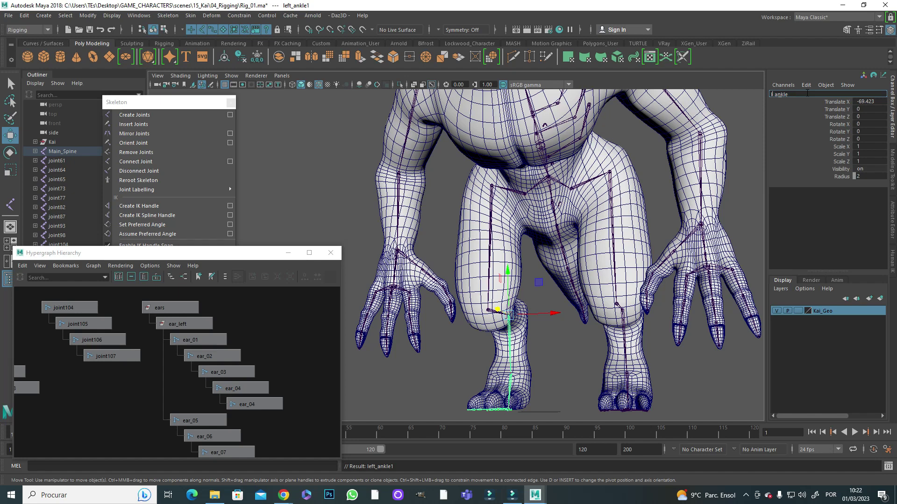
pyautogui.press('Down')
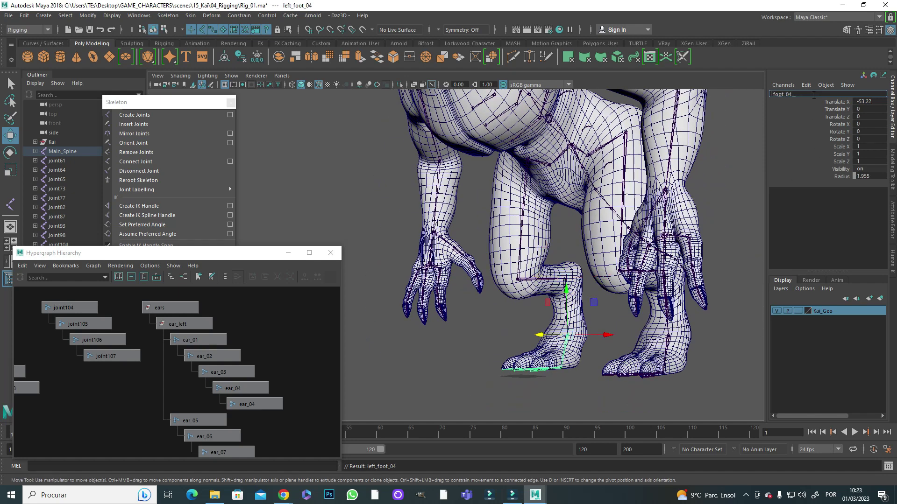
pyautogui.press('Down')
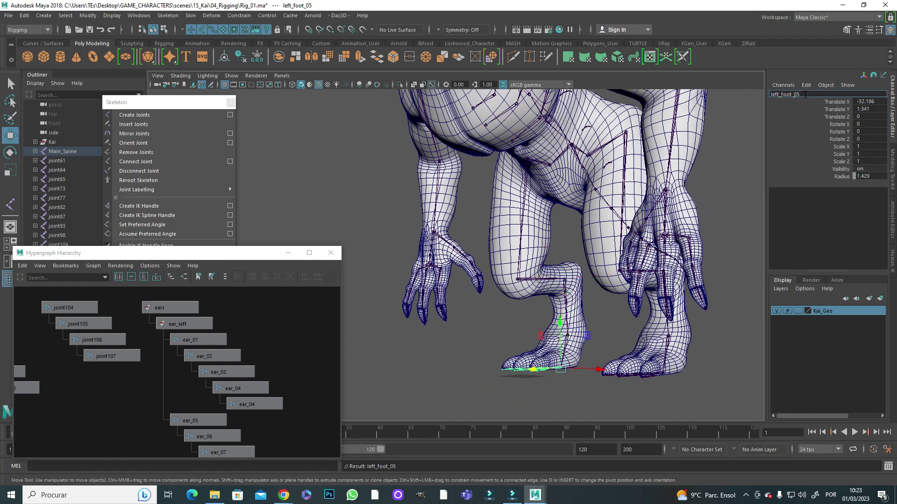
pyautogui.press('Down')
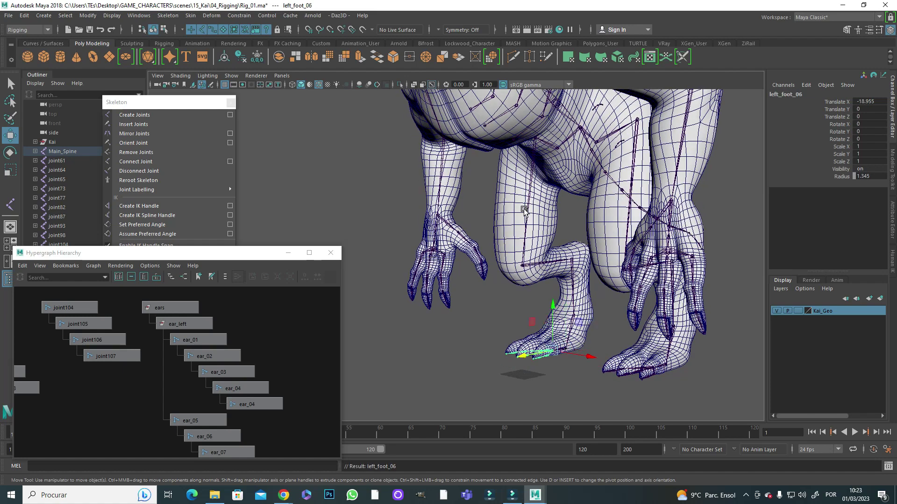
# Inspect the foot joints, from rigth_foot_01 to the mid_04 toe joint.
pyautogui.click(571, 322)
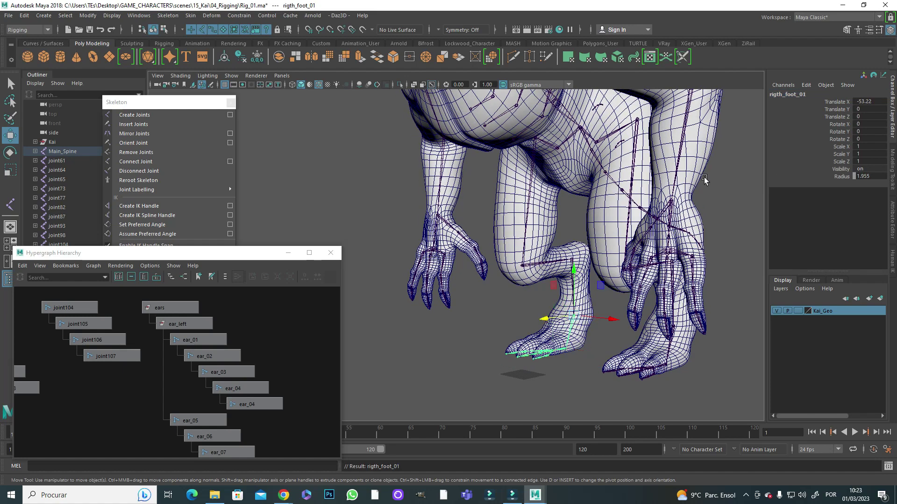
pyautogui.click(573, 267)
pyautogui.keyDown('alt'); pyautogui.moveTo(573, 267); pyautogui.dragTo(556, 261); pyautogui.keyUp('alt')
pyautogui.click(537, 343)
# Clear the selection, view the whole character and save the scene.
pyautogui.keyDown('alt'); pyautogui.moveTo(509, 374); pyautogui.dragTo(467, 346, button='right'); pyautogui.keyUp('alt')
pyautogui.click(729, 233)
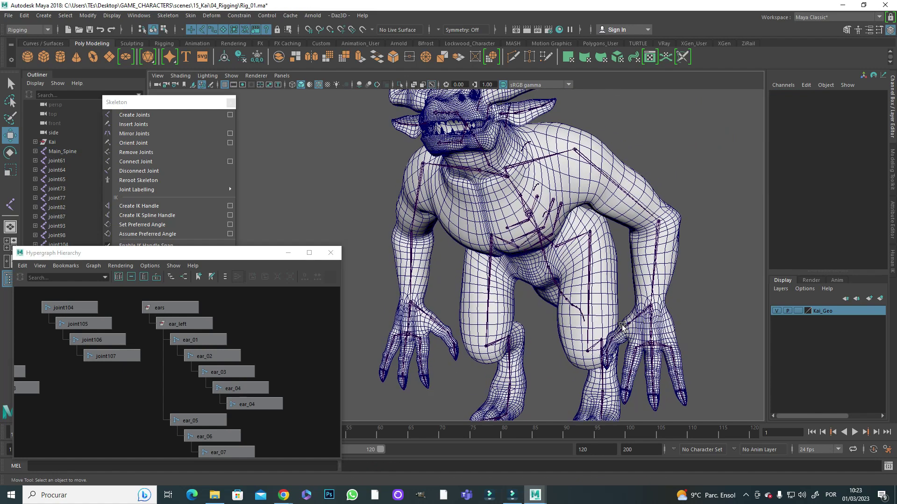
pyautogui.keyDown('alt'); pyautogui.moveTo(728, 234); pyautogui.dragTo(710, 225); pyautogui.keyUp('alt')
pyautogui.hotkey('ctrl', 's')
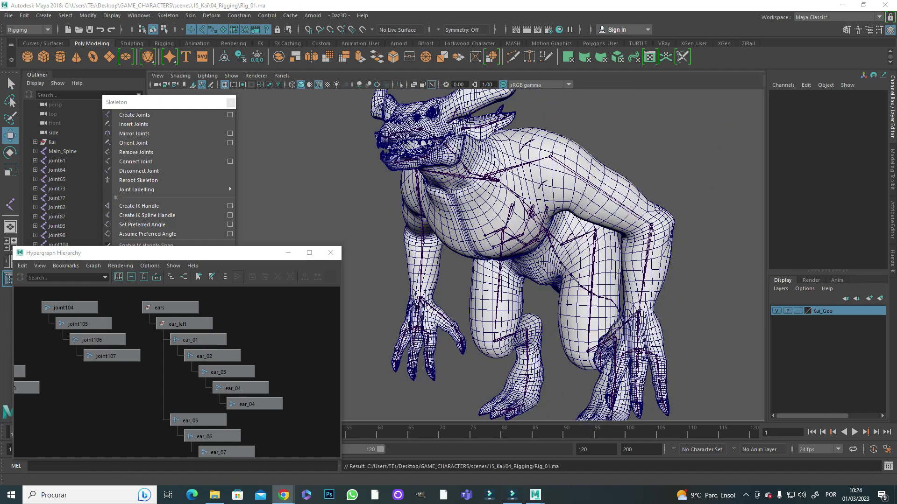
# Select joint82 at the head spikes and frame it in the Hypergraph.
pyautogui.click(534, 136)
pyautogui.scroll(5, 436, 230)
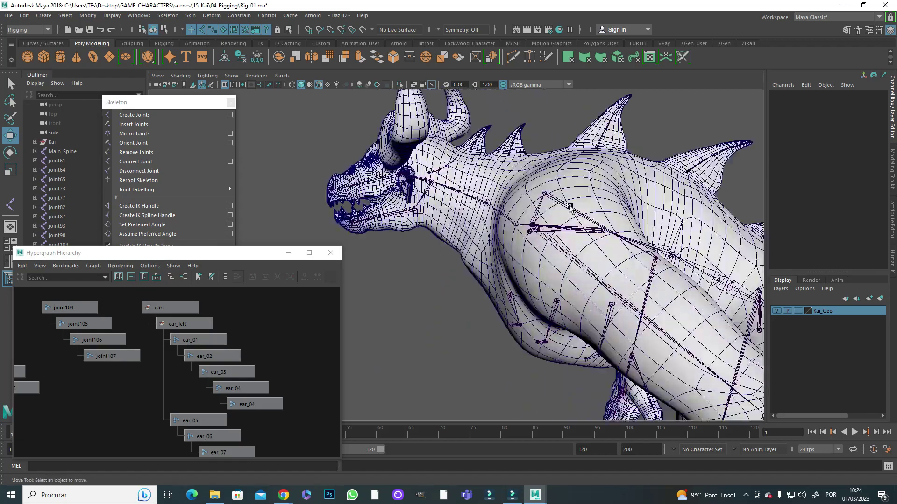
pyautogui.moveTo(140, 252); pyautogui.dragTo(188, 239)
pyautogui.hotkey('shift', 'f')
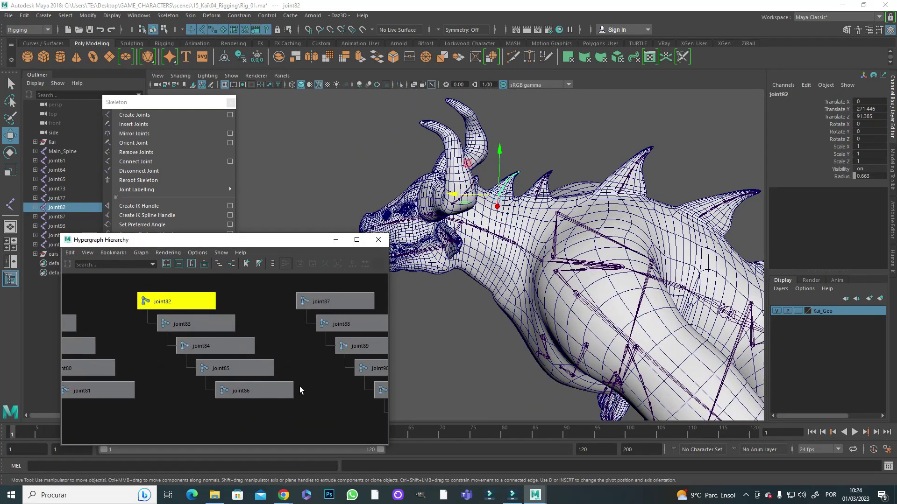
pyautogui.keyDown('alt'); pyautogui.moveTo(421, 364); pyautogui.dragTo(460, 357); pyautogui.keyUp('alt')
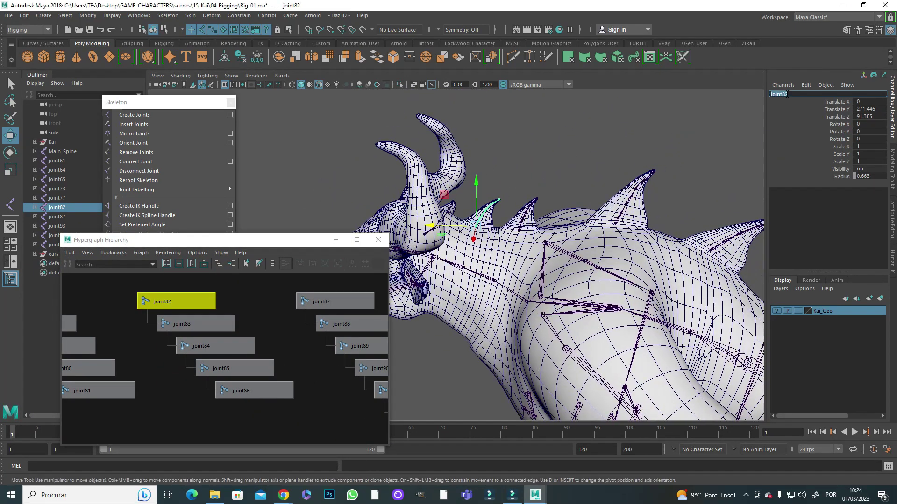
# Rename joint82, joint83 and joint84 to fliperA1, fliperA2 and fliperA3.
pyautogui.click(787, 93)
pyautogui.write('fliperA1')
pyautogui.press('Return')
pyautogui.press('Down')
pyautogui.click(779, 94)
pyautogui.write('fliperA2')
pyautogui.press('Return')
pyautogui.press('Down')
pyautogui.click(779, 93)
pyautogui.write('fliperA3')
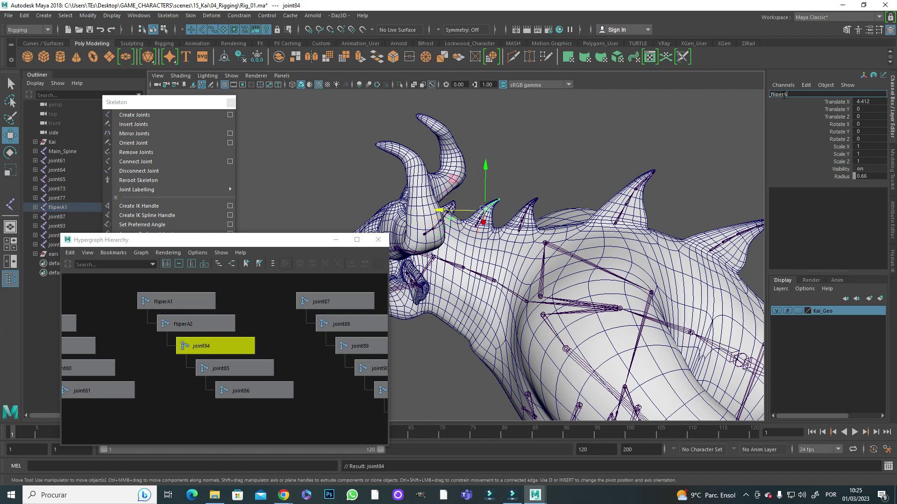
pyautogui.press('Return')
# Rename joint85 and joint86 to fliperA4 and fliperA5.
pyautogui.press('Down')
pyautogui.click(779, 94)
pyautogui.write('fliperA4')
pyautogui.press('Return')
pyautogui.press('Down')
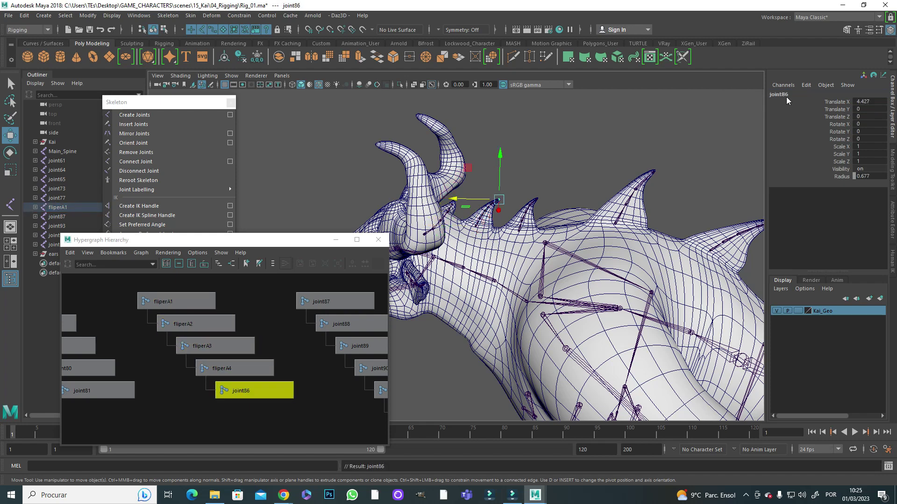
pyautogui.click(779, 94)
pyautogui.write('fliperA5')
pyautogui.press('Return')
pyautogui.click(797, 95)
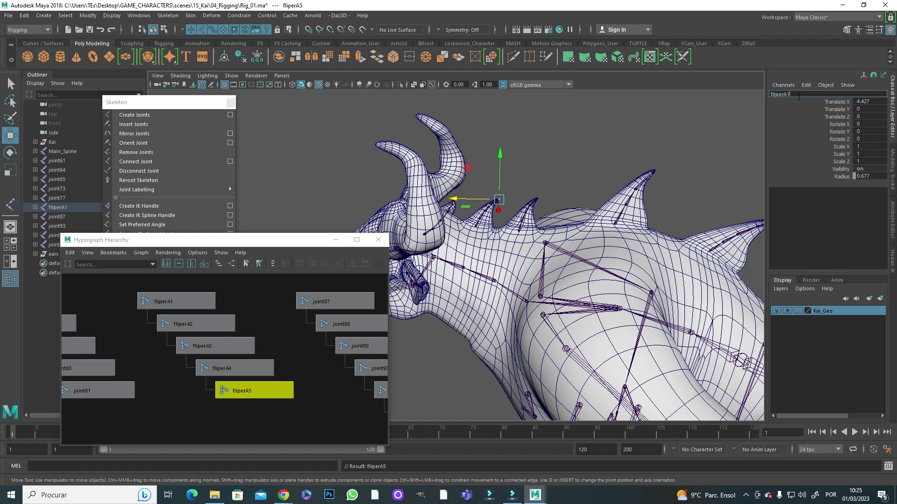
# Select the tongue geometry and frame it in the view.
pyautogui.keyDown('alt'); pyautogui.moveTo(561, 234); pyautogui.dragTo(486, 240); pyautogui.keyUp('alt')
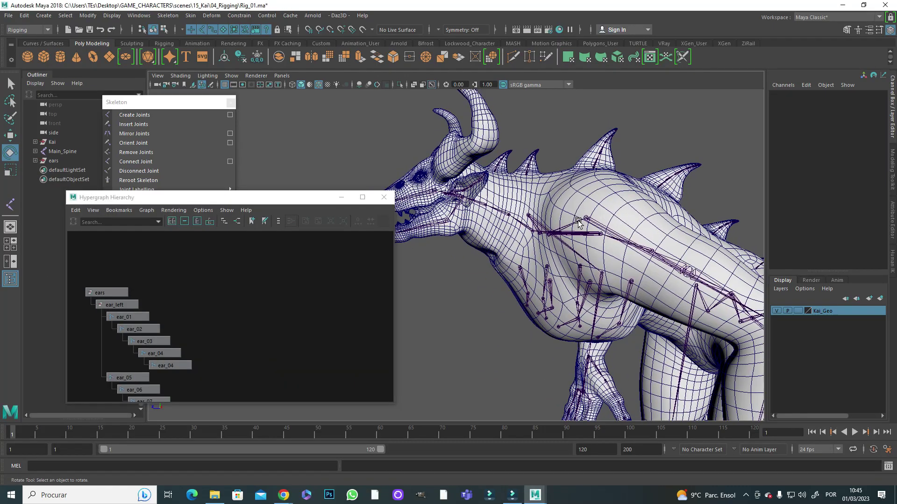
pyautogui.click(578, 224)
pyautogui.press('f')
pyautogui.press('w')
pyautogui.keyDown('alt'); pyautogui.moveTo(578, 224); pyautogui.dragTo(540, 290); pyautogui.keyUp('alt')
# Select the tongue and hide the Kai_Geo layer.
pyautogui.scroll(5, 540, 290)
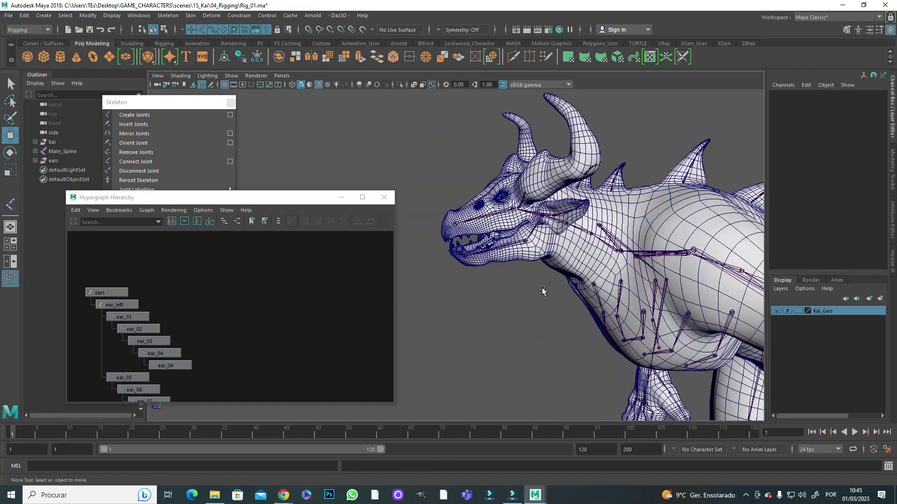
pyautogui.click(471, 251)
pyautogui.press('space')
pyautogui.press('space')
pyautogui.click(776, 311)
pyautogui.click(776, 311)
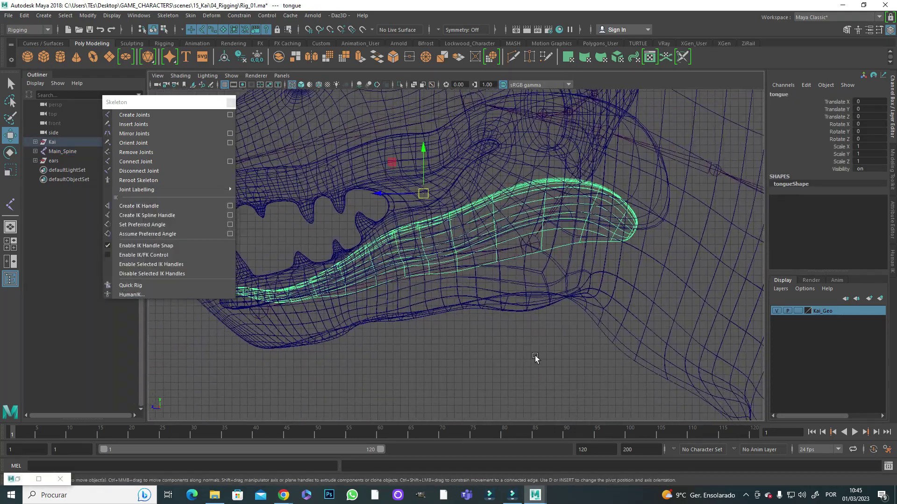
# Place the first joints of a chain inside the creature's mouth.
pyautogui.click(481, 363)
pyautogui.keyDown('alt'); pyautogui.moveTo(480, 362); pyautogui.dragTo(458, 327); pyautogui.keyUp('alt')
pyautogui.click(134, 114)
pyautogui.click(487, 248)
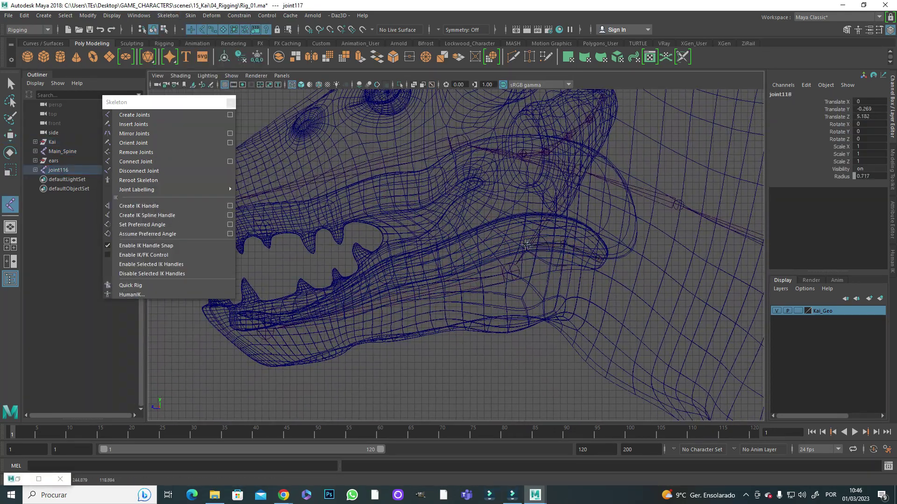
pyautogui.press('Return')
# Isolate the tongue in the view and move the root joint along it.
pyautogui.click(602, 266)
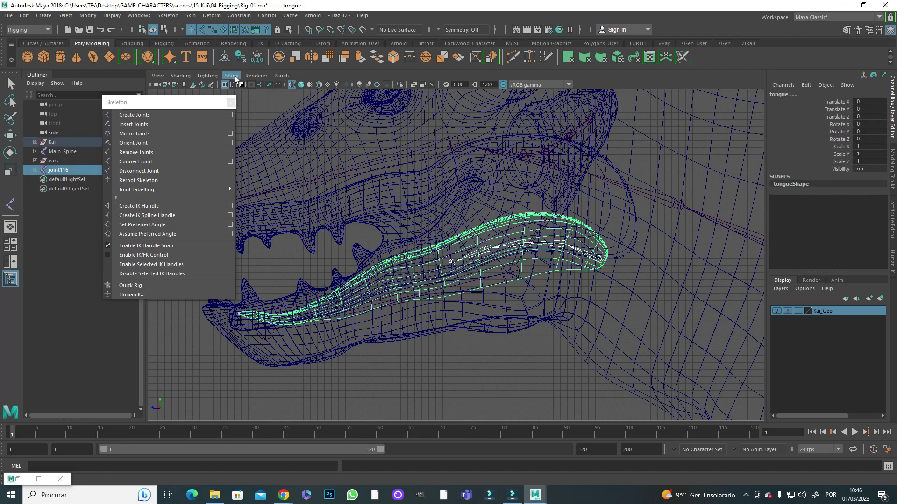
pyautogui.hotkey('ctrl', '1')
pyautogui.click(419, 328)
pyautogui.click(437, 270)
pyautogui.press('w')
pyautogui.moveTo(430, 250); pyautogui.dragTo(410, 260)
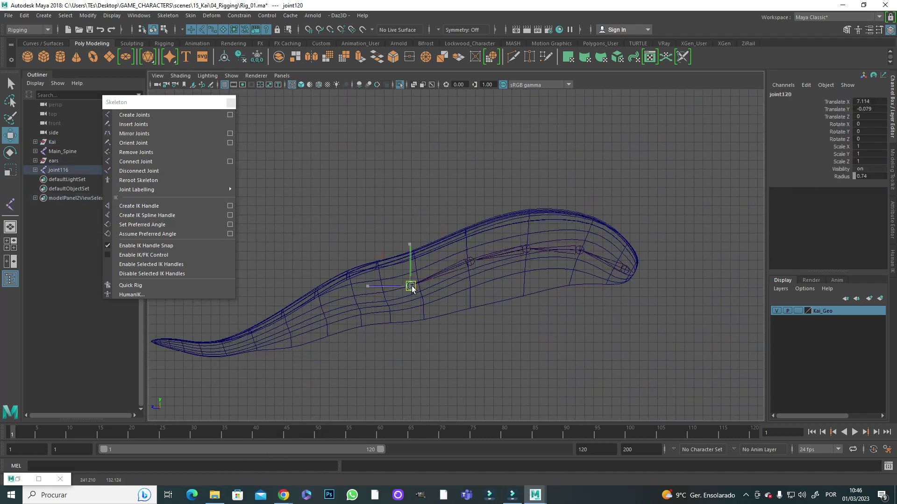
# Extend the chain from joint116 with seven joints running to the tongue tip.
pyautogui.click(135, 115)
pyautogui.click(428, 287)
pyautogui.click(396, 297)
pyautogui.click(367, 302)
pyautogui.click(334, 314)
pyautogui.click(299, 331)
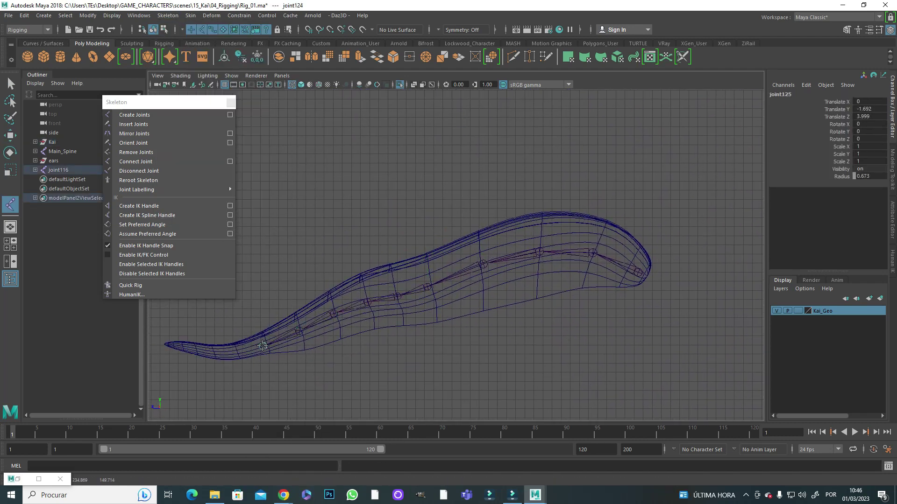
pyautogui.click(232, 350)
pyautogui.click(193, 349)
pyautogui.click(166, 344)
pyautogui.press('Return')
# Select the tongue chain's root joint.
pyautogui.press('w')
pyautogui.click(428, 287)
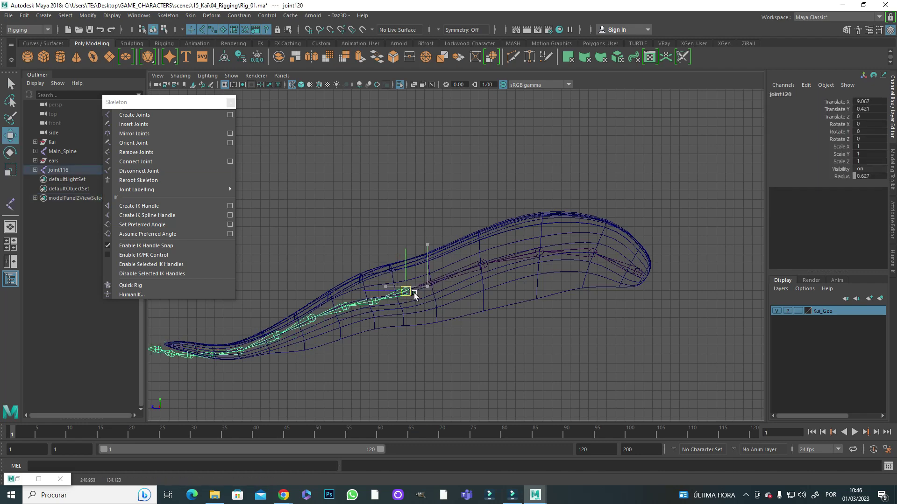
pyautogui.click(629, 272)
# Open the Hypergraph and rename the first three tongue joints t_01, t_02 and t_03.
pyautogui.hotkey('ctrl', 'shift', 'h')
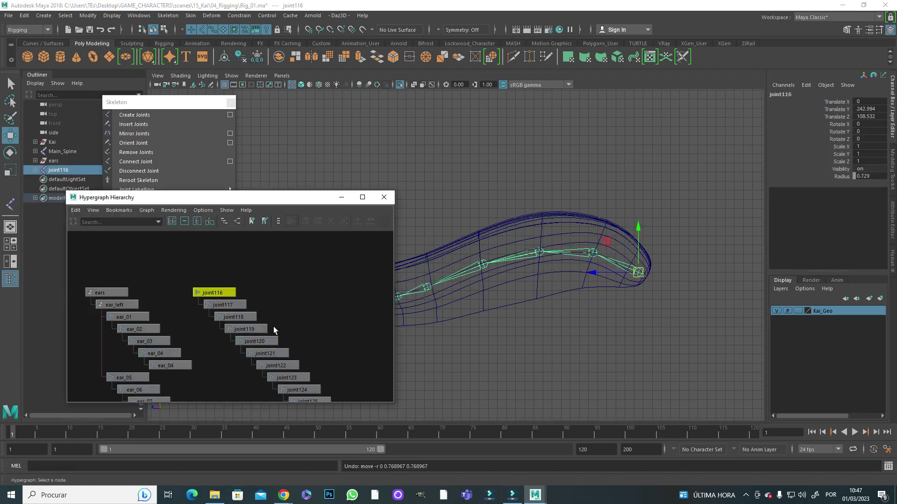
pyautogui.doubleClick(784, 94)
pyautogui.write('t_01')
pyautogui.press('Return')
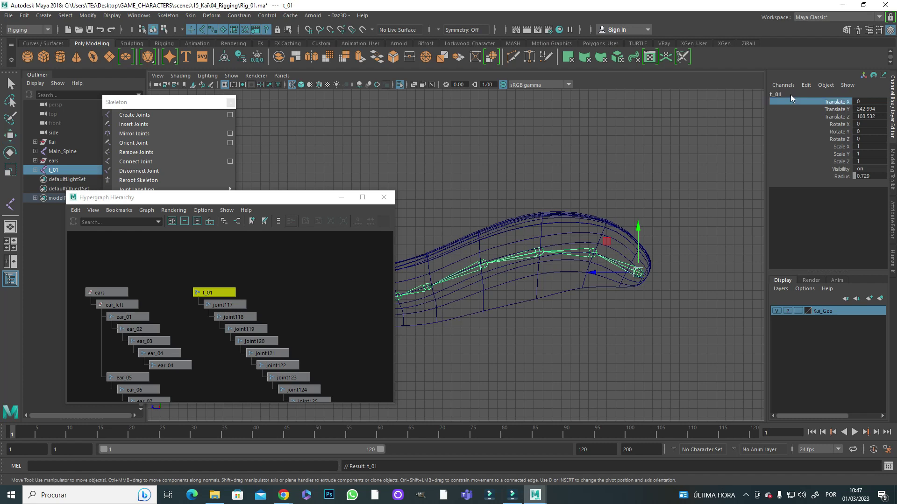
pyautogui.press('Down')
pyautogui.doubleClick(791, 96)
pyautogui.write('t_02')
pyautogui.press('Return')
pyautogui.press('Down')
pyautogui.doubleClick(791, 96)
pyautogui.write('t_03')
pyautogui.press('Return')
# Rename the next tongue joints t_04 through t_07.
pyautogui.press('Down')
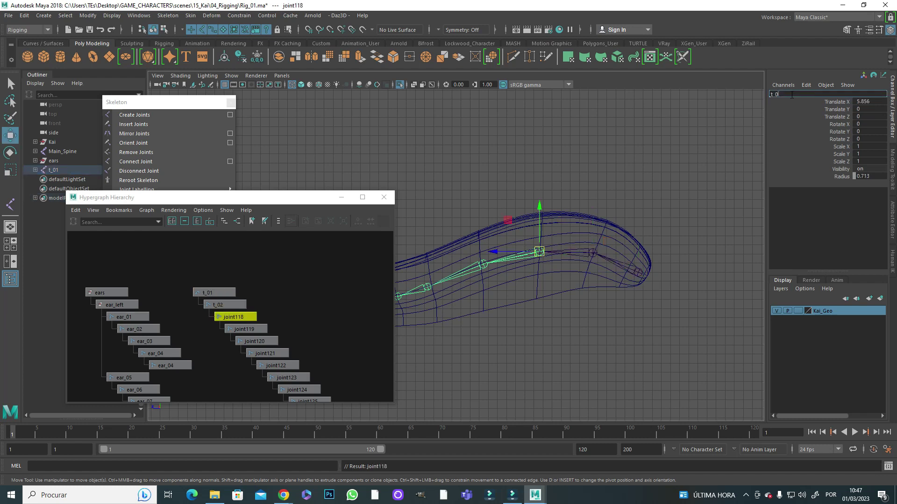
pyautogui.doubleClick(790, 97)
pyautogui.write('t_04')
pyautogui.doubleClick(790, 96)
pyautogui.write('t_05')
pyautogui.press('Return')
pyautogui.press('Down')
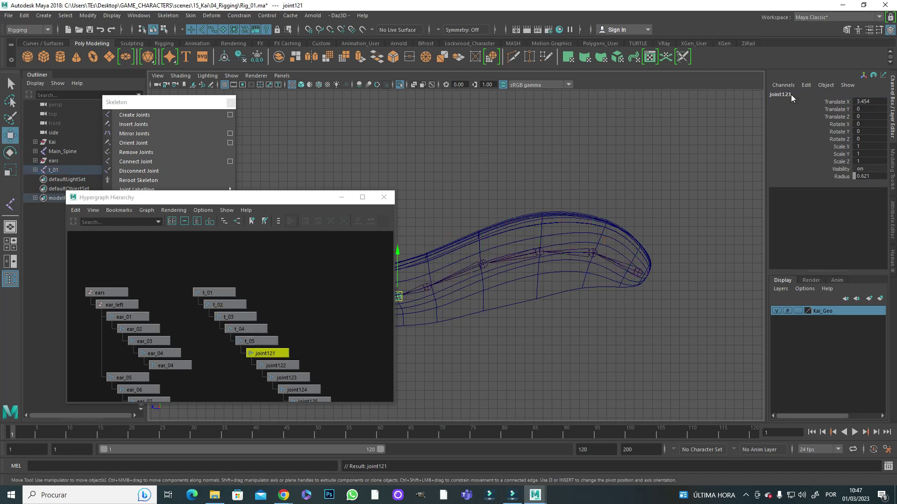
pyautogui.doubleClick(789, 97)
pyautogui.write('t_06')
pyautogui.press('Return')
pyautogui.press('Down')
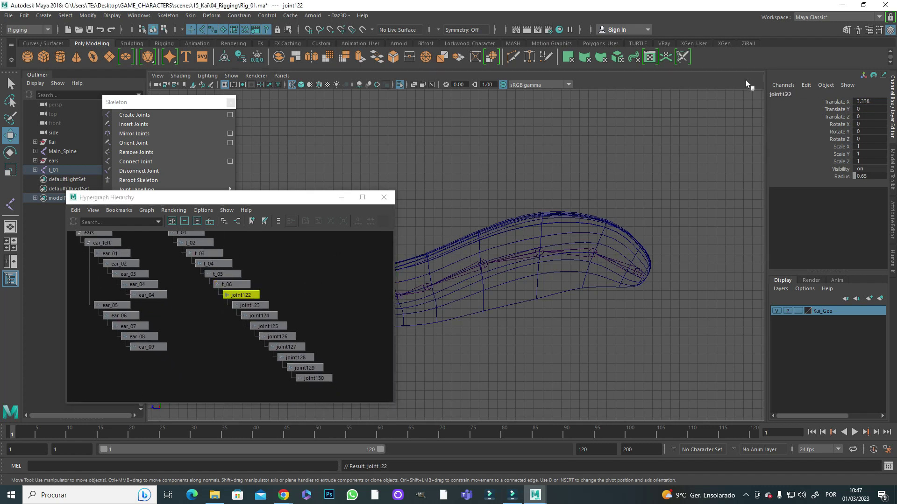
pyautogui.doubleClick(785, 96)
pyautogui.write('t_07')
pyautogui.press('Return')
# Rename the following tongue joints t_08 through t_11.
pyautogui.press('Down')
pyautogui.doubleClick(781, 95)
pyautogui.write('t_08')
pyautogui.press('Return')
pyautogui.press('Down')
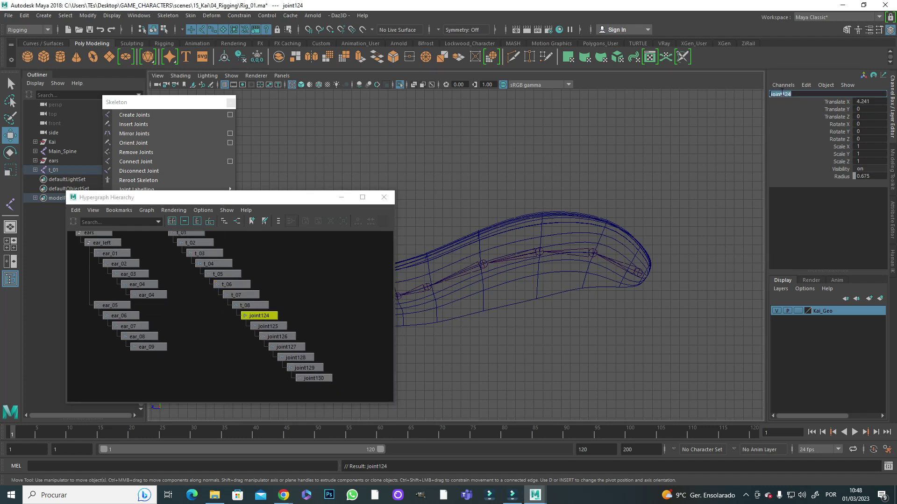
pyautogui.doubleClick(781, 95)
pyautogui.write('t_09')
pyautogui.press('Return')
pyautogui.press('Down')
pyautogui.doubleClick(782, 93)
pyautogui.write('t_10')
pyautogui.press('Return')
pyautogui.press('Down')
pyautogui.doubleClick(781, 94)
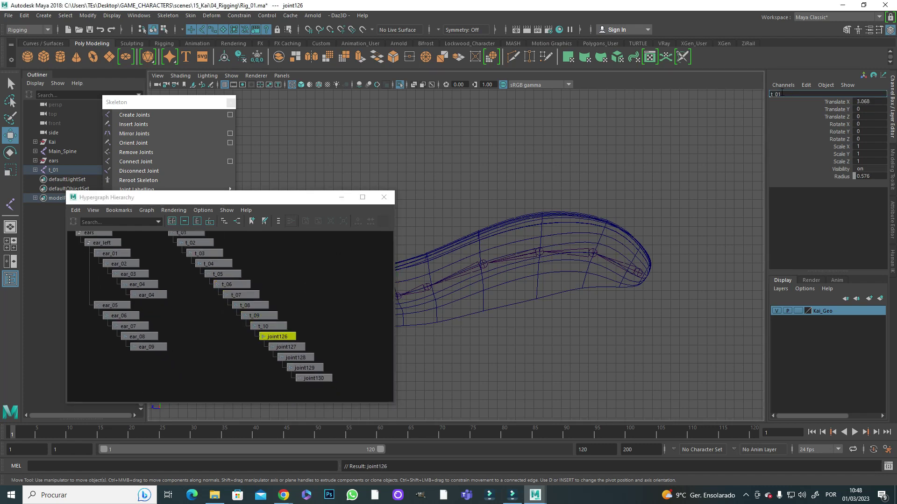
pyautogui.write('t_11')
pyautogui.press('Return')
pyautogui.press('Down')
# Rename the remaining tongue joints t_12 through t_15, then reselect t_01.
pyautogui.doubleClick(782, 94)
pyautogui.write('t_12')
pyautogui.press('Return')
pyautogui.press('Down')
pyautogui.doubleClick(782, 94)
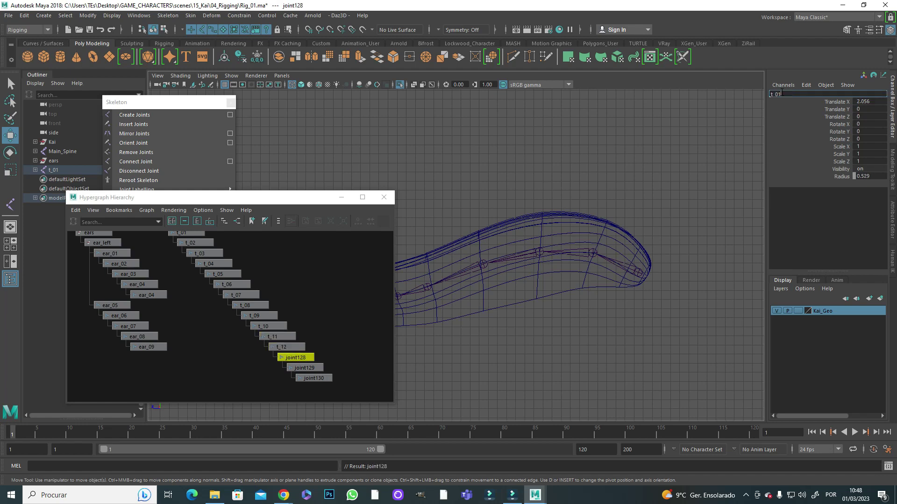
pyautogui.write('t_13')
pyautogui.press('Return')
pyautogui.press('Down')
pyautogui.doubleClick(782, 93)
pyautogui.write('t_14')
pyautogui.press('Return')
pyautogui.press('Down')
pyautogui.doubleClick(781, 93)
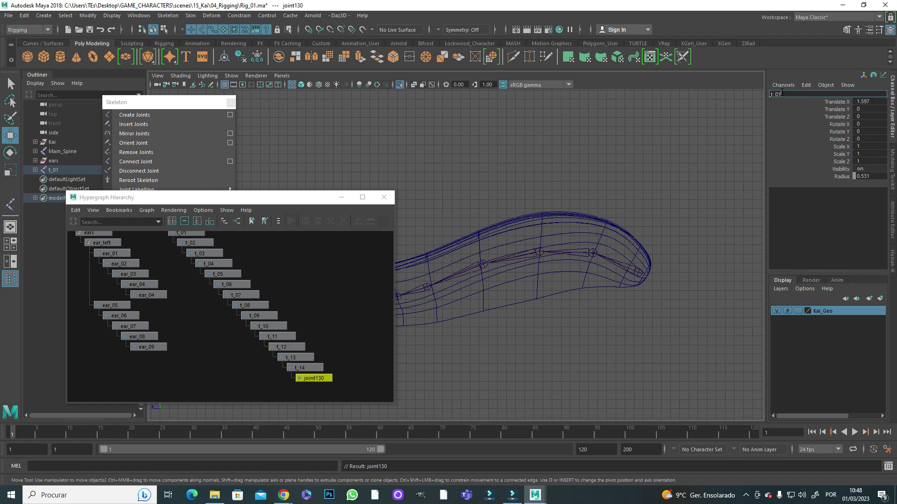
pyautogui.write('t_15')
pyautogui.press('Return')
pyautogui.click(341, 197)
# Frame the whole head around the chain and save the rig.
pyautogui.hotkey('ctrl', '1')
pyautogui.scroll(5, 450, 274)
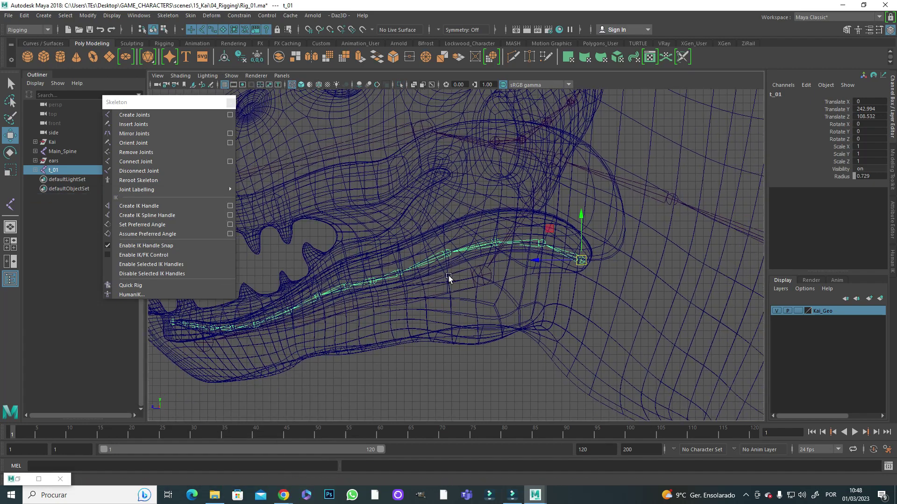
pyautogui.hotkey('ctrl', 's')
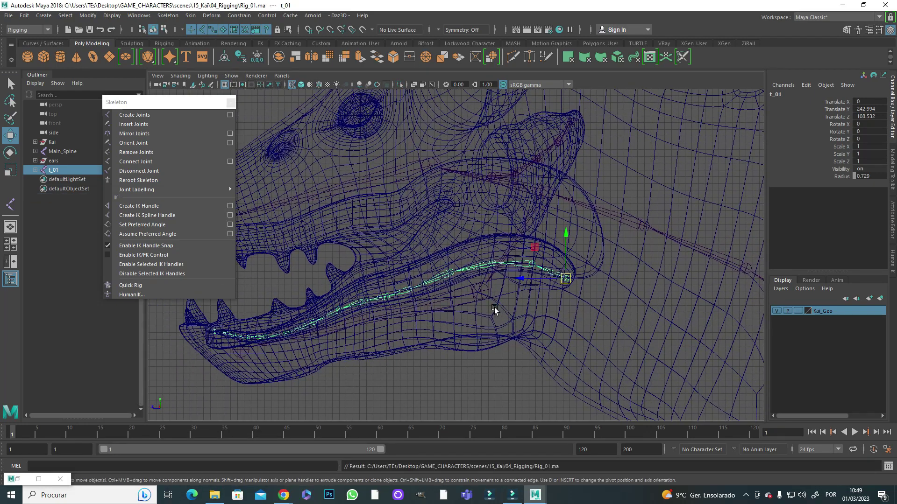
# Group the t_01 joint chain, name the group 'tongue', and parent it under Head.
pyautogui.click(39, 479)
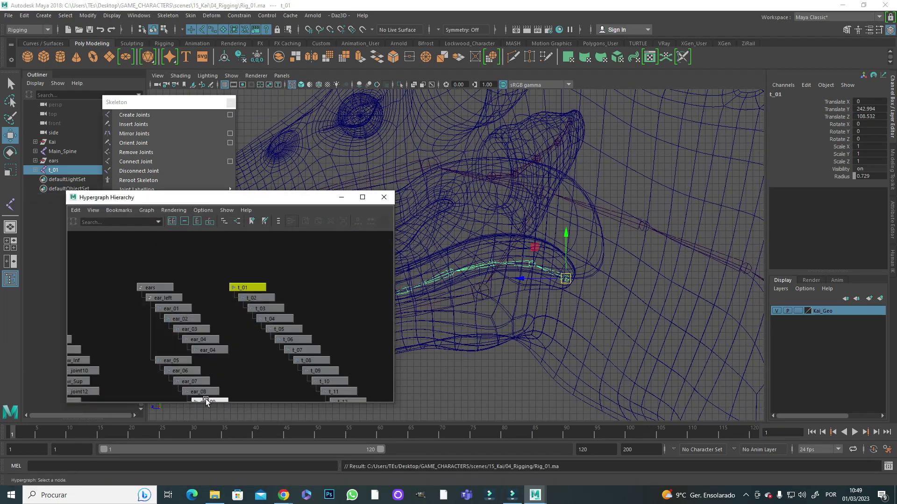
pyautogui.hotkey('ctrl', 'g')
pyautogui.hotkey('ctrl', 'g')
pyautogui.doubleClick(778, 94)
pyautogui.write('tongue')
pyautogui.press('Return')
pyautogui.scroll(-3, 560, 234)
pyautogui.keyDown('shift'); pyautogui.click(552, 184); pyautogui.keyUp('shift')
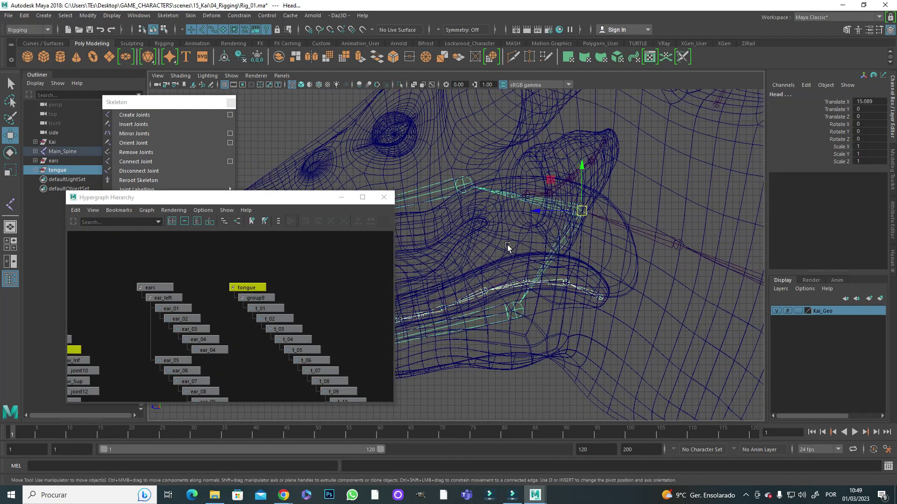
pyautogui.press('p')
# Parent the ears group under the Head joint.
pyautogui.keyDown('alt'); pyautogui.moveTo(607, 243); pyautogui.dragTo(633, 250); pyautogui.keyUp('alt')
pyautogui.press('e')
pyautogui.press('space')
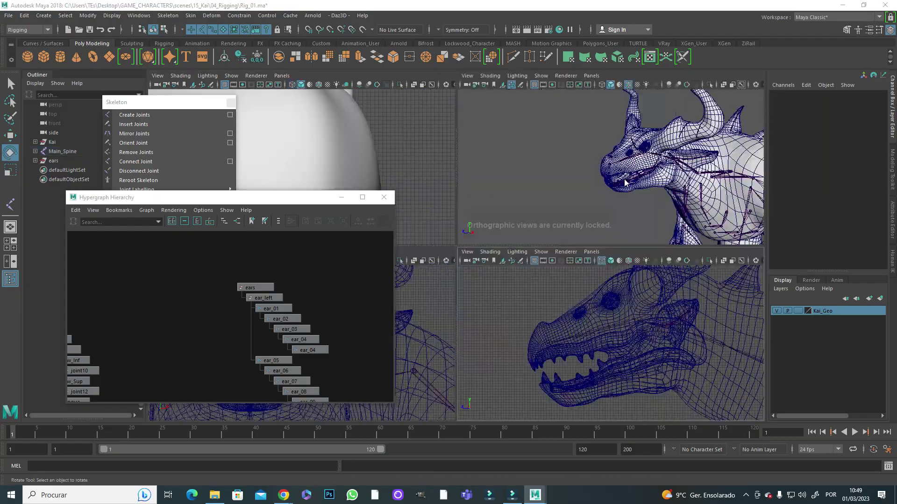
pyautogui.press('space')
pyautogui.scroll(-5, 513, 234)
pyautogui.moveTo(303, 201); pyautogui.dragTo(304, 119)
pyautogui.click(256, 205)
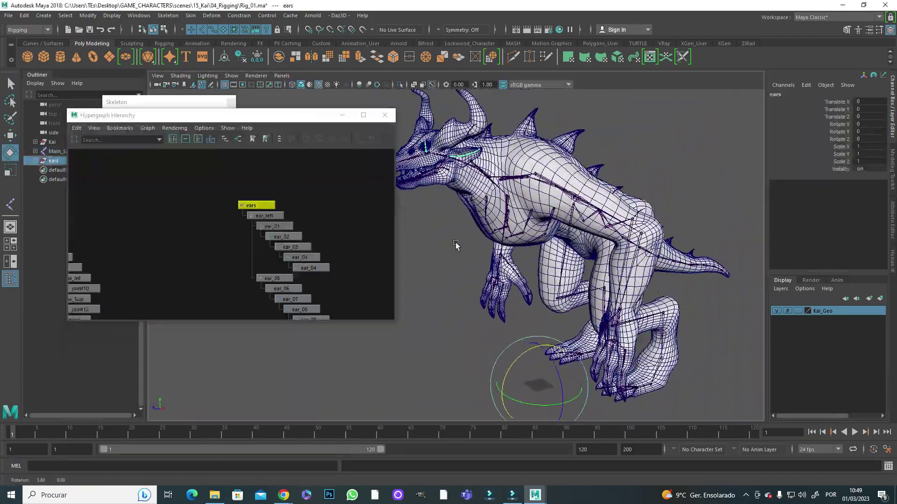
pyautogui.press('f')
pyautogui.keyDown('alt'); pyautogui.moveTo(511, 196); pyautogui.dragTo(519, 194); pyautogui.keyUp('alt')
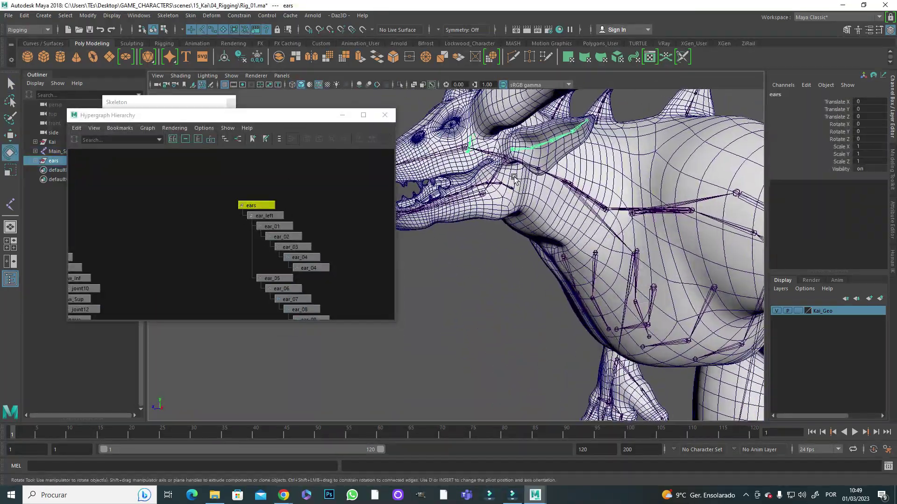
pyautogui.click(504, 161)
pyautogui.hotkey('ctrl', 'z')
pyautogui.hotkey('shift', 'z')
# Select the whole Main_Spine skeleton to inspect it, then clear the selection.
pyautogui.click(30, 29)
pyautogui.hotkey('ctrl', 'z')
pyautogui.hotkey('ctrl', 'z')
pyautogui.hotkey('ctrl', 'z')
pyautogui.hotkey('ctrl', 'z')
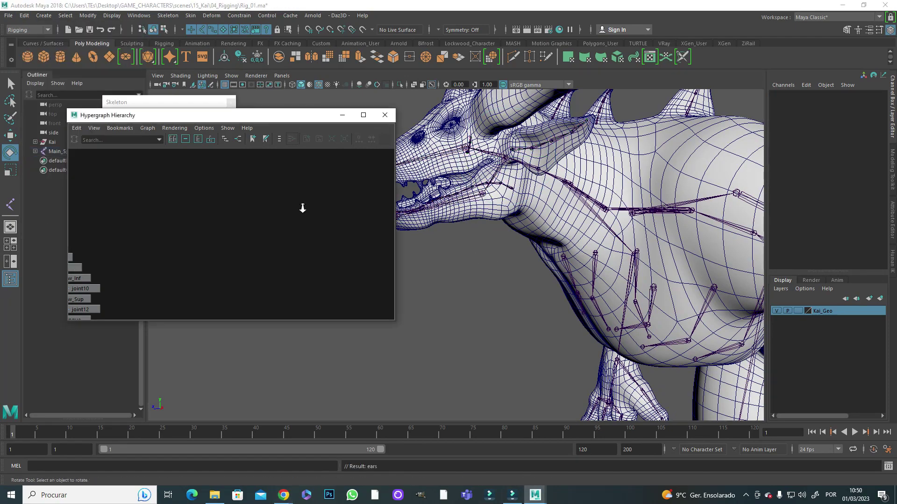
pyautogui.hotkey('ctrl', 'z')
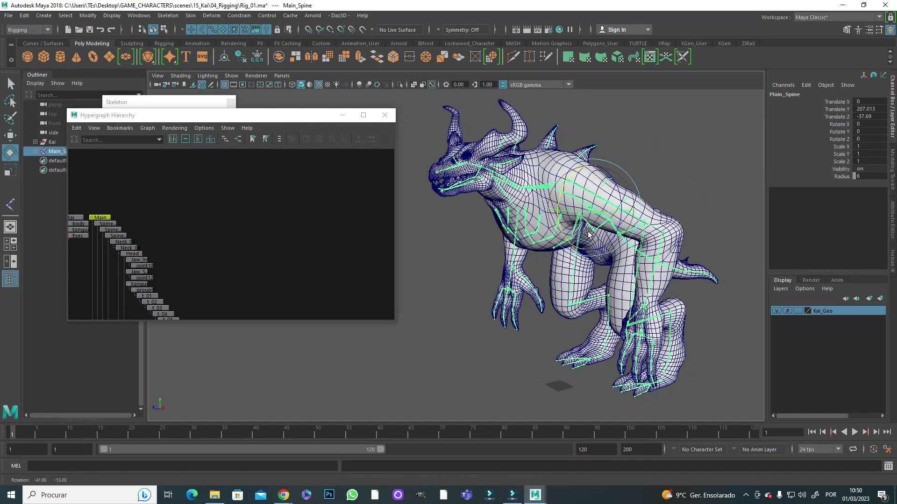
pyautogui.keyDown('alt'); pyautogui.moveTo(557, 218); pyautogui.dragTo(601, 165); pyautogui.keyUp('alt')
pyautogui.click(682, 148)
# Preview the Fecha, Nose_open and Zanga shapes, leaving Nose_open at 0.173 and Fecha at 0.
pyautogui.hotkey('ctrl', 's')
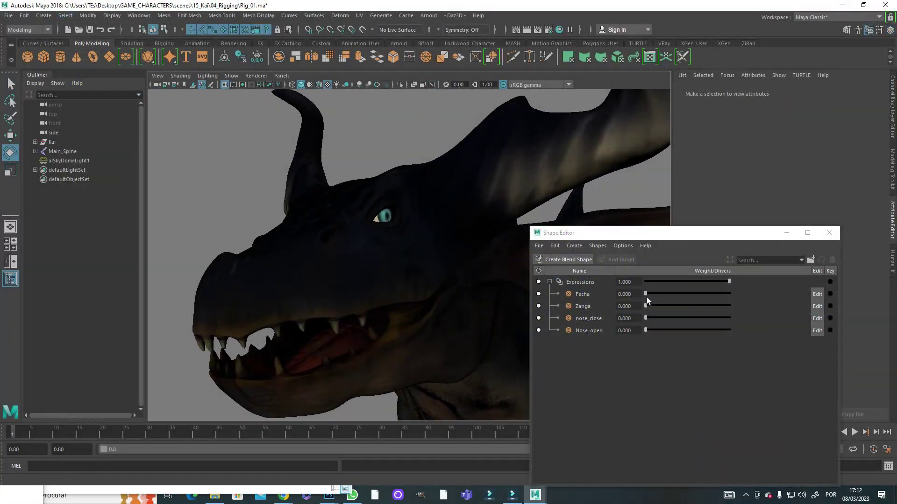
pyautogui.moveTo(646, 296); pyautogui.dragTo(641, 319)
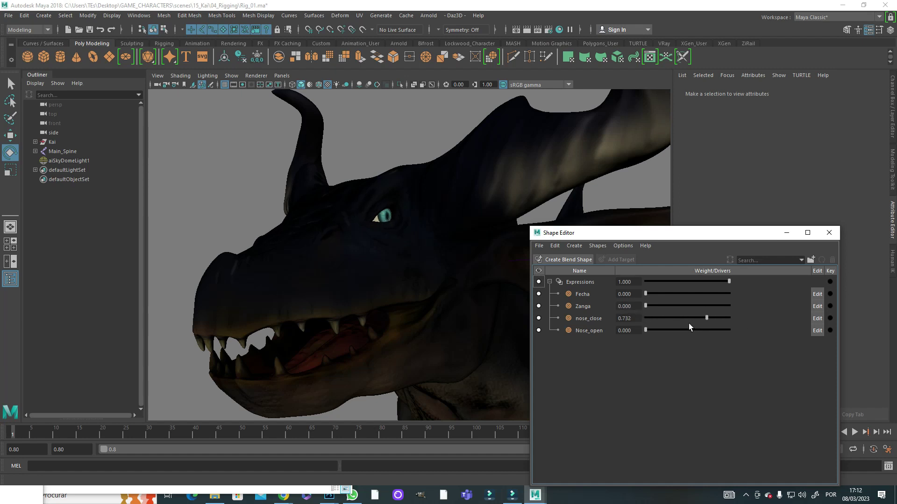
pyautogui.moveTo(646, 330); pyautogui.dragTo(670, 342)
pyautogui.moveTo(681, 298); pyautogui.dragTo(682, 298)
pyautogui.keyDown('alt'); pyautogui.moveTo(421, 290); pyautogui.dragTo(462, 304); pyautogui.keyUp('alt')
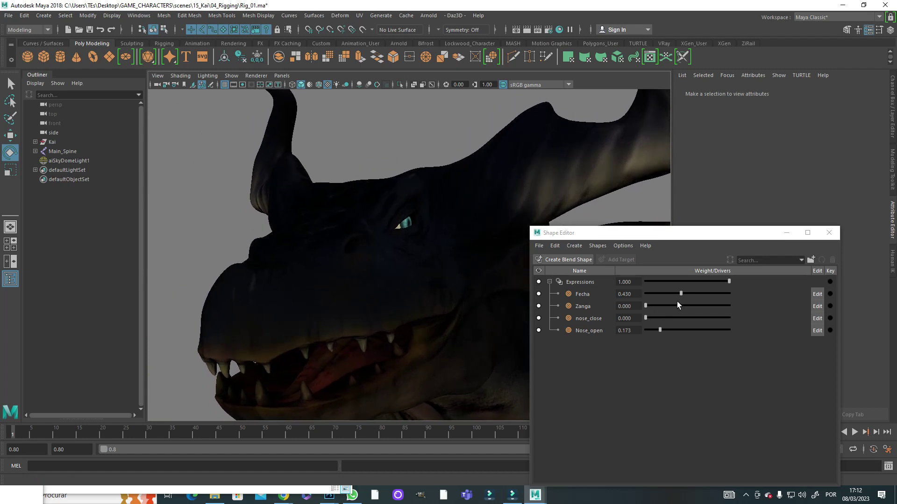
pyautogui.moveTo(645, 306); pyautogui.dragTo(728, 296)
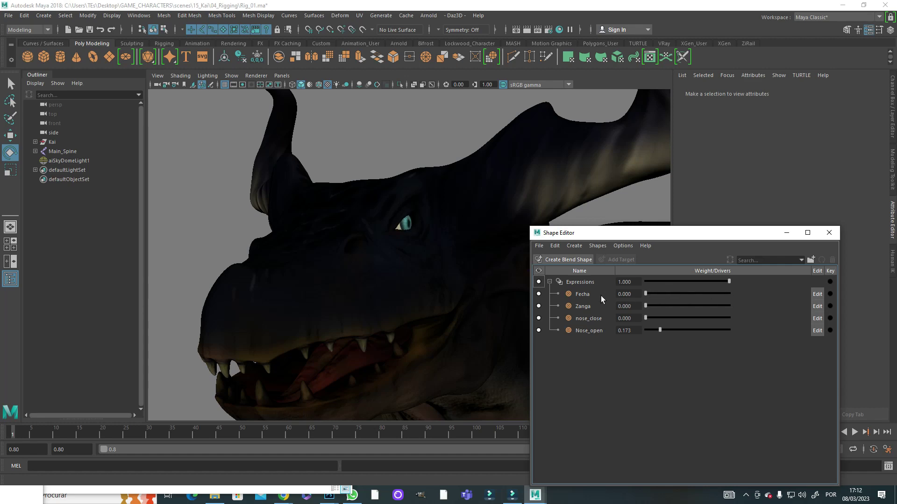
pyautogui.hotkey('ctrl', 'z')
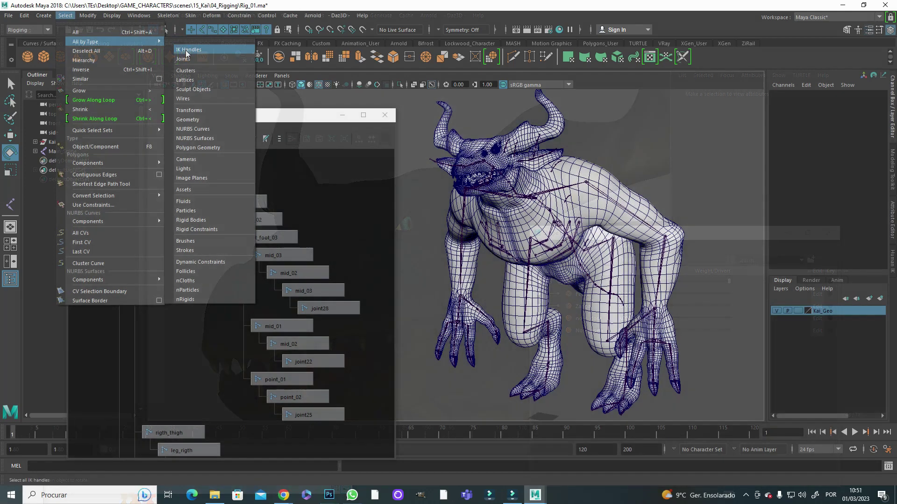
# Select all joints and review the Chest, Hips, Tail, right arm, tongue, ears and fliper branches.
pyautogui.click(186, 60)
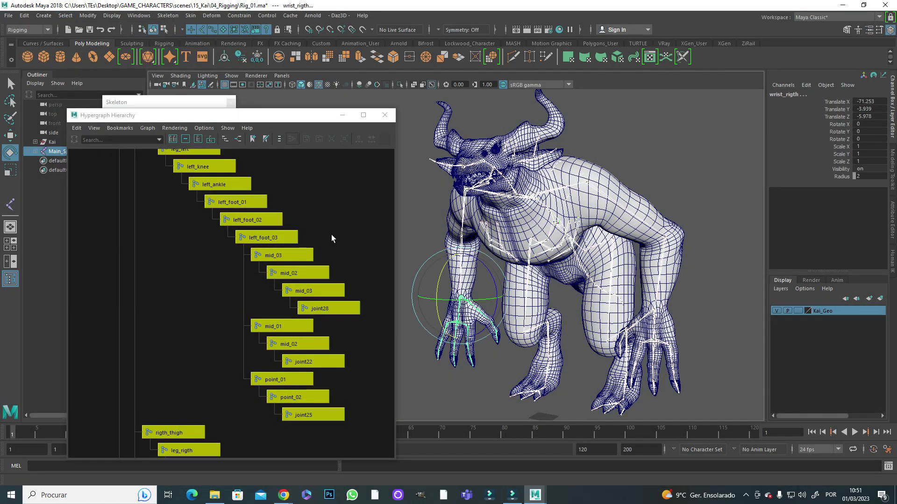
pyautogui.scroll(-4, 331, 234)
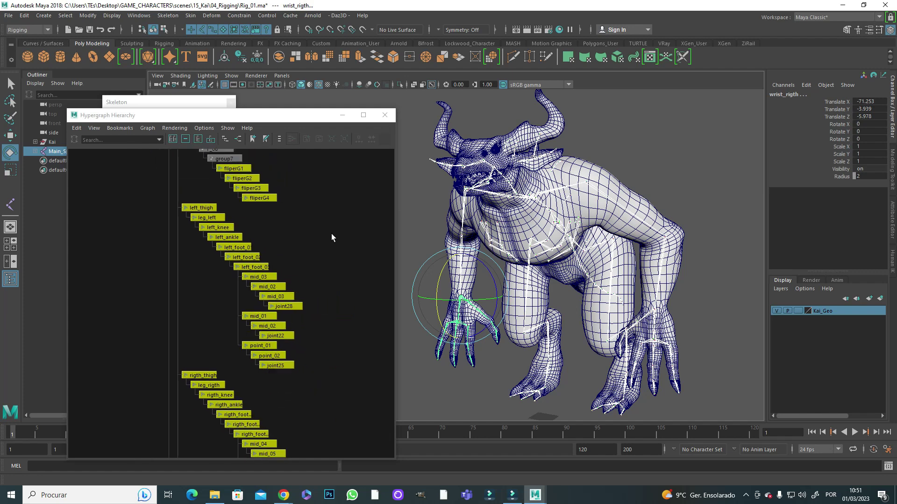
pyautogui.keyDown('alt'); pyautogui.moveTo(331, 224); pyautogui.dragTo(334, 324, button='middle'); pyautogui.keyUp('alt')
pyautogui.keyDown('alt'); pyautogui.moveTo(335, 259); pyautogui.dragTo(349, 430, button='middle'); pyautogui.keyUp('alt')
pyautogui.keyDown('alt'); pyautogui.moveTo(338, 269); pyautogui.dragTo(340, 355, button='middle'); pyautogui.keyUp('alt')
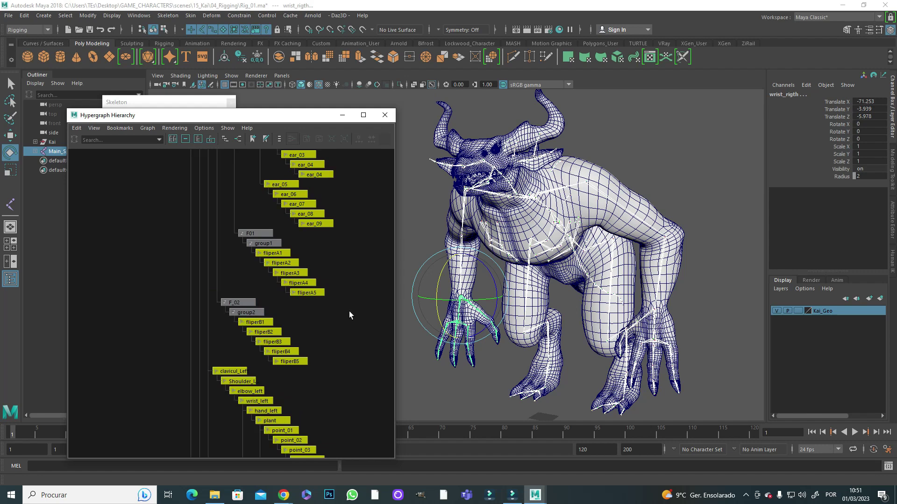
pyautogui.keyDown('alt'); pyautogui.moveTo(349, 311); pyautogui.dragTo(346, 374, button='middle'); pyautogui.keyUp('alt')
pyautogui.keyDown('alt'); pyautogui.moveTo(347, 333); pyautogui.dragTo(296, 374, button='middle'); pyautogui.keyUp('alt')
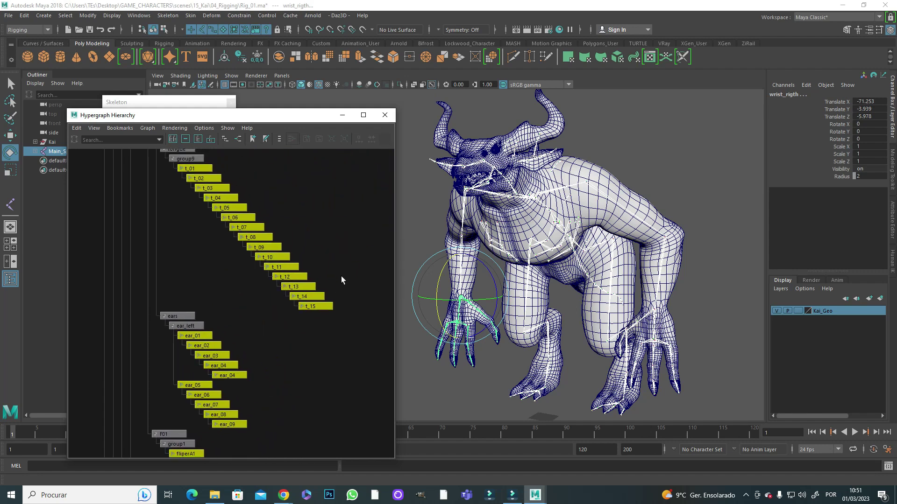
# Confirm Main_Spine, chest, hips, tail, leg and fliperE/F joints are all highlighted.
pyautogui.keyDown('alt'); pyautogui.moveTo(341, 276); pyautogui.dragTo(362, 382, button='middle'); pyautogui.keyUp('alt')
pyautogui.keyDown('alt'); pyautogui.moveTo(313, 294); pyautogui.dragTo(351, 217, button='middle'); pyautogui.keyUp('alt')
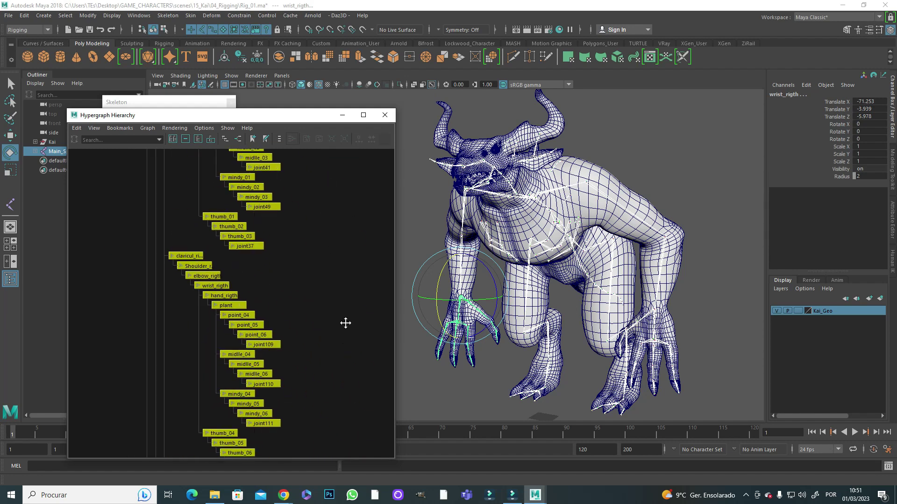
pyautogui.keyDown('alt'); pyautogui.moveTo(345, 323); pyautogui.dragTo(359, 211, button='middle'); pyautogui.keyUp('alt')
pyautogui.keyDown('alt'); pyautogui.moveTo(353, 332); pyautogui.dragTo(324, 218, button='middle'); pyautogui.keyUp('alt')
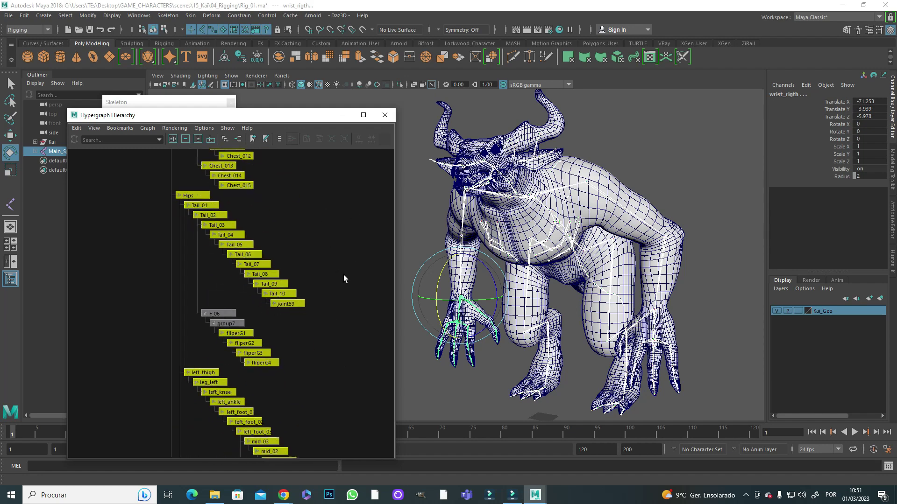
pyautogui.keyDown('alt'); pyautogui.moveTo(344, 375); pyautogui.dragTo(316, 226, button='middle'); pyautogui.keyUp('alt')
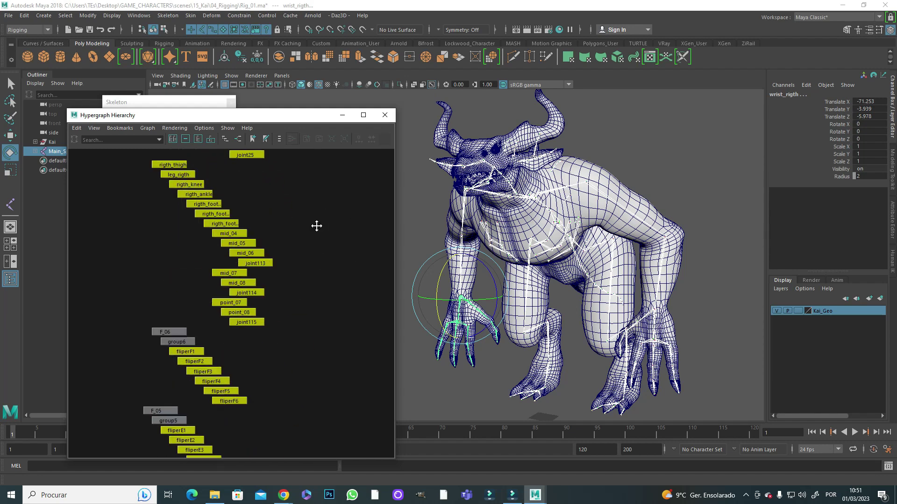
pyautogui.keyDown('alt'); pyautogui.moveTo(312, 338); pyautogui.dragTo(325, 234, button='middle'); pyautogui.keyUp('alt')
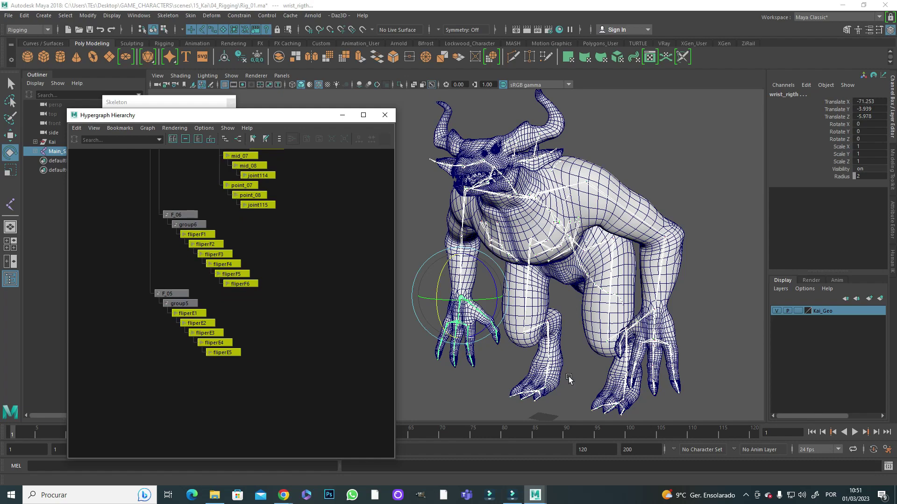
pyautogui.keyDown('alt'); pyautogui.moveTo(569, 379); pyautogui.dragTo(574, 326); pyautogui.keyUp('alt')
pyautogui.keyDown('alt'); pyautogui.moveTo(574, 325); pyautogui.dragTo(560, 343, button='right'); pyautogui.keyUp('alt')
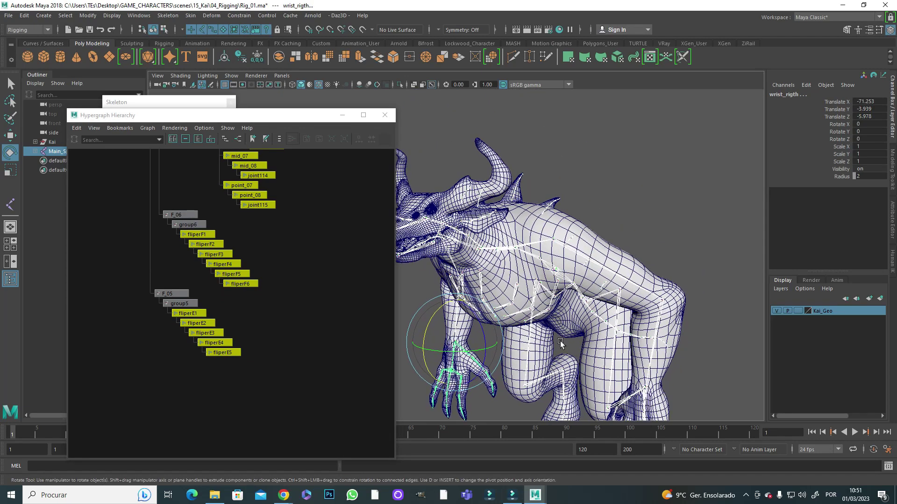
# Bind the body mesh with Heat Map weighting, Classic linear skinning and Interactive normalisation.
pyautogui.click(564, 222)
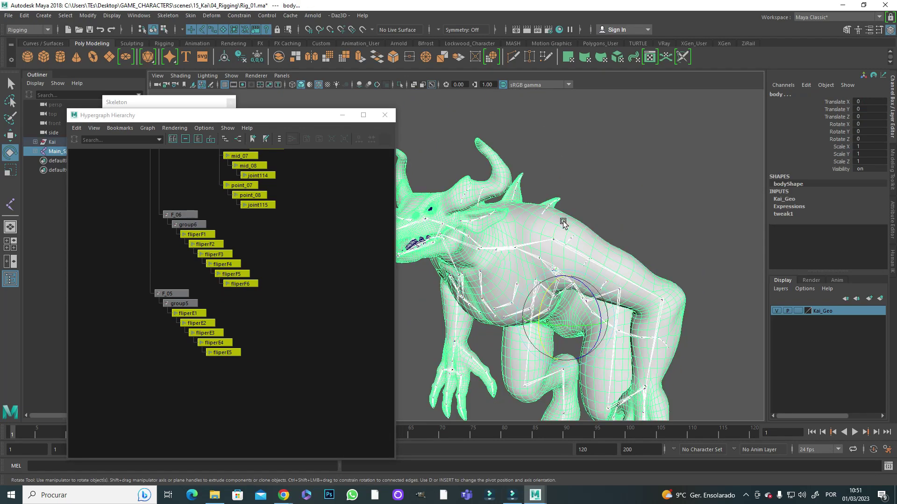
pyautogui.keyDown('alt'); pyautogui.moveTo(559, 277); pyautogui.dragTo(576, 260); pyautogui.keyUp('alt')
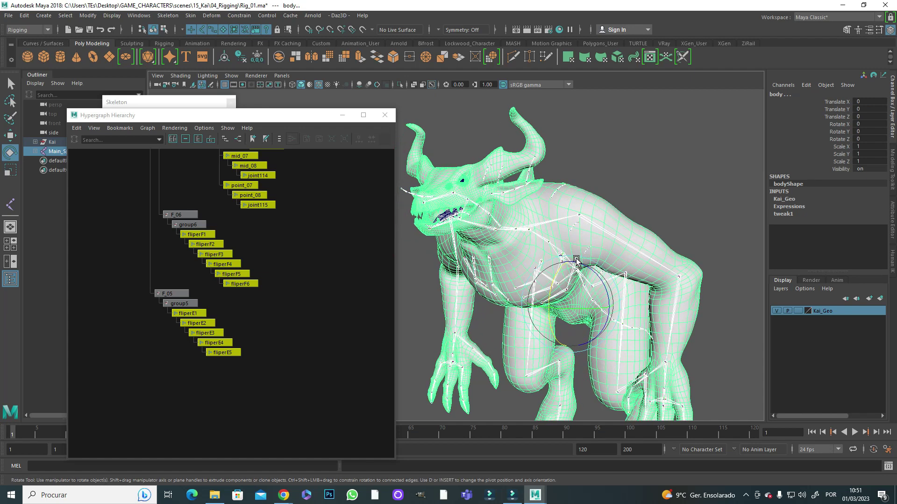
pyautogui.click(190, 16)
pyautogui.click(311, 40)
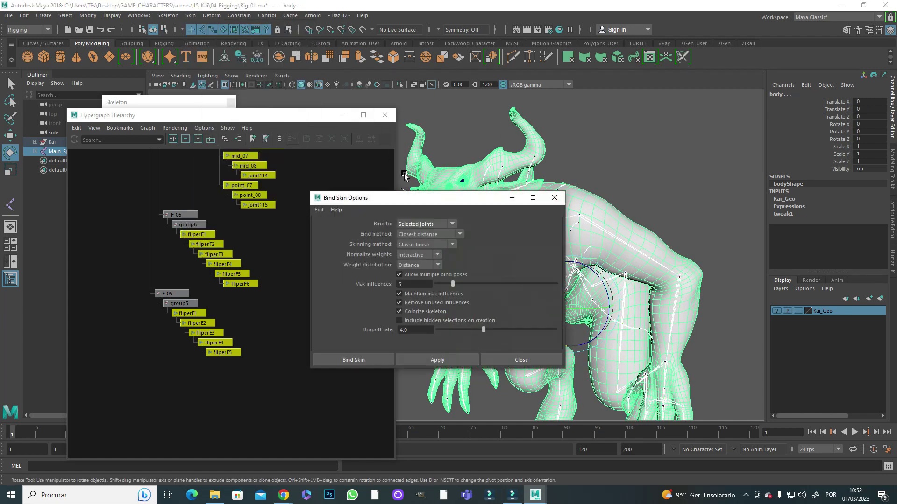
pyautogui.moveTo(430, 204); pyautogui.dragTo(386, 111)
pyautogui.click(410, 142)
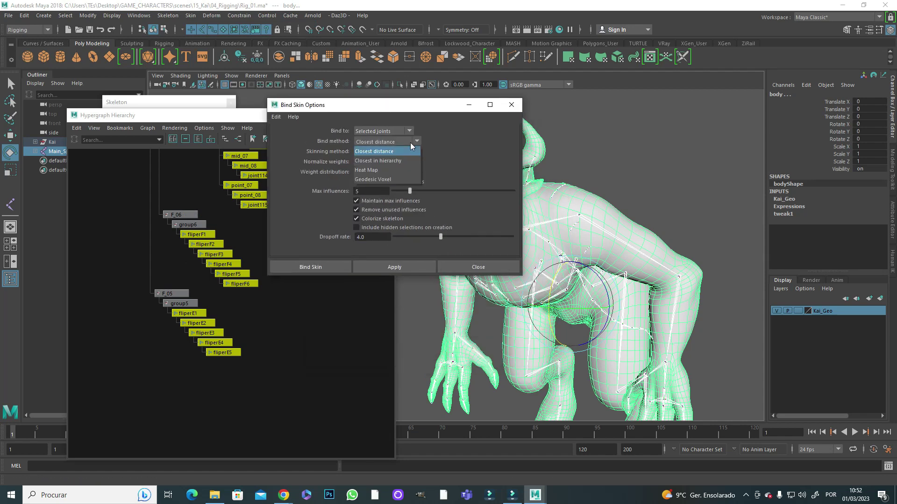
pyautogui.click(381, 170)
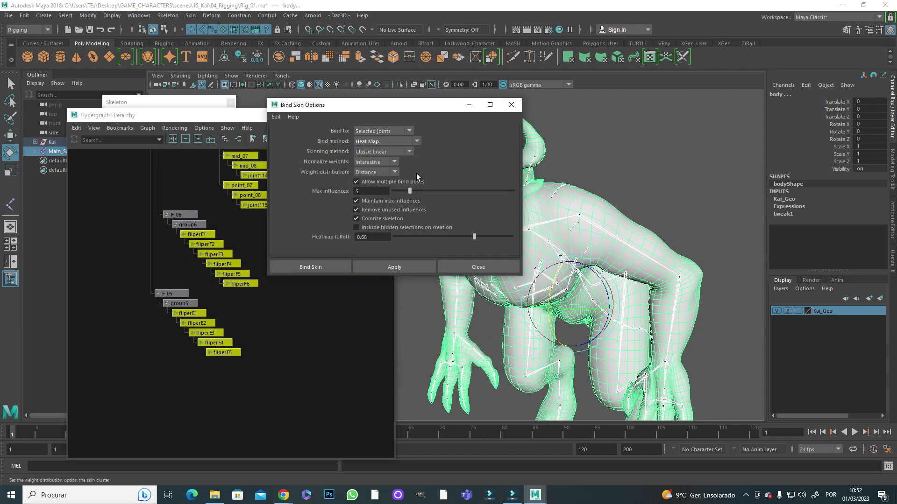
pyautogui.click(409, 152)
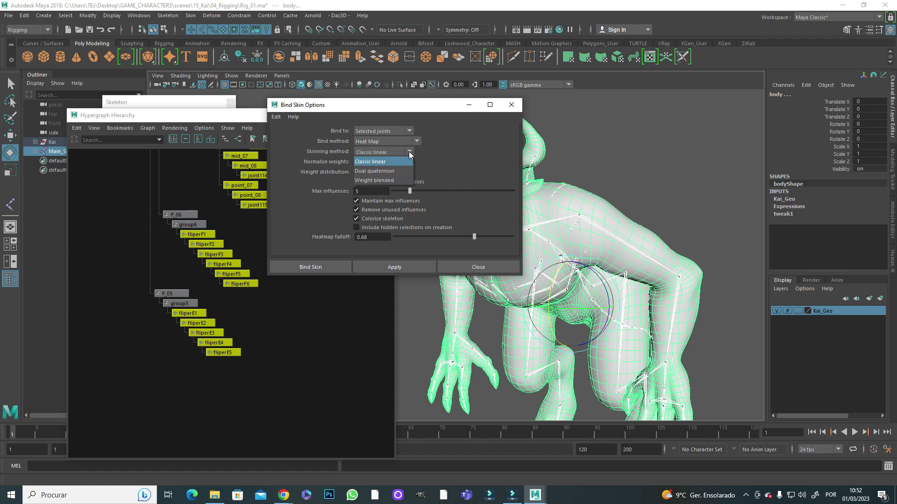
pyautogui.click(433, 157)
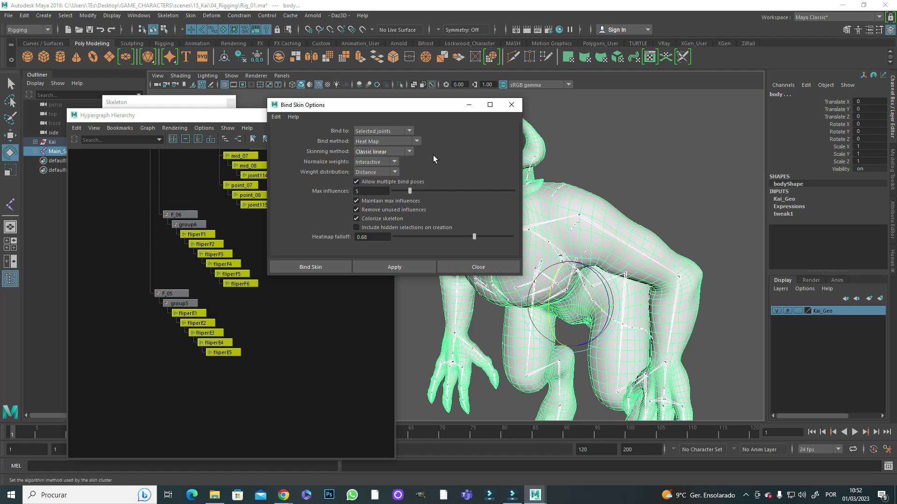
pyautogui.click(394, 163)
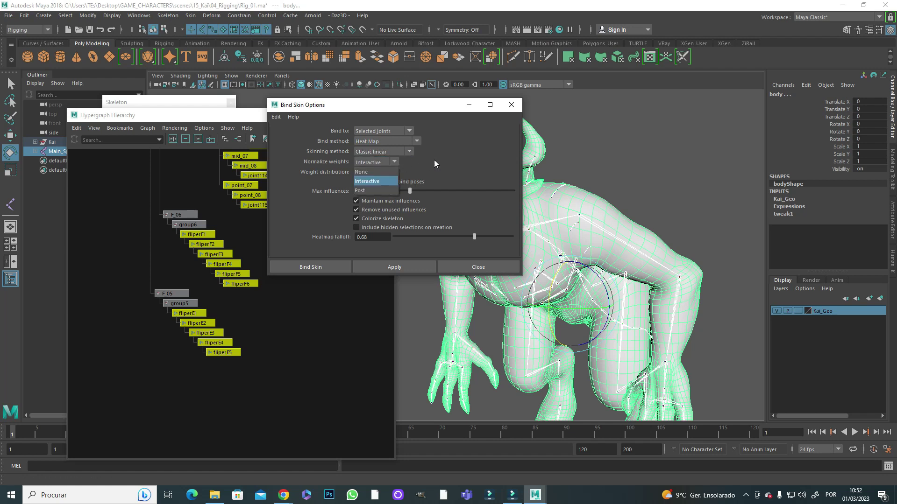
pyautogui.click(446, 159)
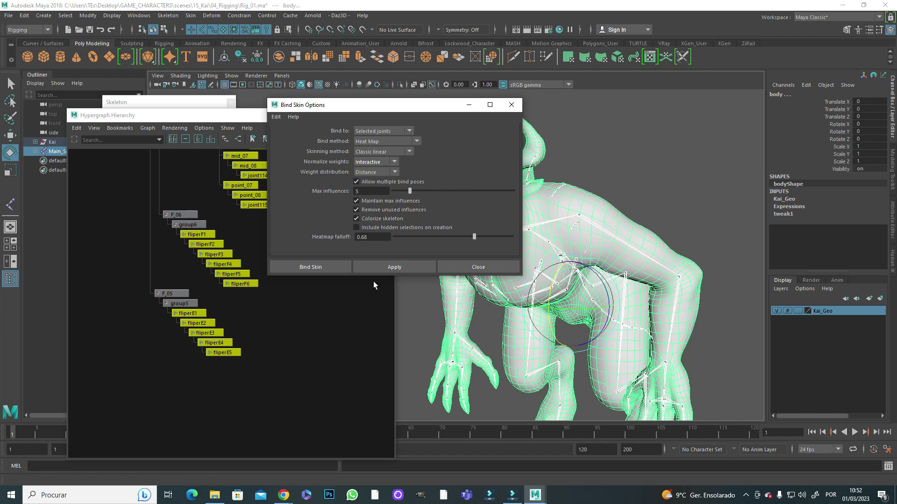
pyautogui.click(330, 269)
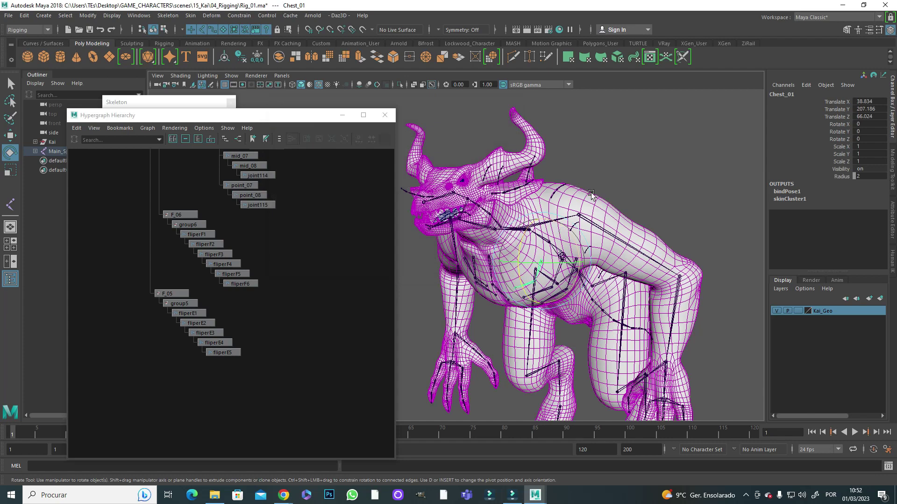
# Save the scene as Rig_02.ma, changing the version digit in Rig_01.ma.
pyautogui.keyDown('alt'); pyautogui.moveTo(591, 194); pyautogui.dragTo(551, 194); pyautogui.keyUp('alt')
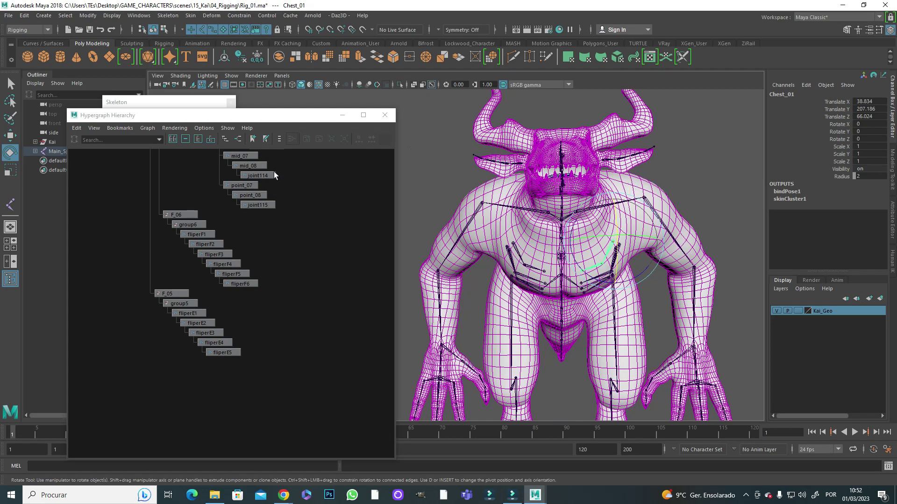
pyautogui.click(10, 16)
pyautogui.click(35, 70)
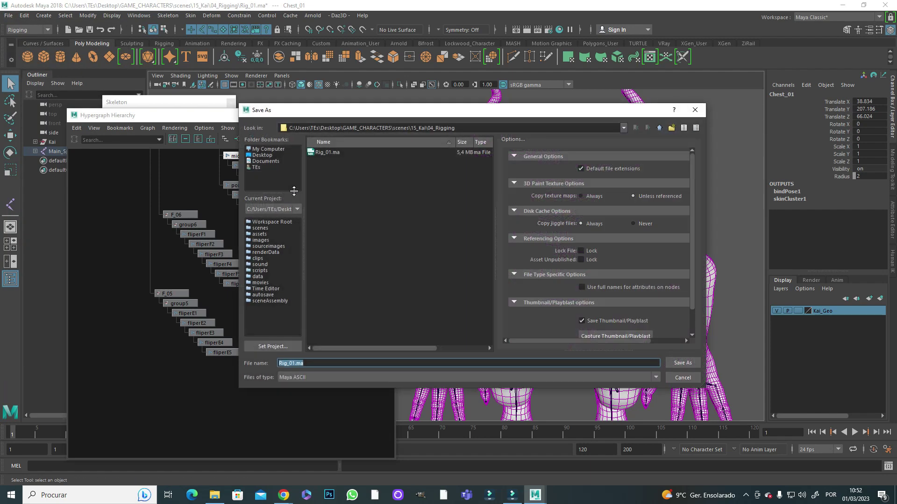
pyautogui.click(328, 154)
pyautogui.click(321, 363)
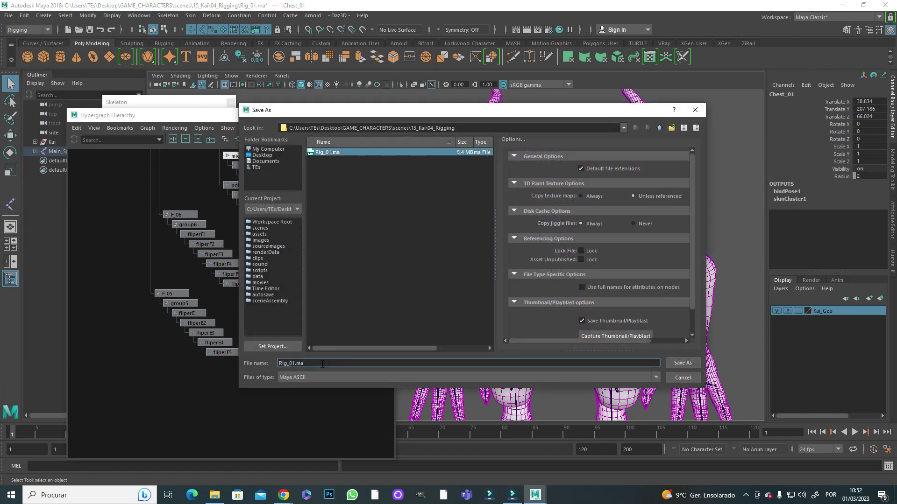
pyautogui.press('Left')
pyautogui.press('Left')
pyautogui.press('Left')
pyautogui.press('BackSpace')
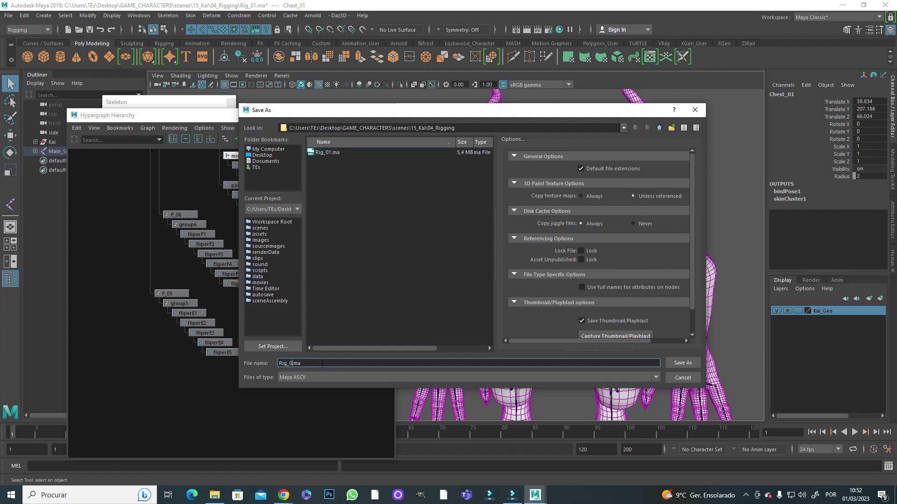
pyautogui.write('2')
pyautogui.press('Return')
pyautogui.keyDown('alt'); pyautogui.moveTo(513, 335); pyautogui.dragTo(664, 164); pyautogui.keyUp('alt')
pyautogui.click(568, 282)
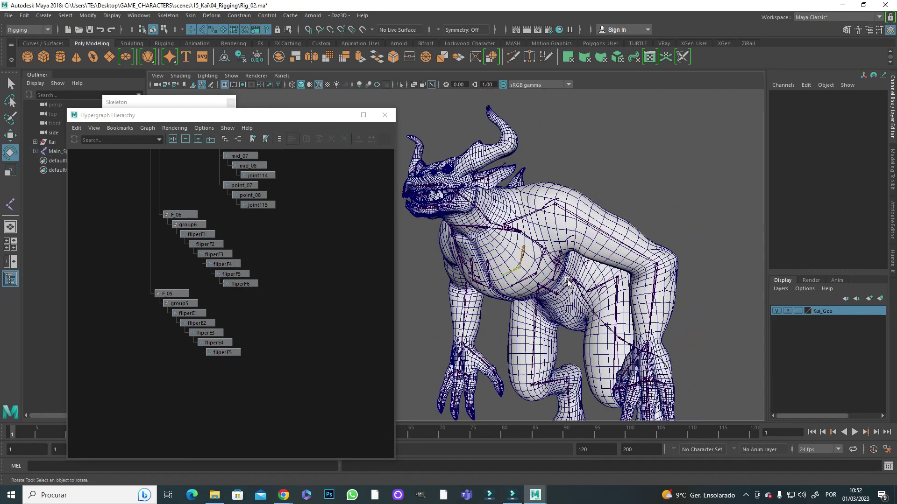
# Bend the Chest_04 and Chest_05 joints to test deformation, then undo back to rest.
pyautogui.click(543, 270)
pyautogui.moveTo(546, 276)
pyautogui.mouseDown()
pyautogui.moveTo(547, 267)
pyautogui.moveTo(540, 290)
pyautogui.mouseUp()
pyautogui.hotkey('ctrl', 'z')
pyautogui.press('Down')
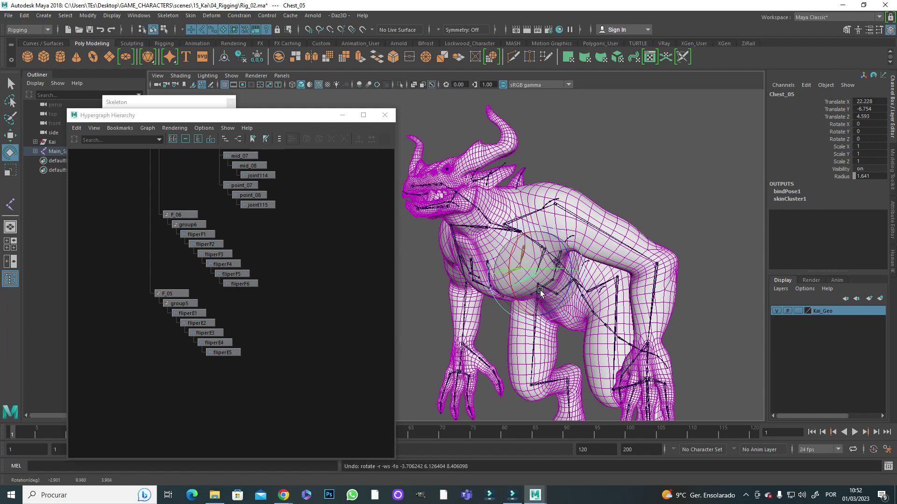
pyautogui.hotkey('ctrl', 'z')
# Swing the clavicul_Left joint inward to test the arm, then undo it.
pyautogui.click(543, 215)
pyautogui.keyDown('alt'); pyautogui.moveTo(543, 214); pyautogui.dragTo(542, 201); pyautogui.keyUp('alt')
pyautogui.moveTo(537, 200); pyautogui.dragTo(550, 204)
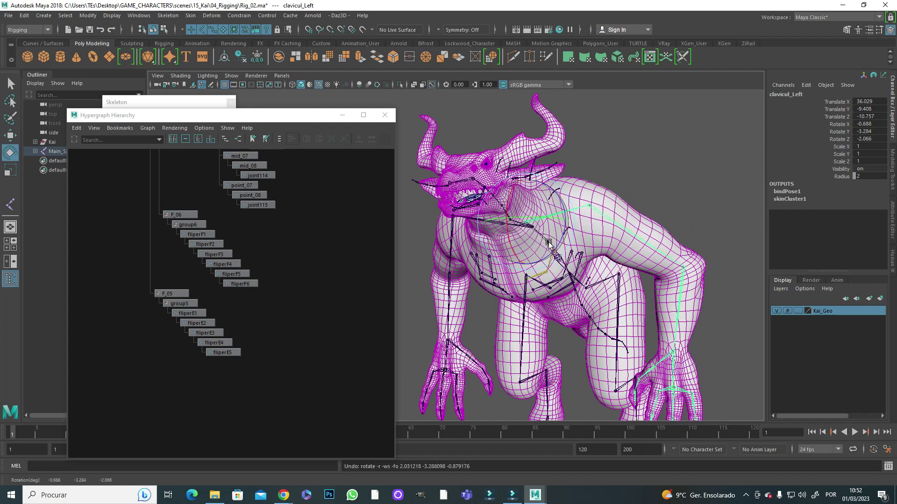
pyautogui.hotkey('ctrl', 'z')
# Select and test the fliperC1 fin joint from a side view.
pyautogui.keyDown('alt'); pyautogui.moveTo(549, 244); pyautogui.dragTo(554, 182); pyautogui.keyUp('alt')
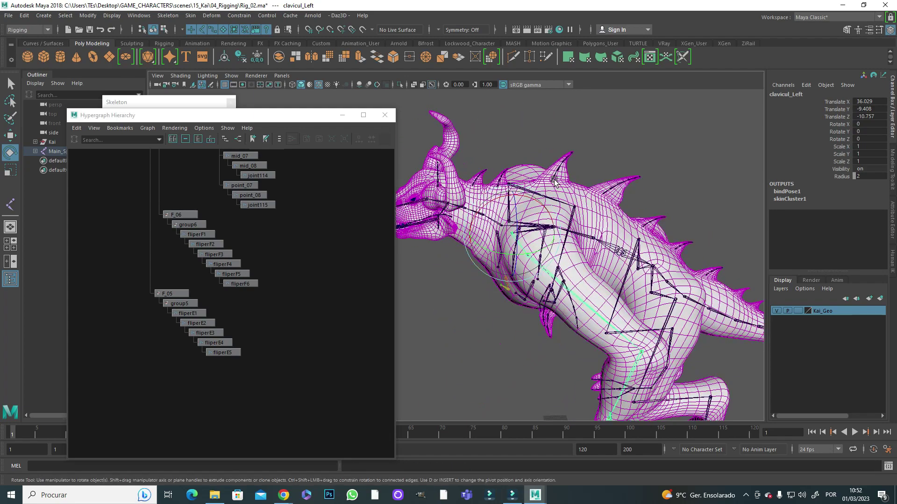
pyautogui.keyDown('alt'); pyautogui.moveTo(601, 216); pyautogui.dragTo(587, 208); pyautogui.keyUp('alt')
pyautogui.click(586, 208)
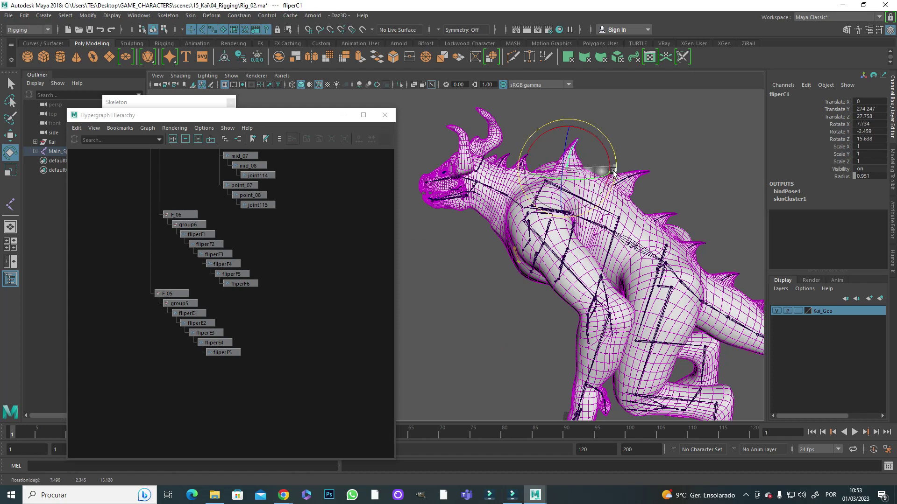
pyautogui.keyDown('alt'); pyautogui.moveTo(601, 227); pyautogui.dragTo(579, 240); pyautogui.keyUp('alt')
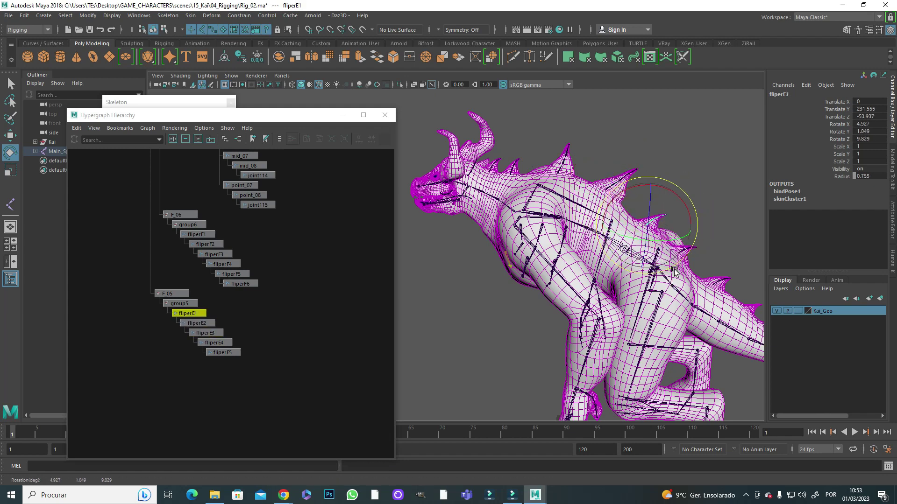
pyautogui.click(727, 217)
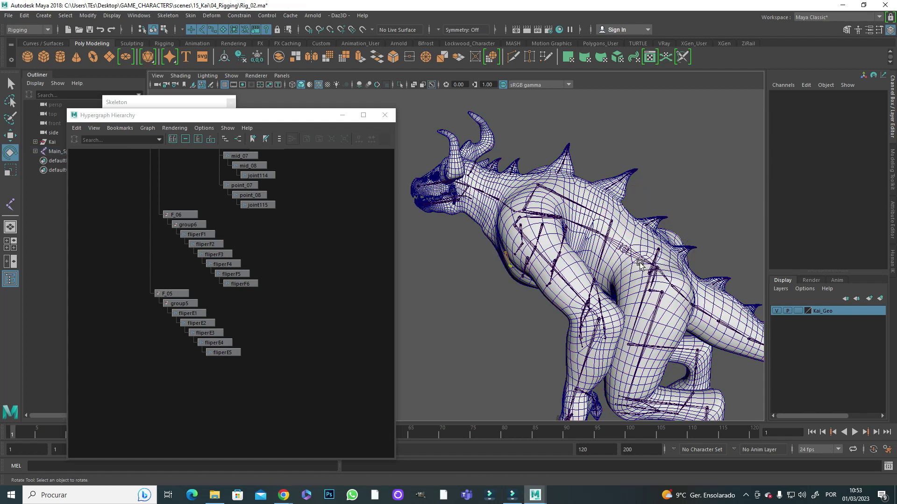
# Bend Main_Spine and the next spine joint to test torso deformation.
pyautogui.click(653, 289)
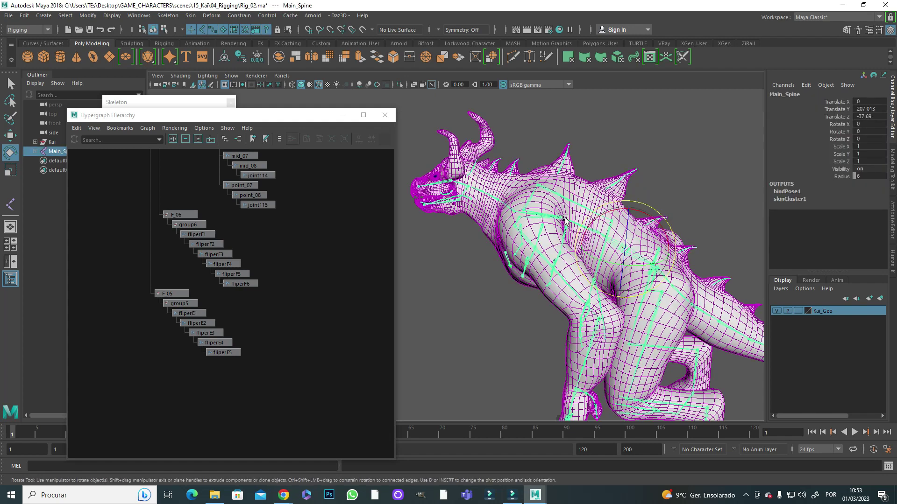
pyautogui.moveTo(643, 276)
pyautogui.mouseDown()
pyautogui.moveTo(607, 263)
pyautogui.moveTo(605, 246)
pyautogui.moveTo(641, 275)
pyautogui.moveTo(638, 247)
pyautogui.moveTo(638, 271)
pyautogui.mouseUp()
pyautogui.press('Down')
pyautogui.press('Down')
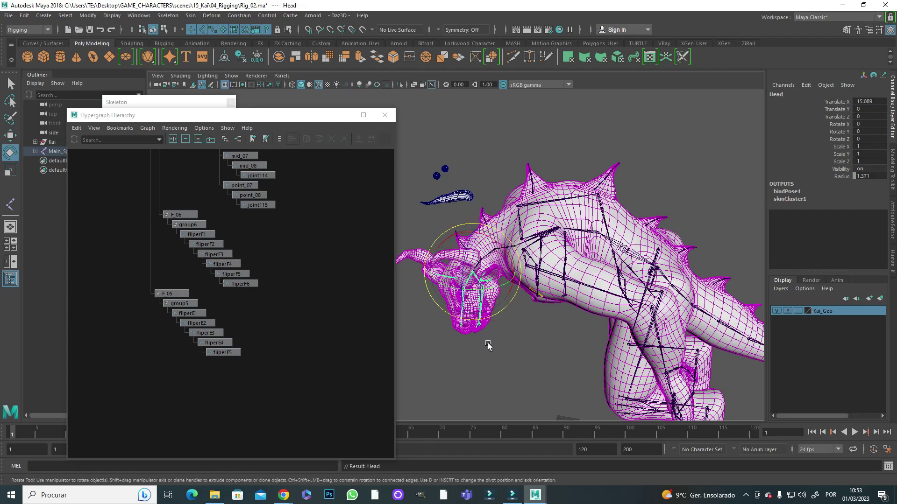
pyautogui.scroll(3, 488, 346)
# Check the Jaw_Sup and ear_01 joints around the dragon's head, then clear the selection.
pyautogui.click(451, 281)
pyautogui.scroll(3, 502, 286)
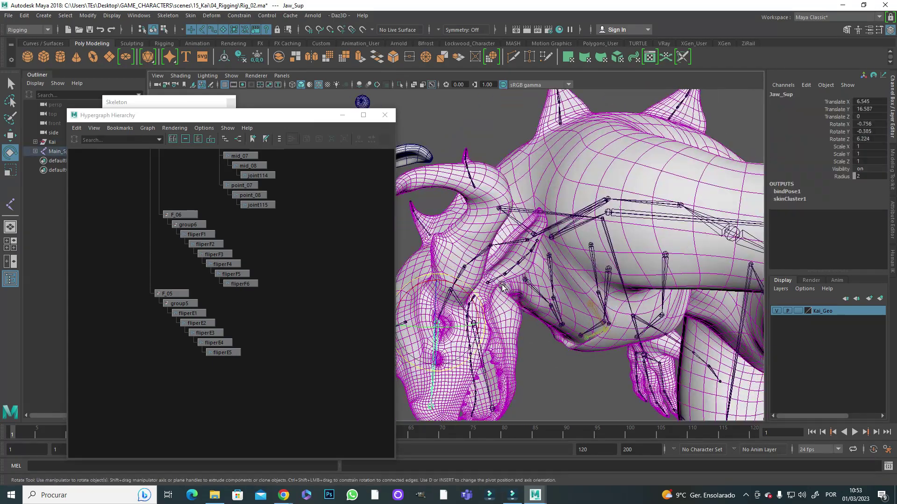
pyautogui.click(502, 286)
pyautogui.keyDown('alt'); pyautogui.moveTo(502, 286); pyautogui.dragTo(537, 280); pyautogui.keyUp('alt')
pyautogui.click(168, 15)
pyautogui.keyDown('alt'); pyautogui.moveTo(607, 262); pyautogui.dragTo(656, 273); pyautogui.keyUp('alt')
pyautogui.click(656, 272)
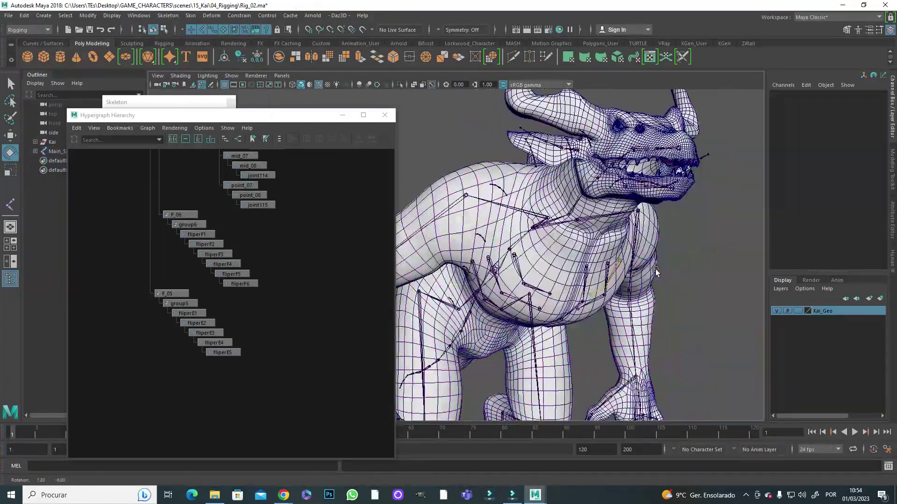
# Reopen Rig_01.ma from recent files without saving changes.
pyautogui.click(9, 15)
pyautogui.click(158, 298)
pyautogui.click(450, 252)
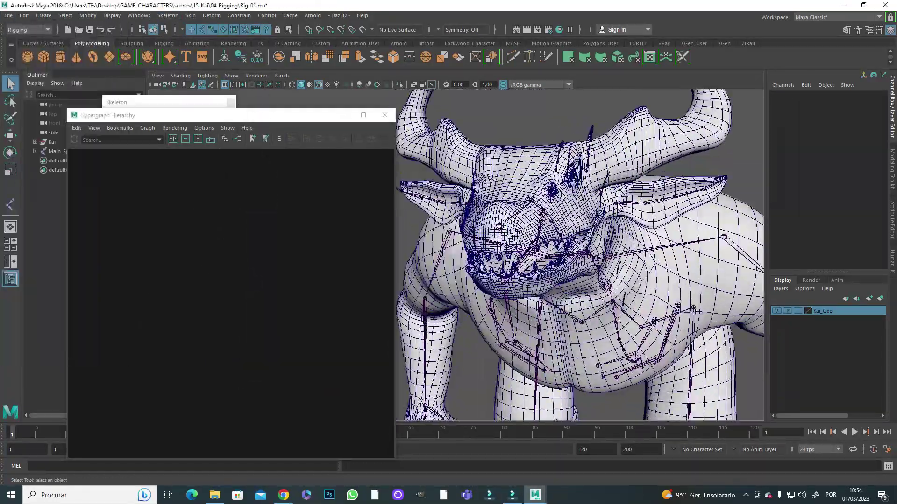
# Frame the ear joints and check the Skeleton preferred angle options.
pyautogui.press('f')
pyautogui.click(168, 15)
pyautogui.click(256, 176)
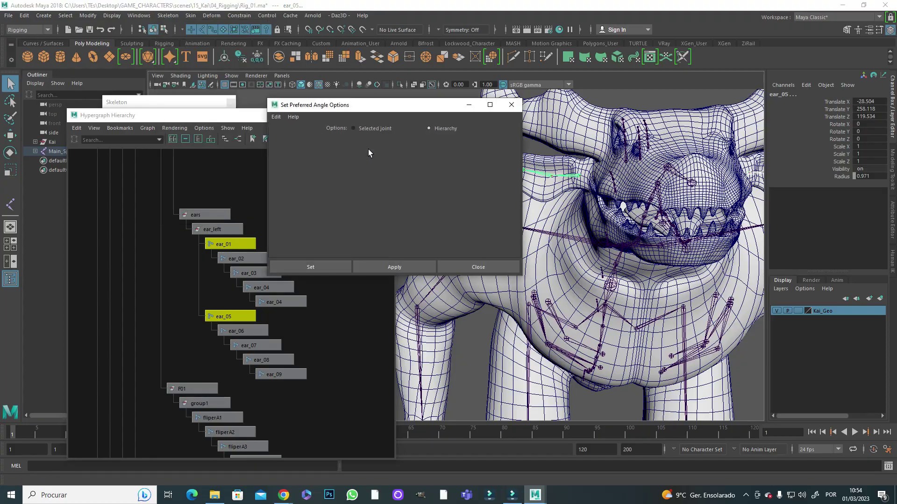
pyautogui.click(310, 267)
pyautogui.click(584, 289)
pyautogui.keyDown('alt'); pyautogui.moveTo(584, 289); pyautogui.dragTo(622, 282); pyautogui.keyUp('alt')
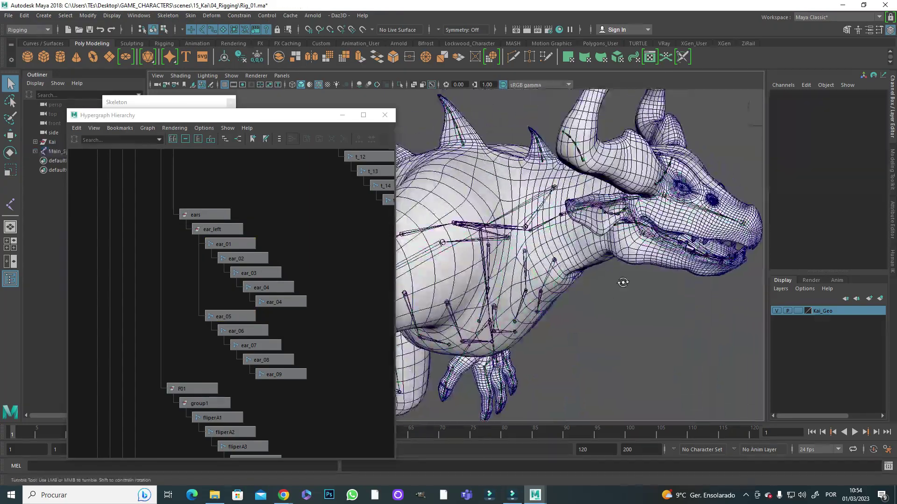
# Reload Rig_01.ma without saving changes.
pyautogui.click(8, 16)
pyautogui.click(159, 299)
pyautogui.click(453, 254)
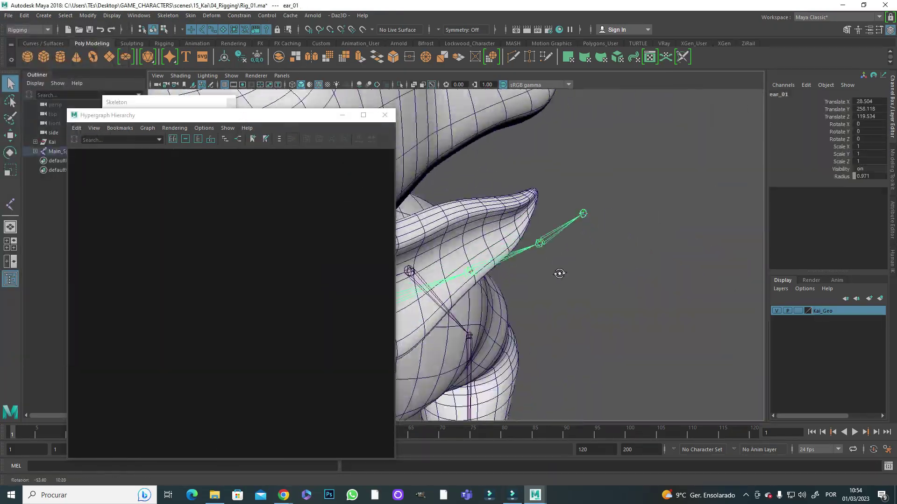
# Rotate ear_01 and step to ear_05 to test the ear joints.
pyautogui.keyDown('alt'); pyautogui.moveTo(560, 273); pyautogui.dragTo(536, 279); pyautogui.keyUp('alt')
pyautogui.keyDown('alt'); pyautogui.moveTo(533, 338); pyautogui.dragTo(467, 294); pyautogui.keyUp('alt')
pyautogui.press('e')
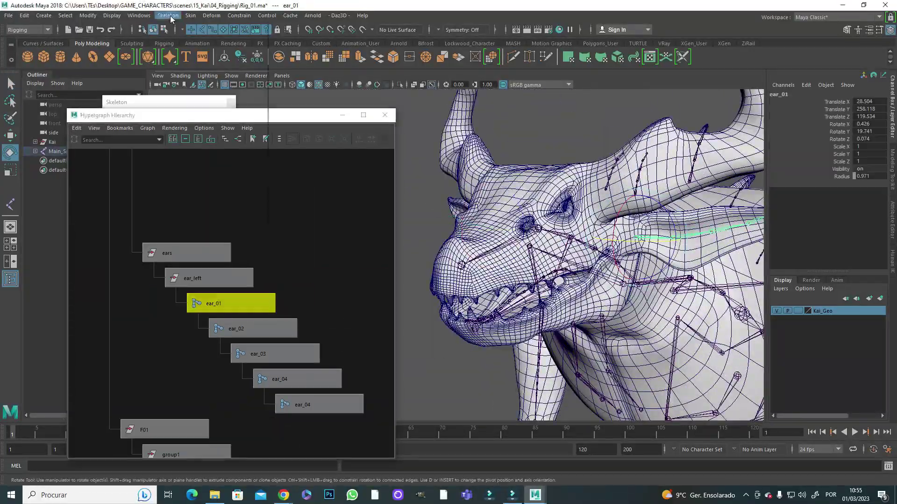
pyautogui.keyDown('alt'); pyautogui.moveTo(514, 261); pyautogui.dragTo(537, 280); pyautogui.keyUp('alt')
pyautogui.click(55, 151)
pyautogui.click(167, 15)
pyautogui.click(240, 302)
pyautogui.press('Right')
pyautogui.keyDown('alt'); pyautogui.moveTo(514, 219); pyautogui.dragTo(467, 234); pyautogui.keyUp('alt')
# Save the scene, then select every joint with Select > All by Type > Joints.
pyautogui.click(167, 15)
pyautogui.click(213, 159)
pyautogui.hotkey('ctrl', 's')
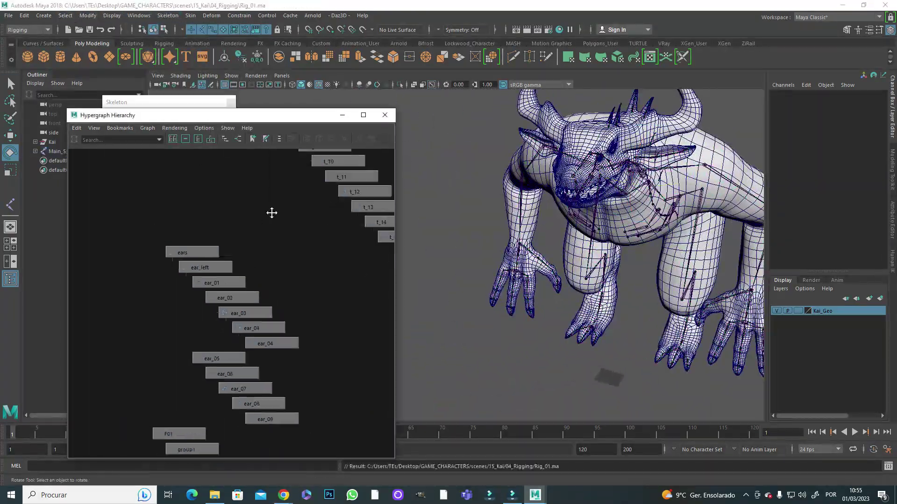
pyautogui.keyDown('alt'); pyautogui.moveTo(272, 213); pyautogui.dragTo(249, 186, button='middle'); pyautogui.keyUp('alt')
pyautogui.keyDown('alt'); pyautogui.moveTo(495, 322); pyautogui.dragTo(461, 328); pyautogui.keyUp('alt')
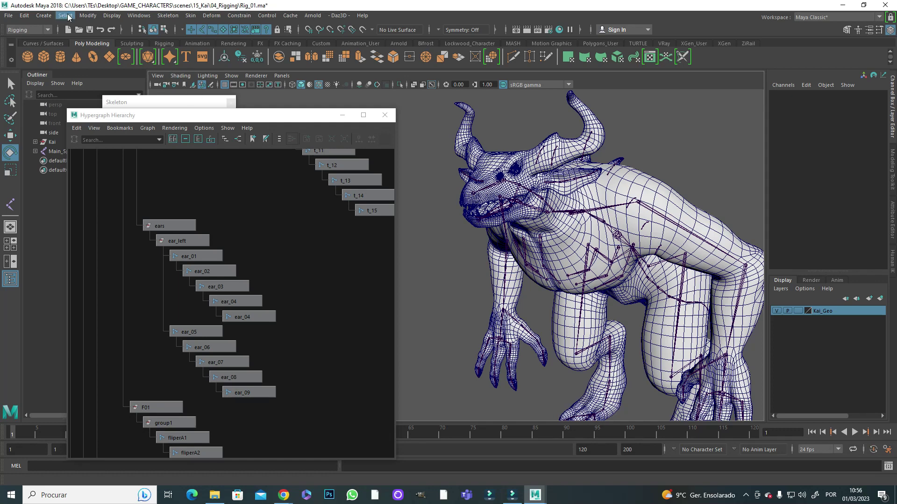
pyautogui.click(66, 15)
pyautogui.click(188, 42)
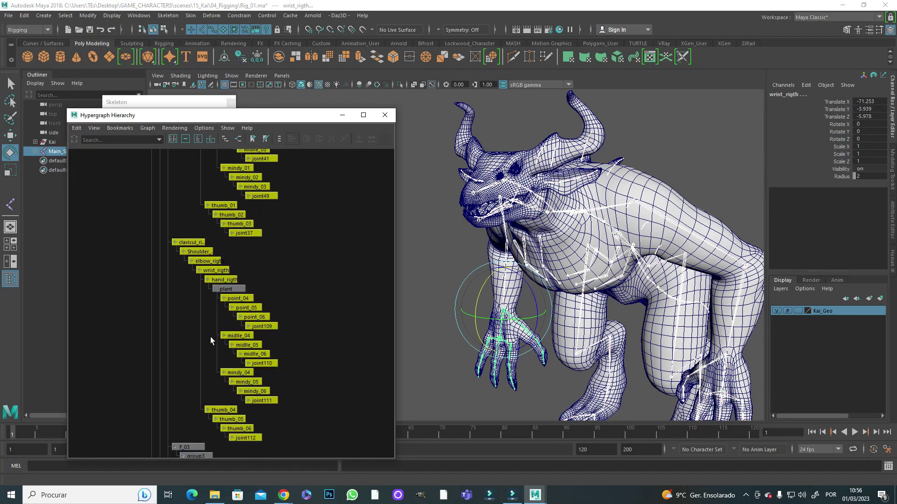
pyautogui.keyDown('alt'); pyautogui.moveTo(210, 337); pyautogui.dragTo(318, 219, button='middle'); pyautogui.keyUp('alt')
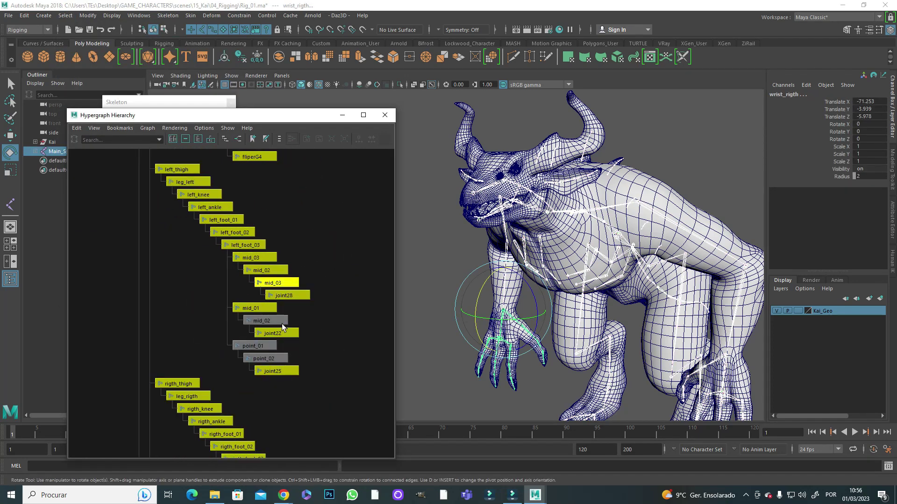
pyautogui.keyDown('alt'); pyautogui.moveTo(282, 324); pyautogui.dragTo(301, 237, button='middle'); pyautogui.keyUp('alt')
pyautogui.scroll(-2, 302, 238)
# Add the body mesh to the joint selection and open the Bind Skin options.
pyautogui.keyDown('shift'); pyautogui.click(584, 327); pyautogui.keyUp('shift')
pyautogui.click(191, 16)
pyautogui.click(316, 28)
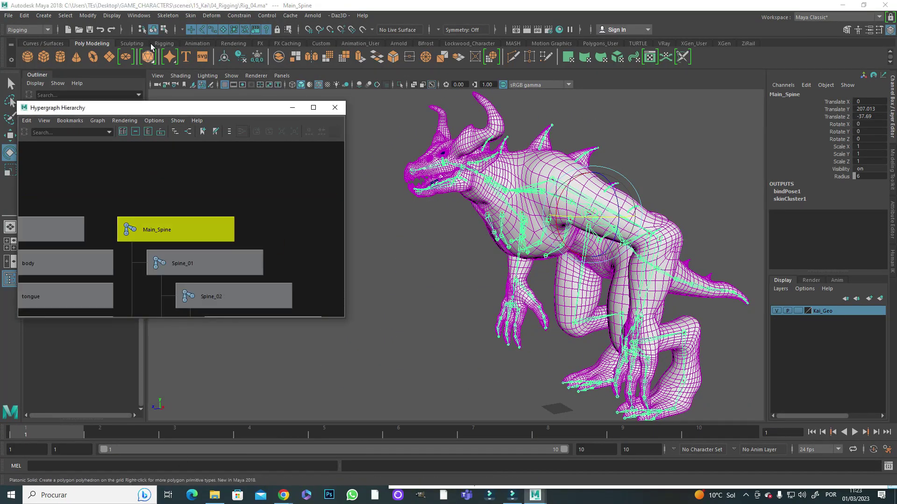
# Step through the left_knee, foot and toe joints to test the left leg's deformation.
pyautogui.click(564, 284)
pyautogui.press('w')
pyautogui.press('Down')
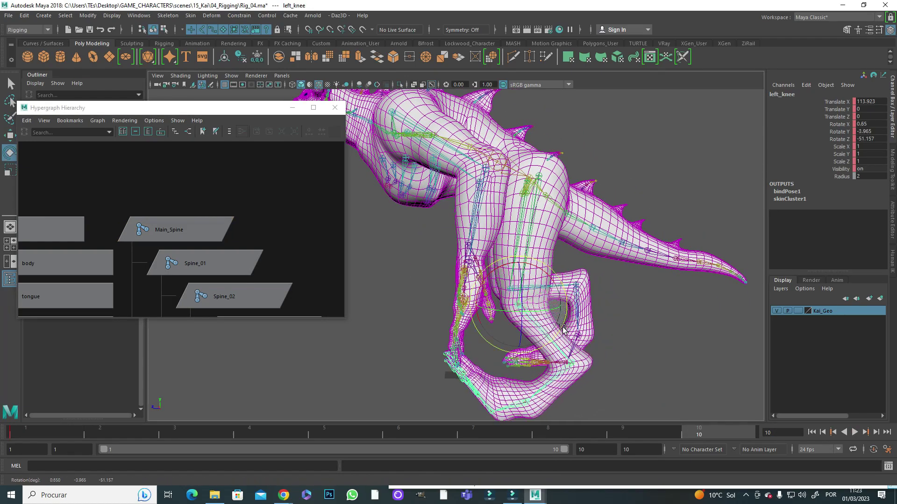
pyautogui.press('e')
pyautogui.press('f')
pyautogui.keyDown('alt'); pyautogui.moveTo(576, 312); pyautogui.dragTo(532, 322); pyautogui.keyUp('alt')
pyautogui.press('Down')
pyautogui.press('Up')
pyautogui.press('Up')
pyautogui.press('Up')
pyautogui.press('Up')
pyautogui.press('Left')
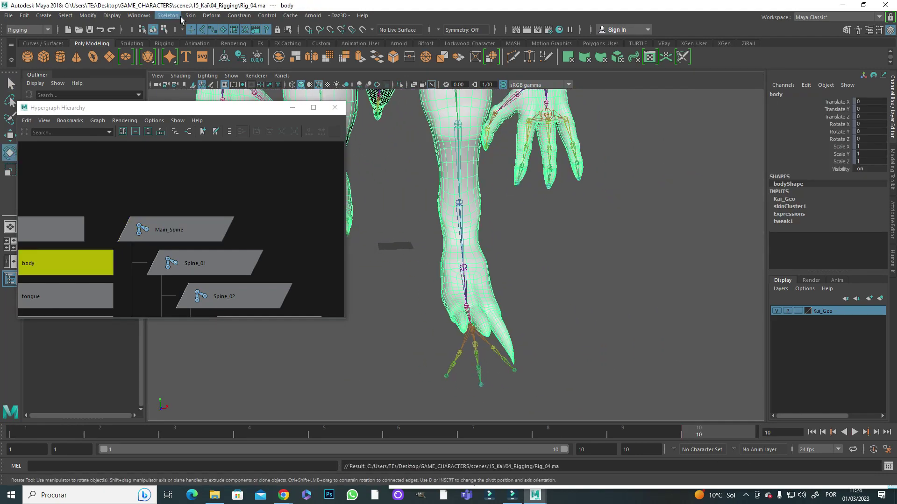
# Review the left_foot_01 and mid_02 skin weights on the body in Paint Skin Weights.
pyautogui.click(191, 16)
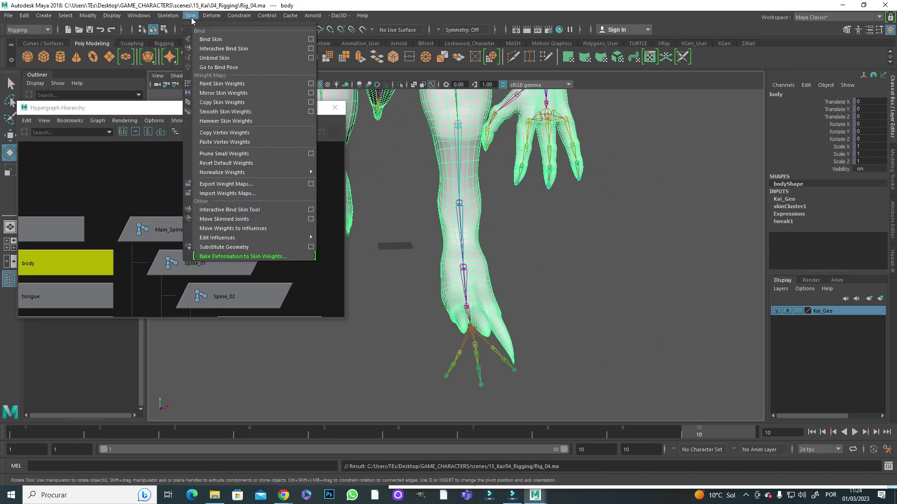
pyautogui.click(225, 83)
pyautogui.scroll(-5, 192, 295)
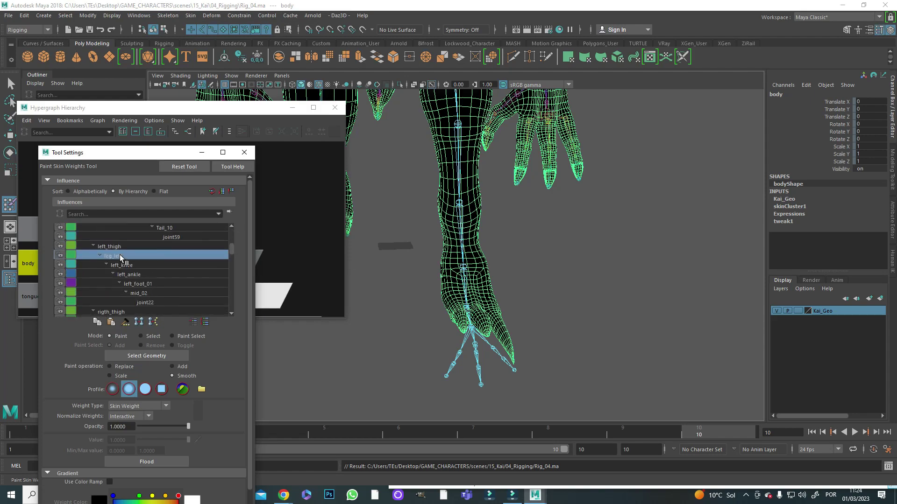
pyautogui.click(133, 284)
pyautogui.keyDown('alt'); pyautogui.moveTo(537, 308); pyautogui.dragTo(562, 314, button='right'); pyautogui.keyUp('alt')
pyautogui.keyDown('alt'); pyautogui.moveTo(562, 314); pyautogui.dragTo(214, 271); pyautogui.keyUp('alt')
pyautogui.scroll(-1, 214, 271)
pyautogui.click(139, 258)
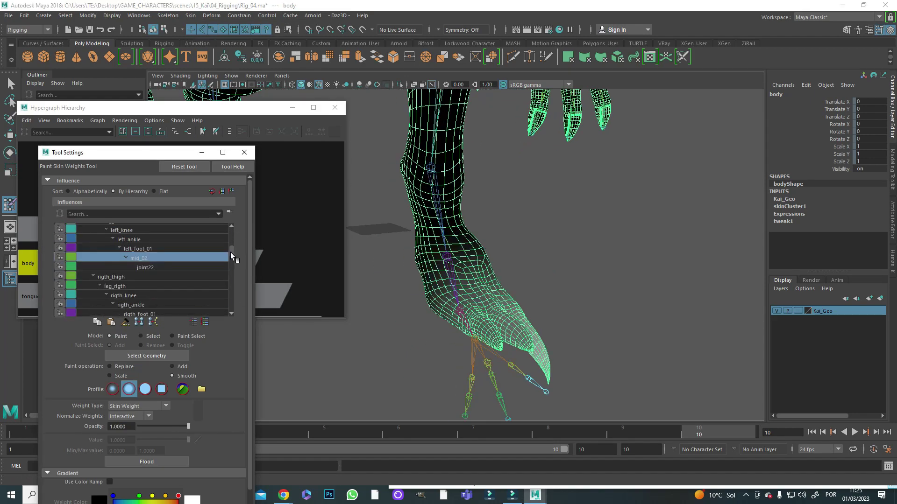
pyautogui.keyDown('alt'); pyautogui.moveTo(420, 327); pyautogui.dragTo(363, 346); pyautogui.keyUp('alt')
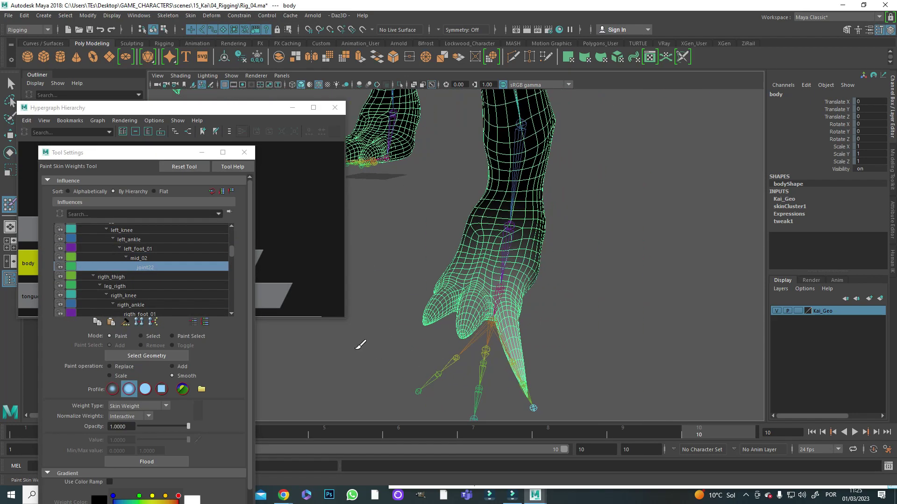
pyautogui.click(138, 248)
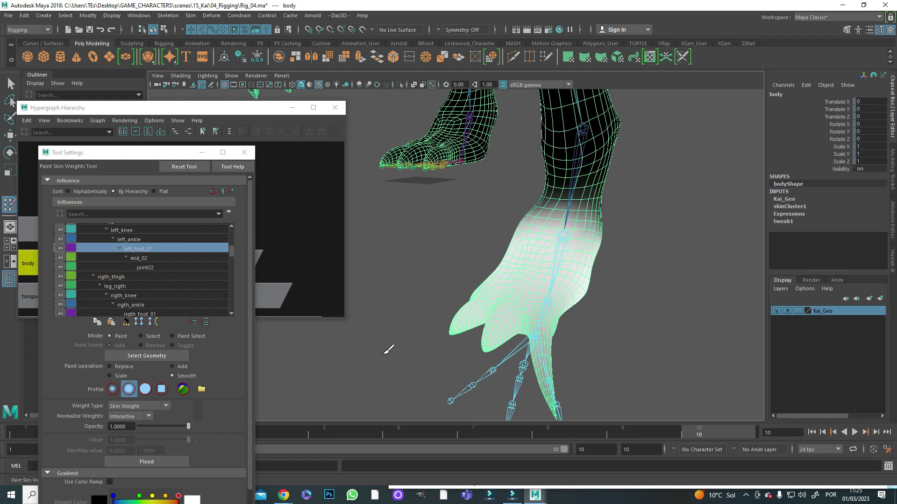
# Open the saved scene Rig_03.ma and dismiss the resulting error message.
pyautogui.click(8, 16)
pyautogui.click(24, 34)
pyautogui.click(327, 167)
pyautogui.click(681, 364)
pyautogui.click(451, 254)
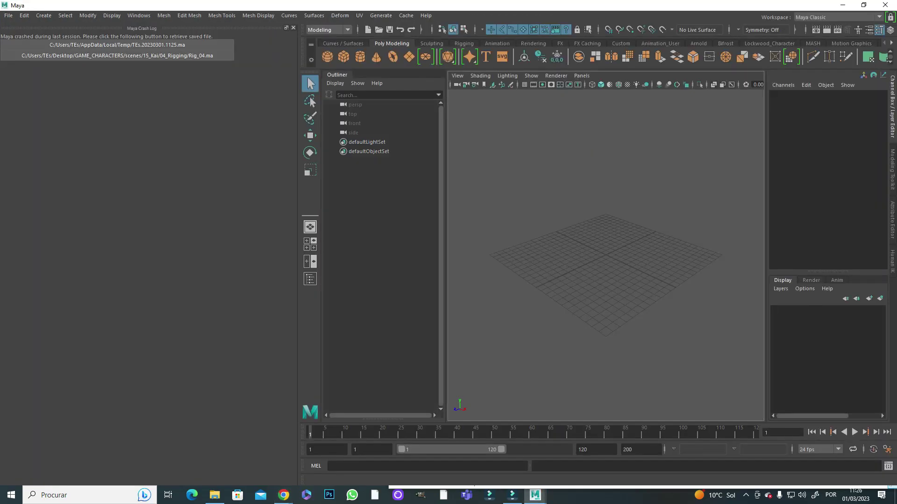
# Open Rig_03.ma from the 15_Kai folder and select the full Main_Spine joint hierarchy.
pyautogui.hotkey('ctrl', 'o')
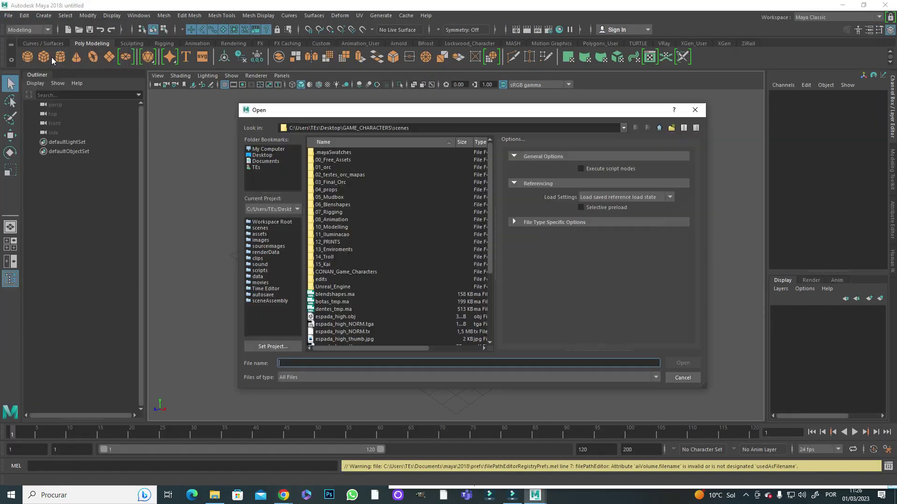
pyautogui.doubleClick(372, 263)
pyautogui.doubleClick(334, 159)
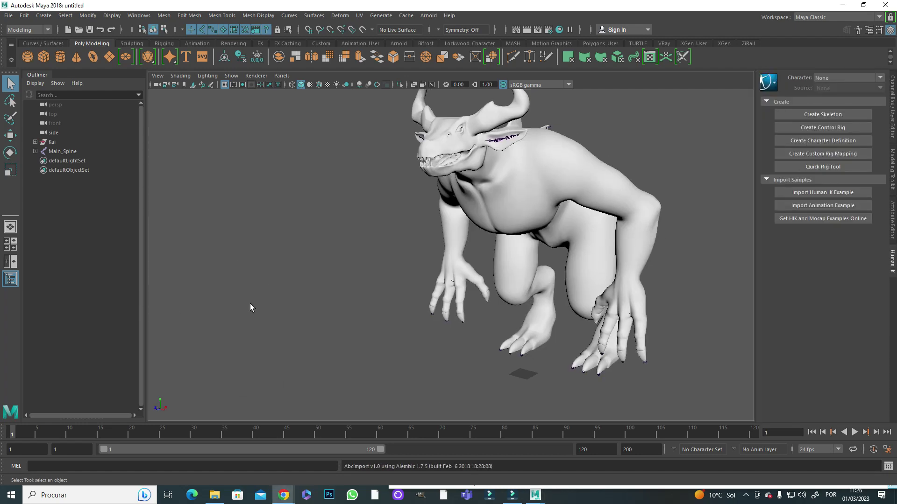
pyautogui.keyDown('alt'); pyautogui.moveTo(425, 323); pyautogui.dragTo(404, 235); pyautogui.keyUp('alt')
pyautogui.click(65, 15)
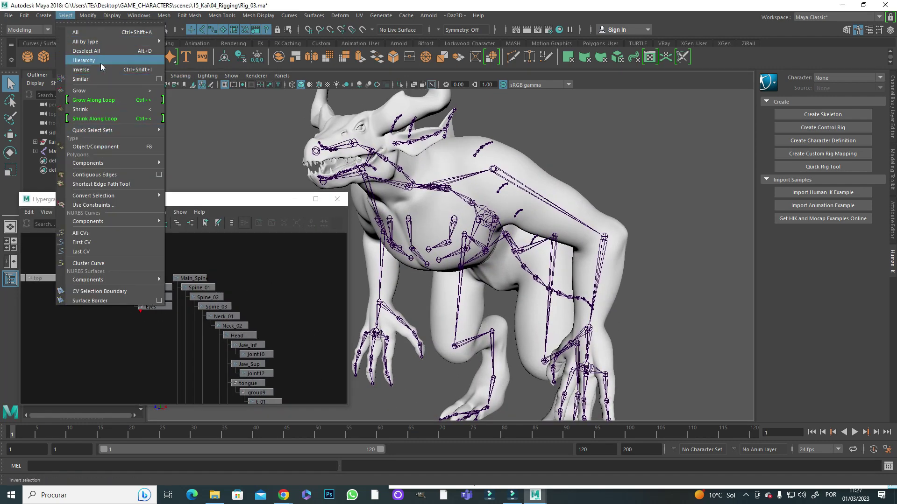
pyautogui.click(79, 59)
pyautogui.keyDown('alt'); pyautogui.moveTo(275, 329); pyautogui.dragTo(262, 280, button='middle'); pyautogui.keyUp('alt')
# Bind the selected body mesh through the Bind Skin options with Heat Map.
pyautogui.moveTo(193, 199); pyautogui.dragTo(193, 93)
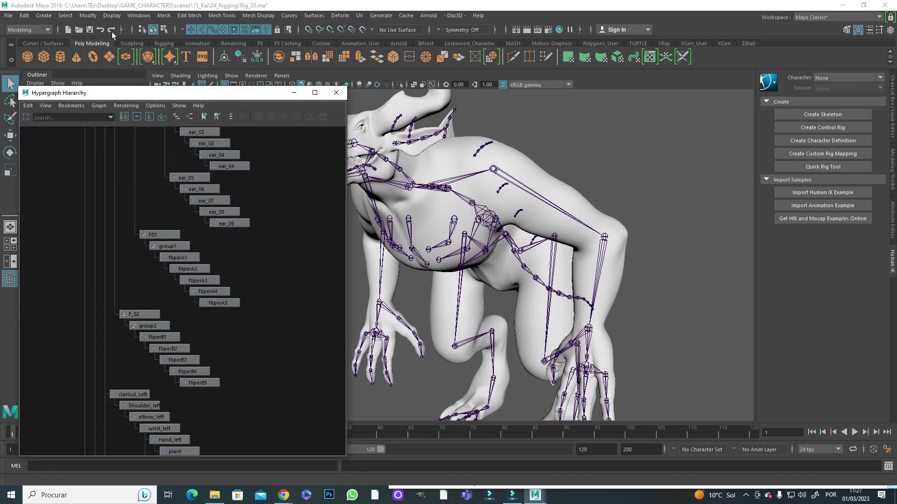
pyautogui.keyDown('alt'); pyautogui.moveTo(252, 337); pyautogui.dragTo(187, 262, button='middle'); pyautogui.keyUp('alt')
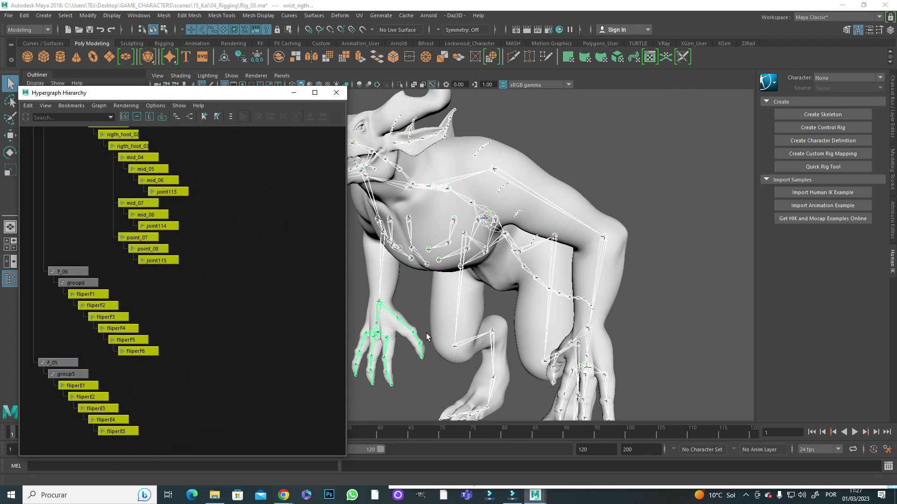
pyautogui.click(467, 280)
pyautogui.click(190, 15)
pyautogui.click(315, 36)
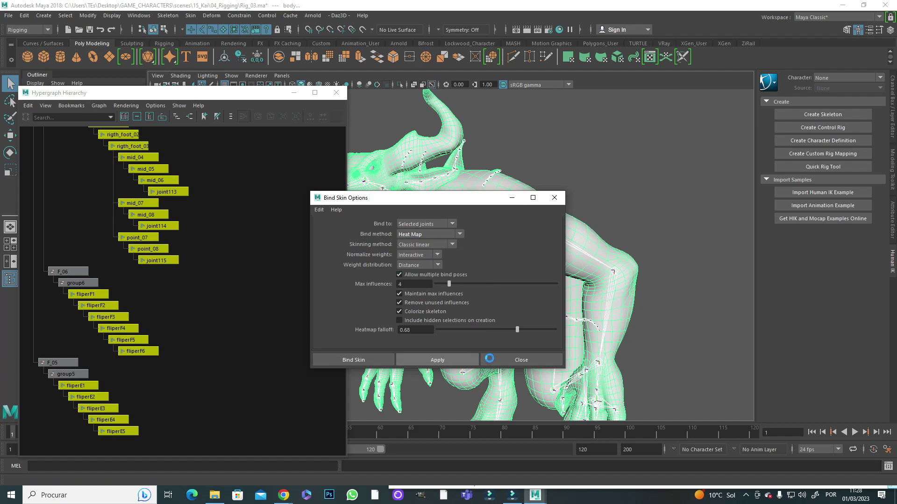
pyautogui.scroll(5, 499, 316)
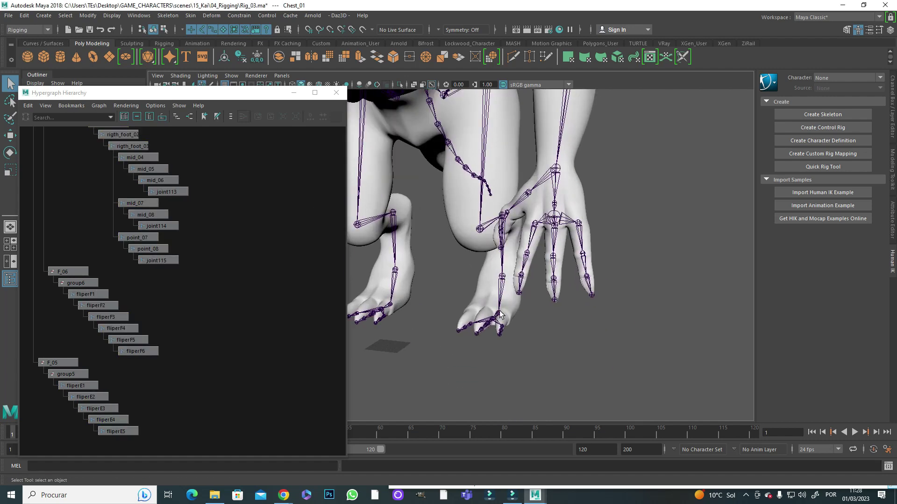
pyautogui.scroll(-3, 492, 334)
# Check the left_ankle joint's weights on the body in Paint Skin Weights.
pyautogui.click(467, 210)
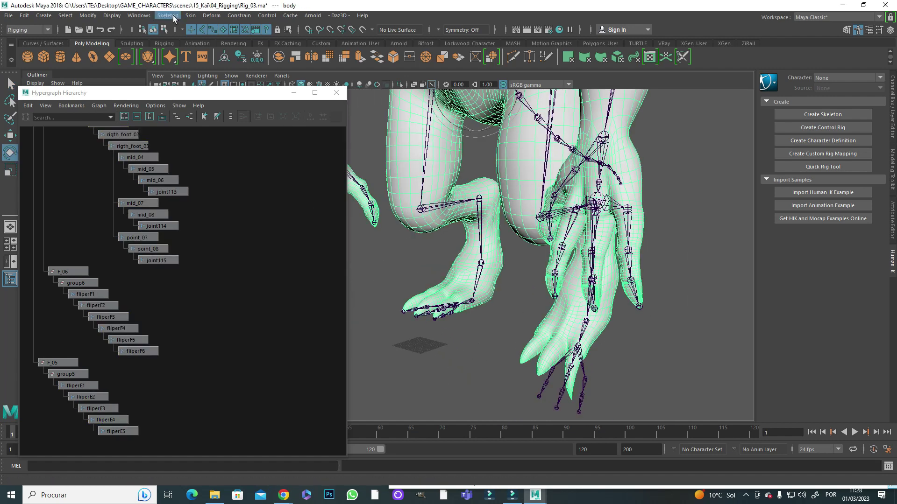
pyautogui.click(190, 15)
pyautogui.click(315, 77)
pyautogui.scroll(-5, 231, 244)
pyautogui.click(131, 262)
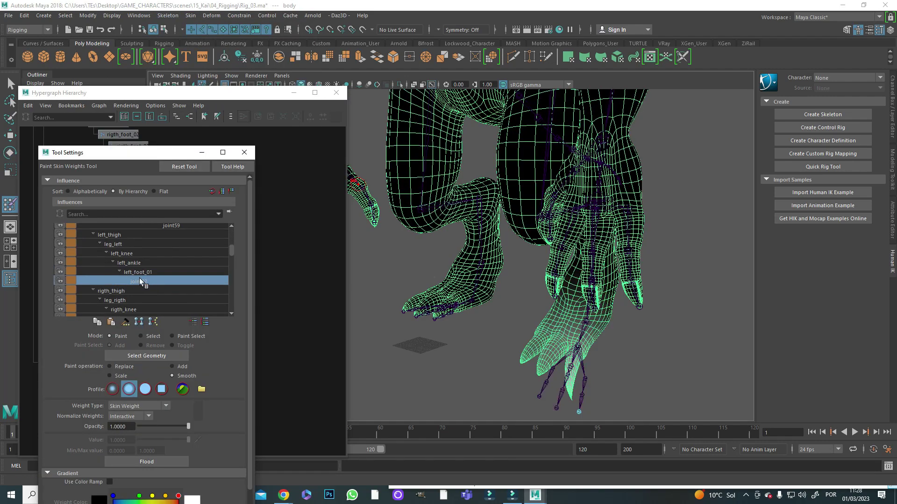
# Reload Rig_03.ma, then bind Main_Spine and the body mesh again.
pyautogui.hotkey('ctrl', 'o')
pyautogui.click(684, 374)
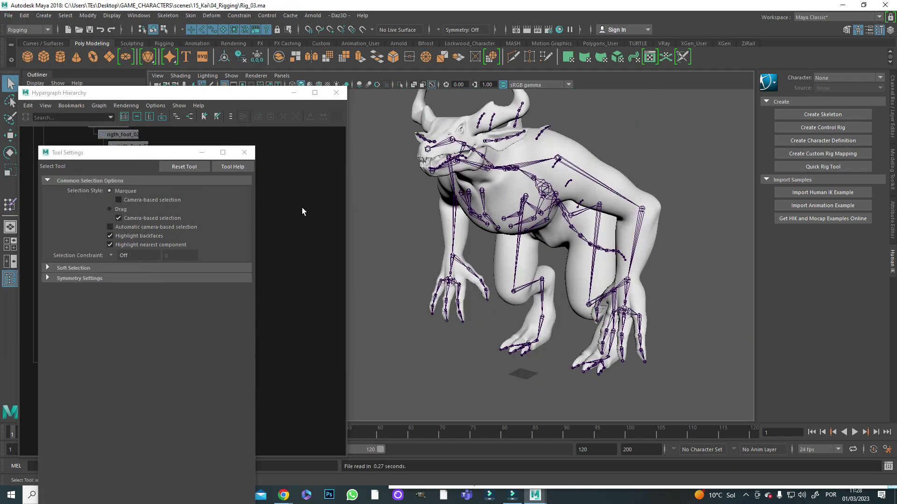
pyautogui.click(243, 152)
pyautogui.click(151, 246)
pyautogui.keyDown('shift'); pyautogui.click(175, 239); pyautogui.keyUp('shift')
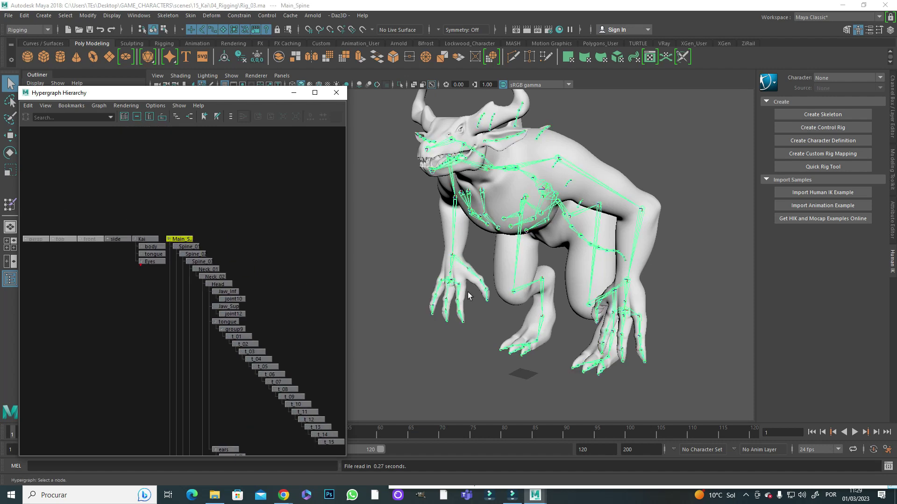
pyautogui.click(191, 15)
pyautogui.click(310, 39)
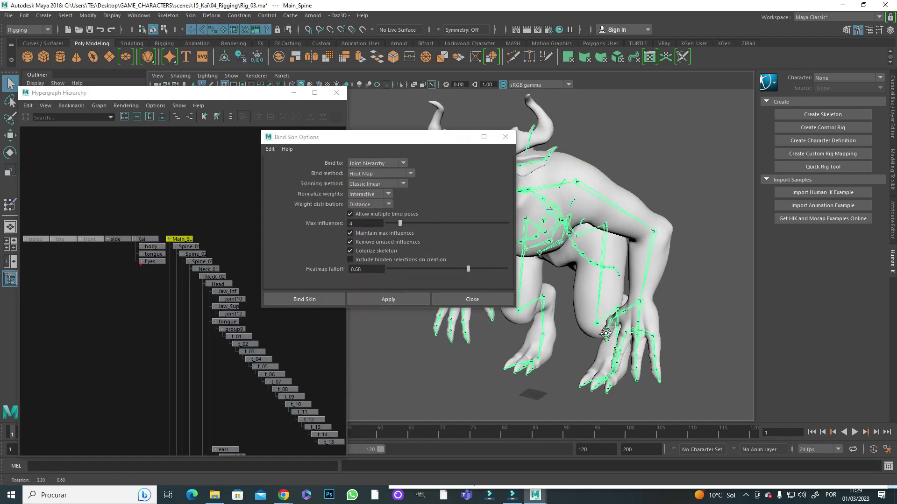
pyautogui.click(668, 342)
# Inspect the joint23 influence weights on the body in Paint Skin Weights.
pyautogui.press('e')
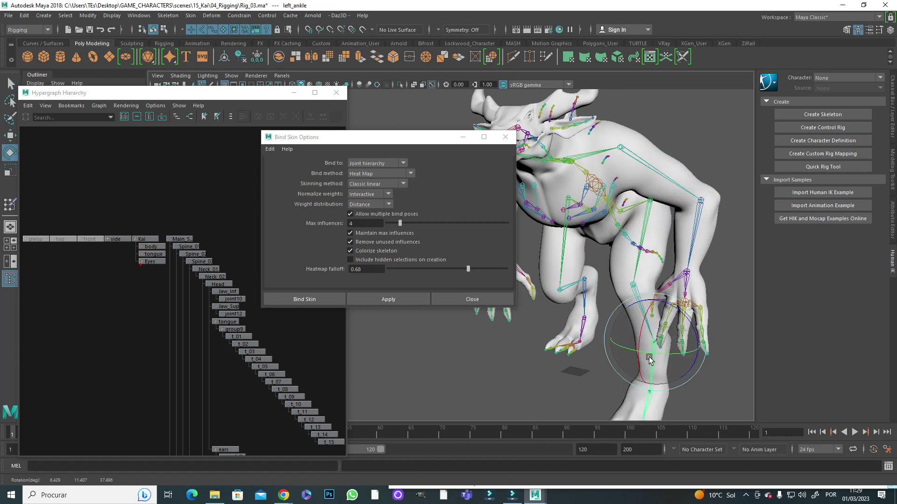
pyautogui.scroll(5, 633, 357)
pyautogui.click(633, 357)
pyautogui.click(190, 15)
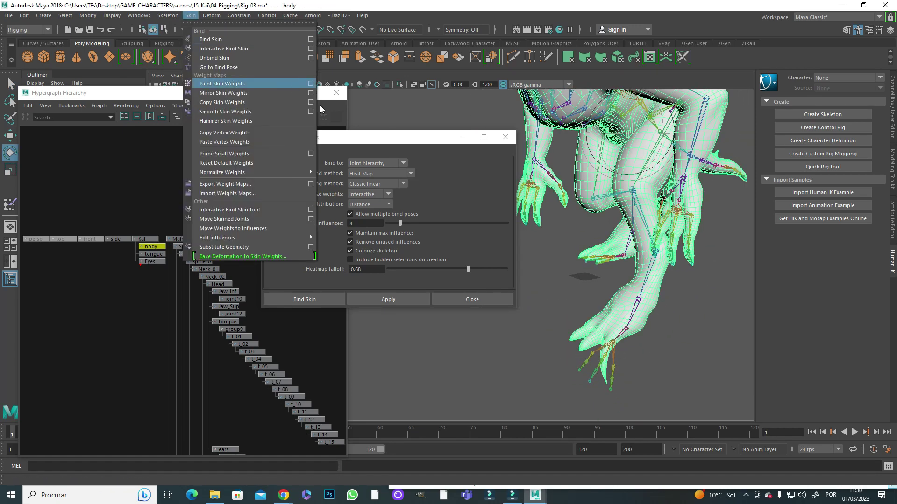
pyautogui.click(313, 84)
pyautogui.click(148, 286)
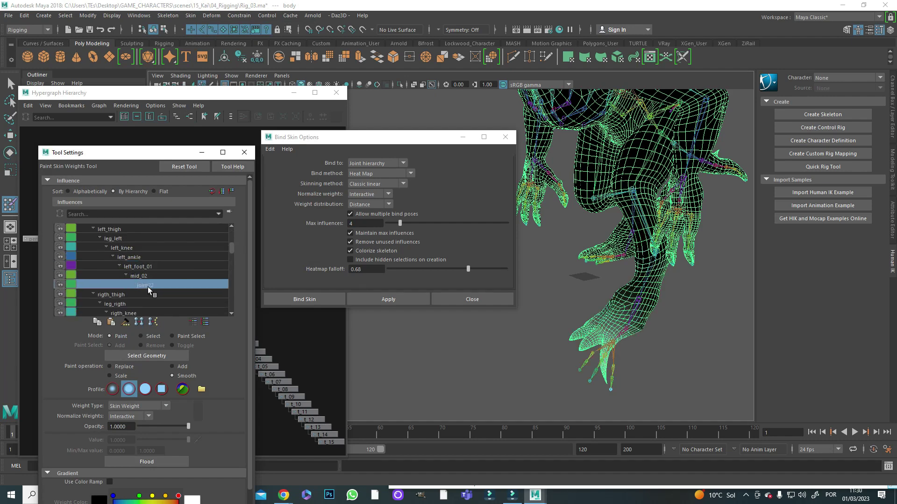
# Exit weight painting and pick a finger joint to test posing.
pyautogui.press('q')
pyautogui.click(498, 202)
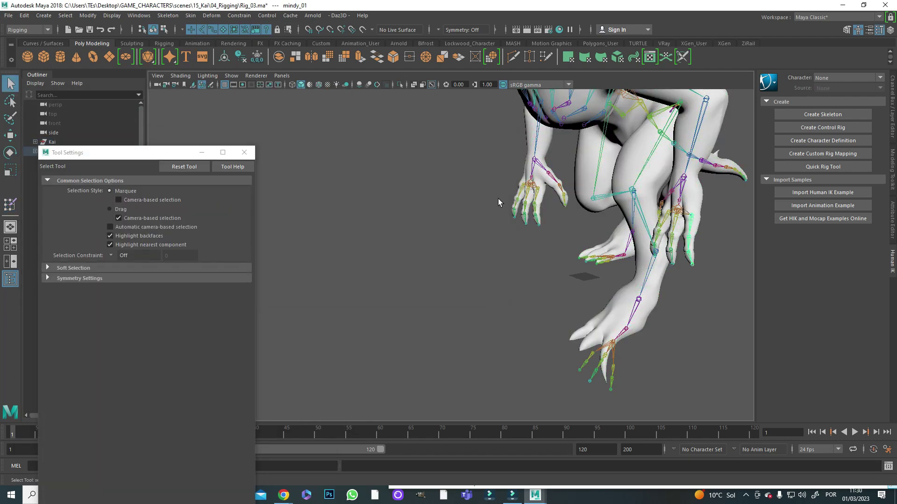
pyautogui.keyDown('alt'); pyautogui.moveTo(499, 203); pyautogui.dragTo(537, 205); pyautogui.keyUp('alt')
pyautogui.scroll(3, 537, 206)
pyautogui.press('e')
pyautogui.click(614, 279)
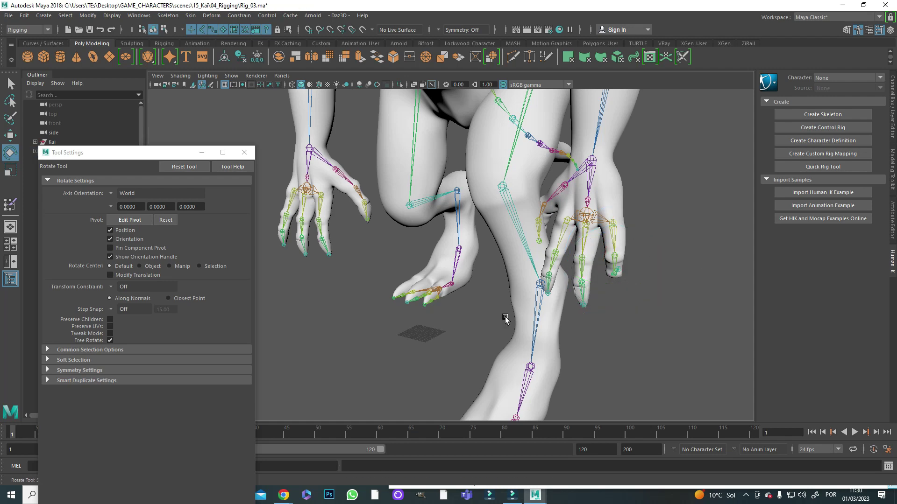
# Reload Rig_03.ma and select Main_Spine together with the body mesh.
pyautogui.hotkey('ctrl', 'o')
pyautogui.press('Return')
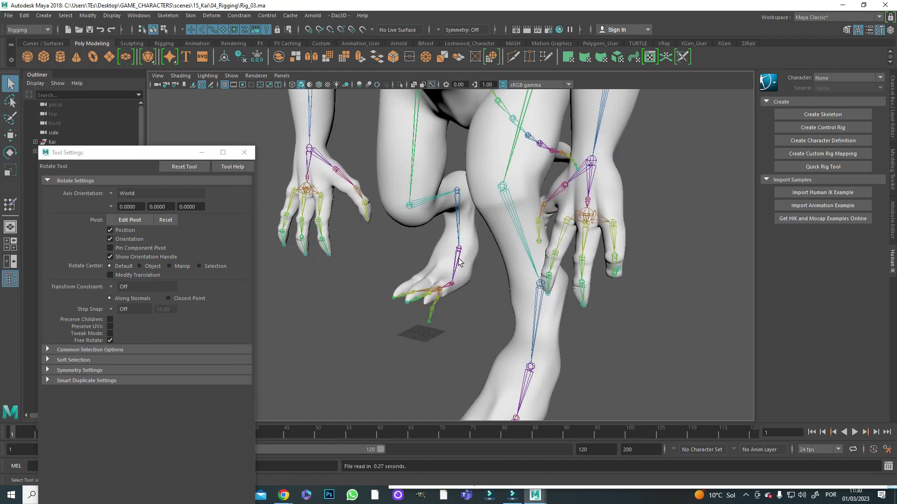
pyautogui.click(179, 239)
pyautogui.keyDown('shift'); pyautogui.click(150, 247); pyautogui.keyUp('shift')
# Reset the Bind Skin options to defaults, choose Heat Map and bind the body.
pyautogui.click(190, 16)
pyautogui.click(313, 29)
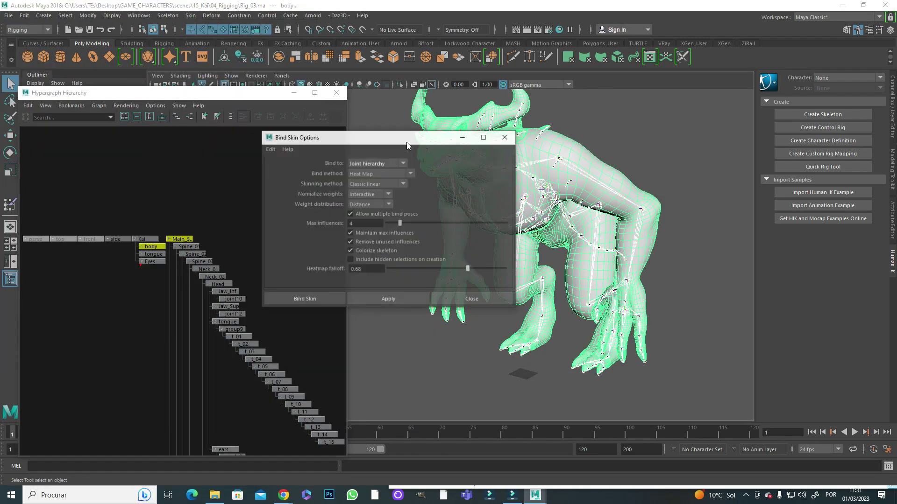
pyautogui.click(411, 173)
pyautogui.click(412, 172)
pyautogui.click(269, 149)
pyautogui.click(289, 169)
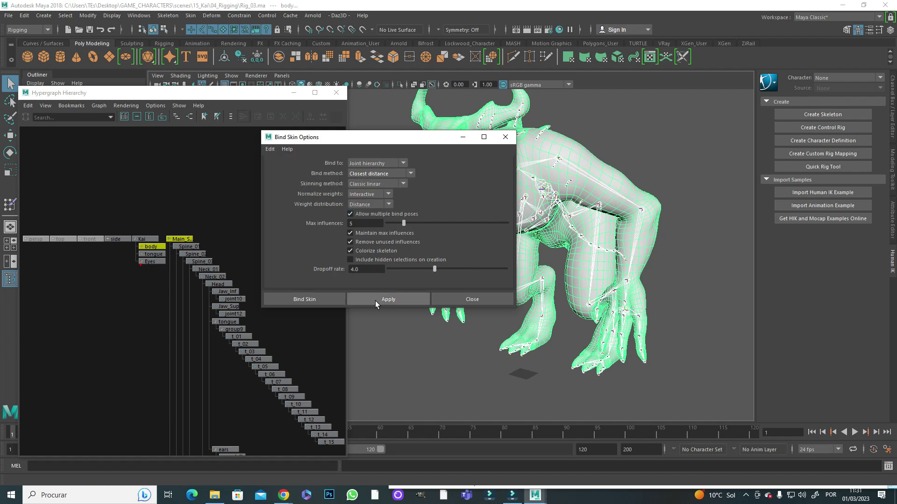
pyautogui.click(388, 299)
# Review the mid_08 influence weights on the leg in Paint Skin Weights.
pyautogui.press('e')
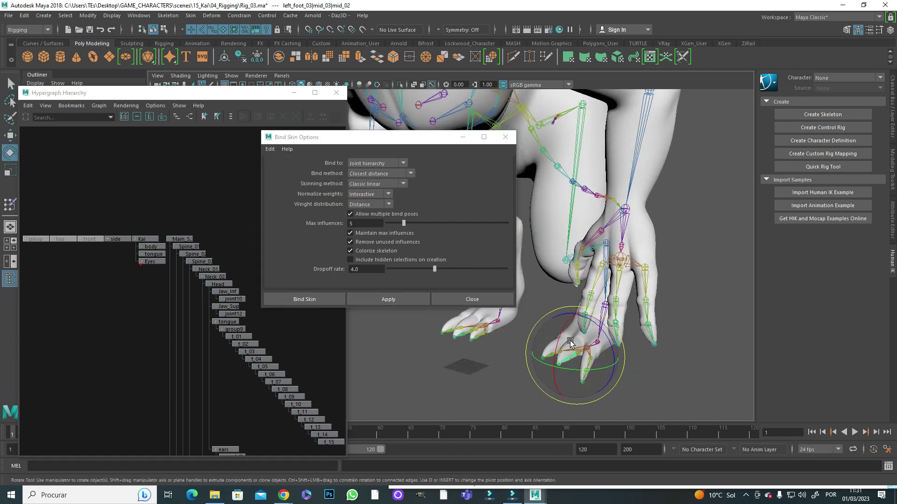
pyautogui.scroll(-3, 570, 344)
pyautogui.moveTo(570, 343)
pyautogui.keyDown('alt'); pyautogui.mouseDown()
pyautogui.moveTo(621, 279)
pyautogui.moveTo(575, 280)
pyautogui.mouseUp(); pyautogui.keyUp('alt')
pyautogui.press('Up')
pyautogui.press('Up')
pyautogui.press('Up')
pyautogui.press('Up')
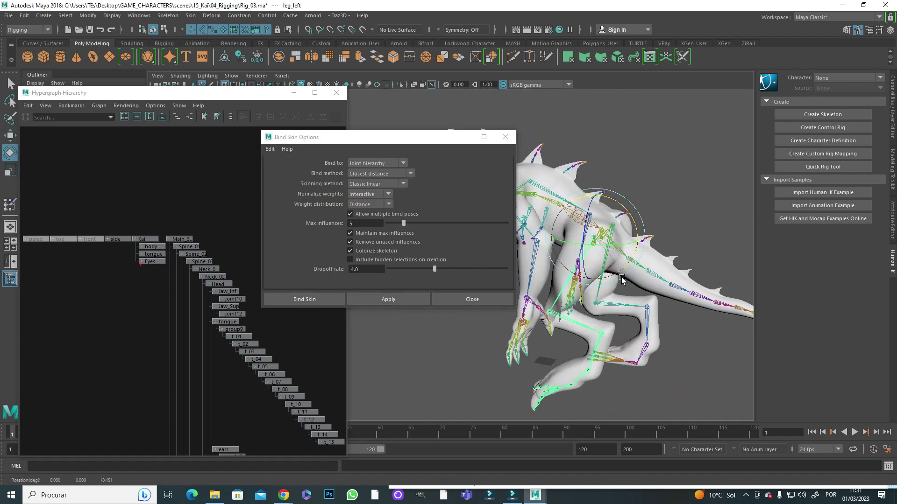
pyautogui.click(560, 280)
pyautogui.click(190, 16)
pyautogui.click(313, 92)
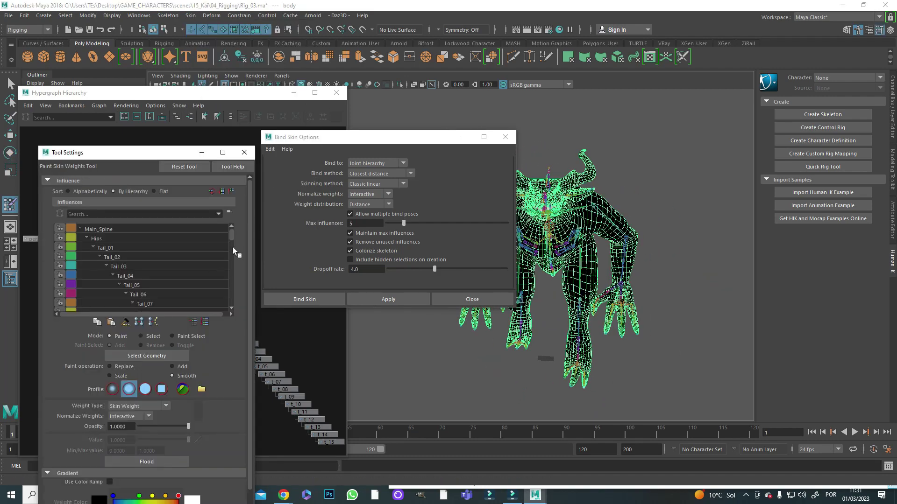
pyautogui.moveTo(232, 248); pyautogui.dragTo(233, 260)
pyautogui.click(166, 282)
pyautogui.click(472, 299)
pyautogui.keyDown('alt'); pyautogui.moveTo(570, 280); pyautogui.dragTo(596, 278); pyautogui.keyUp('alt')
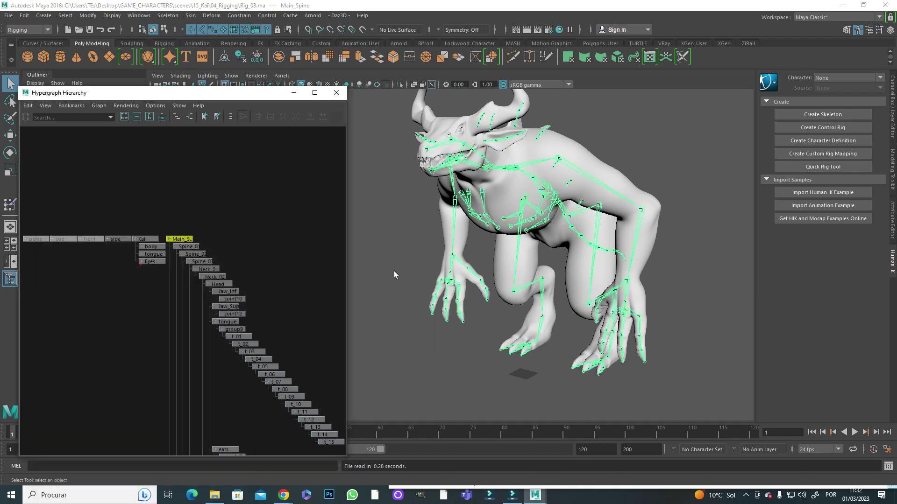
# Rebind the body with Heat Map, 5 max influences and 0.68 falloff.
pyautogui.keyDown('shift'); pyautogui.click(150, 247); pyautogui.keyUp('shift')
pyautogui.click(191, 16)
pyautogui.click(315, 25)
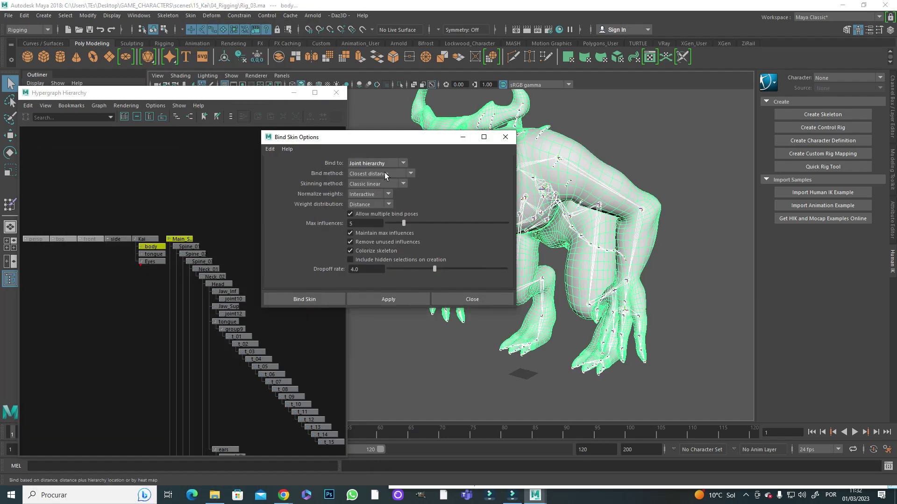
pyautogui.click(393, 300)
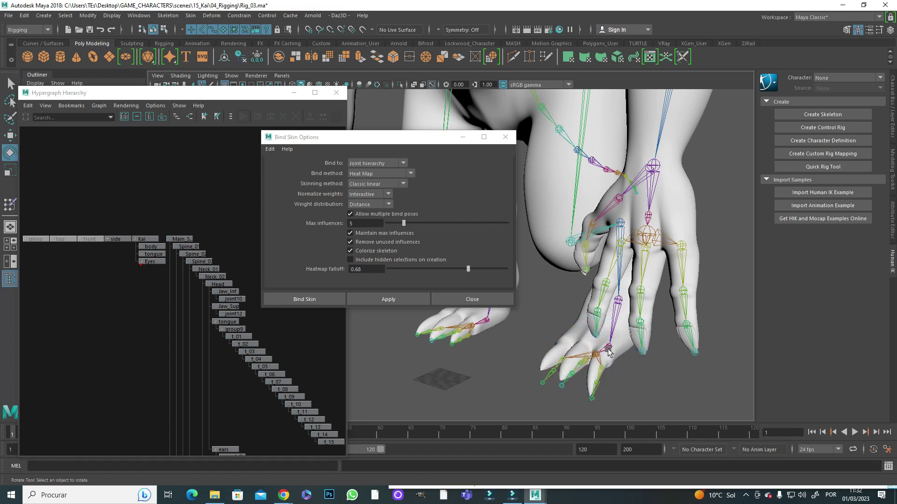
# Inspect the rigth_knee and joint22 influence weights on the hand.
pyautogui.click(624, 355)
pyautogui.click(190, 16)
pyautogui.click(314, 254)
pyautogui.scroll(-5, 140, 261)
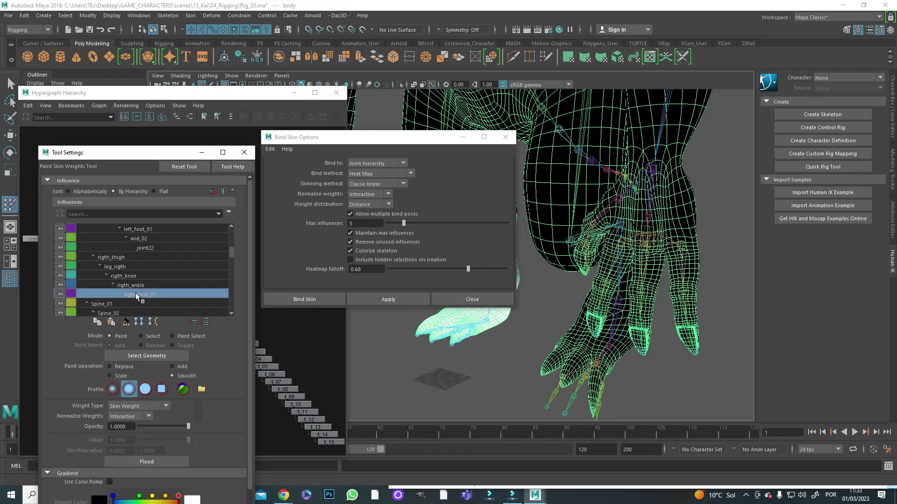
pyautogui.click(130, 276)
pyautogui.click(143, 248)
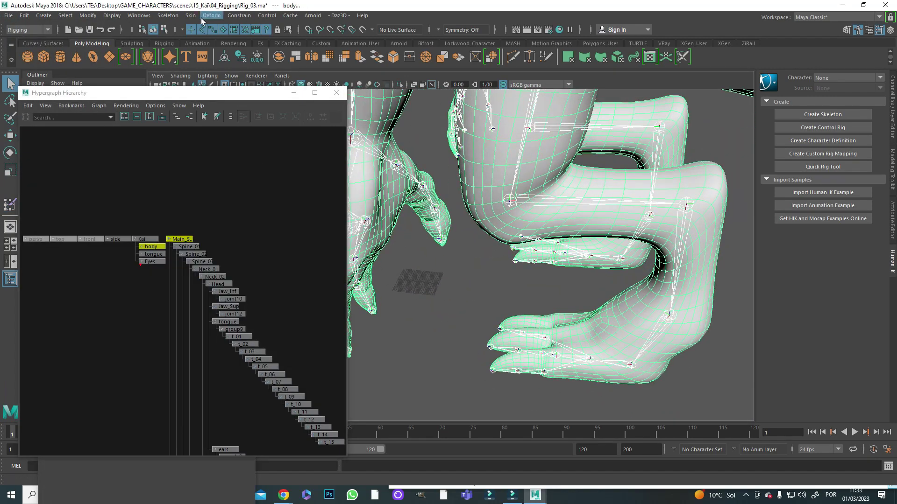
# Rebind the body with dual-quaternion skinning and bend a toe joint to test it.
pyautogui.click(191, 15)
pyautogui.click(314, 29)
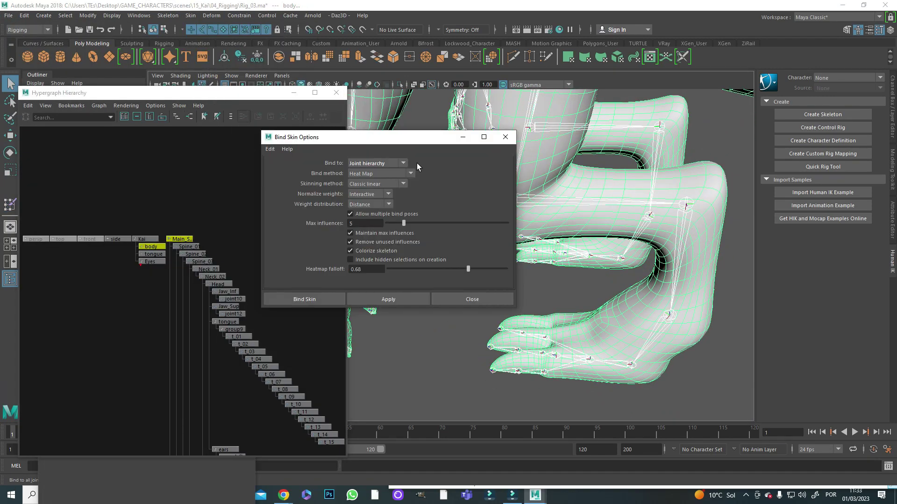
pyautogui.click(388, 299)
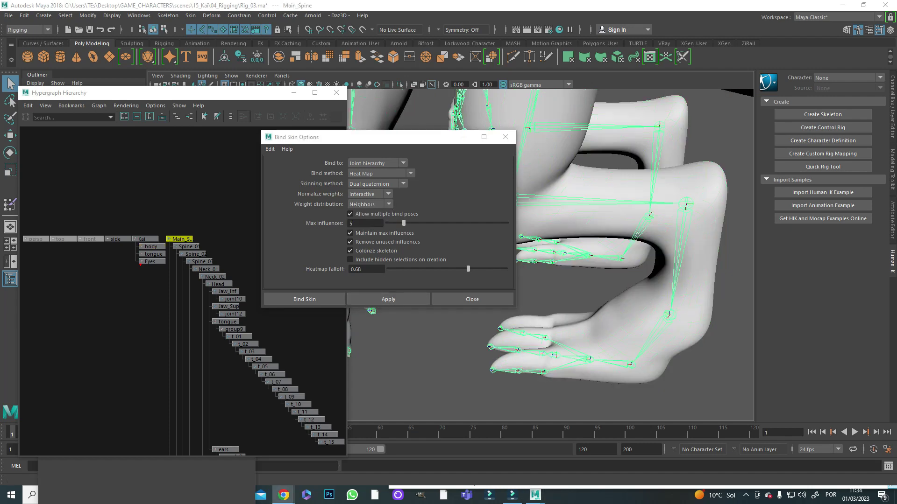
pyautogui.click(542, 372)
pyautogui.press('e')
pyautogui.moveTo(547, 360); pyautogui.dragTo(541, 346)
pyautogui.hotkey('ctrl', 'z')
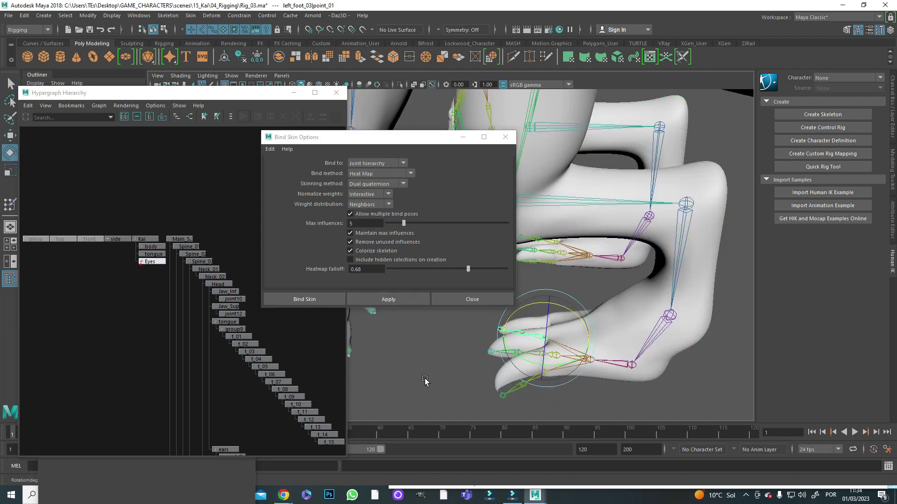
# Rebind Main_Spine and the body using Closest in hierarchy with Distance weight distribution.
pyautogui.click(427, 380)
pyautogui.click(183, 239)
pyautogui.keyDown('shift'); pyautogui.click(151, 246); pyautogui.keyUp('shift')
pyautogui.click(369, 205)
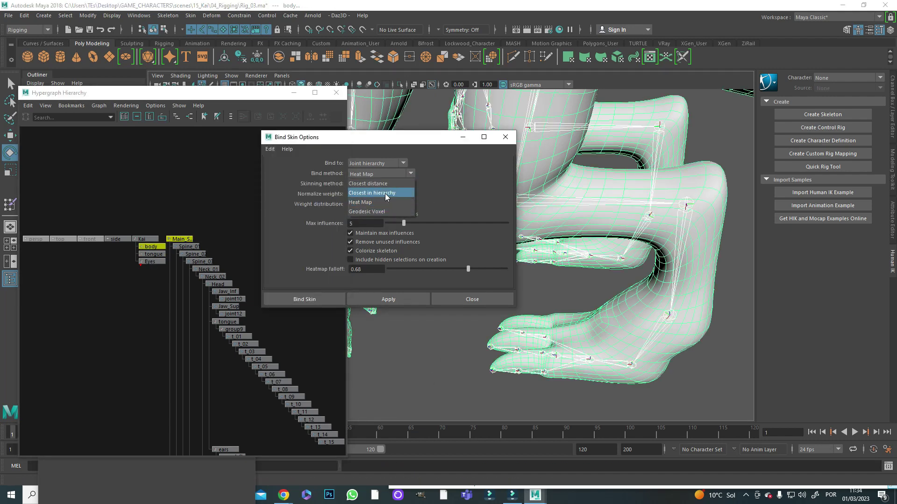
pyautogui.click(385, 193)
pyautogui.click(388, 299)
pyautogui.click(594, 341)
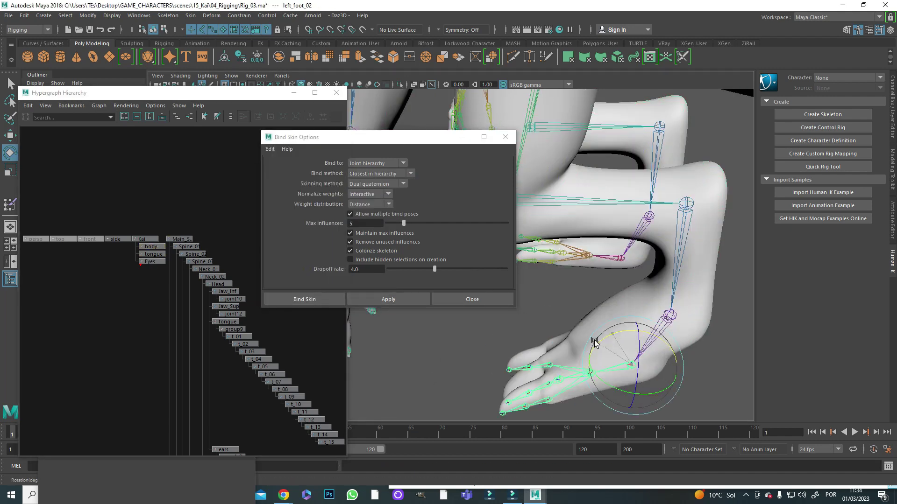
# Bend the foot and mid_03 toe joints, then check the ankle and a finger joint.
pyautogui.keyDown('alt'); pyautogui.moveTo(594, 341); pyautogui.dragTo(640, 344); pyautogui.keyUp('alt')
pyautogui.moveTo(357, 137); pyautogui.dragTo(300, 140)
pyautogui.click(536, 195)
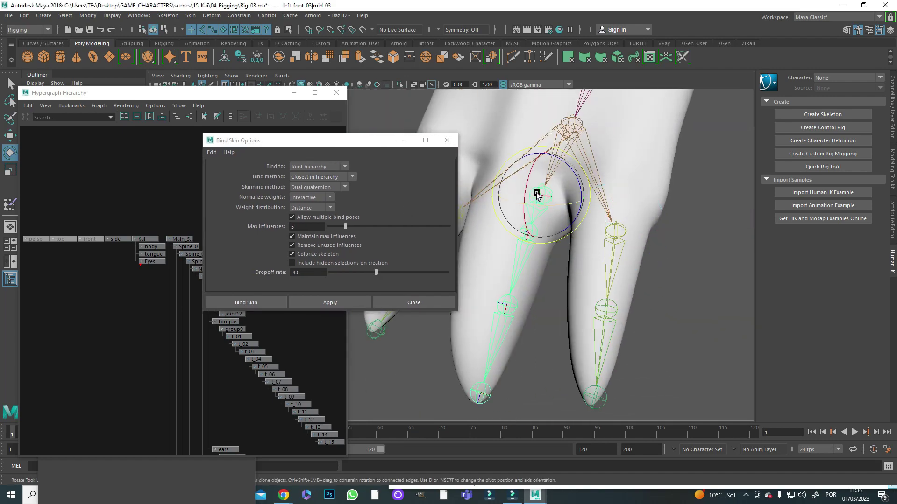
pyautogui.keyDown('alt'); pyautogui.moveTo(537, 195); pyautogui.dragTo(658, 277); pyautogui.keyUp('alt')
pyautogui.press('Up')
pyautogui.press('Up')
pyautogui.press('Up')
pyautogui.click(527, 354)
pyautogui.click(663, 275)
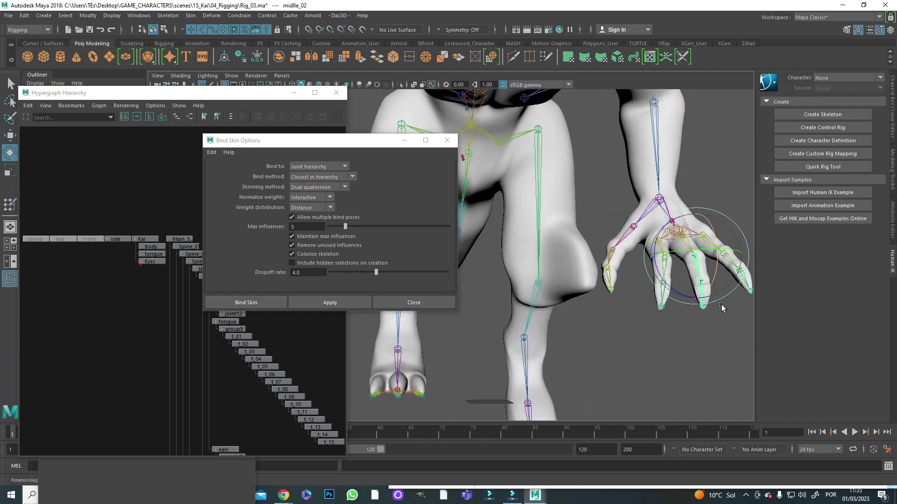
pyautogui.scroll(-6, 721, 307)
pyautogui.keyDown('alt'); pyautogui.moveTo(722, 307); pyautogui.dragTo(590, 241); pyautogui.keyUp('alt')
pyautogui.click(721, 279)
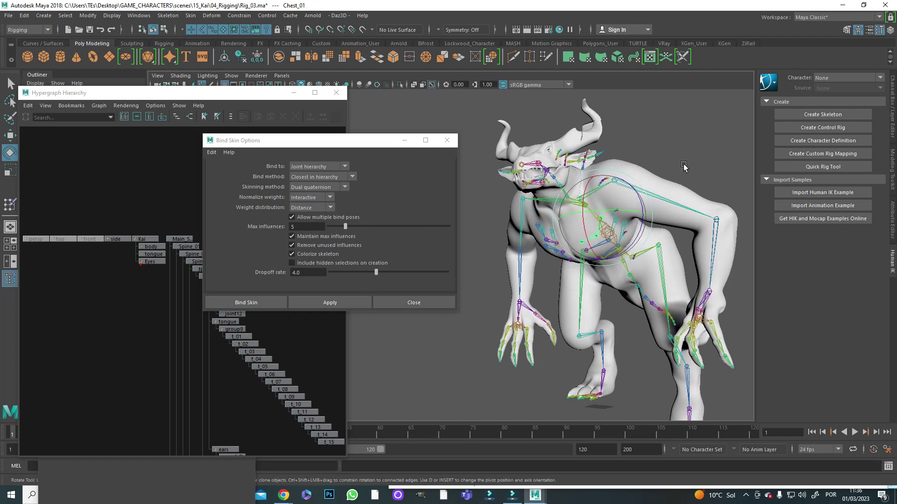
pyautogui.scroll(4, 622, 238)
# Open Paint Skin Weights on Kai's body and browse the toe influences, including joint28.
pyautogui.click(311, 83)
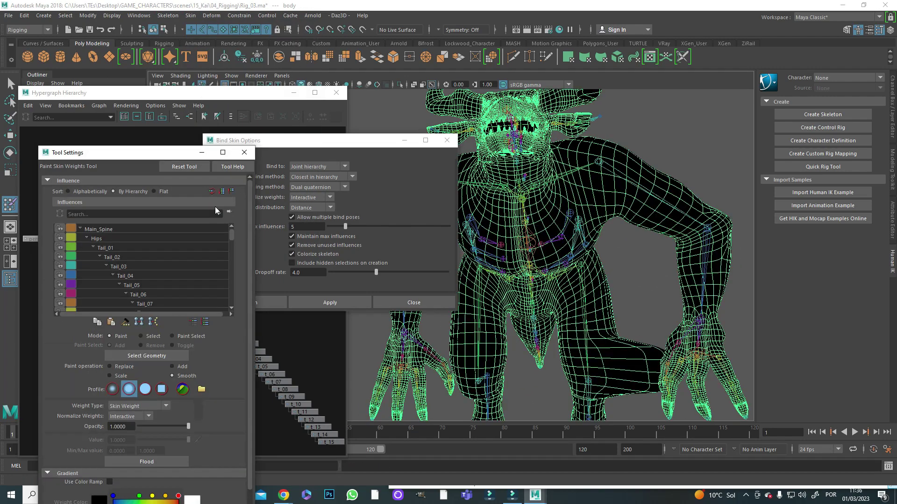
pyautogui.press('Up')
pyautogui.press('Up')
pyautogui.press('Down')
pyautogui.press('Down')
pyautogui.press('Up')
pyautogui.press('Up')
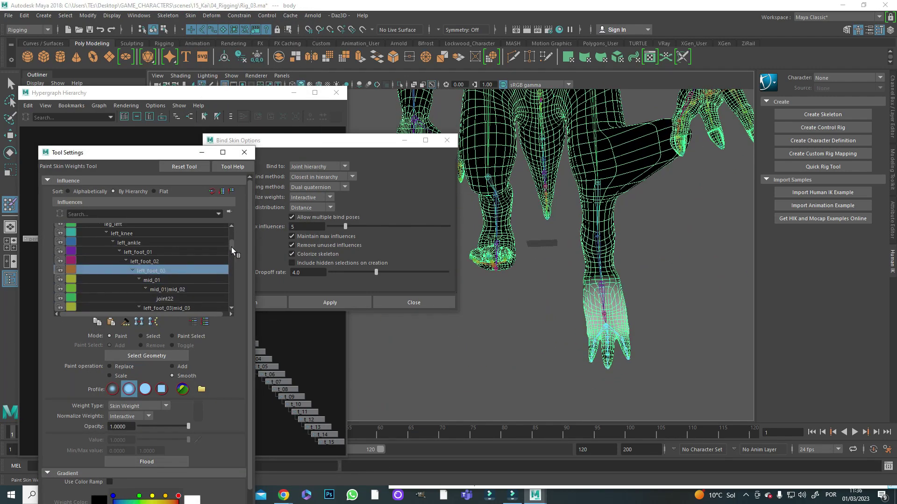
pyautogui.scroll(-2, 231, 247)
pyautogui.click(195, 293)
pyautogui.scroll(-2, 196, 293)
pyautogui.click(171, 263)
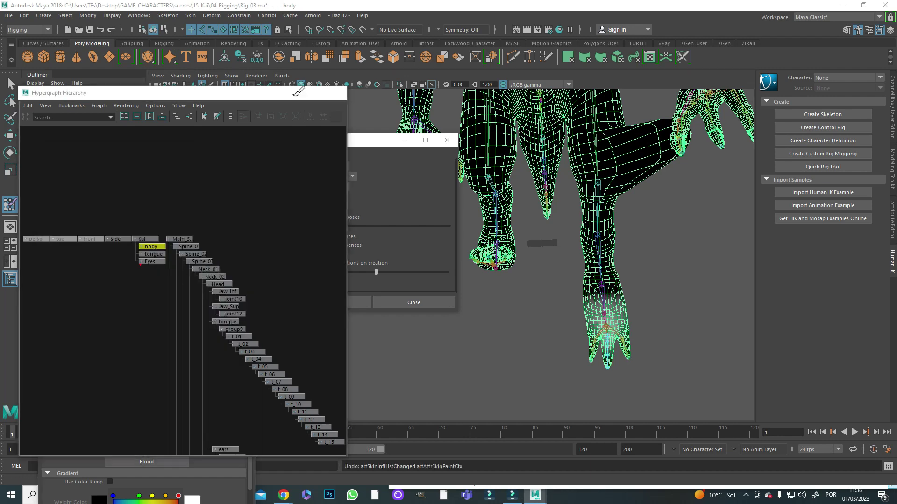
# Close the node hierarchy graph and select the left_knee influence, viewing the bent leg.
pyautogui.click(203, 255)
pyautogui.scroll(3, 195, 219)
pyautogui.click(192, 244)
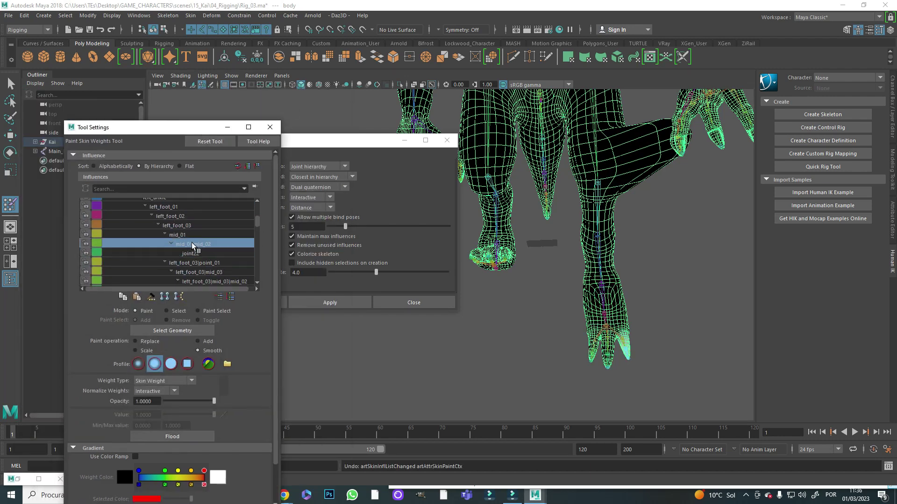
pyautogui.scroll(3, 172, 219)
pyautogui.click(148, 235)
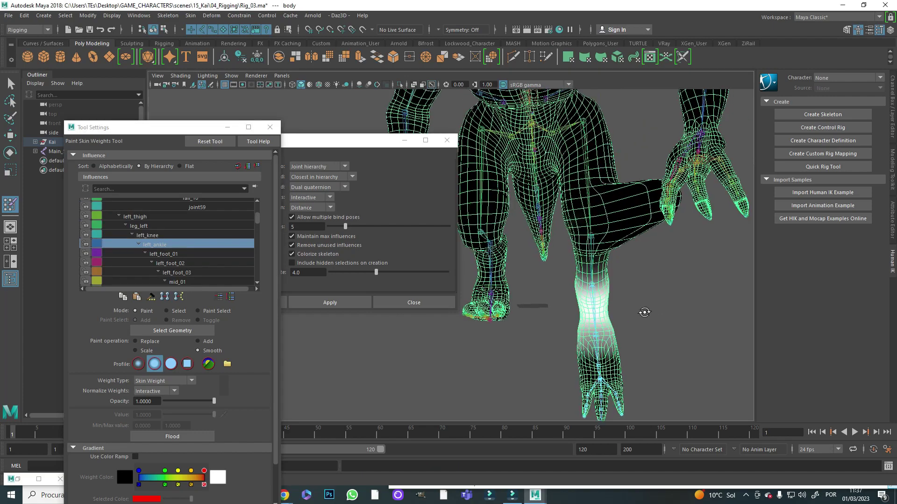
pyautogui.keyDown('alt'); pyautogui.moveTo(514, 327); pyautogui.dragTo(596, 348, button='middle'); pyautogui.keyUp('alt')
pyautogui.keyDown('alt'); pyautogui.moveTo(595, 348); pyautogui.dragTo(551, 337); pyautogui.keyUp('alt')
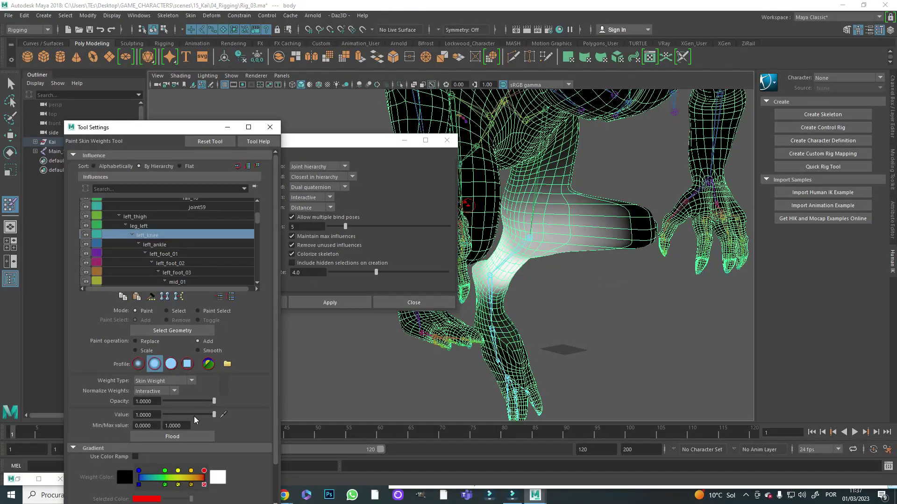
pyautogui.scroll(-3, 238, 341)
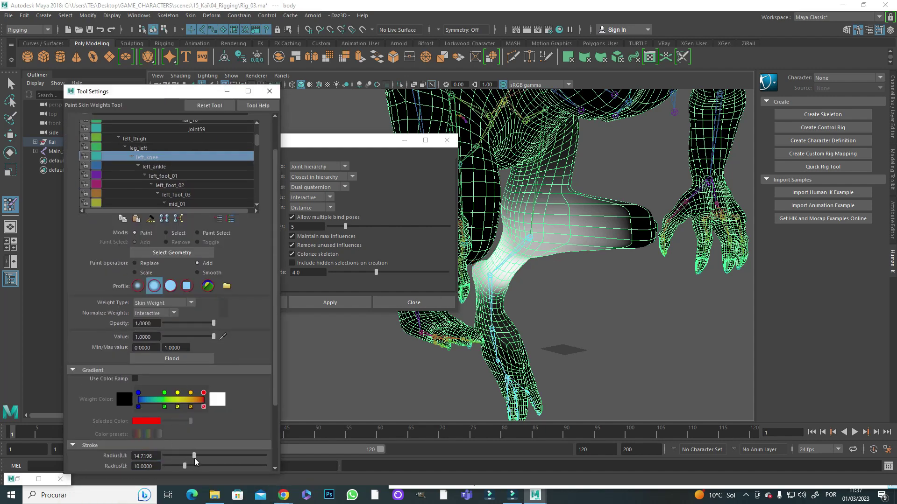
pyautogui.moveTo(631, 224)
pyautogui.keyDown('alt'); pyautogui.mouseDown()
pyautogui.moveTo(651, 241)
pyautogui.moveTo(530, 262)
pyautogui.moveTo(492, 281)
pyautogui.moveTo(555, 243)
pyautogui.moveTo(594, 234)
pyautogui.moveTo(558, 261)
pyautogui.moveTo(569, 271)
pyautogui.moveTo(567, 284)
pyautogui.moveTo(592, 260)
pyautogui.moveTo(424, 230)
pyautogui.moveTo(568, 240)
pyautogui.moveTo(645, 280)
pyautogui.moveTo(657, 258)
pyautogui.moveTo(626, 246)
pyautogui.moveTo(646, 205)
pyautogui.moveTo(580, 200)
pyautogui.moveTo(574, 224)
pyautogui.moveTo(584, 190)
pyautogui.moveTo(625, 171)
pyautogui.moveTo(674, 210)
pyautogui.mouseUp(); pyautogui.keyUp('alt')
# Smooth the knee weights with the paint value lowered to 0.6408.
pyautogui.press('shift')
pyautogui.moveTo(206, 340); pyautogui.dragTo(196, 337)
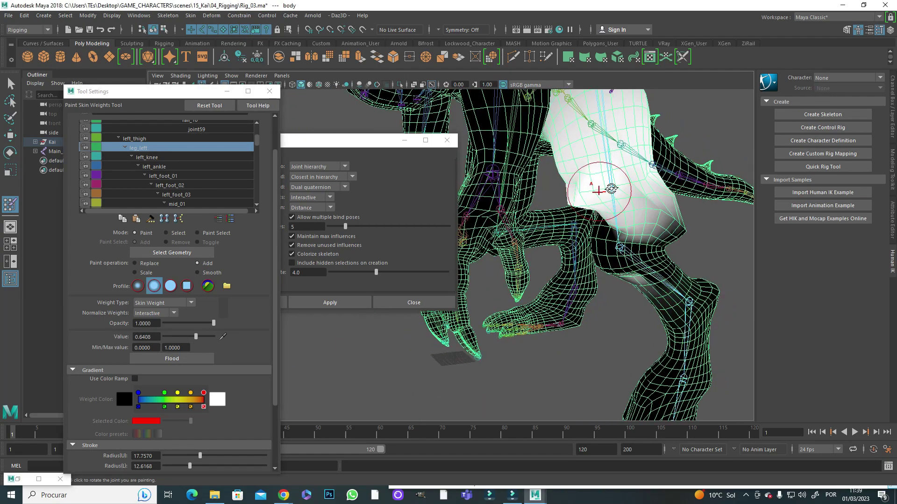
pyautogui.moveTo(601, 190)
pyautogui.keyDown('alt'); pyautogui.mouseDown()
pyautogui.moveTo(570, 200)
pyautogui.moveTo(645, 191)
pyautogui.moveTo(621, 205)
pyautogui.moveTo(645, 214)
pyautogui.moveTo(665, 206)
pyautogui.moveTo(640, 211)
pyautogui.moveTo(556, 191)
pyautogui.moveTo(540, 243)
pyautogui.moveTo(614, 218)
pyautogui.moveTo(455, 276)
pyautogui.moveTo(476, 309)
pyautogui.moveTo(523, 339)
pyautogui.moveTo(554, 320)
pyautogui.moveTo(526, 380)
pyautogui.moveTo(566, 273)
pyautogui.moveTo(468, 268)
pyautogui.mouseUp(); pyautogui.keyUp('alt')
pyautogui.press('shift')
pyautogui.keyDown('alt'); pyautogui.moveTo(636, 204); pyautogui.dragTo(639, 216); pyautogui.keyUp('alt')
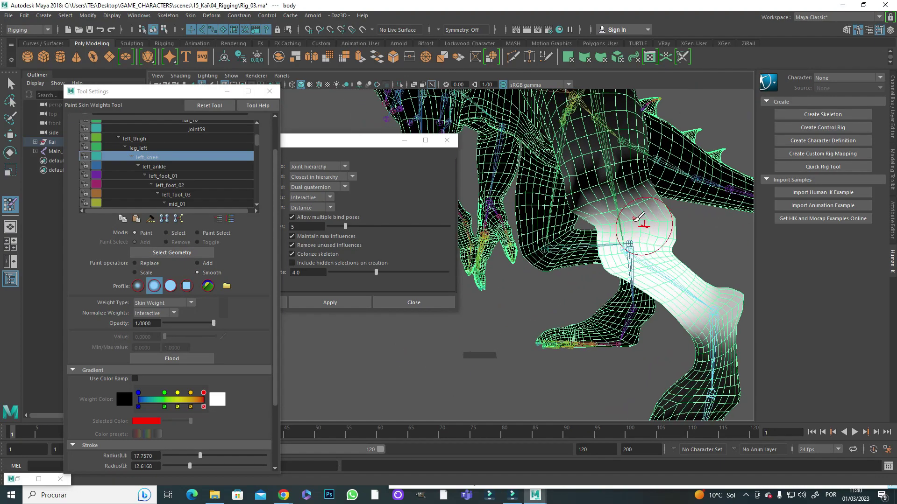
# Smooth the leg_left thigh weights up to the hip, then reselect left_knee.
pyautogui.click(138, 148)
pyautogui.scroll(5, 684, 243)
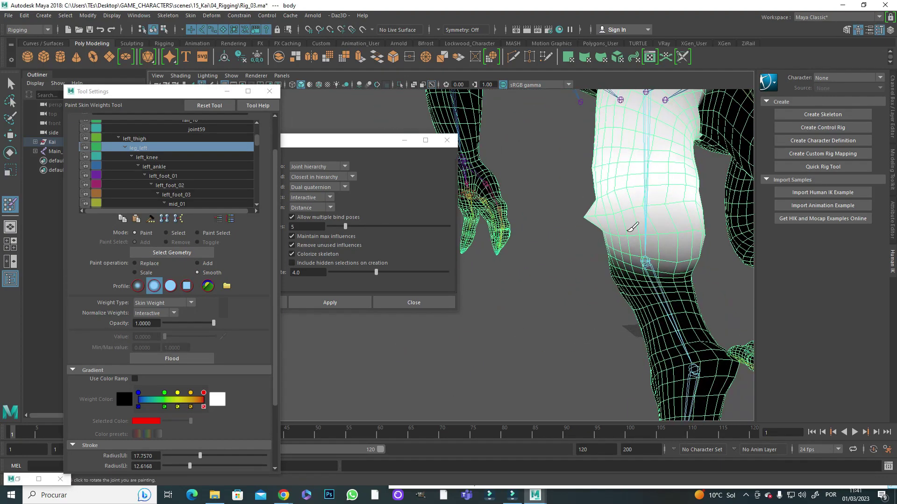
pyautogui.moveTo(684, 243)
pyautogui.keyDown('alt'); pyautogui.mouseDown()
pyautogui.moveTo(660, 210)
pyautogui.moveTo(584, 220)
pyautogui.moveTo(551, 203)
pyautogui.moveTo(574, 205)
pyautogui.moveTo(610, 180)
pyautogui.moveTo(584, 187)
pyautogui.mouseUp(); pyautogui.keyUp('alt')
pyautogui.click(197, 272)
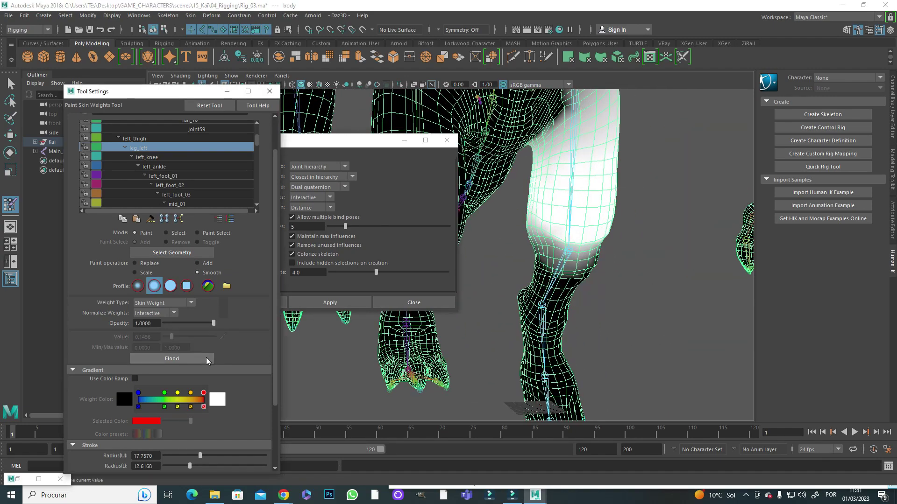
pyautogui.moveTo(565, 232)
pyautogui.keyDown('alt'); pyautogui.mouseDown()
pyautogui.moveTo(657, 238)
pyautogui.moveTo(650, 224)
pyautogui.moveTo(651, 237)
pyautogui.moveTo(579, 212)
pyautogui.moveTo(607, 229)
pyautogui.moveTo(697, 240)
pyautogui.mouseUp(); pyautogui.keyUp('alt')
pyautogui.click(206, 275)
pyautogui.click(147, 157)
pyautogui.keyDown('alt'); pyautogui.moveTo(584, 262); pyautogui.dragTo(550, 341); pyautogui.keyUp('alt')
# Save the scene as Rig_04.ma.
pyautogui.hotkey('ctrl', 'shift', 's')
pyautogui.press('Return')
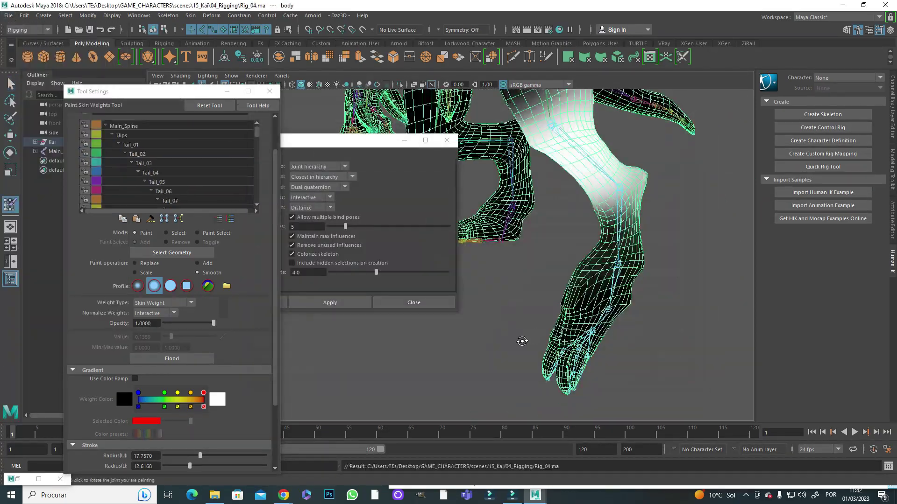
pyautogui.keyDown('alt'); pyautogui.moveTo(420, 355); pyautogui.dragTo(387, 313); pyautogui.keyUp('alt')
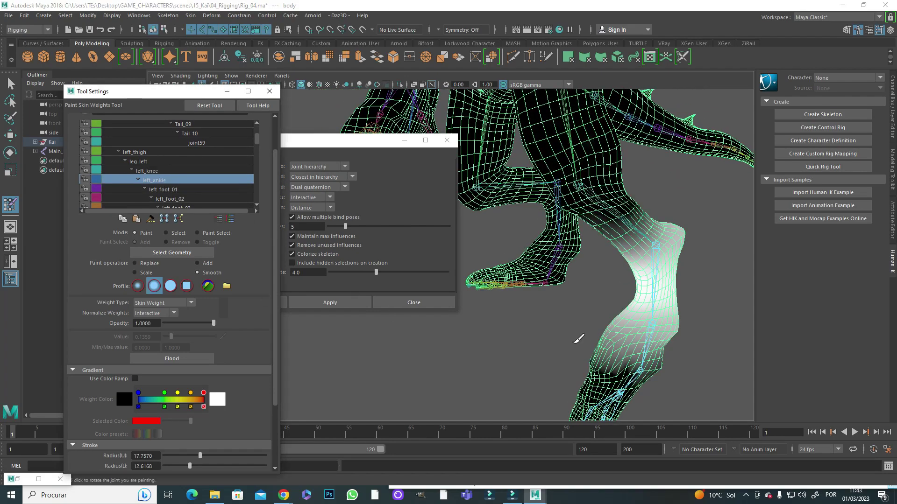
pyautogui.keyDown('alt'); pyautogui.moveTo(578, 339); pyautogui.dragTo(607, 336); pyautogui.keyUp('alt')
pyautogui.keyDown('alt'); pyautogui.moveTo(691, 262); pyautogui.dragTo(578, 253); pyautogui.keyUp('alt')
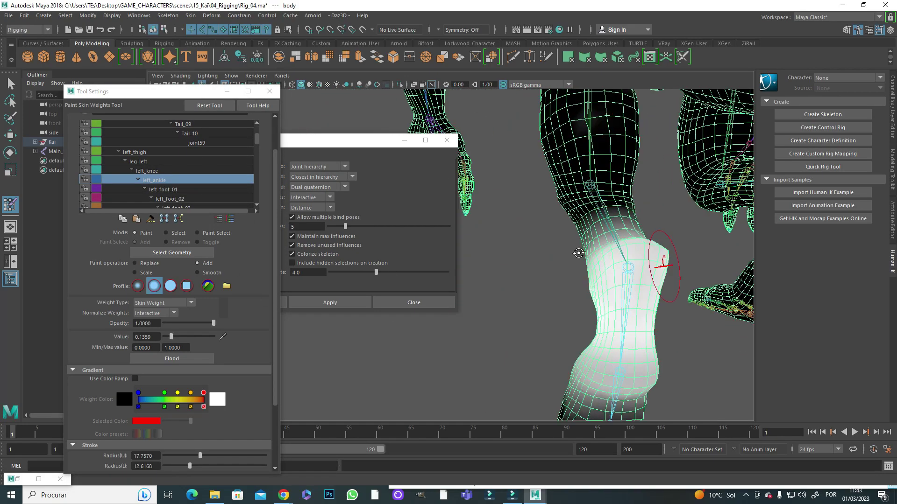
pyautogui.keyDown('alt'); pyautogui.moveTo(712, 222); pyautogui.dragTo(490, 261); pyautogui.keyUp('alt')
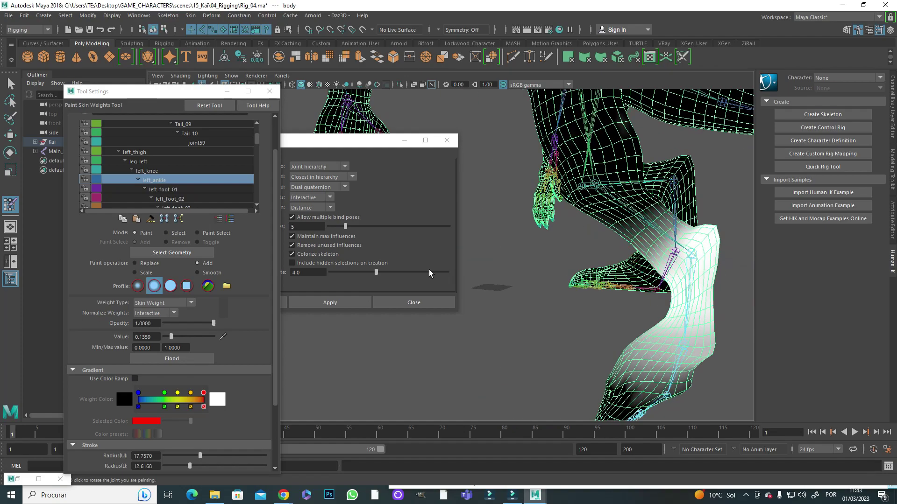
# Add and smooth knee weights, then paint left_ankle, left_foot_02 and left_foot_03 at value 0.0971.
pyautogui.moveTo(668, 248); pyautogui.dragTo(707, 234, button='right')
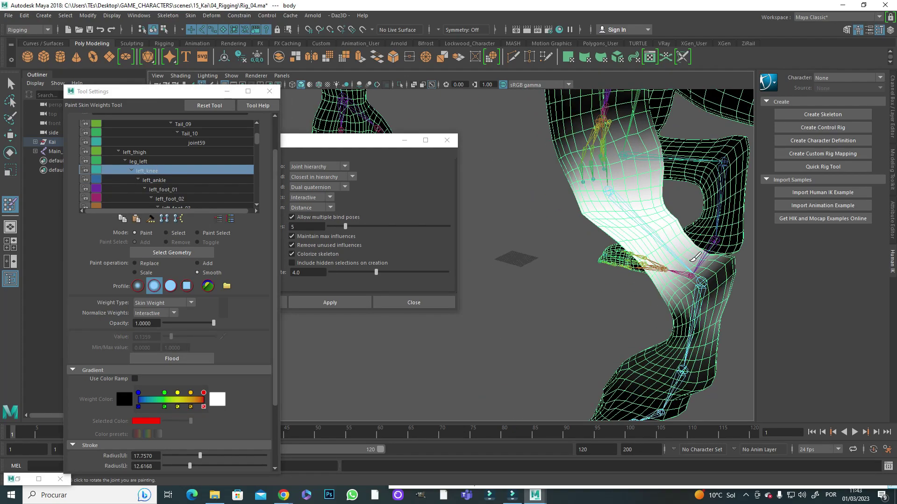
pyautogui.moveTo(695, 258)
pyautogui.keyDown('alt'); pyautogui.mouseDown()
pyautogui.moveTo(631, 238)
pyautogui.moveTo(688, 230)
pyautogui.moveTo(667, 290)
pyautogui.moveTo(616, 248)
pyautogui.mouseUp(); pyautogui.keyUp('alt')
pyautogui.press('shift')
pyautogui.click(155, 180)
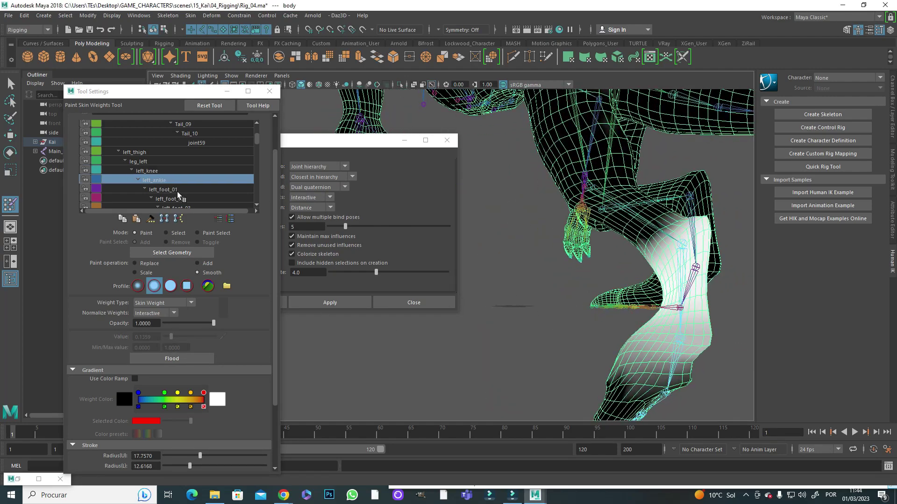
pyautogui.keyDown('alt'); pyautogui.moveTo(607, 280); pyautogui.dragTo(636, 243); pyautogui.keyUp('alt')
pyautogui.click(169, 199)
pyautogui.moveTo(607, 299)
pyautogui.keyDown('alt'); pyautogui.mouseDown()
pyautogui.moveTo(602, 337)
pyautogui.moveTo(650, 317)
pyautogui.mouseUp(); pyautogui.keyUp('alt')
pyautogui.moveTo(551, 280)
pyautogui.keyDown('alt'); pyautogui.mouseDown()
pyautogui.moveTo(590, 303)
pyautogui.moveTo(596, 296)
pyautogui.moveTo(525, 311)
pyautogui.moveTo(562, 313)
pyautogui.moveTo(552, 296)
pyautogui.moveTo(567, 341)
pyautogui.moveTo(537, 327)
pyautogui.mouseUp(); pyautogui.keyUp('alt')
pyautogui.click(175, 206)
# Raise the paint weight value to full strength, framing the foot and toes.
pyautogui.moveTo(528, 265)
pyautogui.mouseDown()
pyautogui.moveTo(566, 263)
pyautogui.moveTo(560, 273)
pyautogui.moveTo(658, 281)
pyautogui.moveTo(661, 214)
pyautogui.mouseUp()
pyautogui.scroll(-3, 181, 398)
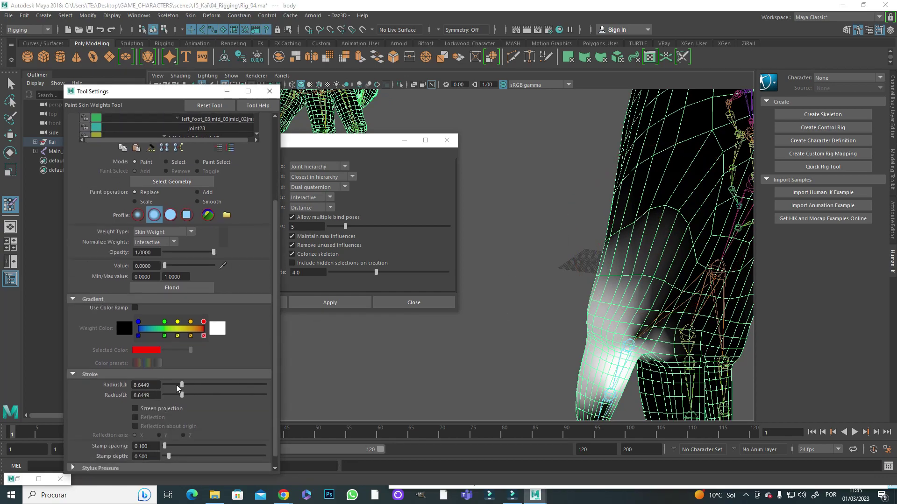
pyautogui.moveTo(625, 264)
pyautogui.keyDown('alt'); pyautogui.mouseDown()
pyautogui.moveTo(681, 296)
pyautogui.moveTo(666, 261)
pyautogui.moveTo(593, 302)
pyautogui.moveTo(555, 304)
pyautogui.moveTo(626, 226)
pyautogui.moveTo(583, 293)
pyautogui.mouseUp(); pyautogui.keyUp('alt')
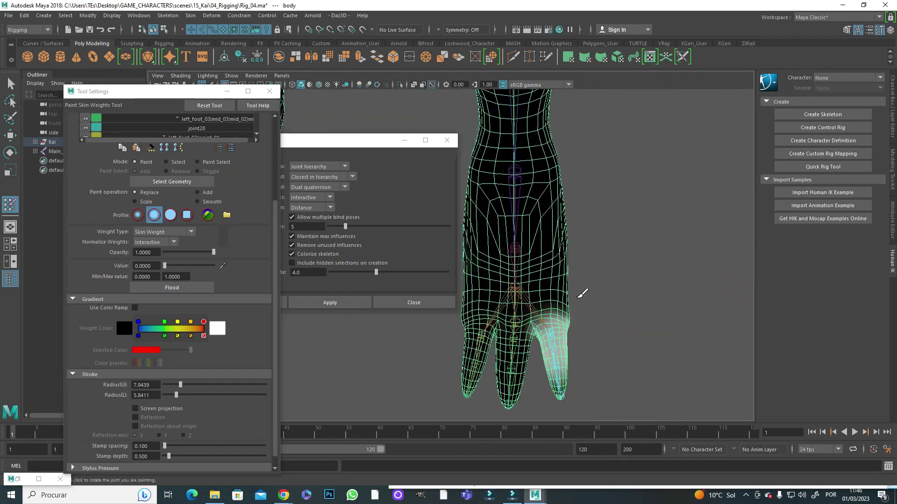
pyautogui.scroll(3, 238, 174)
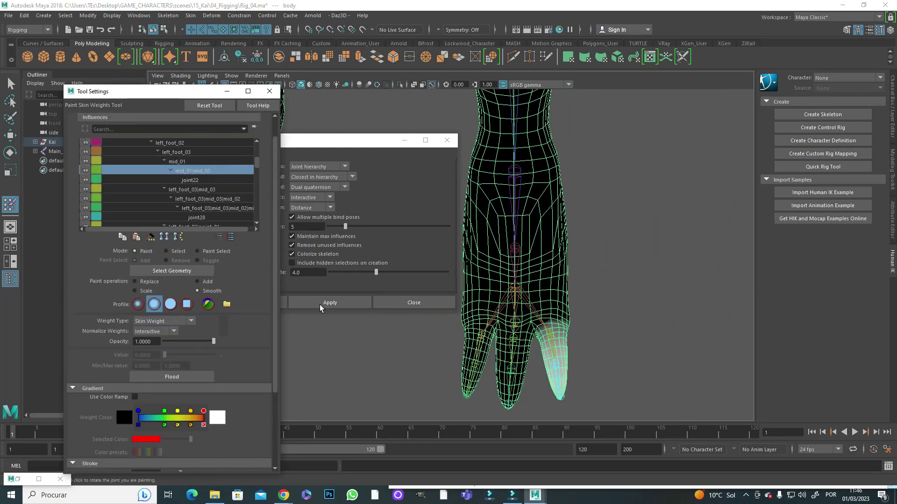
pyautogui.scroll(3, 575, 284)
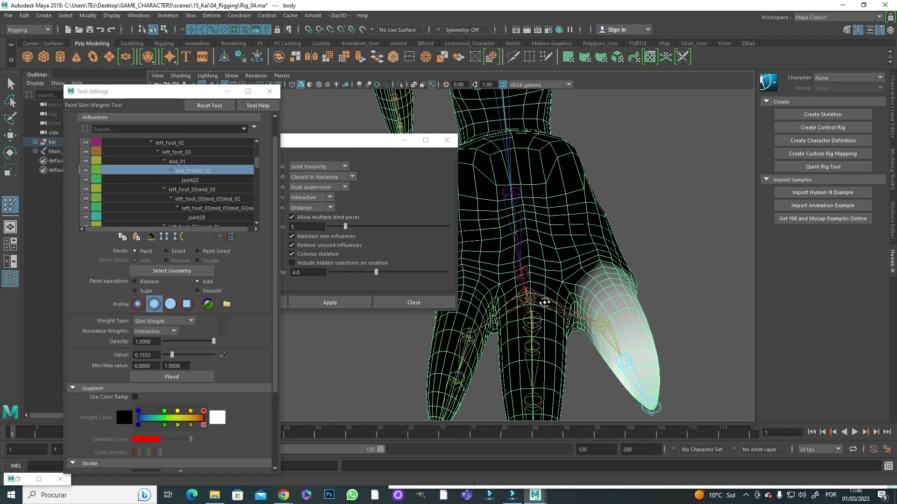
pyautogui.moveTo(172, 355); pyautogui.dragTo(204, 356)
pyautogui.keyDown('alt'); pyautogui.moveTo(612, 333); pyautogui.dragTo(561, 286); pyautogui.keyUp('alt')
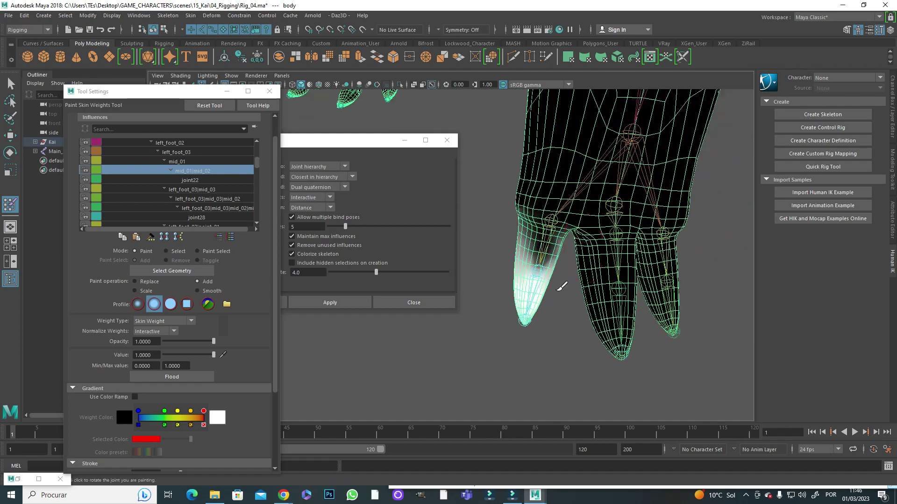
pyautogui.keyDown('alt'); pyautogui.moveTo(542, 256); pyautogui.dragTo(583, 280); pyautogui.keyUp('alt')
# Paint and smooth the left_foot_03|mid_03 toe joint's weights.
pyautogui.click(192, 190)
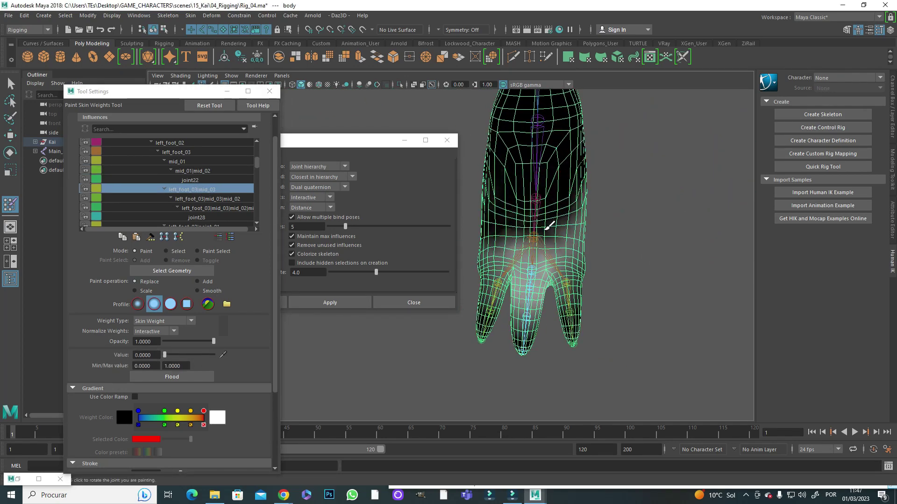
pyautogui.moveTo(550, 226)
pyautogui.keyDown('alt'); pyautogui.mouseDown()
pyautogui.moveTo(666, 254)
pyautogui.moveTo(595, 294)
pyautogui.moveTo(480, 286)
pyautogui.moveTo(656, 240)
pyautogui.moveTo(614, 182)
pyautogui.moveTo(670, 226)
pyautogui.moveTo(600, 252)
pyautogui.moveTo(570, 288)
pyautogui.mouseUp(); pyautogui.keyUp('alt')
pyautogui.press('shift')
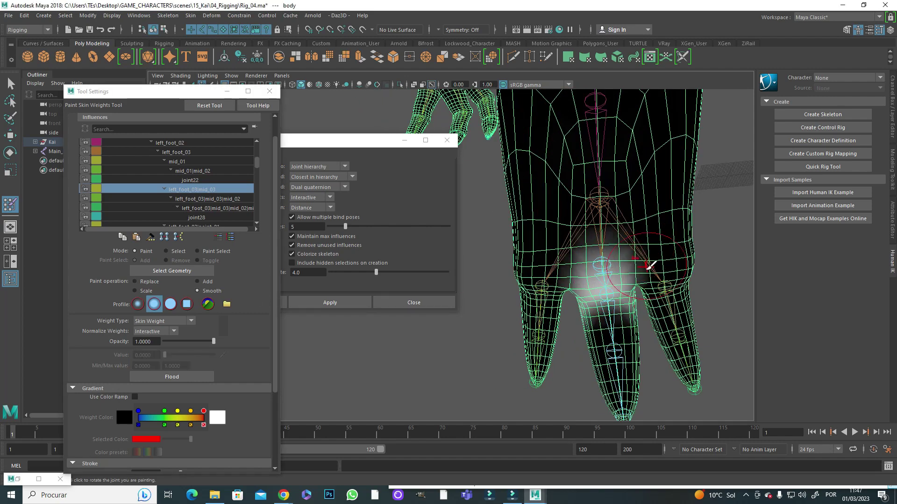
pyautogui.keyDown('alt'); pyautogui.moveTo(650, 266); pyautogui.dragTo(420, 225); pyautogui.keyUp('alt')
# Add and smooth left_foot_03|mid_03|mid_02 weight on the middle toe.
pyautogui.click(215, 199)
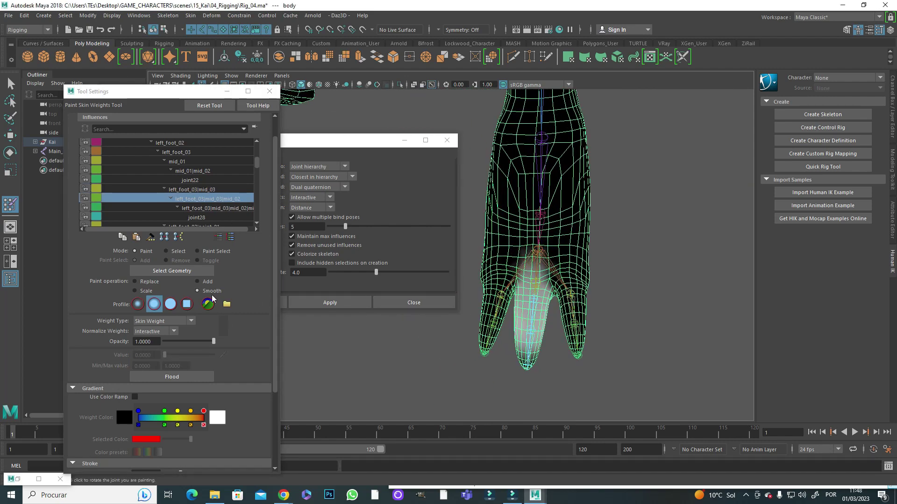
pyautogui.scroll(3, 373, 336)
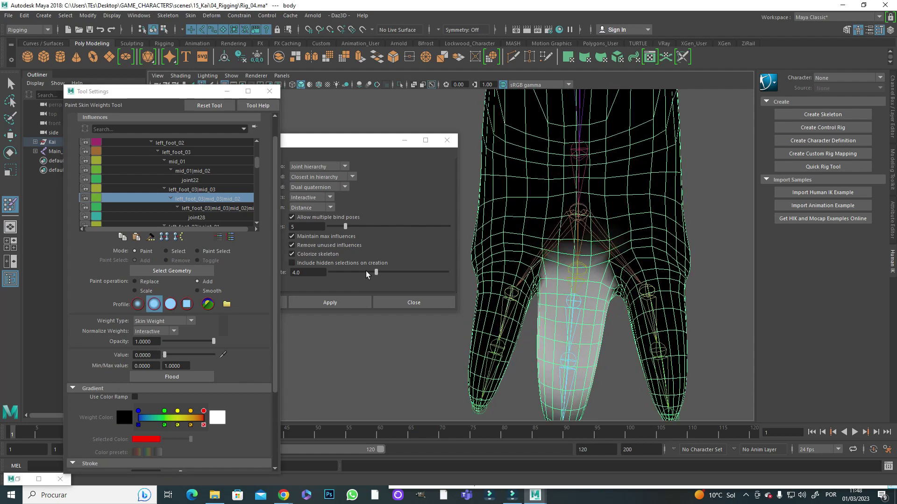
pyautogui.scroll(-5, 178, 383)
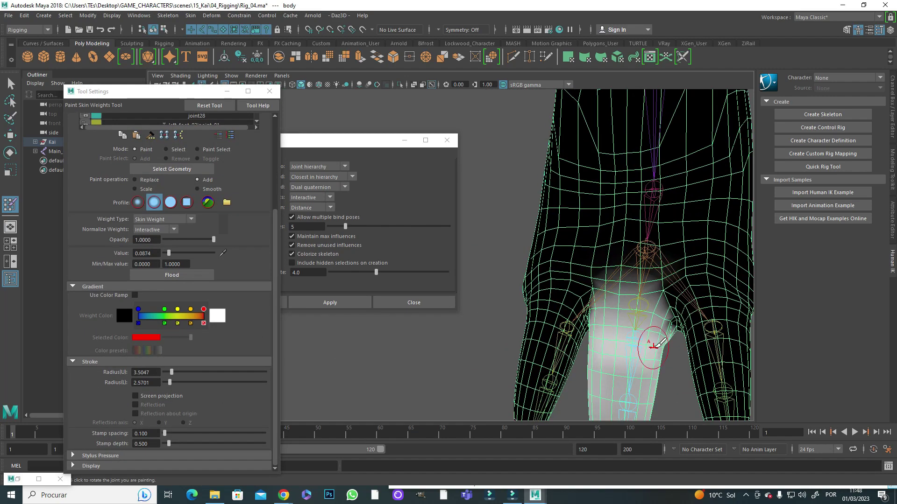
pyautogui.moveTo(651, 344)
pyautogui.keyDown('alt'); pyautogui.mouseDown()
pyautogui.moveTo(590, 310)
pyautogui.moveTo(537, 323)
pyautogui.moveTo(629, 331)
pyautogui.moveTo(572, 317)
pyautogui.mouseUp(); pyautogui.keyUp('alt')
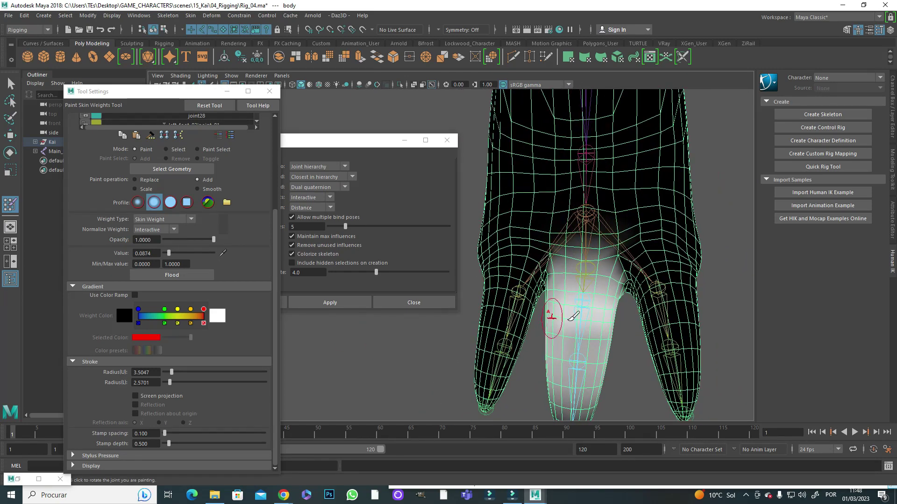
pyautogui.scroll(3, 165, 275)
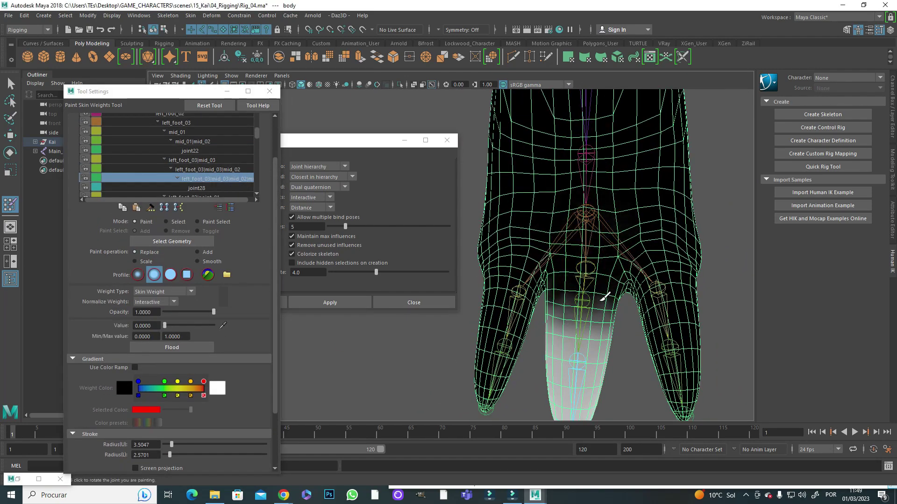
pyautogui.keyDown('alt'); pyautogui.moveTo(669, 278); pyautogui.dragTo(554, 253); pyautogui.keyUp('alt')
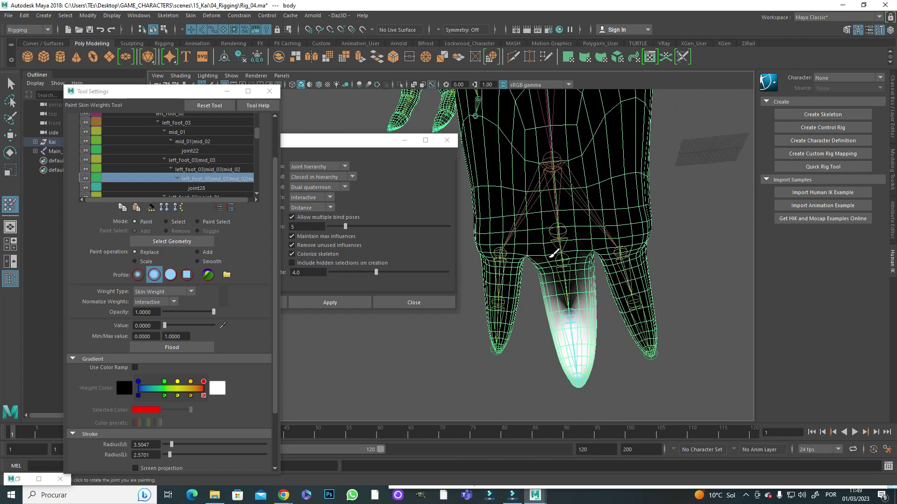
pyautogui.moveTo(601, 317)
pyautogui.keyDown('alt'); pyautogui.mouseDown()
pyautogui.moveTo(460, 334)
pyautogui.moveTo(504, 316)
pyautogui.moveTo(386, 342)
pyautogui.moveTo(444, 343)
pyautogui.mouseUp(); pyautogui.keyUp('alt')
pyautogui.click(217, 264)
# Save Rig_04.ma while checking the toe weights from several angles.
pyautogui.hotkey('ctrl', 's')
pyautogui.keyDown('alt'); pyautogui.moveTo(561, 327); pyautogui.dragTo(583, 392); pyautogui.keyUp('alt')
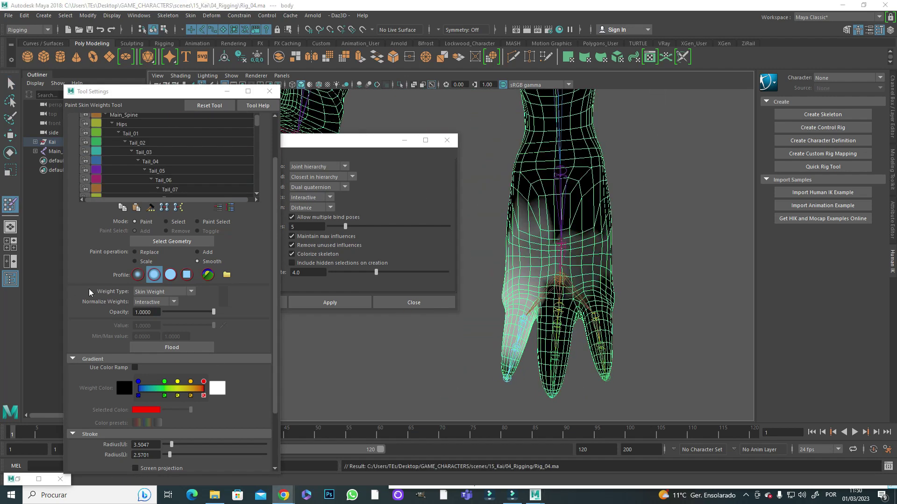
pyautogui.scroll(-3, 189, 381)
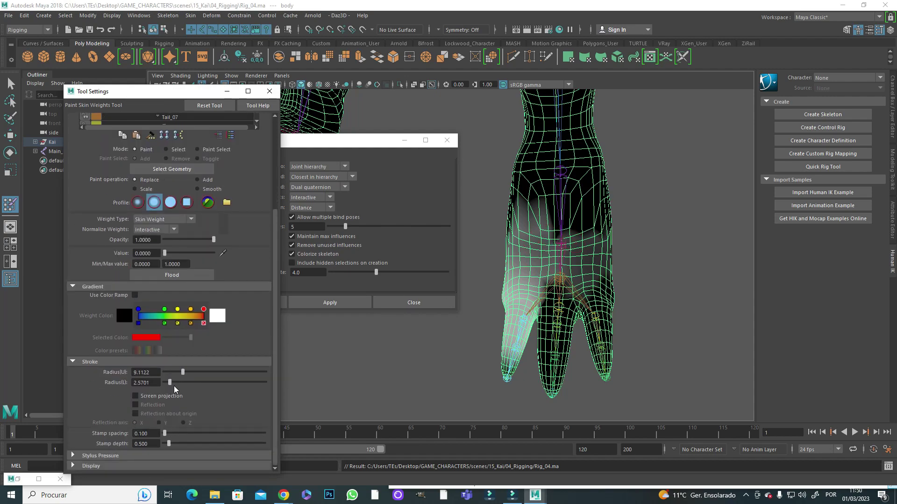
pyautogui.keyDown('alt'); pyautogui.moveTo(569, 258); pyautogui.dragTo(328, 279); pyautogui.keyUp('alt')
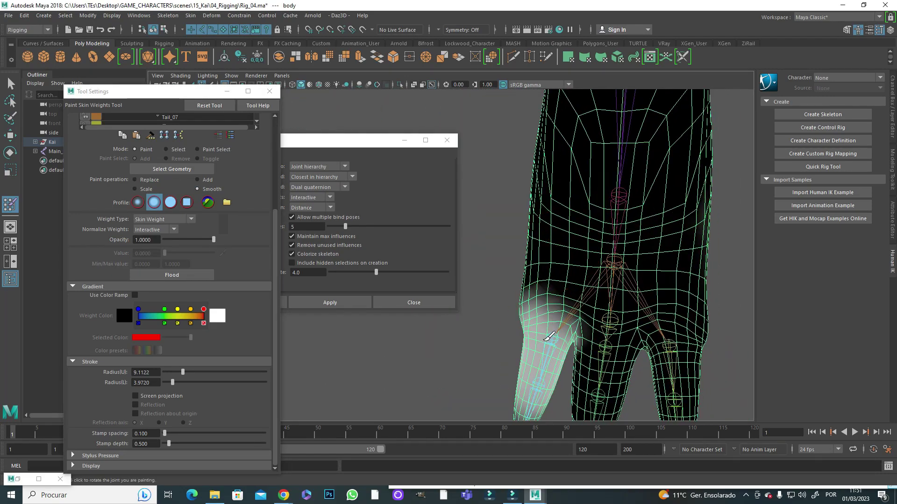
pyautogui.keyDown('alt'); pyautogui.moveTo(549, 336); pyautogui.dragTo(471, 299); pyautogui.keyUp('alt')
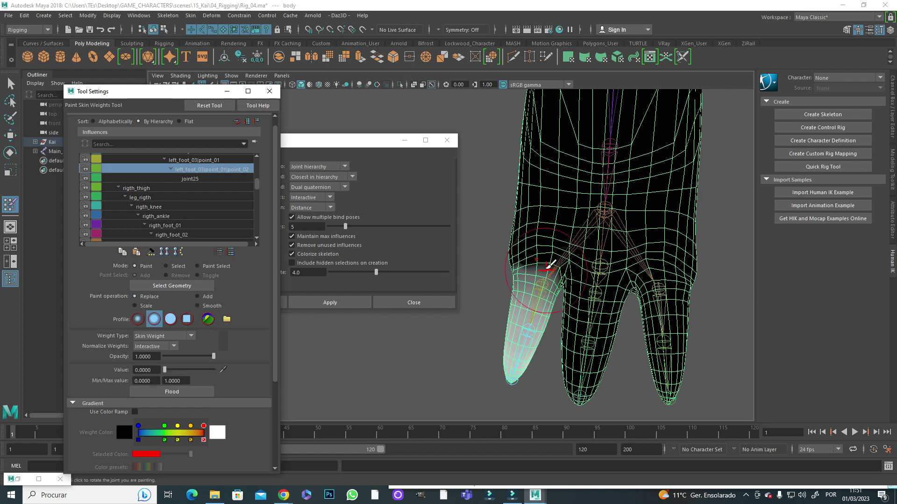
pyautogui.scroll(-3, 184, 370)
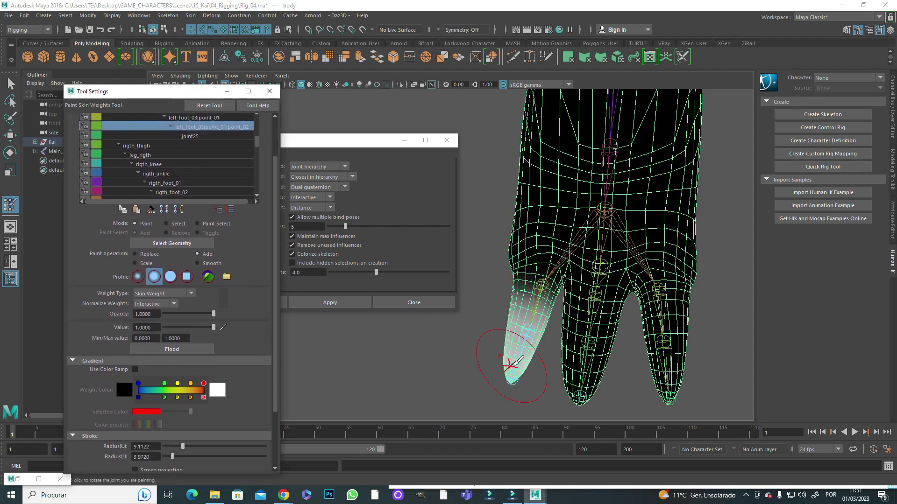
pyautogui.moveTo(506, 360); pyautogui.dragTo(526, 334)
pyautogui.moveTo(526, 334)
pyautogui.keyDown('alt'); pyautogui.mouseDown()
pyautogui.moveTo(621, 324)
pyautogui.moveTo(645, 280)
pyautogui.moveTo(551, 254)
pyautogui.mouseUp(); pyautogui.keyUp('alt')
pyautogui.hotkey('ctrl', 's')
pyautogui.scroll(2, 551, 254)
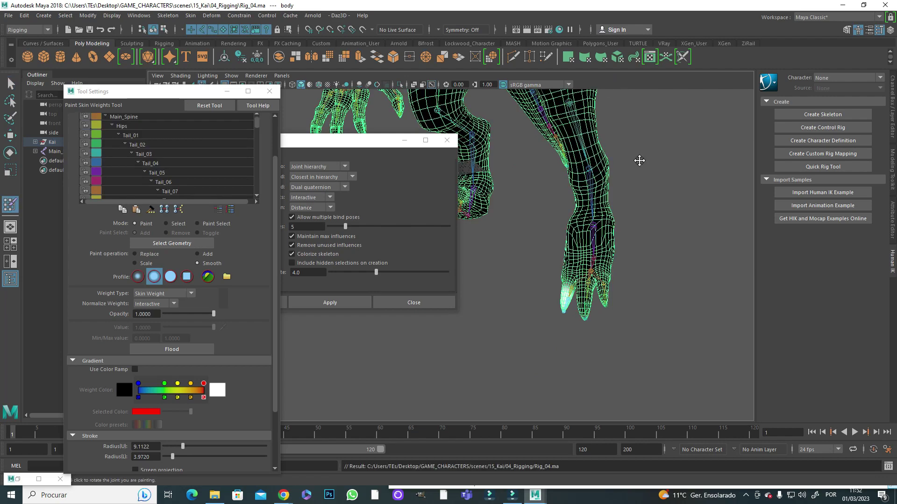
pyautogui.moveTo(374, 140); pyautogui.dragTo(389, 149)
# Select the root joint Main_Spine with the rotate tool and frame the skeleton.
pyautogui.press('e')
pyautogui.keyDown('alt'); pyautogui.moveTo(514, 234); pyautogui.dragTo(552, 247); pyautogui.keyUp('alt')
pyautogui.scroll(-5, 537, 243)
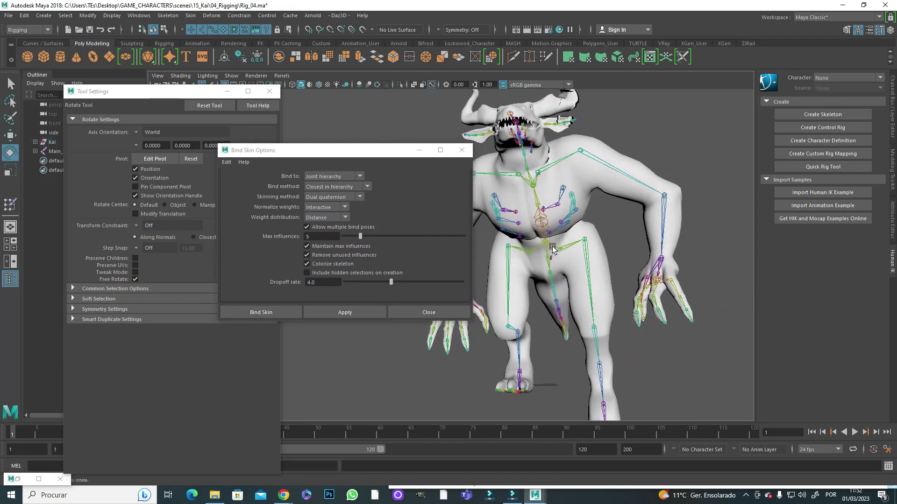
pyautogui.click(552, 248)
pyautogui.press('f')
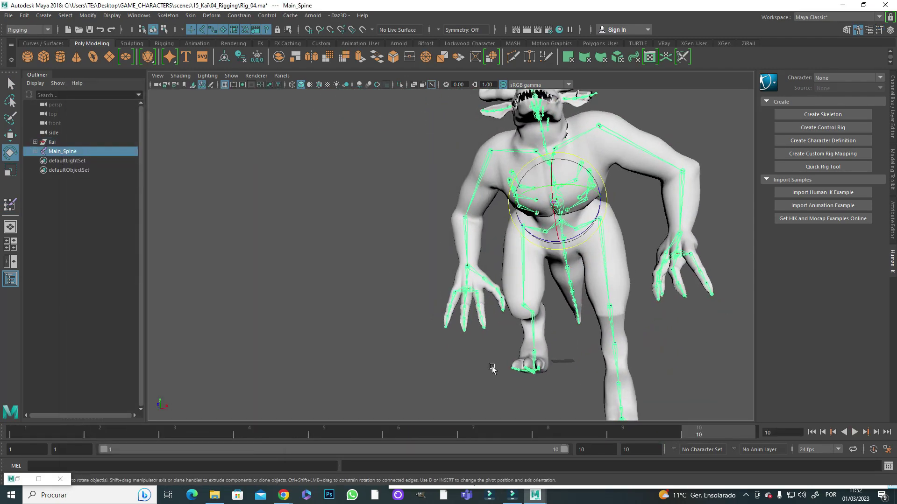
# Switch to the Rigging menu set and return the skeleton to its bind pose.
pyautogui.click(261, 380)
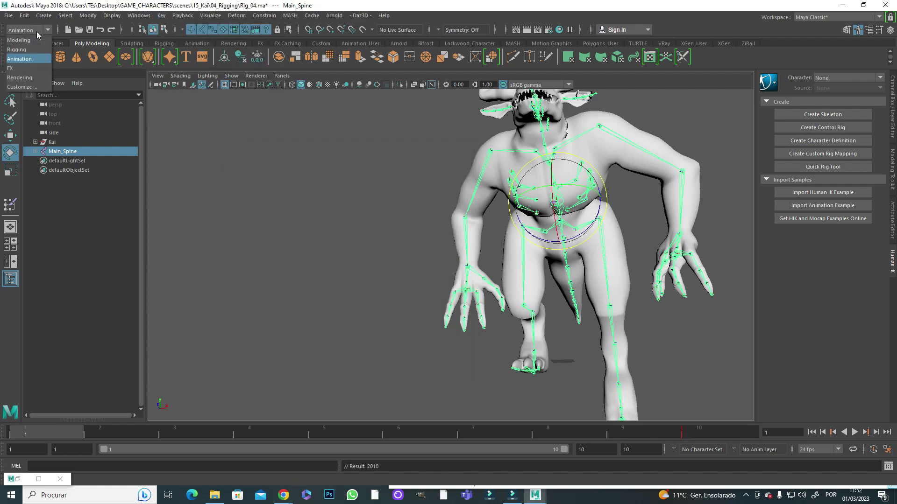
pyautogui.click(17, 49)
pyautogui.click(167, 15)
pyautogui.click(199, 158)
pyautogui.keyDown('alt'); pyautogui.moveTo(355, 280); pyautogui.dragTo(666, 333); pyautogui.keyUp('alt')
# Check the test pose at frame 10 and reselect the Kai body mesh.
pyautogui.press('.')
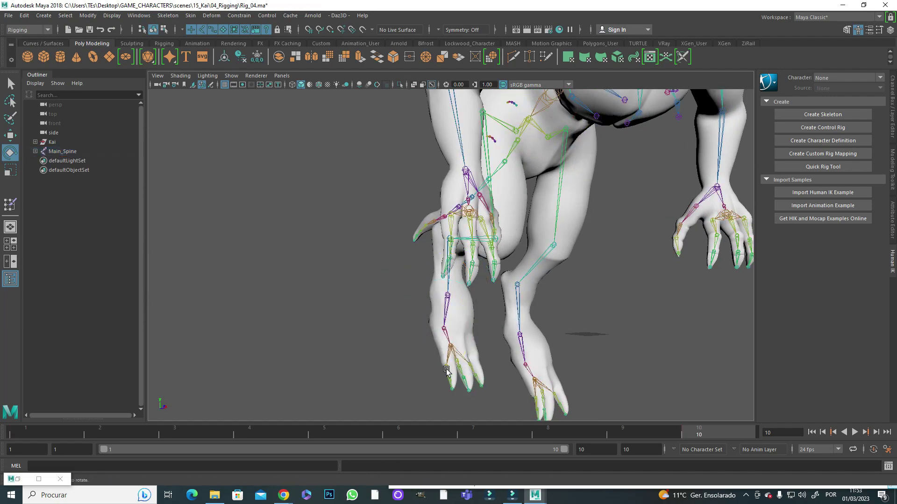
pyautogui.click(481, 383)
pyautogui.click(462, 389)
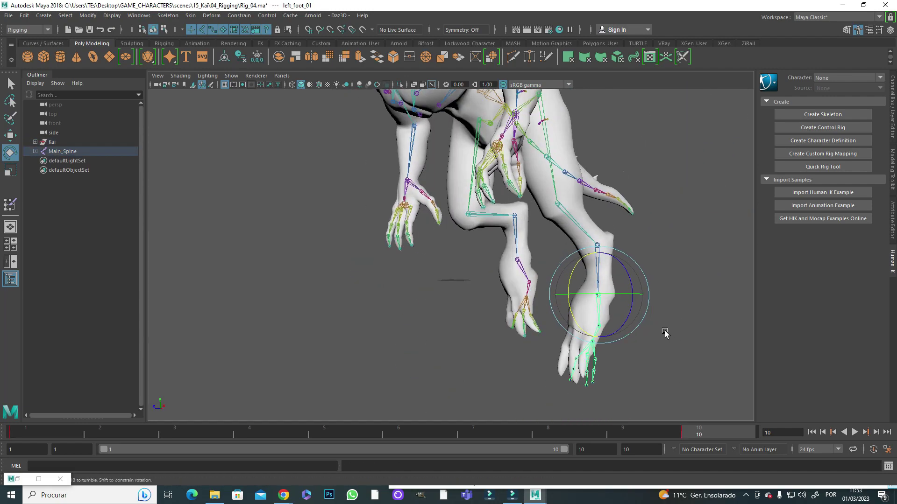
pyautogui.press('Up')
pyautogui.press('Up')
pyautogui.press('Up')
pyautogui.press('f')
pyautogui.click(558, 436)
pyautogui.press('.')
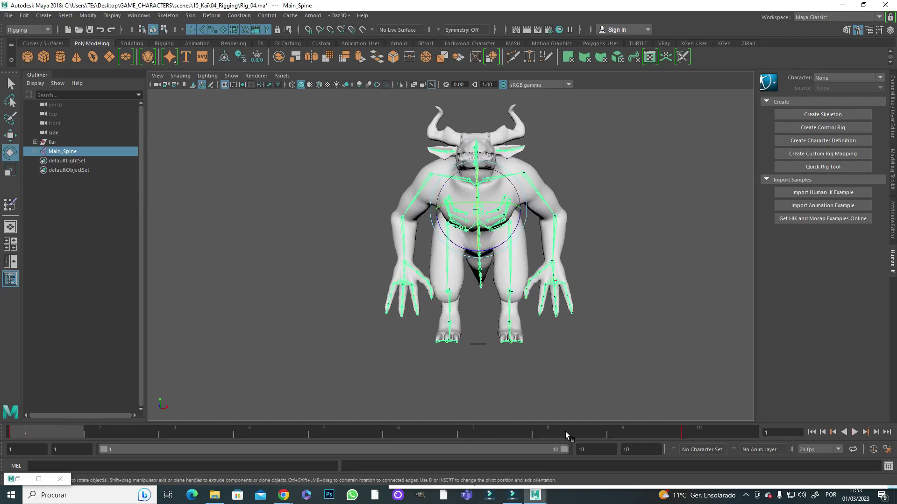
pyautogui.click(457, 280)
# Reopen Paint Skin Weights and compare the left_knee and rigth_knee weights.
pyautogui.click(191, 16)
pyautogui.click(217, 84)
pyautogui.scroll(-5, 254, 190)
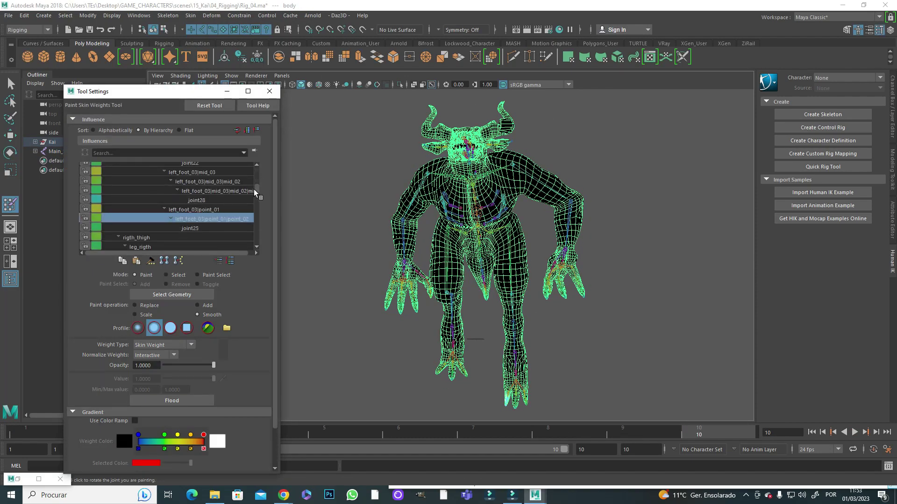
pyautogui.click(146, 193)
pyautogui.keyDown('alt'); pyautogui.moveTo(374, 318); pyautogui.dragTo(560, 317); pyautogui.keyUp('alt')
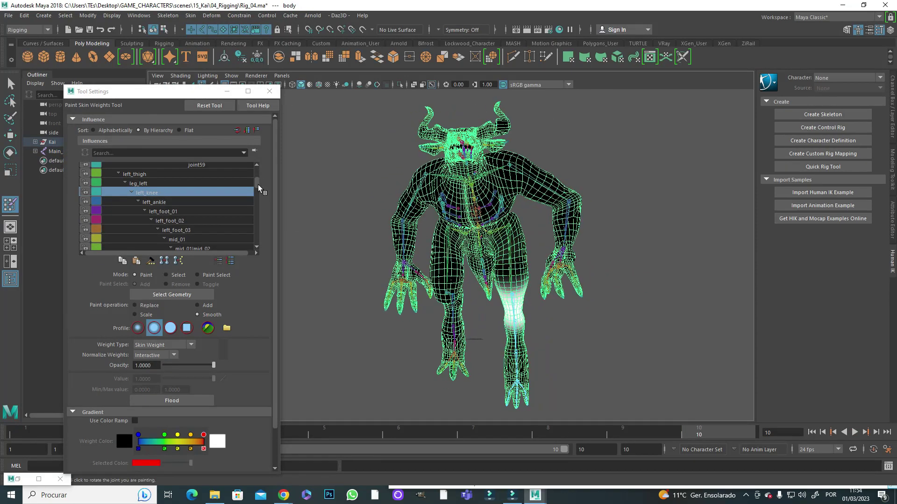
pyautogui.scroll(-3, 155, 196)
pyautogui.click(156, 195)
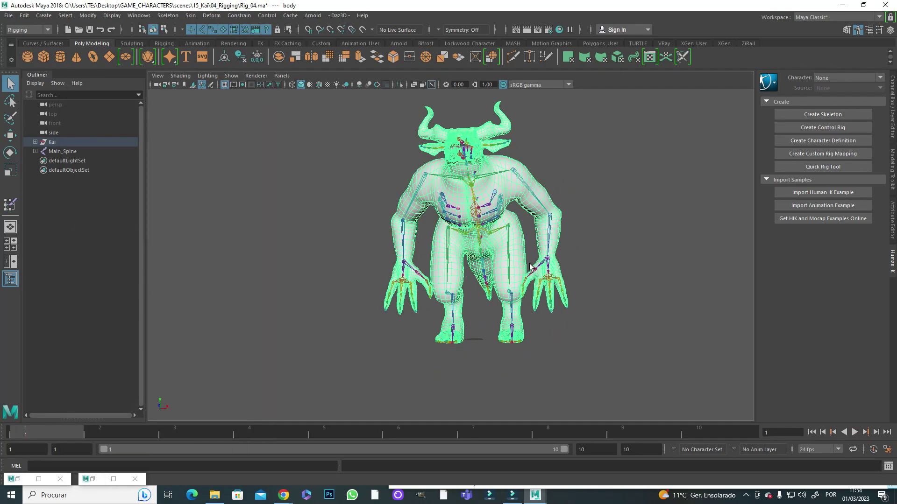
# Mirror the skin weights across the body with Skin > Mirror Skin Weights.
pyautogui.click(190, 15)
pyautogui.click(306, 88)
pyautogui.click(260, 312)
pyautogui.moveTo(484, 431); pyautogui.dragTo(699, 430)
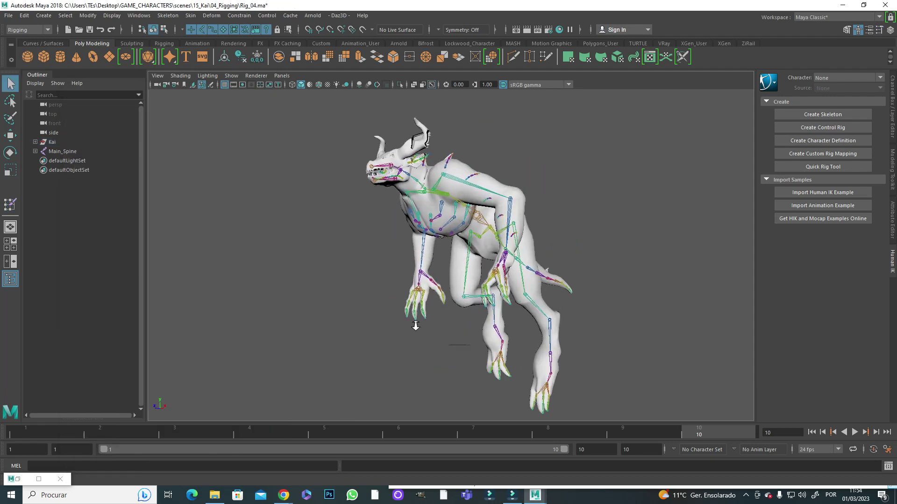
pyautogui.keyDown('alt'); pyautogui.moveTo(415, 325); pyautogui.dragTo(457, 289); pyautogui.keyUp('alt')
# Turn on smooth mesh preview for the Kai body mesh, confirming the dense-mesh prompt.
pyautogui.click(440, 256)
pyautogui.press('3')
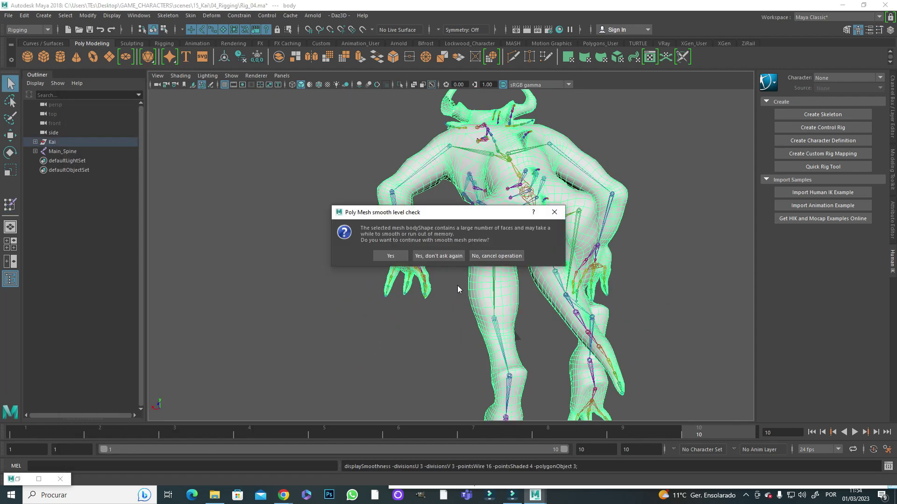
pyautogui.click(391, 256)
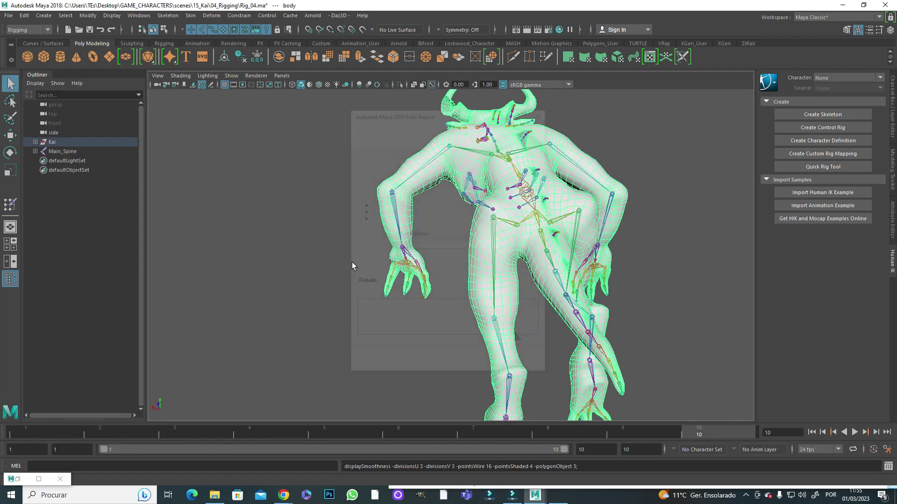
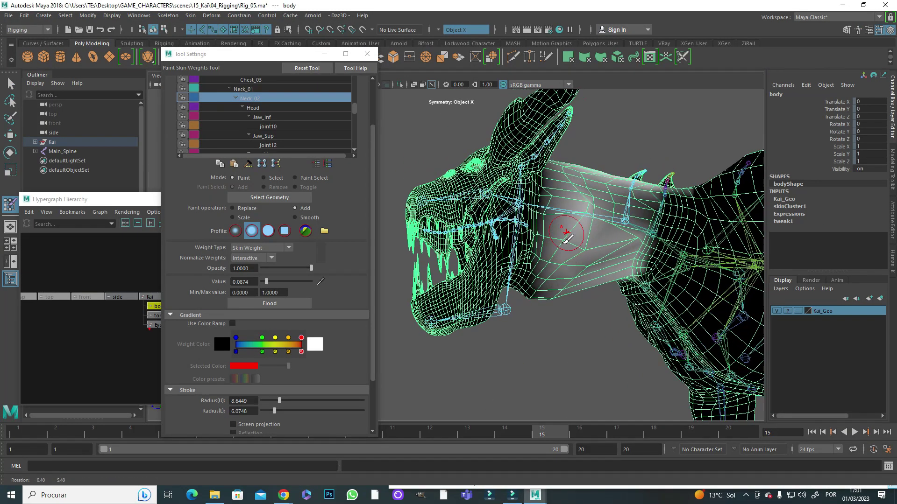
# Orbit around the neck and head to check the Neck_02 weight blend.
pyautogui.keyDown('alt'); pyautogui.moveTo(560, 246); pyautogui.dragTo(563, 204); pyautogui.keyUp('alt')
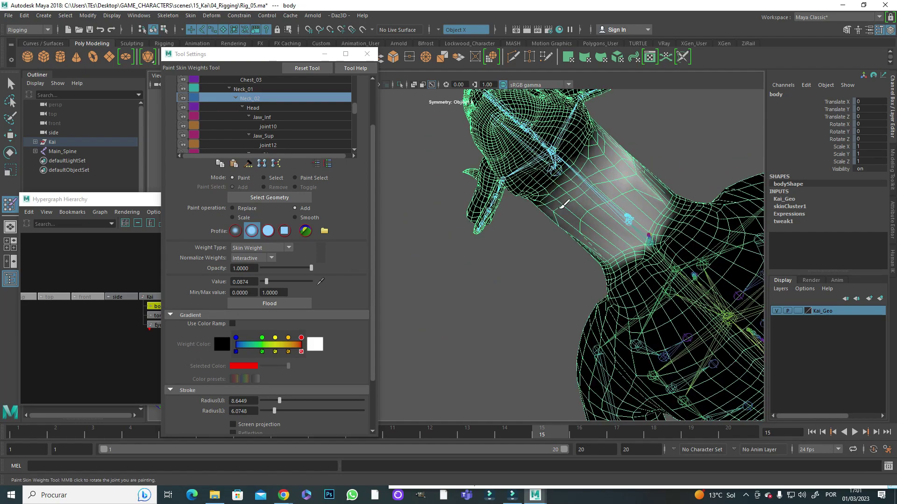
pyautogui.keyDown('alt'); pyautogui.moveTo(606, 160); pyautogui.dragTo(546, 240); pyautogui.keyUp('alt')
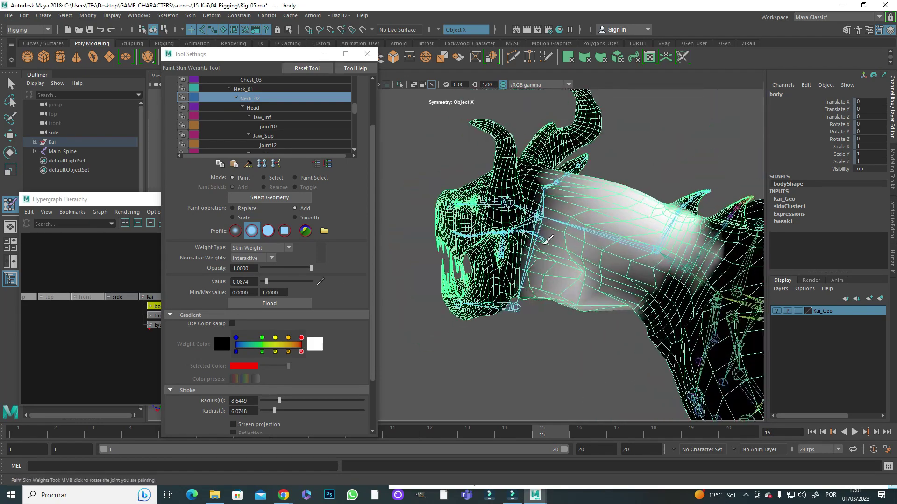
pyautogui.keyDown('alt'); pyautogui.moveTo(531, 326); pyautogui.dragTo(596, 266); pyautogui.keyUp('alt')
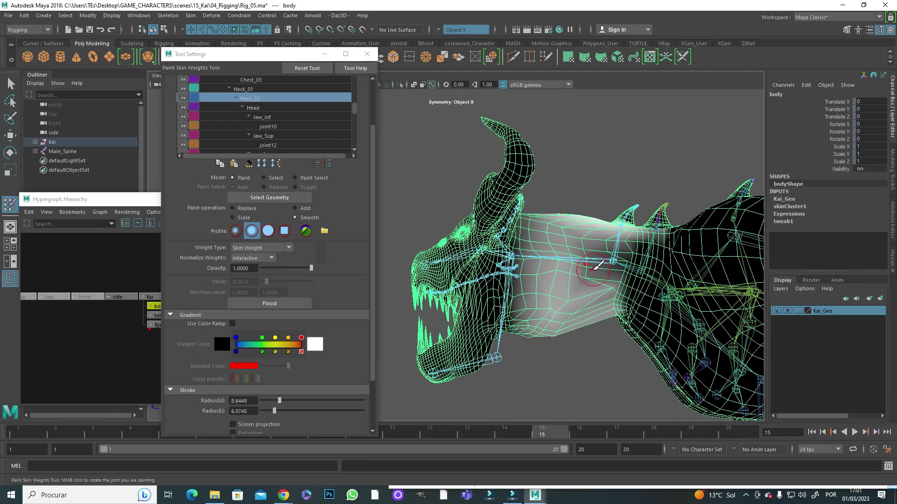
pyautogui.keyDown('alt'); pyautogui.moveTo(517, 305); pyautogui.dragTo(582, 315); pyautogui.keyUp('alt')
pyautogui.moveTo(531, 338)
pyautogui.keyDown('alt'); pyautogui.mouseDown()
pyautogui.moveTo(574, 218)
pyautogui.moveTo(528, 332)
pyautogui.mouseUp(); pyautogui.keyUp('alt')
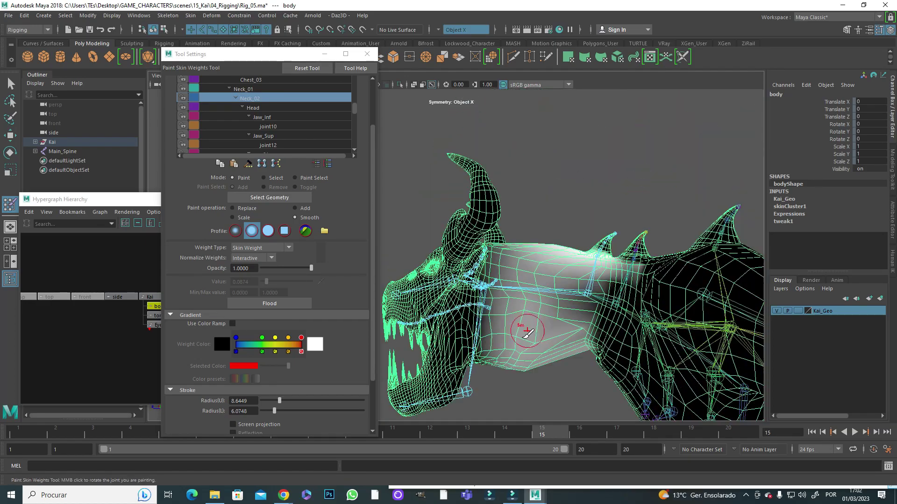
pyautogui.moveTo(523, 299)
pyautogui.keyDown('alt'); pyautogui.mouseDown()
pyautogui.moveTo(536, 275)
pyautogui.moveTo(517, 254)
pyautogui.moveTo(486, 251)
pyautogui.mouseUp(); pyautogui.keyUp('alt')
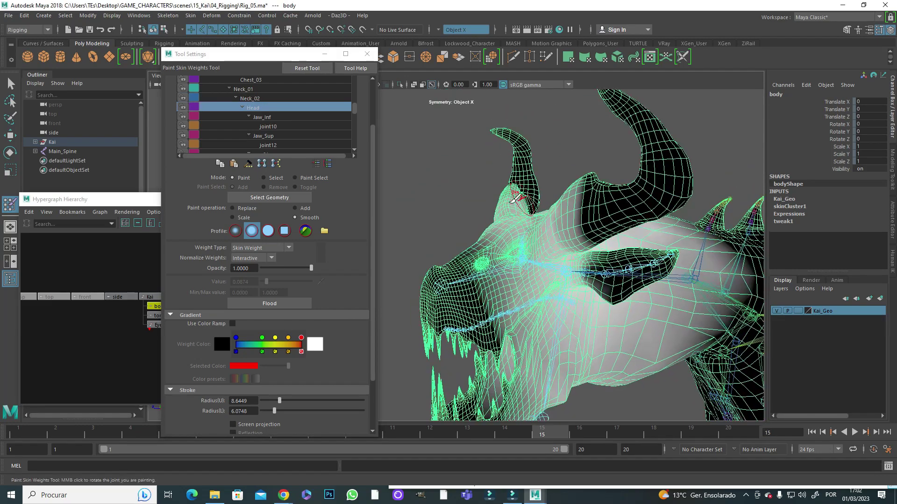
# Select the Head influence and paint the head and horns with Add at value 1.0.
pyautogui.click(253, 108)
pyautogui.click(294, 208)
pyautogui.moveTo(266, 282); pyautogui.dragTo(311, 282)
pyautogui.keyDown('alt'); pyautogui.moveTo(584, 197); pyautogui.dragTo(622, 156); pyautogui.keyUp('alt')
pyautogui.keyDown('alt'); pyautogui.moveTo(551, 215); pyautogui.dragTo(503, 146); pyautogui.keyUp('alt')
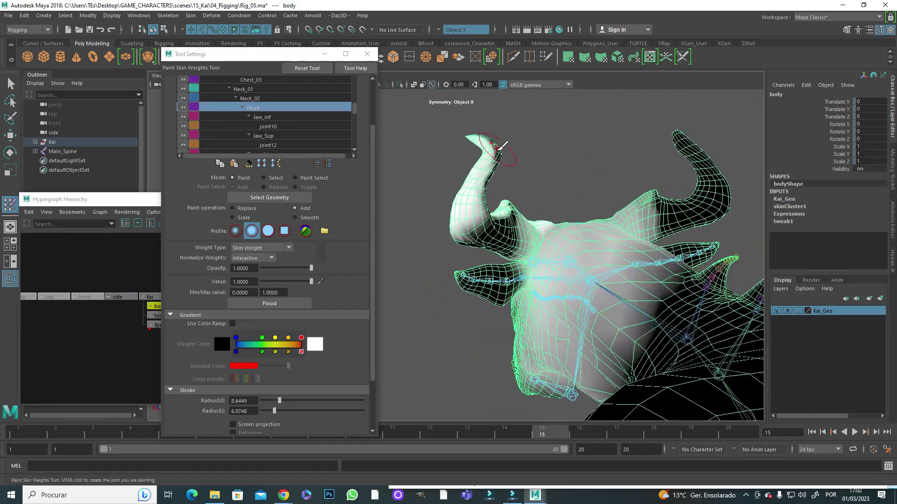
pyautogui.keyDown('alt'); pyautogui.moveTo(520, 213); pyautogui.dragTo(572, 110); pyautogui.keyUp('alt')
pyautogui.moveTo(473, 228)
pyautogui.keyDown('alt'); pyautogui.mouseDown()
pyautogui.moveTo(550, 256)
pyautogui.moveTo(437, 224)
pyautogui.moveTo(534, 245)
pyautogui.moveTo(504, 187)
pyautogui.moveTo(495, 191)
pyautogui.moveTo(536, 158)
pyautogui.mouseUp(); pyautogui.keyUp('alt')
# Reopen Paint Skin Weights on the mesh and select Jaw_Sup as the influence.
pyautogui.press('e')
pyautogui.click(190, 16)
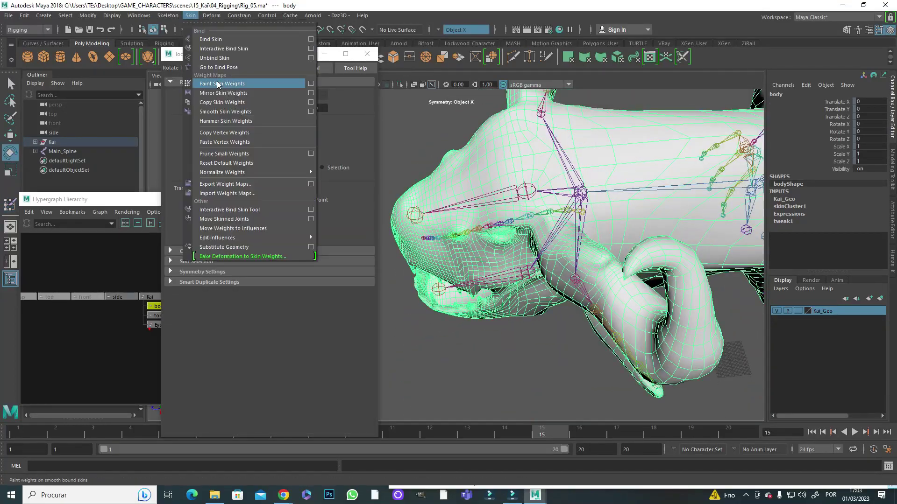
pyautogui.click(220, 80)
pyautogui.keyDown('alt'); pyautogui.moveTo(577, 179); pyautogui.dragTo(476, 196); pyautogui.keyUp('alt')
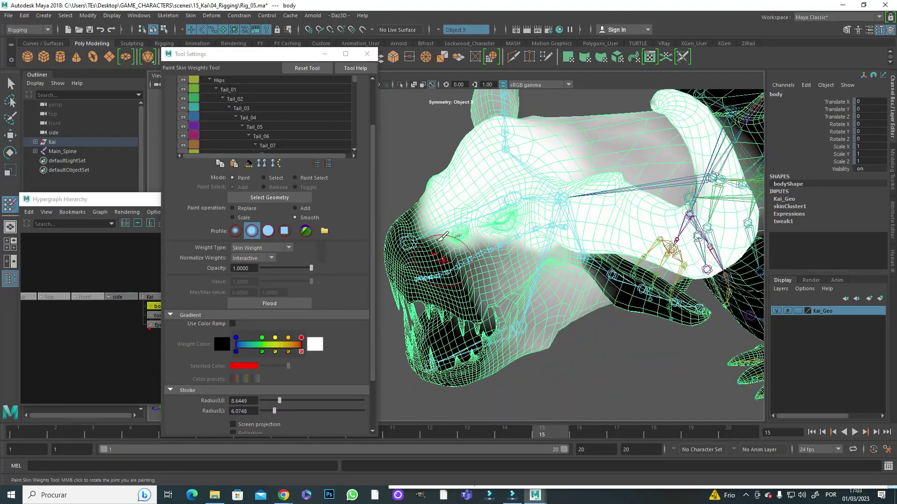
pyautogui.scroll(-6, 280, 117)
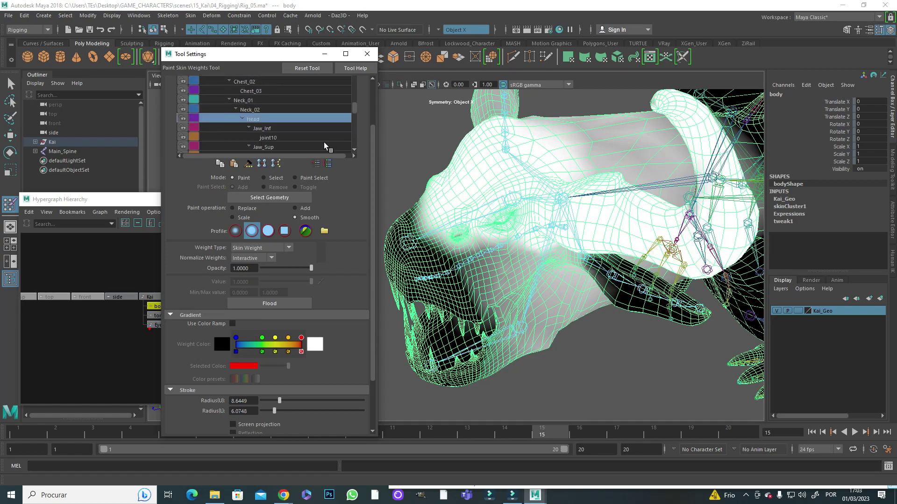
pyautogui.click(263, 147)
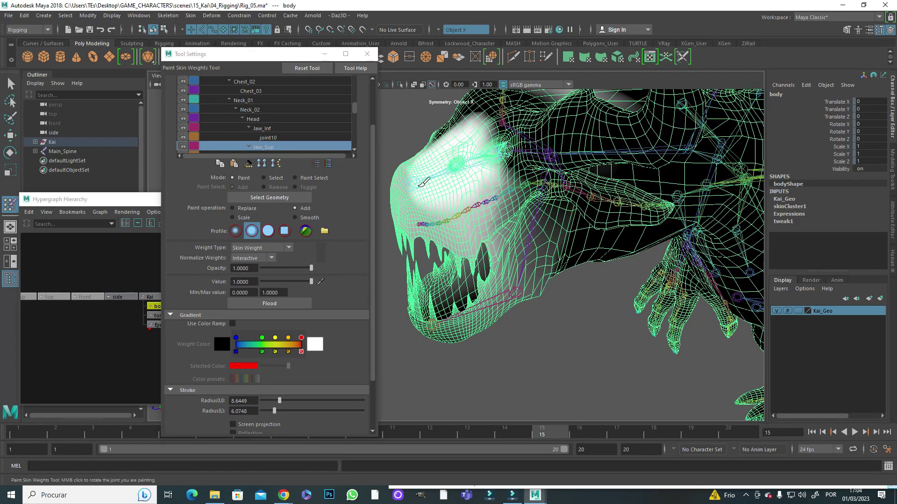
# Paint the upper snout and upper teeth with Jaw_Sup weight at value 1.0.
pyautogui.keyDown('alt'); pyautogui.moveTo(424, 182); pyautogui.dragTo(448, 177); pyautogui.keyUp('alt')
pyautogui.scroll(6, 423, 159)
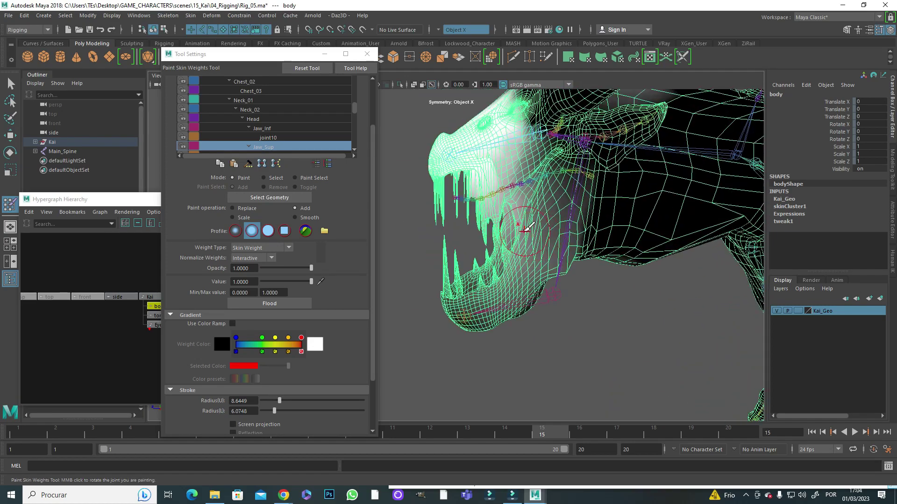
pyautogui.moveTo(373, 295); pyautogui.dragTo(379, 341)
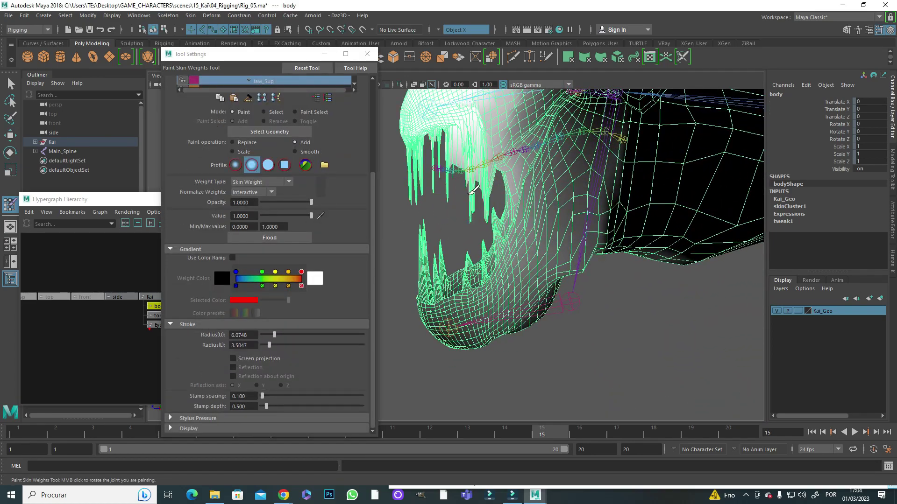
pyautogui.scroll(5, 486, 161)
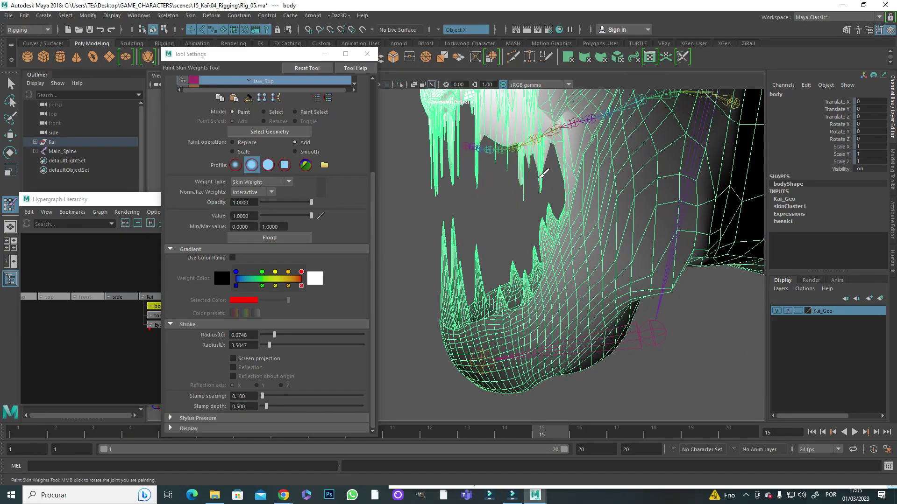
pyautogui.scroll(3, 542, 174)
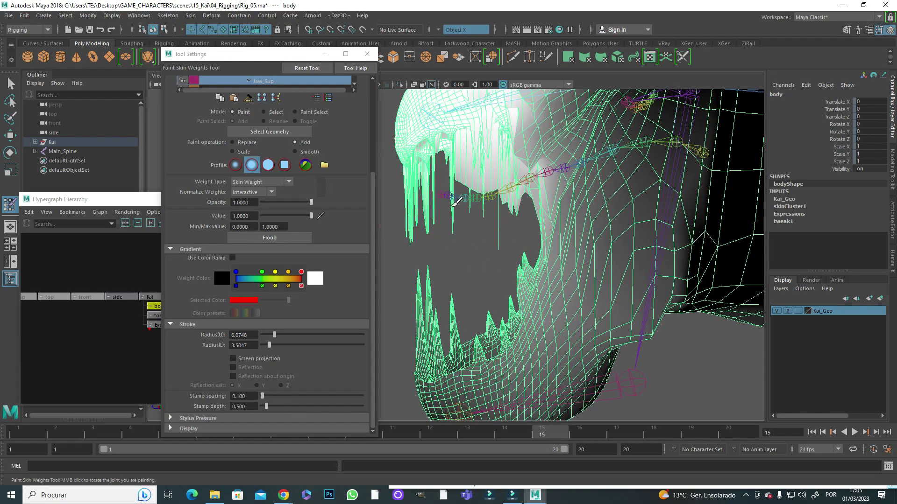
pyautogui.scroll(-4, 503, 161)
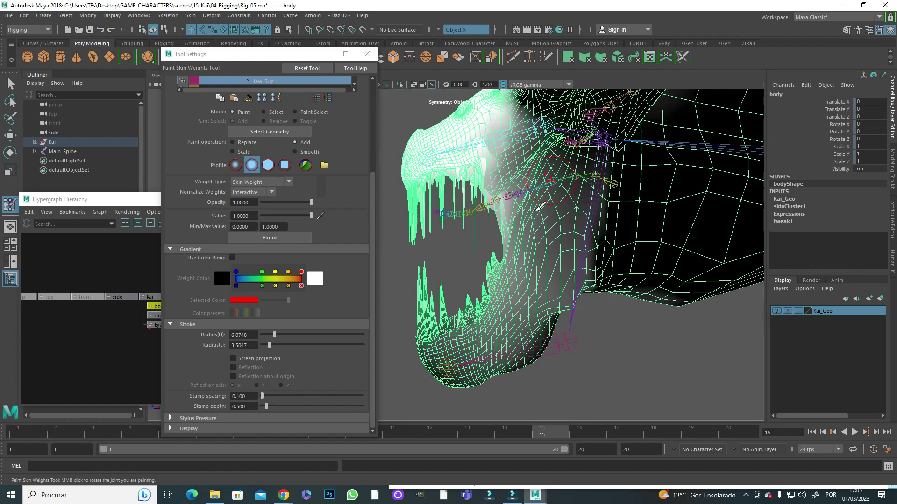
pyautogui.keyDown('alt'); pyautogui.moveTo(518, 269); pyautogui.dragTo(514, 295); pyautogui.keyUp('alt')
# Pick Jaw_Inf, enlarge the brush radius to about 8.2, and paint the lower gums and jaw.
pyautogui.rightClick(513, 301)
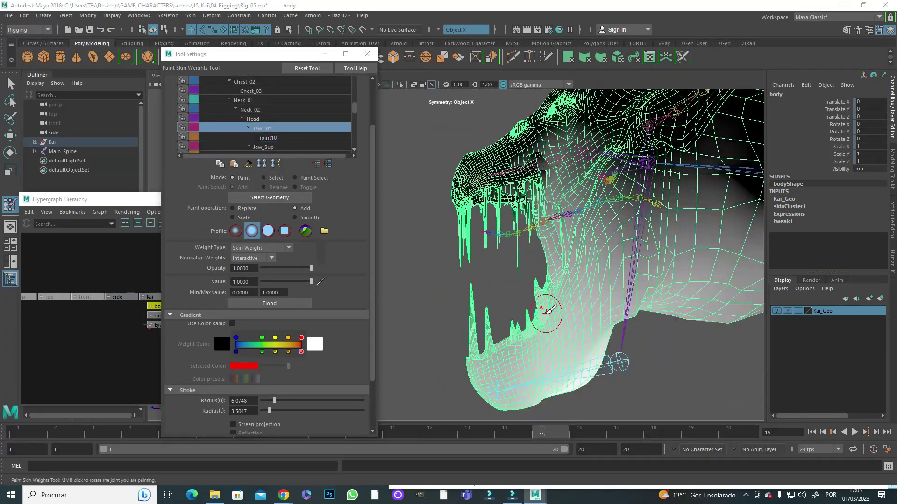
pyautogui.moveTo(515, 375); pyautogui.dragTo(481, 306)
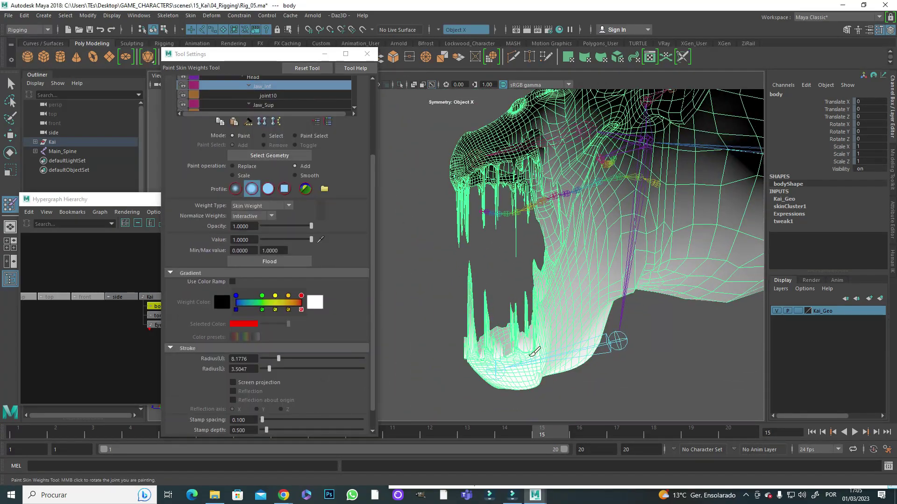
pyautogui.moveTo(534, 352); pyautogui.dragTo(472, 277)
pyautogui.moveTo(518, 323); pyautogui.dragTo(584, 304)
pyautogui.scroll(3, 567, 280)
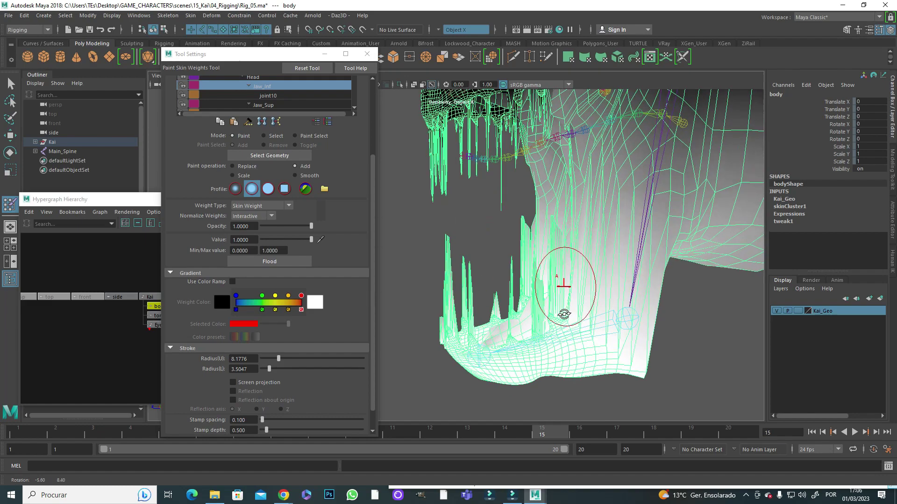
# Paint full Jaw_Inf weight onto the lower teeth inside the mouth.
pyautogui.moveTo(471, 276)
pyautogui.keyDown('alt'); pyautogui.mouseDown()
pyautogui.moveTo(567, 299)
pyautogui.moveTo(580, 217)
pyautogui.moveTo(581, 300)
pyautogui.moveTo(558, 236)
pyautogui.mouseUp(); pyautogui.keyUp('alt')
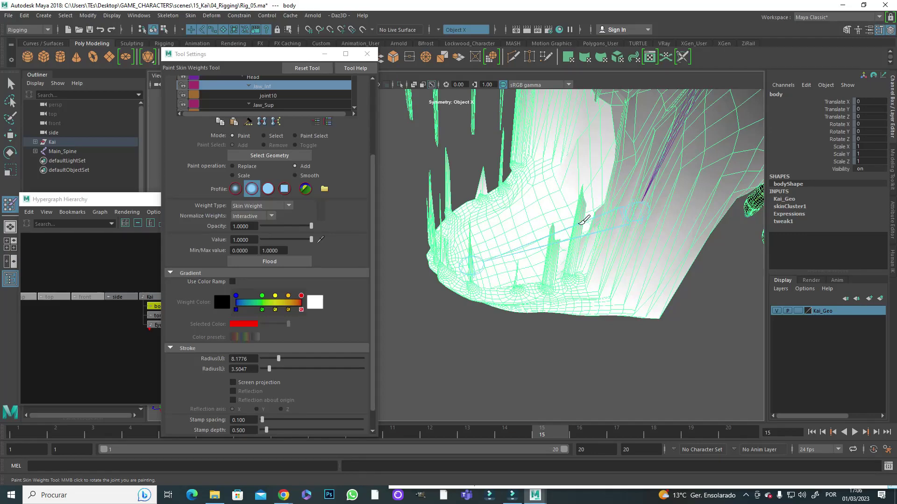
pyautogui.keyDown('alt'); pyautogui.moveTo(455, 283); pyautogui.dragTo(473, 244); pyautogui.keyUp('alt')
pyautogui.moveTo(556, 232)
pyautogui.keyDown('alt'); pyautogui.mouseDown()
pyautogui.moveTo(606, 190)
pyautogui.moveTo(562, 226)
pyautogui.moveTo(513, 193)
pyautogui.moveTo(467, 219)
pyautogui.mouseUp(); pyautogui.keyUp('alt')
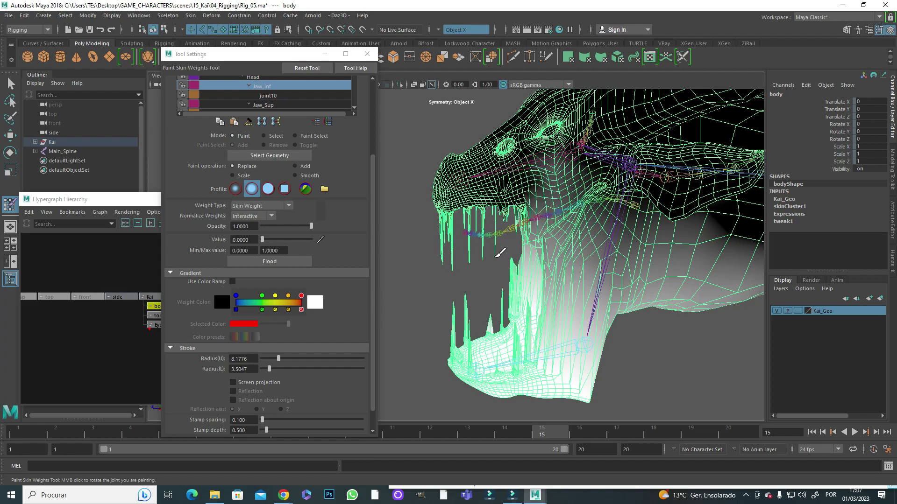
pyautogui.keyDown('alt'); pyautogui.moveTo(500, 253); pyautogui.dragTo(471, 198); pyautogui.keyUp('alt')
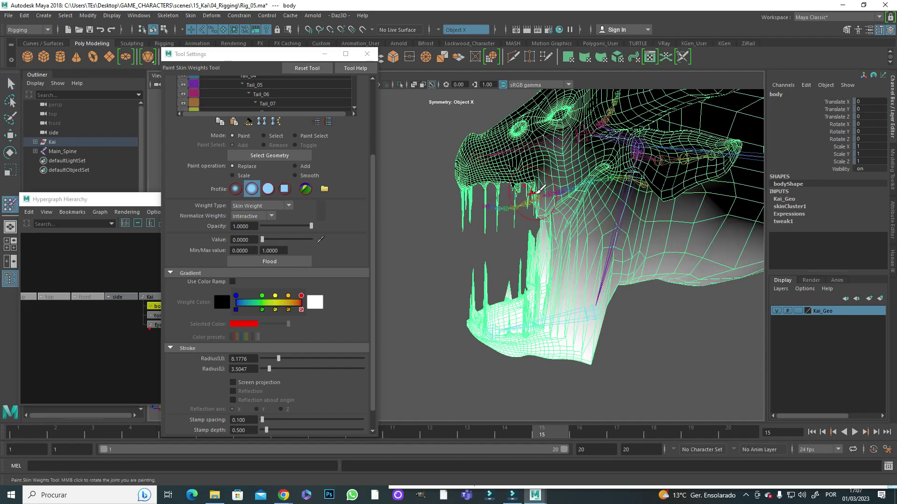
pyautogui.keyDown('alt'); pyautogui.moveTo(537, 191); pyautogui.dragTo(521, 219); pyautogui.keyUp('alt')
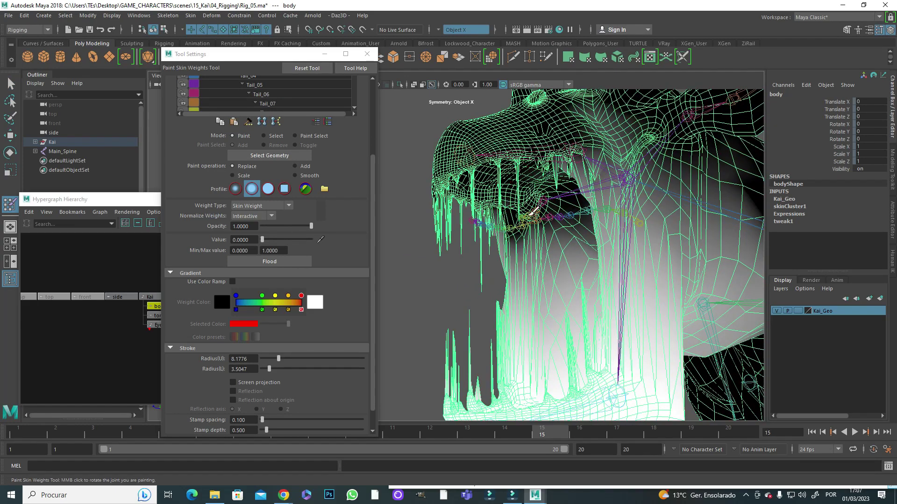
pyautogui.keyDown('alt'); pyautogui.moveTo(454, 200); pyautogui.dragTo(492, 211); pyautogui.keyUp('alt')
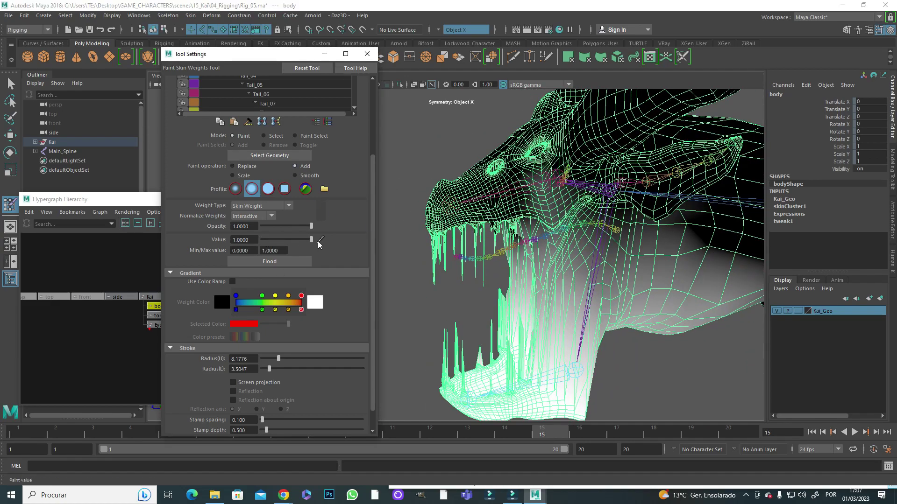
pyautogui.click(455, 362)
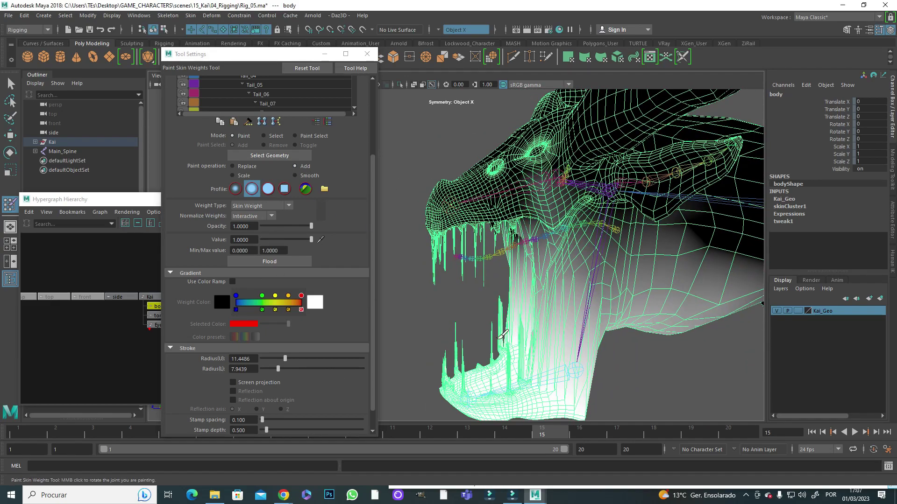
pyautogui.moveTo(502, 335)
pyautogui.keyDown('alt'); pyautogui.mouseDown()
pyautogui.moveTo(505, 357)
pyautogui.moveTo(484, 384)
pyautogui.mouseUp(); pyautogui.keyUp('alt')
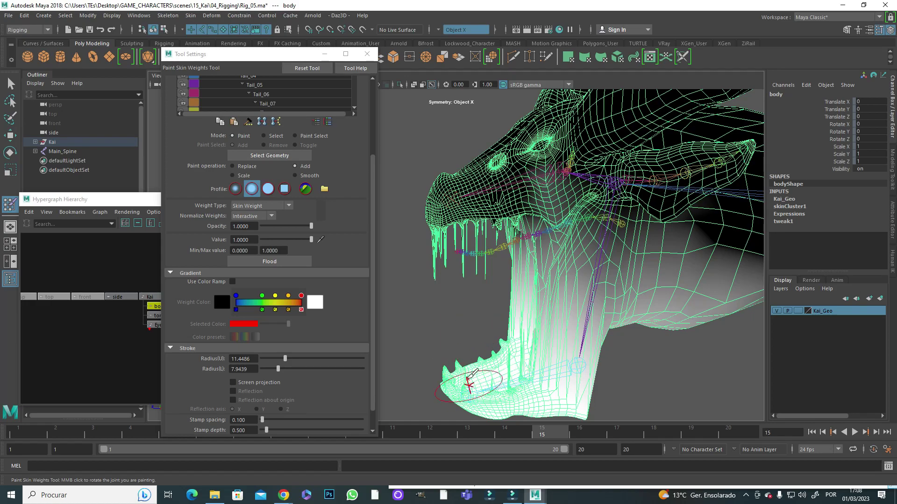
pyautogui.keyDown('alt'); pyautogui.moveTo(469, 383); pyautogui.dragTo(554, 283); pyautogui.keyUp('alt')
pyautogui.keyDown('alt'); pyautogui.moveTo(491, 282); pyautogui.dragTo(482, 248); pyautogui.keyUp('alt')
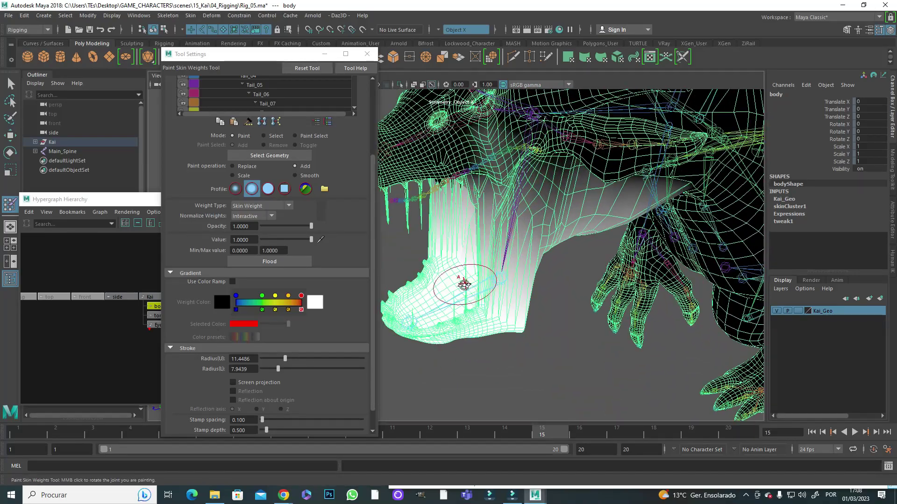
pyautogui.keyDown('alt'); pyautogui.moveTo(464, 284); pyautogui.dragTo(532, 346); pyautogui.keyUp('alt')
# Select Jaw_Sup and set the brush to Replace with value 0.
pyautogui.scroll(3, 355, 139)
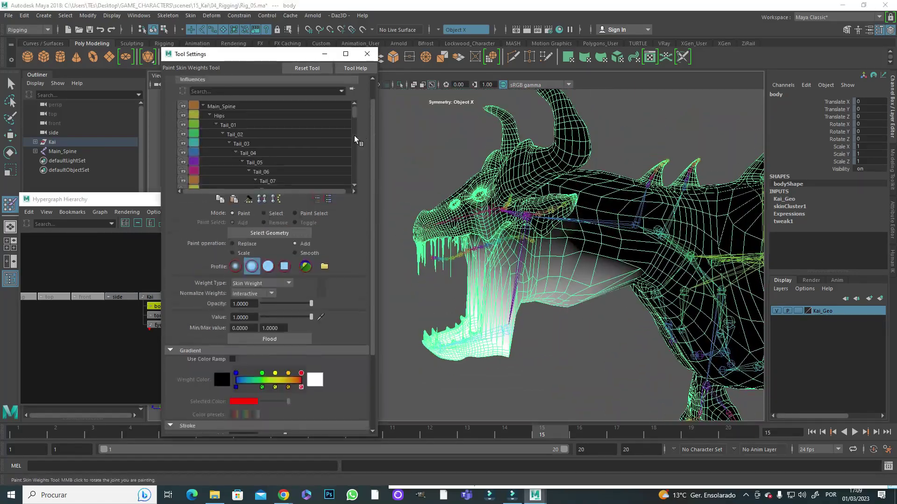
pyautogui.scroll(-10, 327, 140)
pyautogui.click(280, 135)
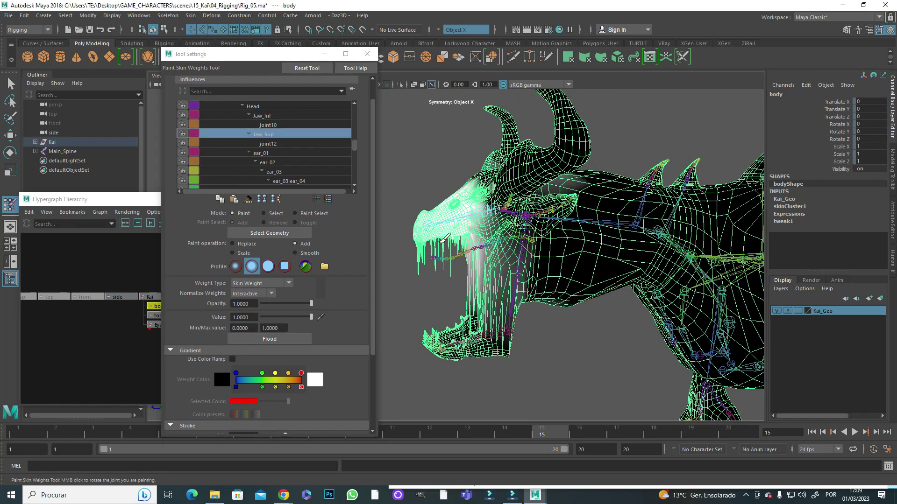
pyautogui.keyDown('alt'); pyautogui.moveTo(452, 259); pyautogui.dragTo(425, 246); pyautogui.keyUp('alt')
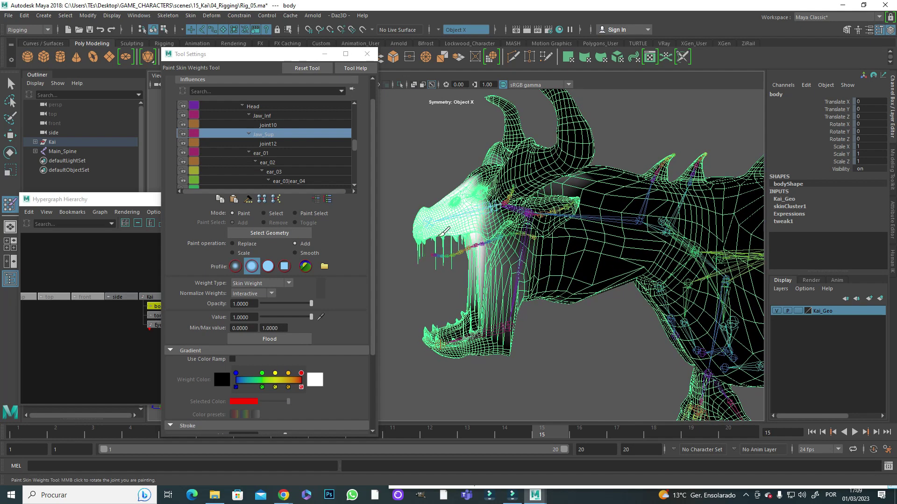
pyautogui.press('1')
pyautogui.moveTo(439, 244)
pyautogui.keyDown('alt'); pyautogui.mouseDown()
pyautogui.moveTo(432, 236)
pyautogui.moveTo(446, 256)
pyautogui.moveTo(441, 266)
pyautogui.mouseUp(); pyautogui.keyUp('alt')
pyautogui.click(232, 243)
pyautogui.moveTo(311, 317); pyautogui.dragTo(265, 317)
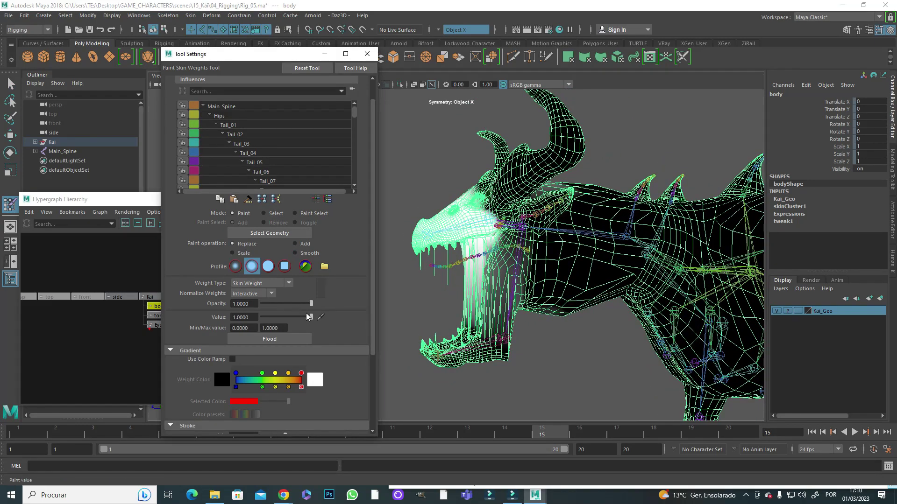
pyautogui.moveTo(449, 348)
pyautogui.mouseDown()
pyautogui.moveTo(465, 350)
pyautogui.moveTo(426, 345)
pyautogui.mouseUp()
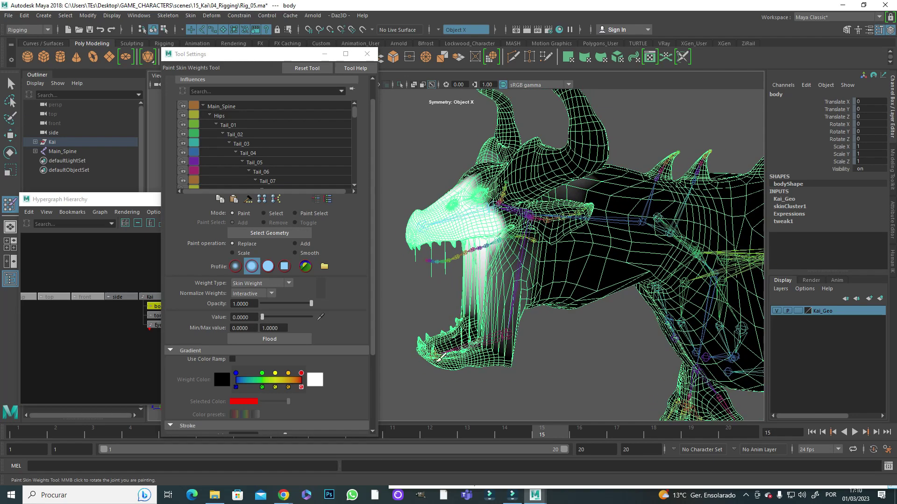
# Paint value 0 over the jaw and teeth to clear stray weights.
pyautogui.keyDown('alt'); pyautogui.moveTo(448, 262); pyautogui.dragTo(475, 232); pyautogui.keyUp('alt')
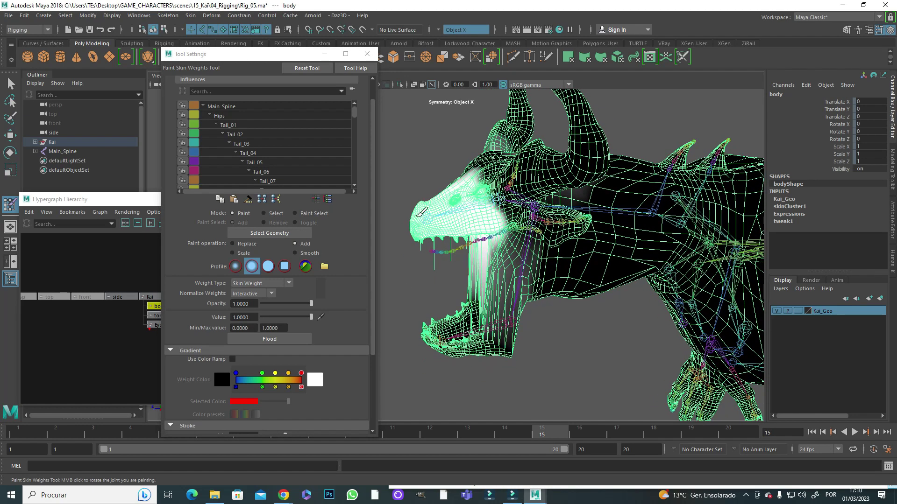
pyautogui.moveTo(422, 212)
pyautogui.keyDown('alt'); pyautogui.mouseDown()
pyautogui.moveTo(448, 280)
pyautogui.moveTo(500, 321)
pyautogui.moveTo(482, 302)
pyautogui.mouseUp(); pyautogui.keyUp('alt')
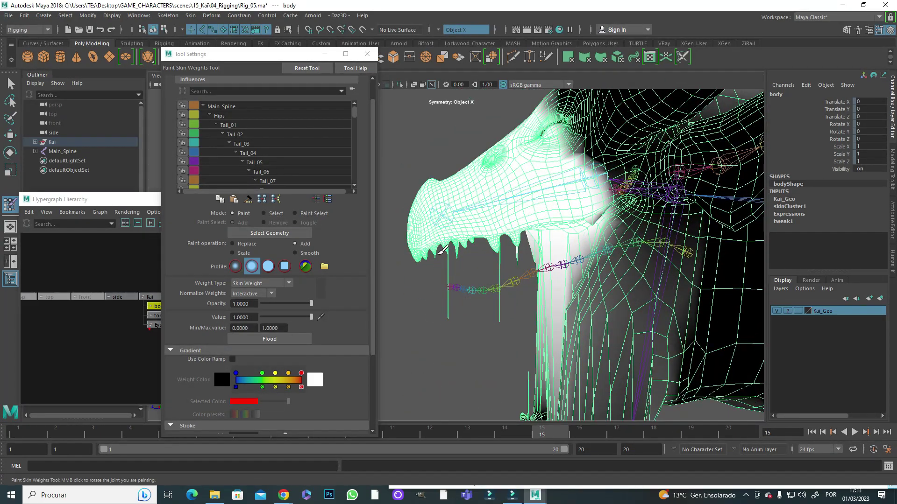
pyautogui.keyDown('alt'); pyautogui.moveTo(441, 251); pyautogui.dragTo(512, 266); pyautogui.keyUp('alt')
pyautogui.moveTo(542, 219)
pyautogui.keyDown('alt'); pyautogui.mouseDown()
pyautogui.moveTo(567, 234)
pyautogui.moveTo(547, 285)
pyautogui.moveTo(516, 161)
pyautogui.moveTo(568, 164)
pyautogui.moveTo(456, 150)
pyautogui.moveTo(625, 230)
pyautogui.moveTo(506, 264)
pyautogui.mouseUp(); pyautogui.keyUp('alt')
pyautogui.keyDown('alt'); pyautogui.moveTo(452, 328); pyautogui.dragTo(530, 294); pyautogui.keyUp('alt')
pyautogui.click(354, 186)
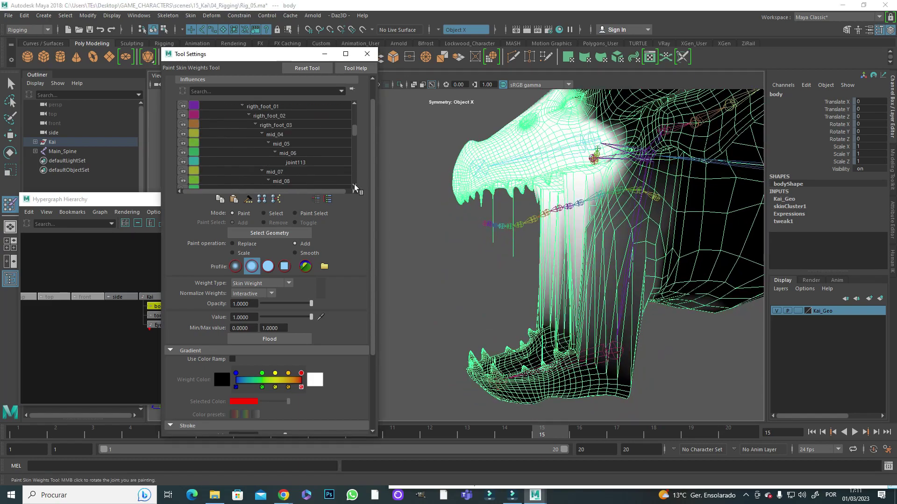
pyautogui.scroll(2, 327, 140)
# Select Jaw_Inf and smooth its weights from the lower jaw down the throat.
pyautogui.click(264, 115)
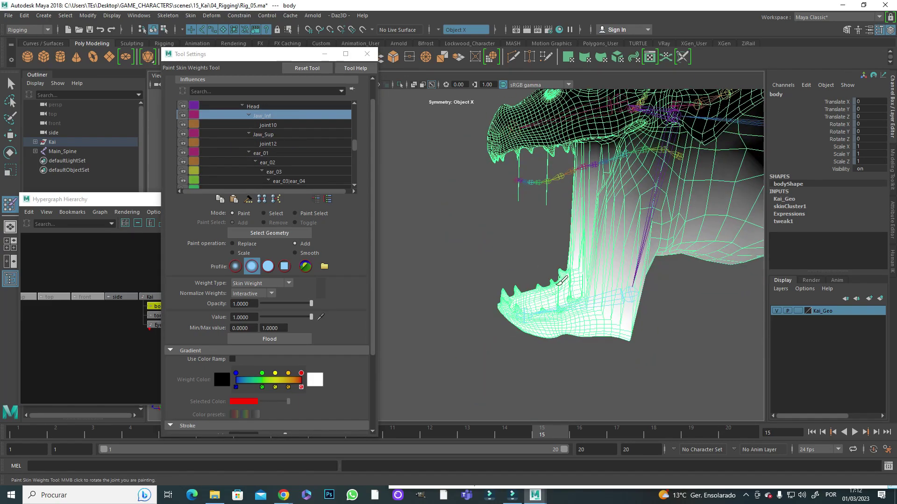
pyautogui.keyDown('alt'); pyautogui.moveTo(519, 346); pyautogui.dragTo(598, 304); pyautogui.keyUp('alt')
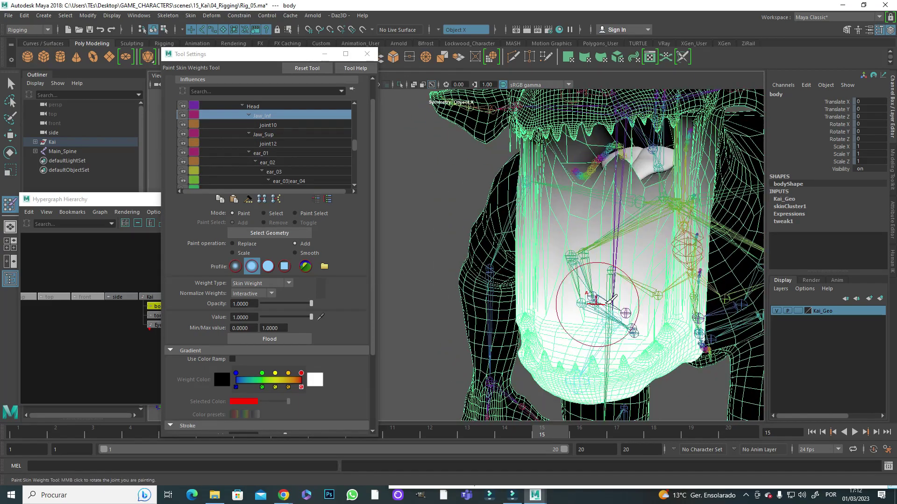
pyautogui.press('shift')
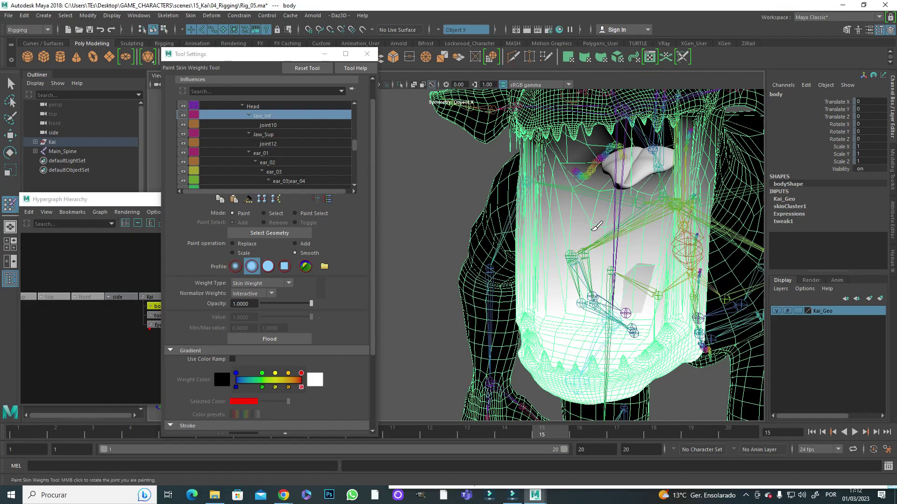
pyautogui.keyDown('alt'); pyautogui.moveTo(663, 192); pyautogui.dragTo(586, 306); pyautogui.keyUp('alt')
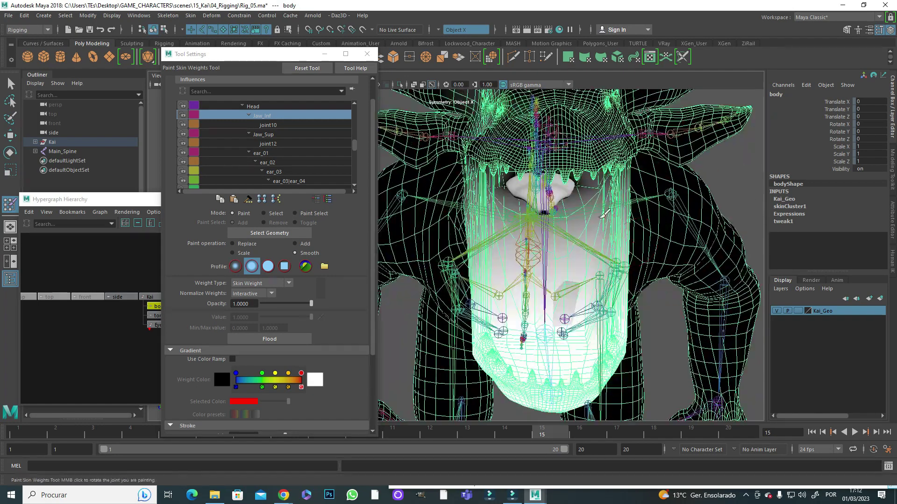
pyautogui.moveTo(606, 212)
pyautogui.keyDown('alt'); pyautogui.mouseDown()
pyautogui.moveTo(485, 327)
pyautogui.moveTo(519, 340)
pyautogui.moveTo(594, 276)
pyautogui.moveTo(612, 243)
pyautogui.mouseUp(); pyautogui.keyUp('alt')
pyautogui.keyDown('alt'); pyautogui.moveTo(618, 173); pyautogui.dragTo(498, 302); pyautogui.keyUp('alt')
pyautogui.keyDown('alt'); pyautogui.moveTo(503, 350); pyautogui.dragTo(514, 312); pyautogui.keyUp('alt')
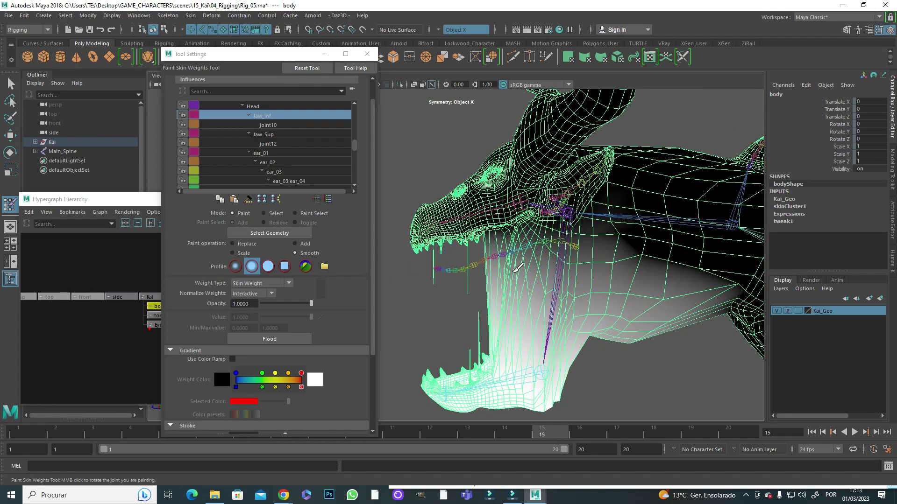
pyautogui.keyDown('alt'); pyautogui.moveTo(556, 290); pyautogui.dragTo(545, 316); pyautogui.keyUp('alt')
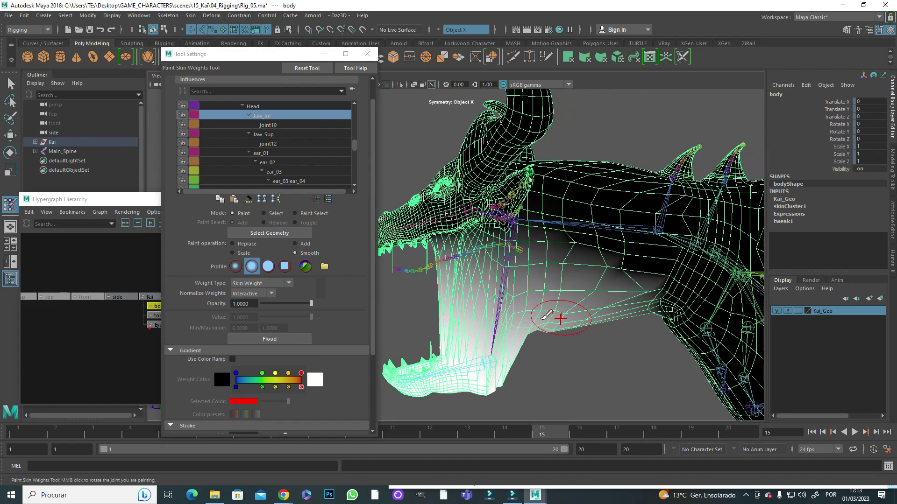
pyautogui.moveTo(582, 288)
pyautogui.keyDown('alt'); pyautogui.mouseDown()
pyautogui.moveTo(608, 275)
pyautogui.moveTo(590, 267)
pyautogui.mouseUp(); pyautogui.keyUp('alt')
pyautogui.press('q')
pyautogui.scroll(3, 532, 313)
# Hide the joints and switch the dragon mesh to vertex selection.
pyautogui.rightClick(499, 219)
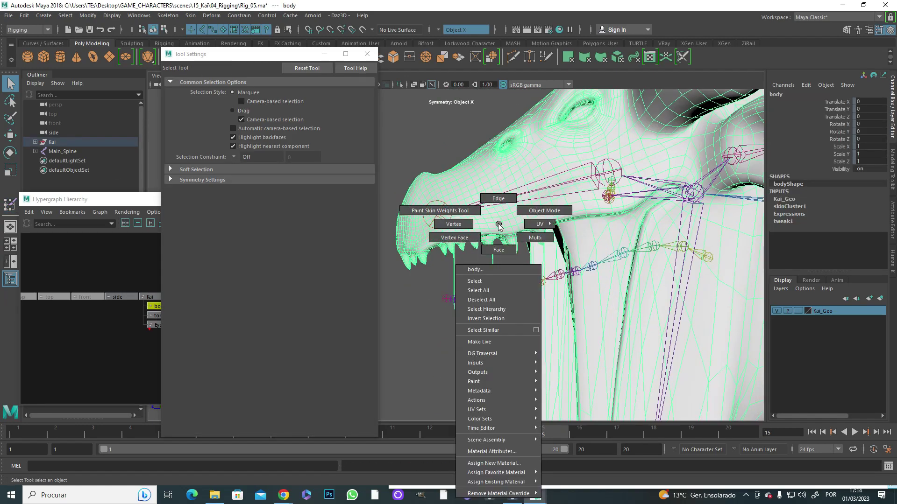
pyautogui.moveTo(233, 53); pyautogui.dragTo(189, 159)
pyautogui.click(231, 75)
pyautogui.click(243, 213)
pyautogui.rightClick(499, 218)
pyautogui.click(453, 217)
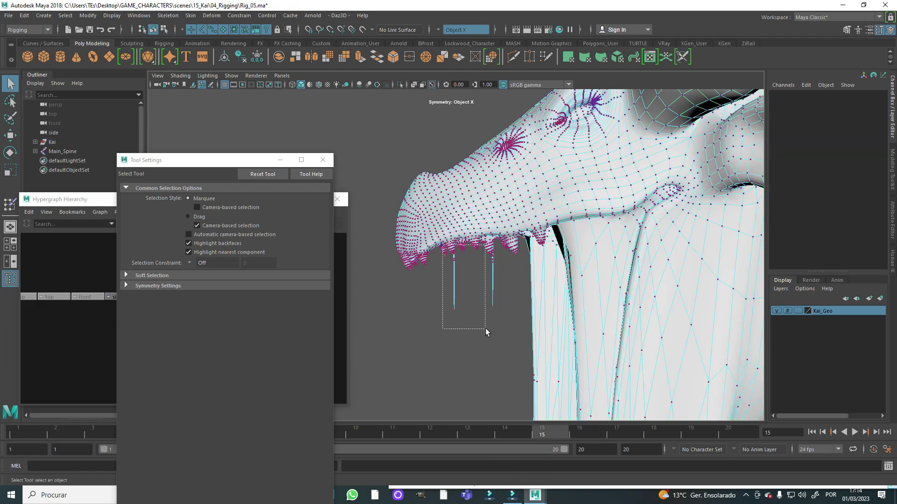
pyautogui.click(190, 16)
pyautogui.click(230, 120)
# Select the stretched vertices under the upper teeth and apply a skin weight fix.
pyautogui.keyDown('alt'); pyautogui.moveTo(327, 233); pyautogui.dragTo(464, 276); pyautogui.keyUp('alt')
pyautogui.scroll(5, 464, 276)
pyautogui.keyDown('alt'); pyautogui.moveTo(464, 276); pyautogui.dragTo(617, 282, button='middle'); pyautogui.keyUp('alt')
pyautogui.scroll(-5, 617, 282)
pyautogui.moveTo(475, 259); pyautogui.dragTo(528, 322)
pyautogui.click(191, 15)
pyautogui.click(226, 120)
pyautogui.keyDown('alt'); pyautogui.moveTo(427, 212); pyautogui.dragTo(444, 179, button='right'); pyautogui.keyUp('alt')
# Show the joints again and rotate Jaw_Inf to open the lower jaw for testing.
pyautogui.press('F8')
pyautogui.click(646, 435)
pyautogui.click(56, 434)
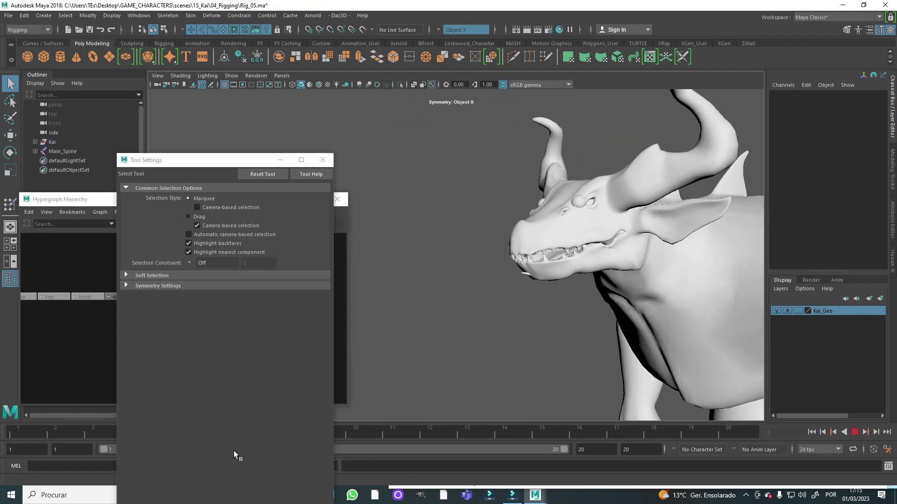
pyautogui.click(231, 75)
pyautogui.click(247, 174)
pyautogui.click(560, 297)
pyautogui.press('e')
pyautogui.moveTo(559, 297); pyautogui.dragTo(467, 205)
pyautogui.click(460, 204)
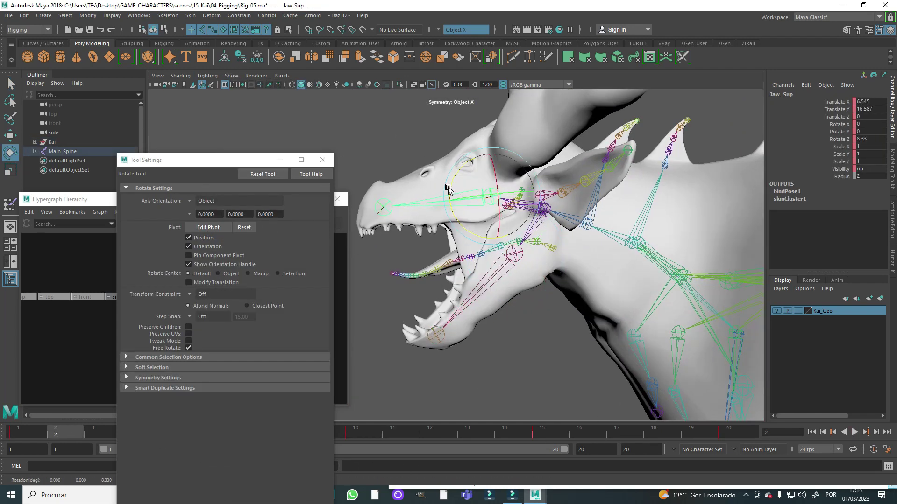
# Paint skin weights on the body, smoothing the neck, and lower brush opacity to near zero.
pyautogui.click(584, 304)
pyautogui.click(191, 15)
pyautogui.click(219, 67)
pyautogui.keyDown('alt'); pyautogui.moveTo(530, 326); pyautogui.dragTo(504, 258); pyautogui.keyUp('alt')
pyautogui.keyDown('alt'); pyautogui.moveTo(508, 299); pyautogui.dragTo(516, 261); pyautogui.keyUp('alt')
pyautogui.hotkey('ctrl', 'z')
pyautogui.hotkey('ctrl', 'z')
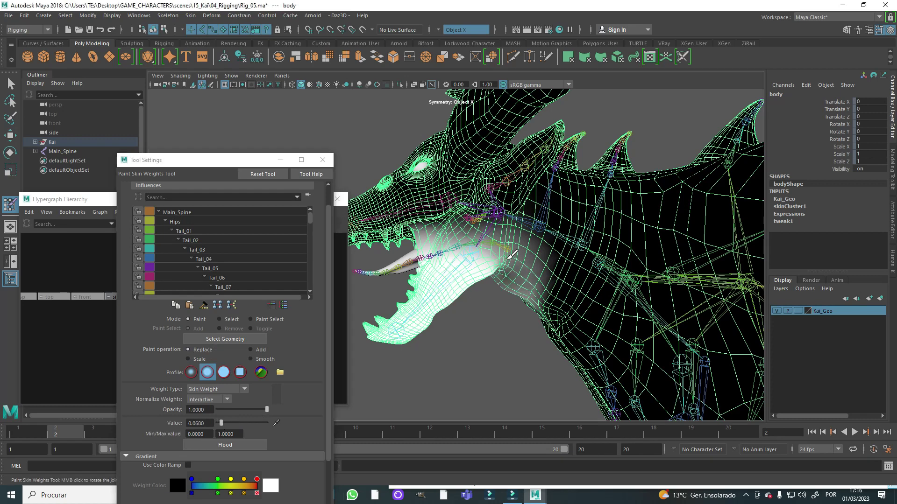
pyautogui.keyDown('shift'); pyautogui.moveTo(502, 264); pyautogui.dragTo(499, 315); pyautogui.keyUp('shift')
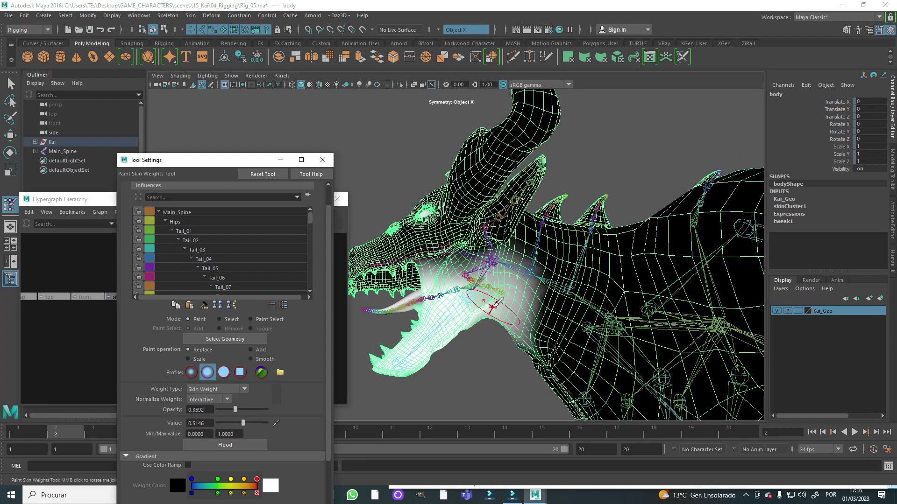
pyautogui.moveTo(226, 410); pyautogui.dragTo(218, 410)
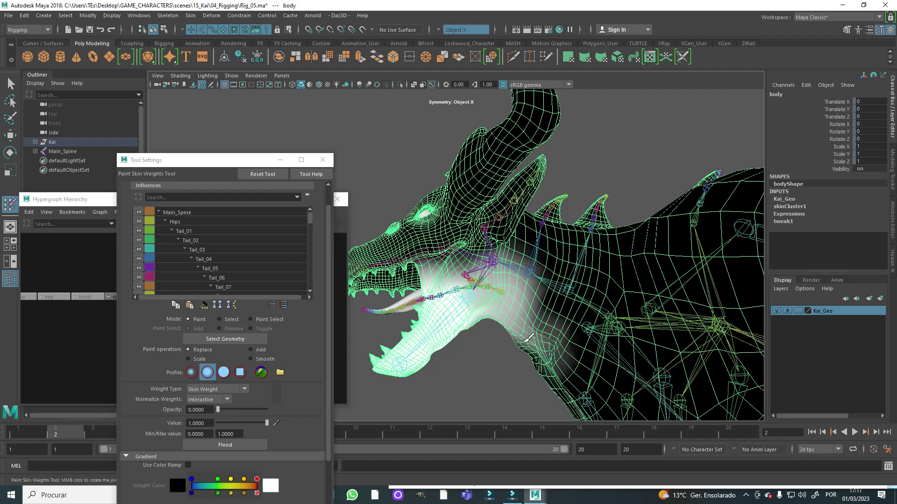
# Lightly paint and smooth the throat below the jaw, then check the Jaw_Sup and Jaw_Inf joints.
pyautogui.scroll(-1, 313, 389)
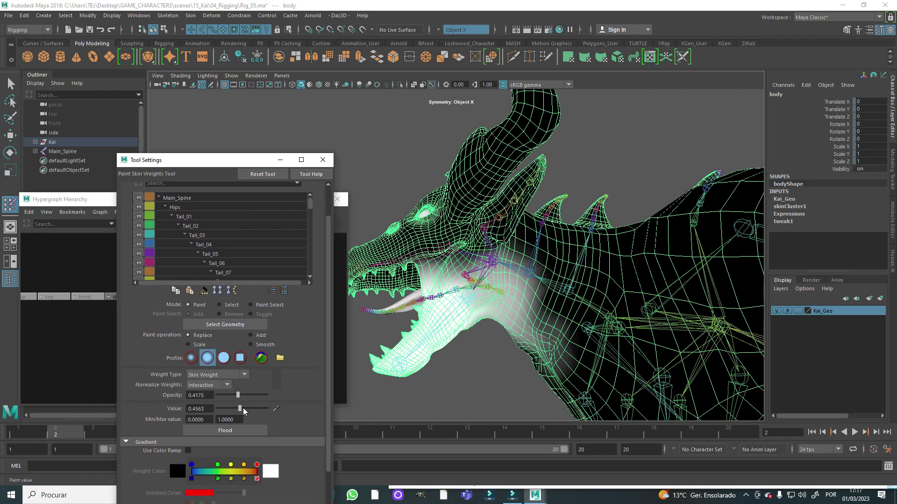
pyautogui.keyDown('alt'); pyautogui.moveTo(537, 322); pyautogui.dragTo(514, 299); pyautogui.keyUp('alt')
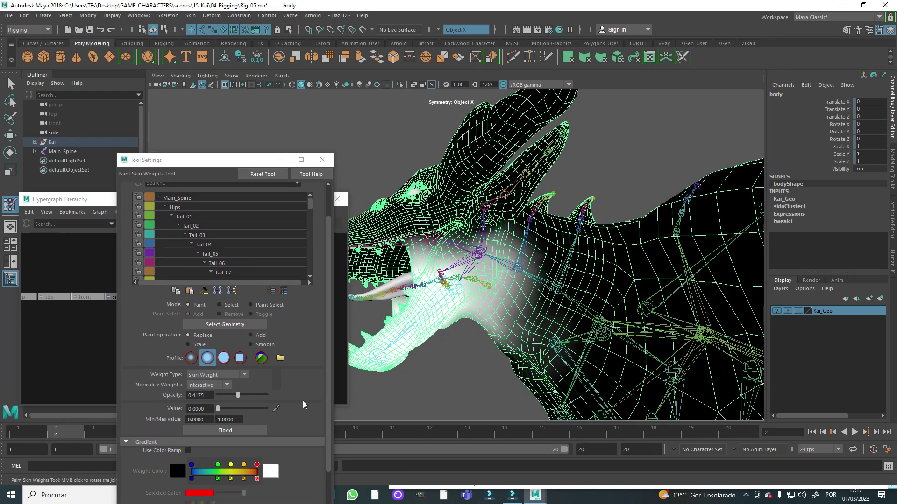
pyautogui.click(494, 312)
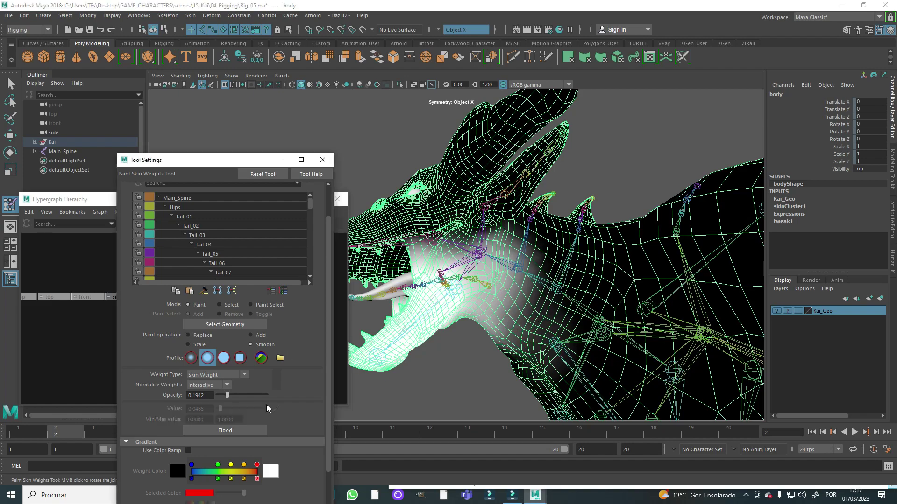
pyautogui.keyDown('alt'); pyautogui.moveTo(532, 335); pyautogui.dragTo(508, 345); pyautogui.keyUp('alt')
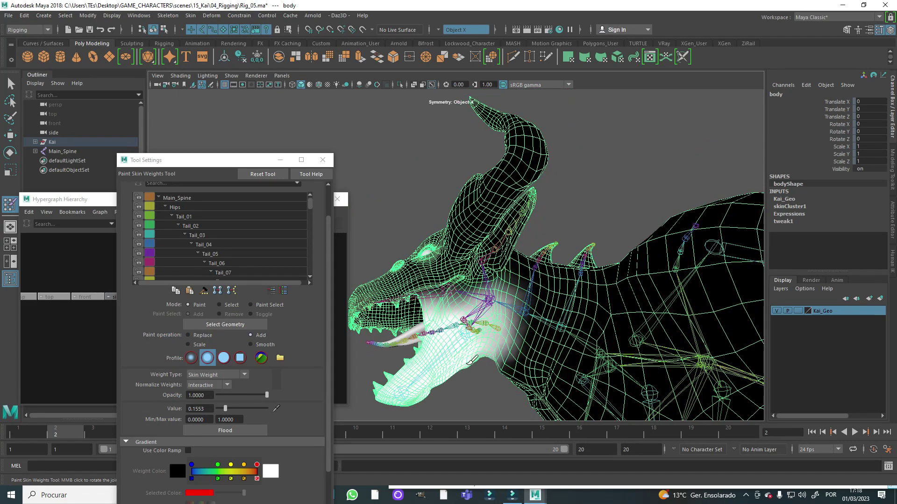
pyautogui.keyDown('alt'); pyautogui.moveTo(472, 359); pyautogui.dragTo(493, 308); pyautogui.keyUp('alt')
pyautogui.moveTo(449, 332)
pyautogui.mouseDown()
pyautogui.moveTo(533, 292)
pyautogui.moveTo(546, 264)
pyautogui.moveTo(562, 283)
pyautogui.mouseUp()
pyautogui.moveTo(511, 320)
pyautogui.keyDown('shift'); pyautogui.mouseDown()
pyautogui.moveTo(539, 300)
pyautogui.moveTo(519, 280)
pyautogui.moveTo(541, 275)
pyautogui.moveTo(541, 262)
pyautogui.moveTo(513, 264)
pyautogui.moveTo(442, 303)
pyautogui.mouseUp(); pyautogui.keyUp('shift')
pyautogui.press('q')
pyautogui.click(540, 257)
pyautogui.click(437, 309)
# Rotate the Neck_01 joint to bend the neck and swing the head up.
pyautogui.press('e')
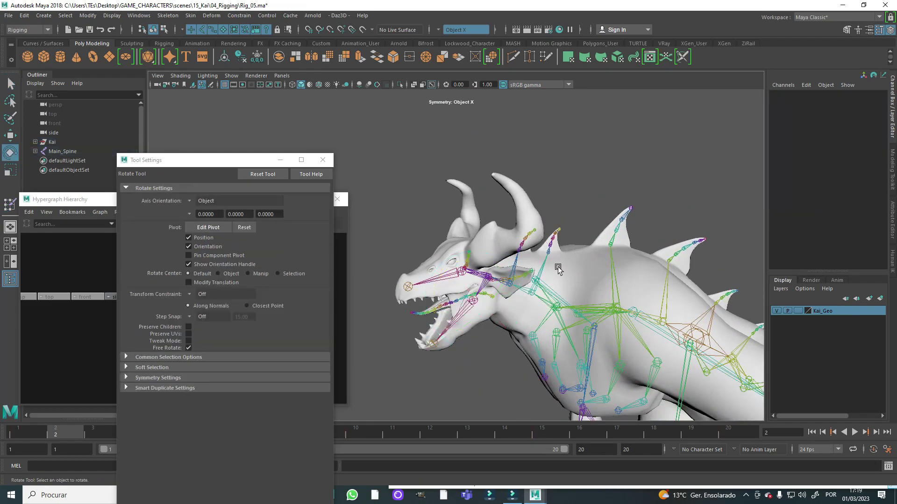
pyautogui.click(535, 281)
pyautogui.moveTo(534, 280); pyautogui.dragTo(525, 262)
pyautogui.scroll(5, 525, 303)
# Paint the body's Neck_02 weights with Replace and smooth the Neck_01 weights along the neck.
pyautogui.click(525, 303)
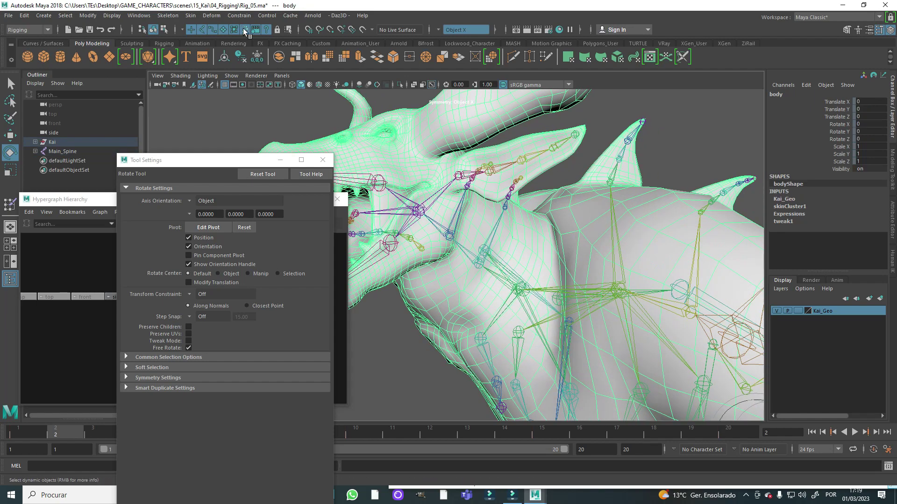
pyautogui.click(190, 15)
pyautogui.click(220, 84)
pyautogui.moveTo(308, 205); pyautogui.dragTo(308, 238)
pyautogui.click(215, 214)
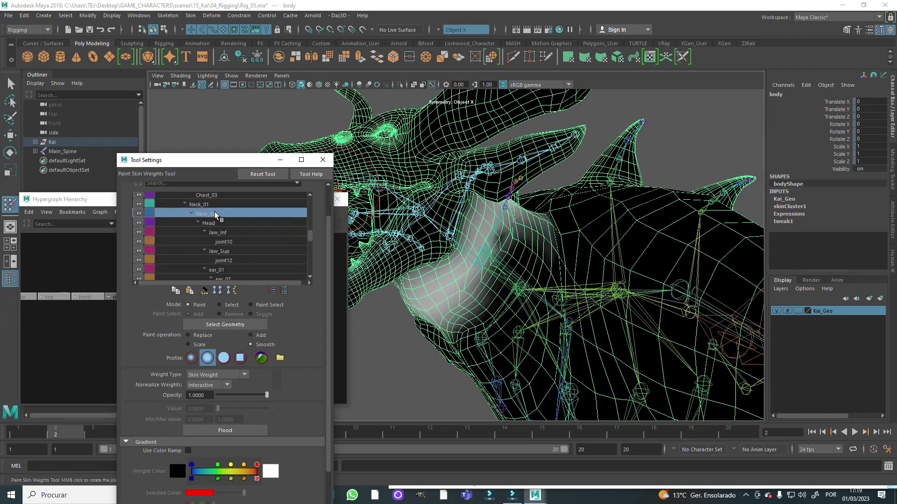
pyautogui.click(202, 335)
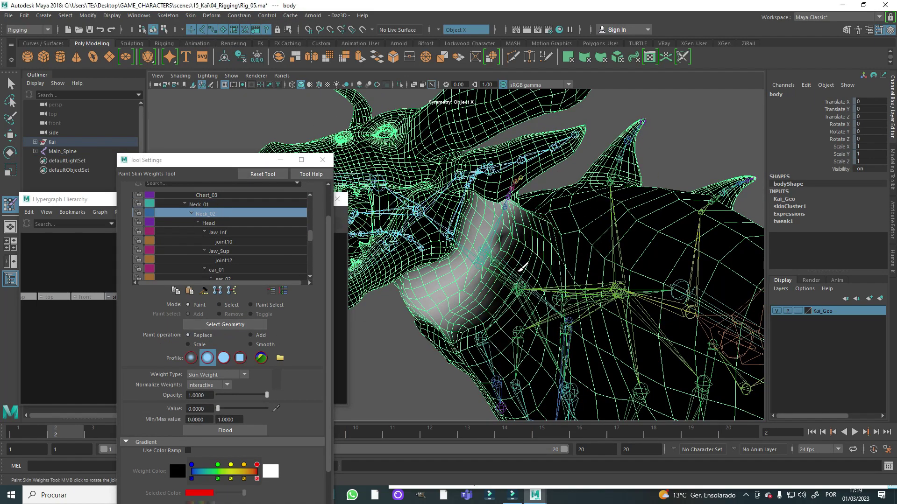
pyautogui.moveTo(549, 242)
pyautogui.mouseDown()
pyautogui.moveTo(551, 280)
pyautogui.moveTo(546, 261)
pyautogui.moveTo(537, 276)
pyautogui.moveTo(547, 248)
pyautogui.moveTo(499, 338)
pyautogui.moveTo(478, 258)
pyautogui.mouseUp()
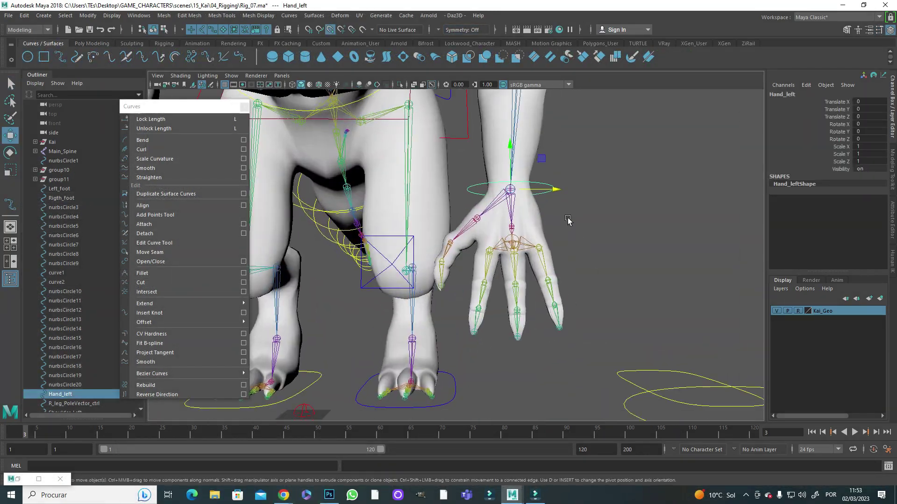
# Move and slightly shrink the left hand control, then frame the finger and hand-base controls.
pyautogui.keyDown('alt'); pyautogui.moveTo(568, 221); pyautogui.dragTo(575, 252); pyautogui.keyUp('alt')
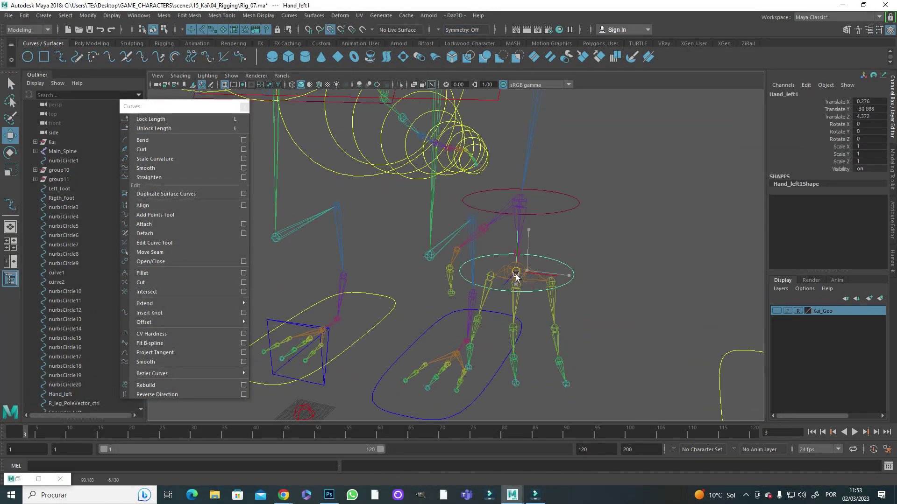
pyautogui.keyDown('alt'); pyautogui.moveTo(518, 280); pyautogui.dragTo(553, 313); pyautogui.keyUp('alt')
pyautogui.keyDown('alt'); pyautogui.moveTo(487, 294); pyautogui.dragTo(557, 302); pyautogui.keyUp('alt')
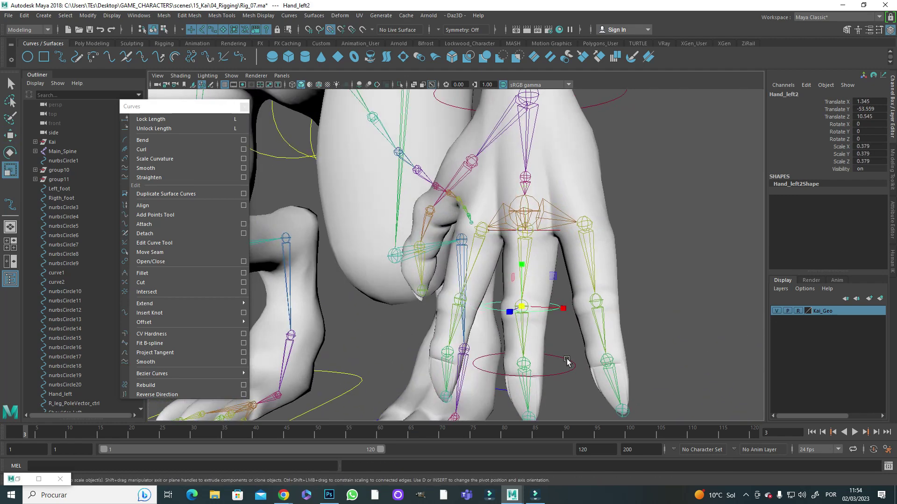
pyautogui.click(566, 361)
pyautogui.press('f')
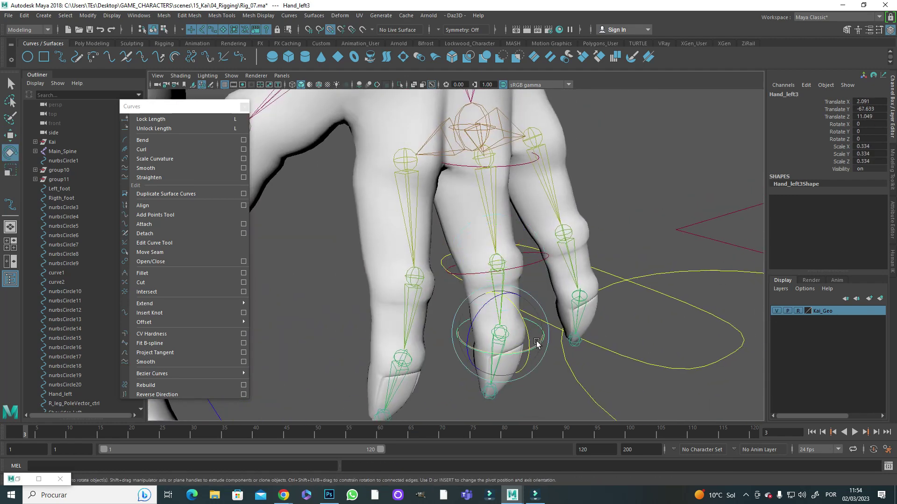
pyautogui.scroll(-4, 536, 343)
pyautogui.click(481, 322)
pyautogui.press('f')
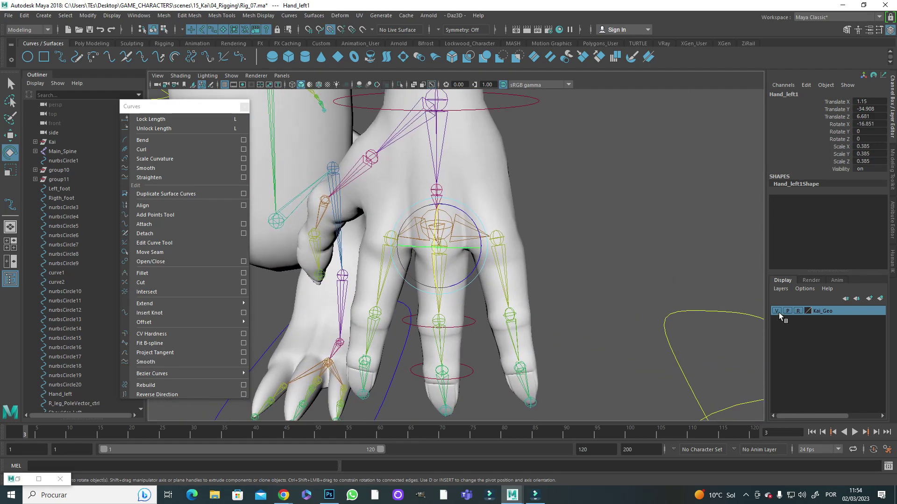
# Duplicate the circle control onto more finger joints, tilting, moving and scaling each copy to fit.
pyautogui.click(776, 311)
pyautogui.hotkey('ctrl', 'd')
pyautogui.press('w')
pyautogui.moveTo(538, 246); pyautogui.dragTo(537, 255)
pyautogui.hotkey('ctrl', 'd')
pyautogui.press('w')
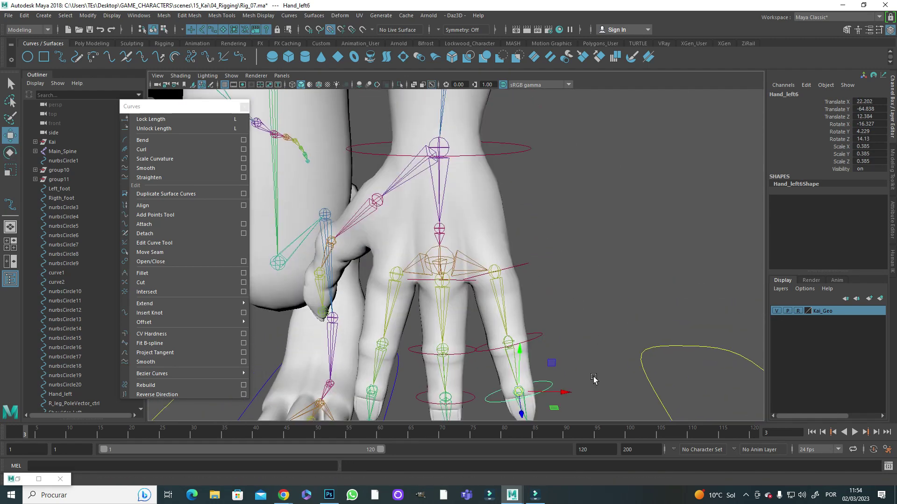
pyautogui.press('r')
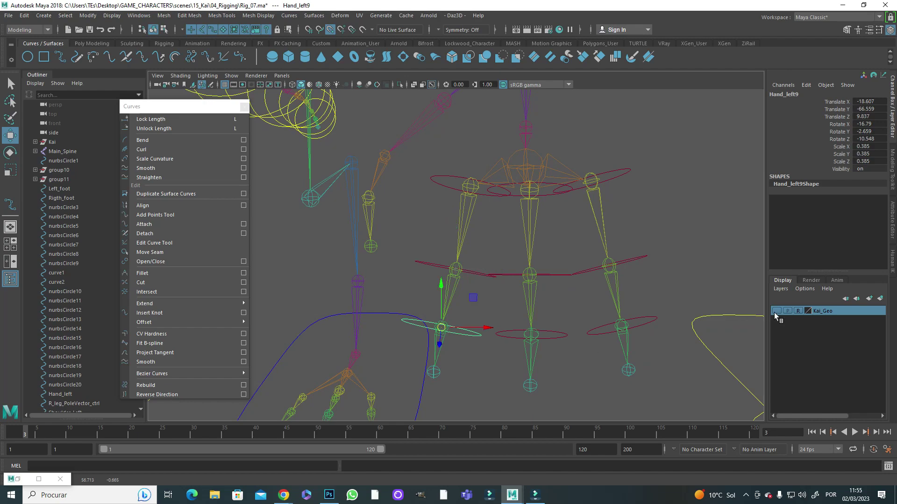
pyautogui.click(776, 311)
pyautogui.press('r')
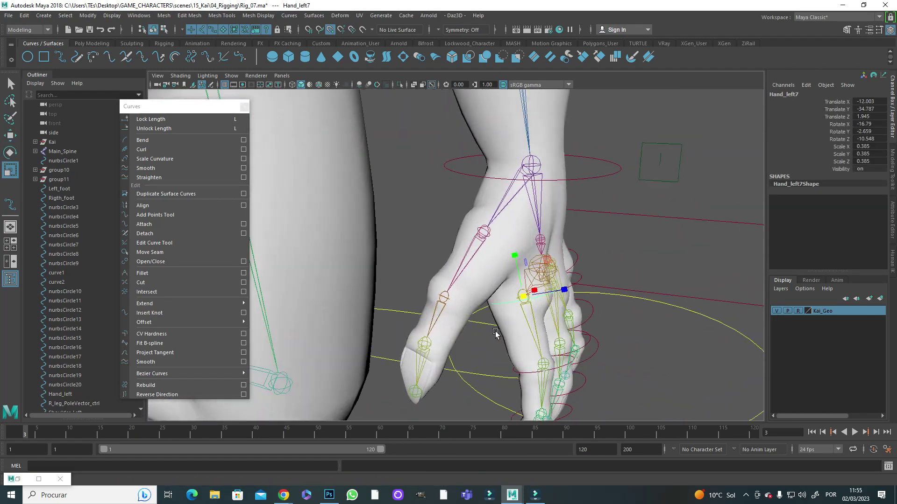
pyautogui.press('w')
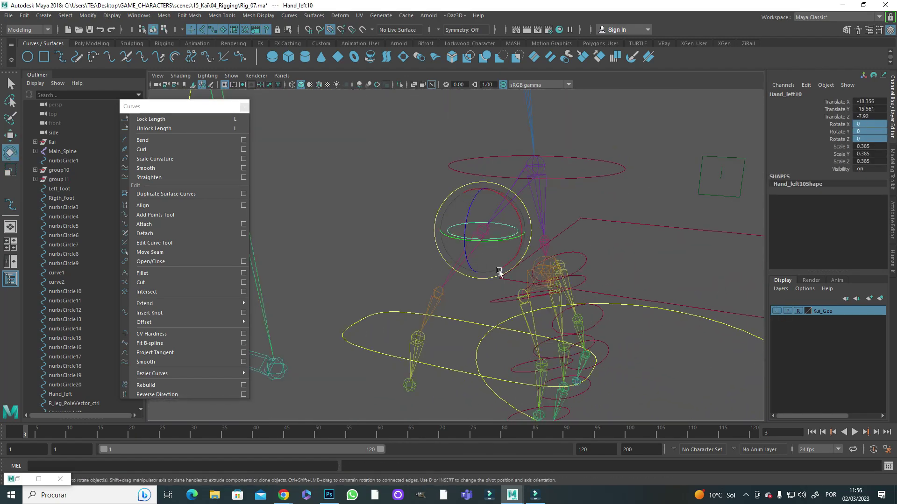
pyautogui.press('w')
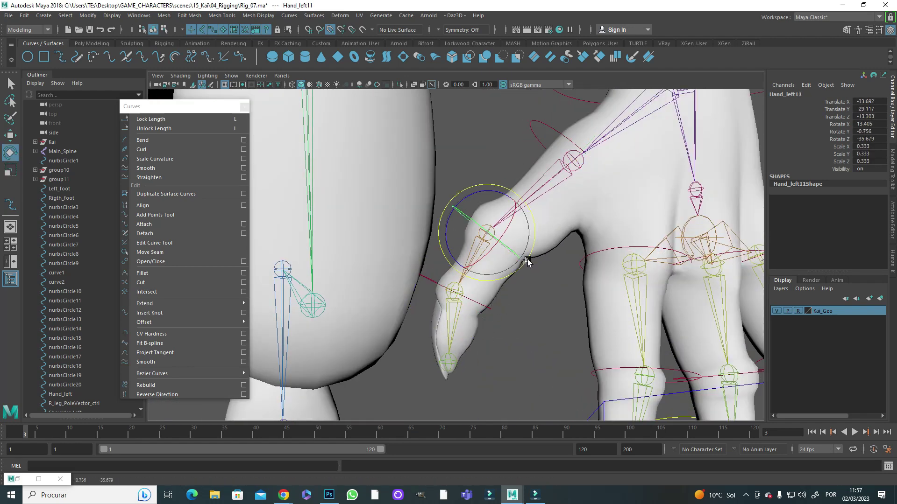
# Reshape the thumb control by moving its CVs, then select Hand_left10.
pyautogui.press('F8')
pyautogui.moveTo(429, 182); pyautogui.dragTo(510, 250)
pyautogui.press('w')
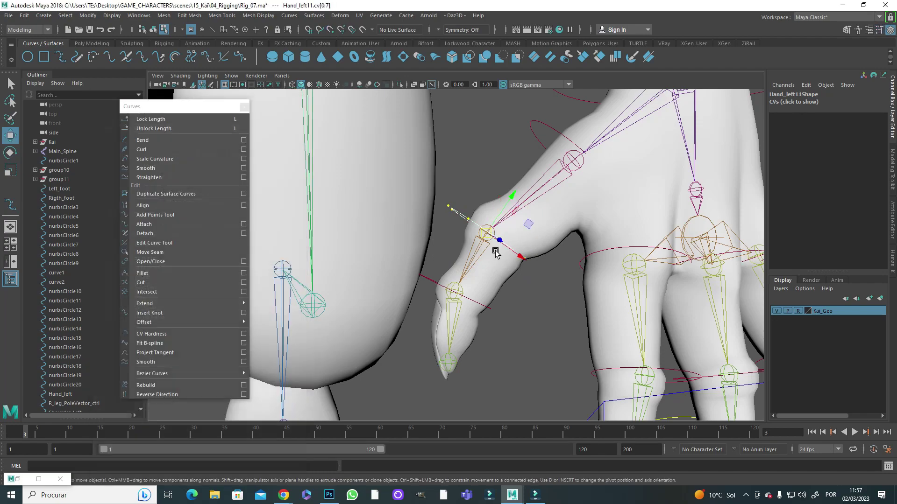
pyautogui.press('F8')
pyautogui.click(488, 307)
pyautogui.keyDown('alt'); pyautogui.moveTo(488, 307); pyautogui.dragTo(589, 281); pyautogui.keyUp('alt')
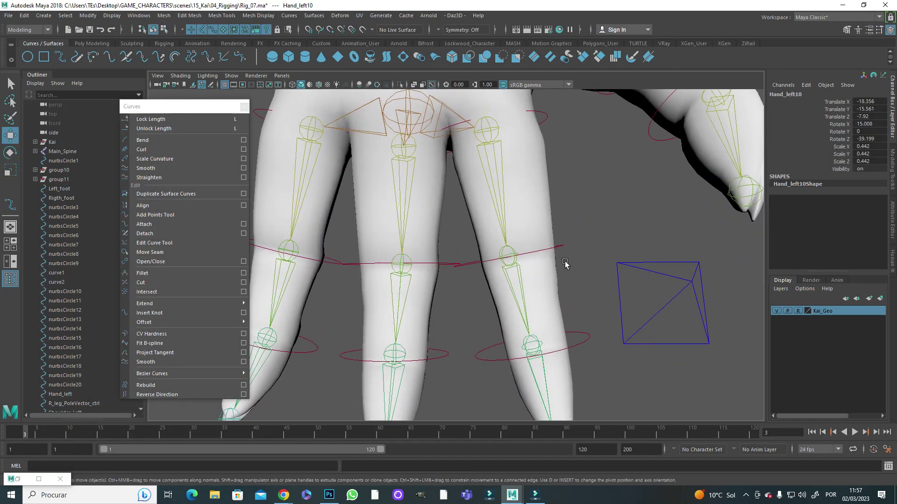
# Select Hand_left9's CVs to reshape it, then bring the hand into a front close-up.
pyautogui.press('F8')
pyautogui.keyDown('alt'); pyautogui.moveTo(474, 265); pyautogui.dragTo(420, 248); pyautogui.keyUp('alt')
pyautogui.moveTo(420, 248); pyautogui.dragTo(590, 328)
pyautogui.scroll(-10, 486, 342)
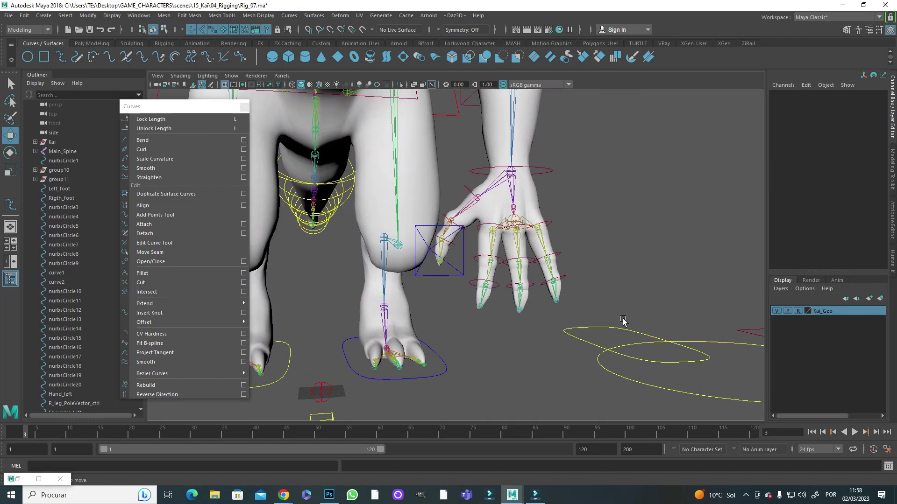
pyautogui.keyDown('alt'); pyautogui.moveTo(485, 342); pyautogui.dragTo(537, 304); pyautogui.keyUp('alt')
pyautogui.click(537, 304)
pyautogui.scroll(5, 537, 304)
# Rename the thumb controls to the Thumb series, starting with the base control.
pyautogui.click(509, 275)
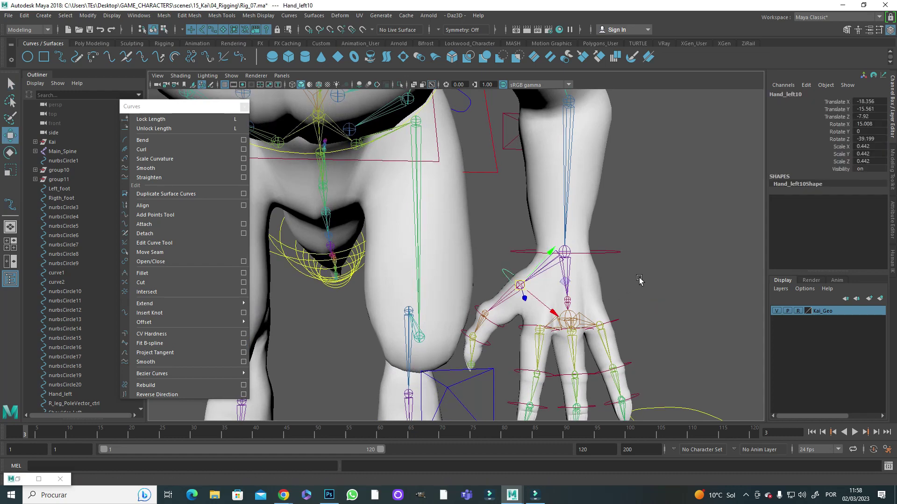
pyautogui.click(787, 94)
pyautogui.write('Thumb_02')
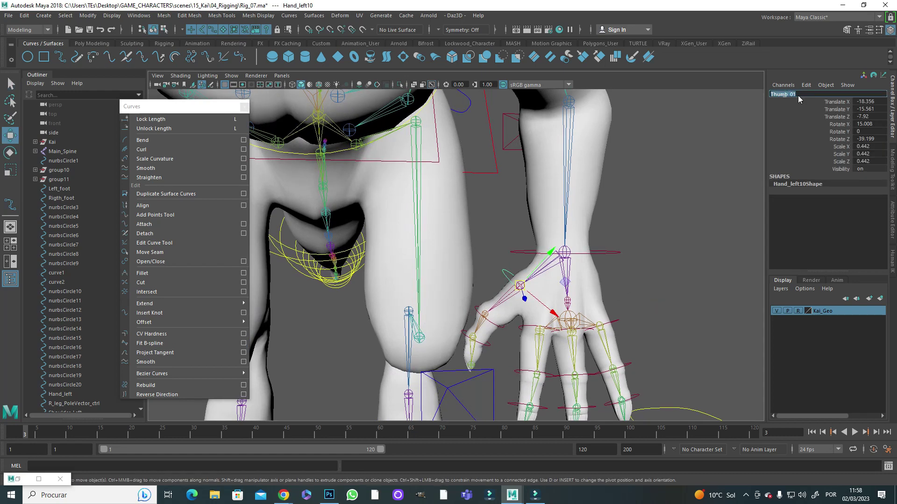
pyautogui.scroll(3, 532, 280)
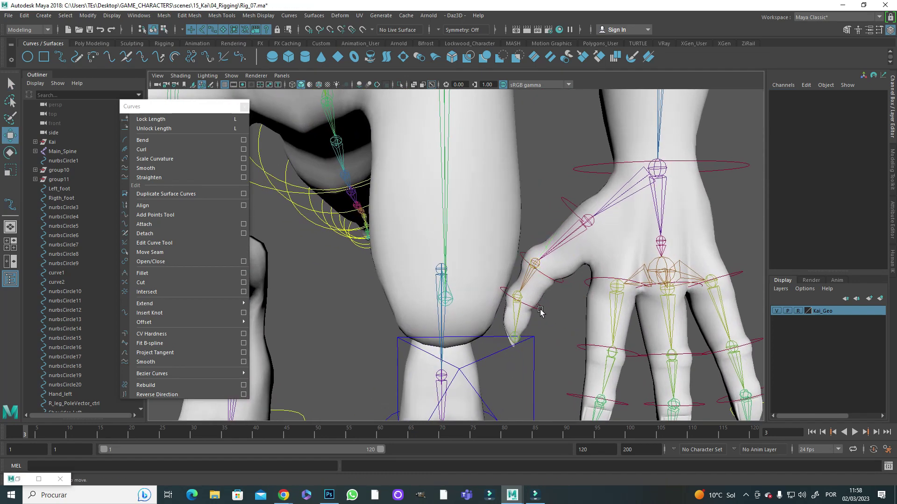
pyautogui.click(523, 299)
pyautogui.scroll(2, 478, 275)
pyautogui.hotkey('ctrl', 'z')
pyautogui.hotkey('ctrl', 'z')
pyautogui.hotkey('ctrl', 'z')
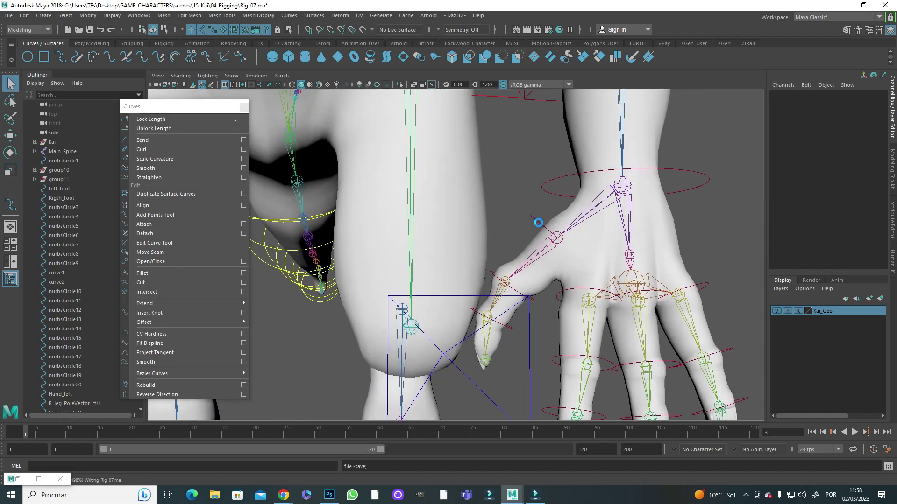
# Freeze Thumb_03's transforms to zero.
pyautogui.click(88, 15)
pyautogui.click(100, 23)
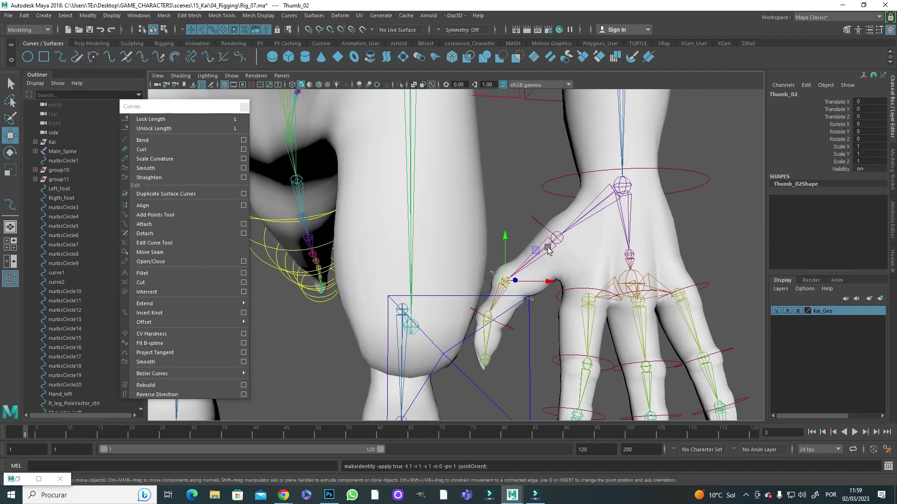
pyautogui.hotkey('shift', 'z')
pyautogui.hotkey('shift', 'z')
pyautogui.hotkey('shift', 'z')
pyautogui.click(88, 15)
pyautogui.click(116, 55)
# Rename the index finger controls to the Indi series, ending with Indi_03.
pyautogui.hotkey('ctrl', 'z')
pyautogui.hotkey('ctrl', 'z')
pyautogui.hotkey('ctrl', 'z')
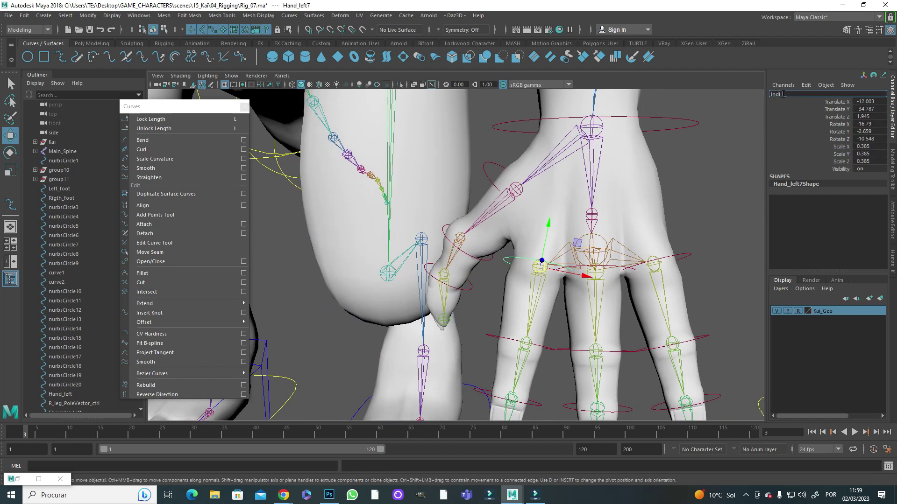
pyautogui.hotkey('ctrl', 'z')
pyautogui.hotkey('ctrl', 'z')
pyautogui.hotkey('ctrl', 'z')
pyautogui.hotkey('ctrl', 'z')
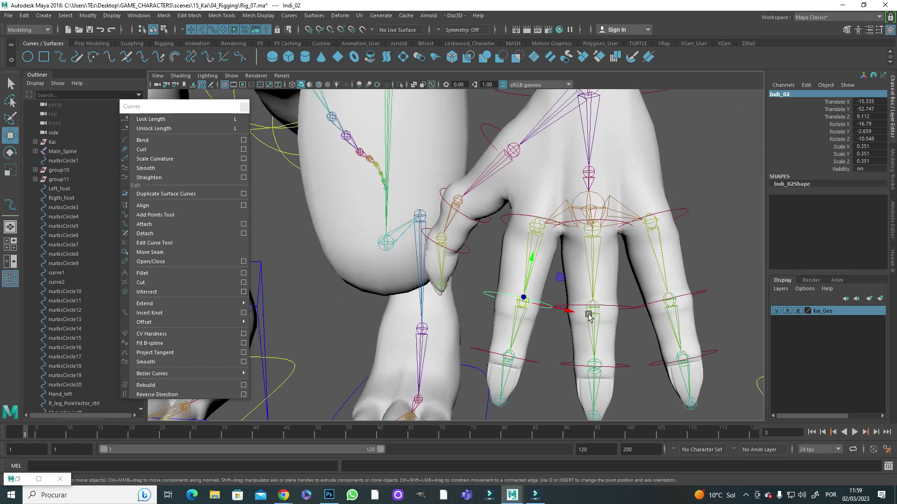
pyautogui.press('Return')
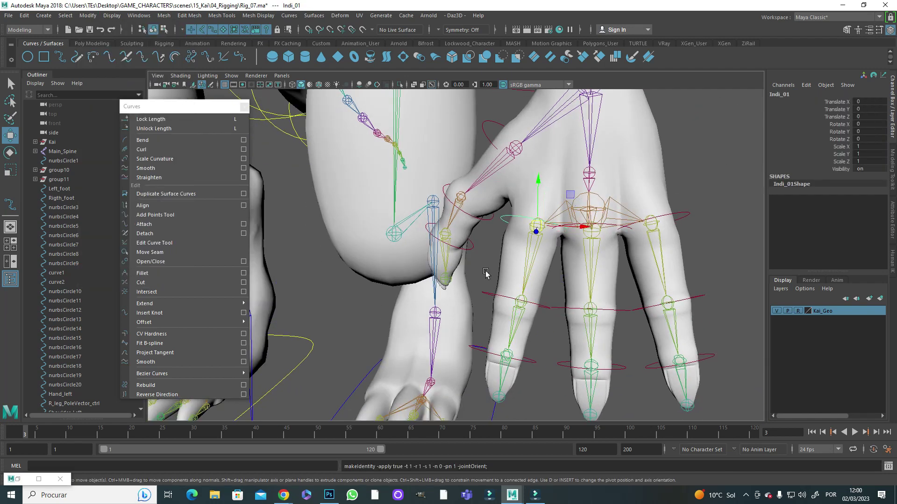
pyautogui.click(484, 344)
# Rename the middle finger controls Midlle_01 and Midlle_02.
pyautogui.keyDown('alt'); pyautogui.moveTo(507, 357); pyautogui.dragTo(582, 236); pyautogui.keyUp('alt')
pyautogui.click(582, 236)
pyautogui.click(786, 94)
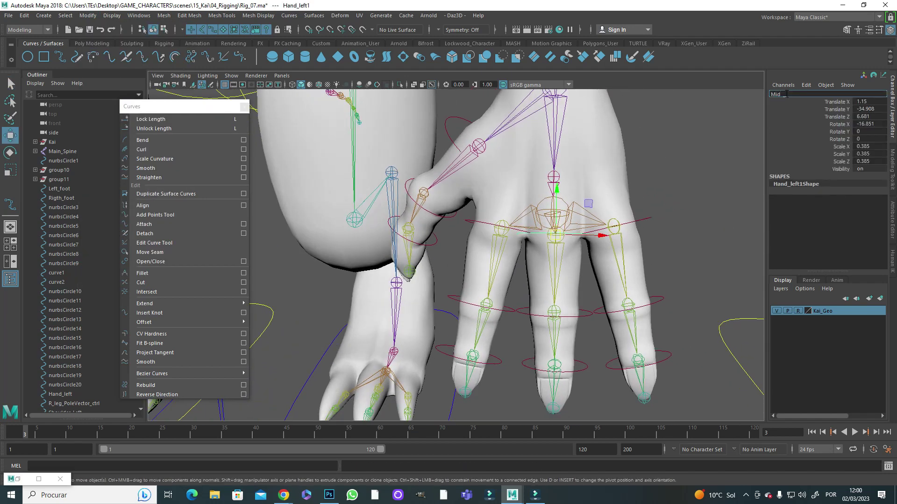
pyautogui.press('Return')
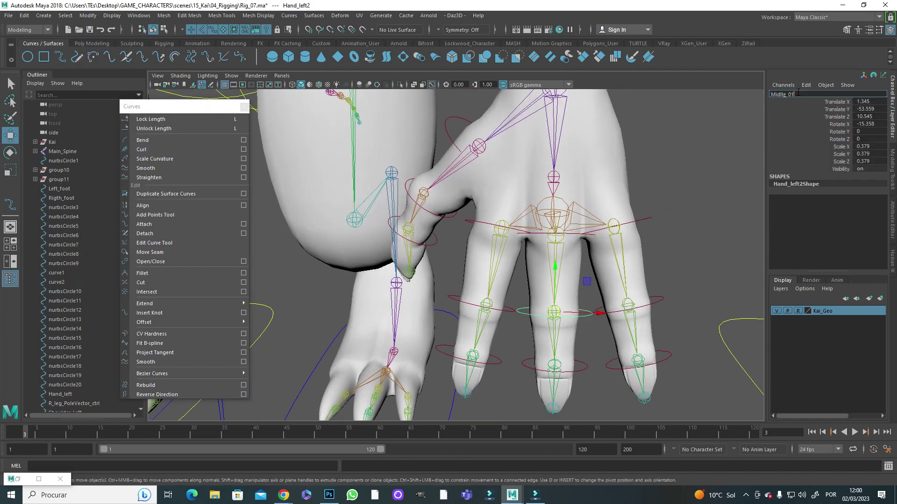
pyautogui.press('Down')
pyautogui.press('Return')
# Freeze the transforms of Midlle_02 and Midlle_03 to zero.
pyautogui.keyDown('alt'); pyautogui.moveTo(607, 211); pyautogui.dragTo(636, 220); pyautogui.keyUp('alt')
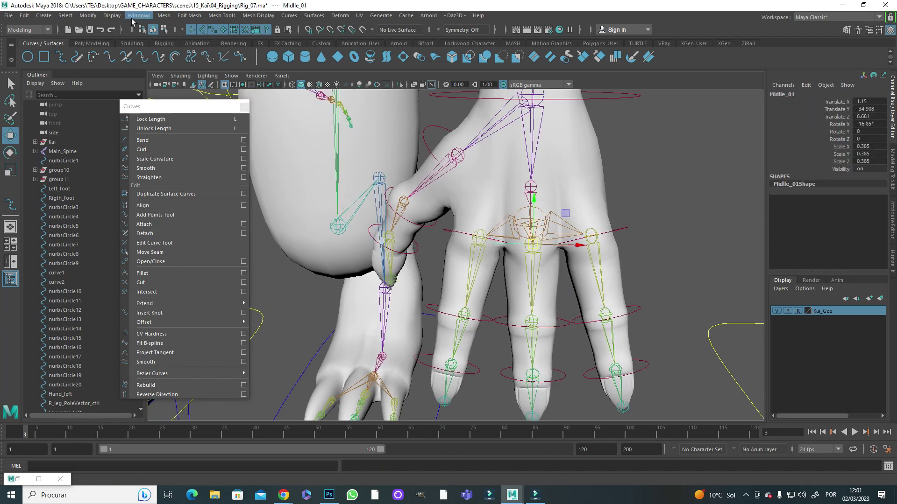
pyautogui.click(87, 15)
pyautogui.click(112, 47)
pyautogui.press('Down')
pyautogui.click(88, 15)
pyautogui.click(112, 46)
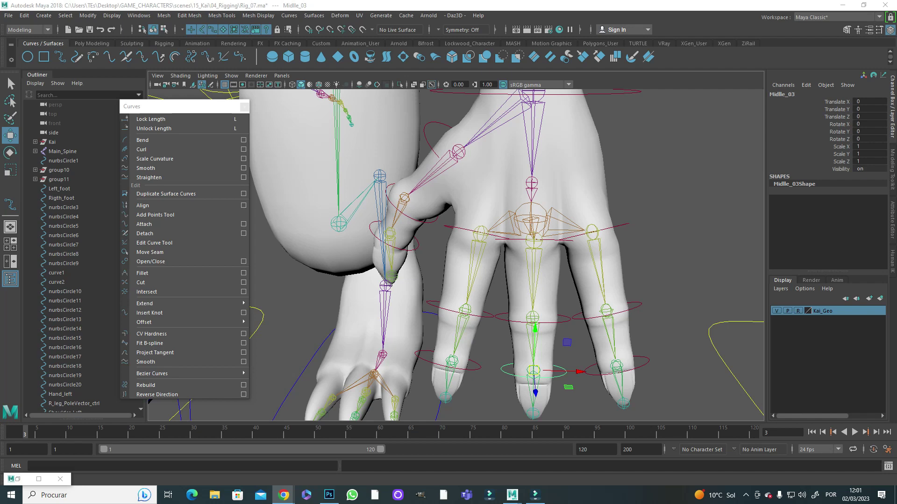
# Rename the pinky finger control Mini_01.
pyautogui.press('Down')
pyautogui.keyDown('alt'); pyautogui.moveTo(561, 234); pyautogui.dragTo(793, 124); pyautogui.keyUp('alt')
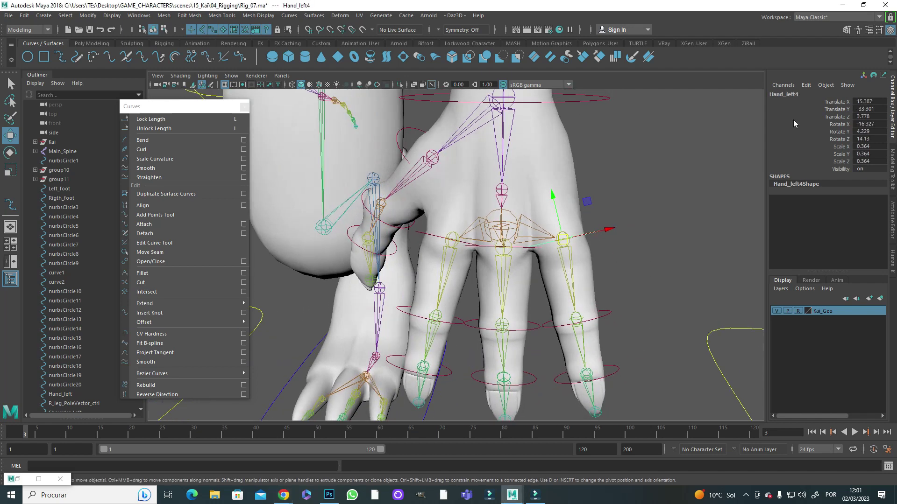
pyautogui.press('Return')
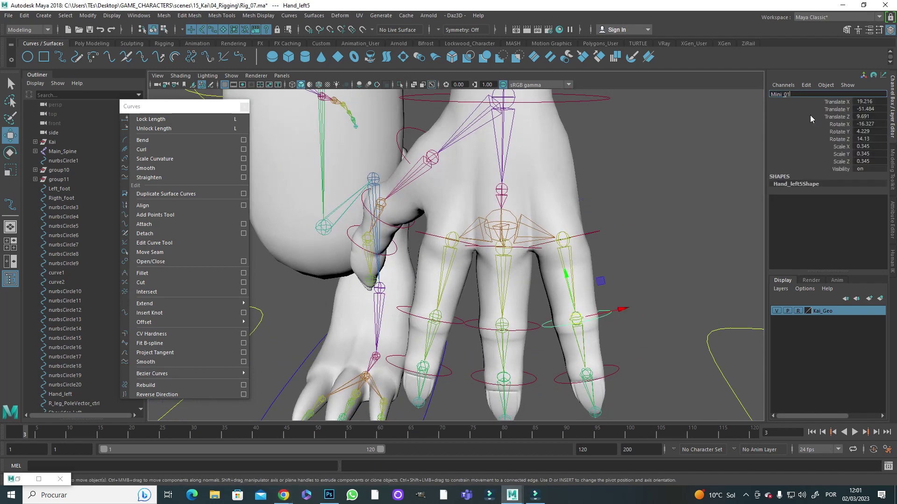
pyautogui.press('Down')
# Select the Midlle_01, Hand_left wrist and left shoulder controls in turn.
pyautogui.keyDown('alt'); pyautogui.moveTo(608, 280); pyautogui.dragTo(551, 299); pyautogui.keyUp('alt')
pyautogui.click(542, 332)
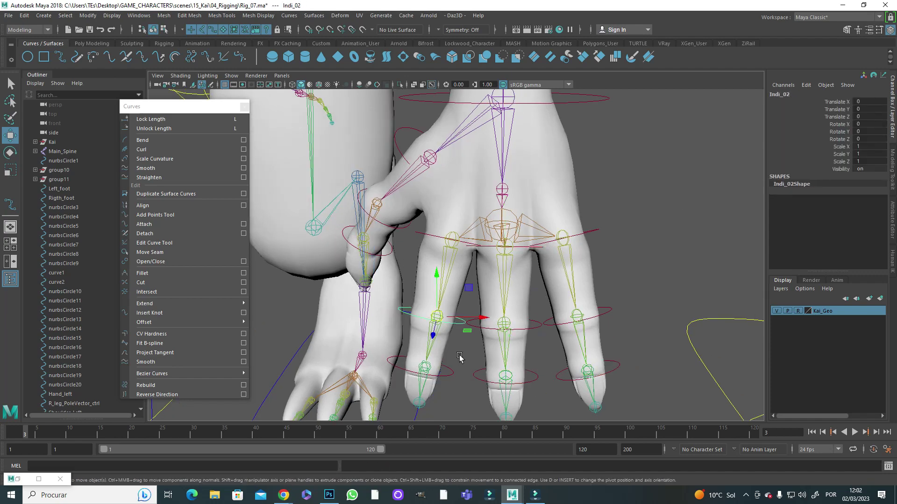
pyautogui.keyDown('alt'); pyautogui.moveTo(621, 364); pyautogui.dragTo(561, 280); pyautogui.keyUp('alt')
pyautogui.click(589, 161)
pyautogui.scroll(2, 589, 161)
pyautogui.scroll(-5, 590, 162)
pyautogui.click(537, 182)
# Hide joints in the viewport and select the elbow, Thumb_01 and Indi_01 controls.
pyautogui.click(577, 204)
pyautogui.click(231, 75)
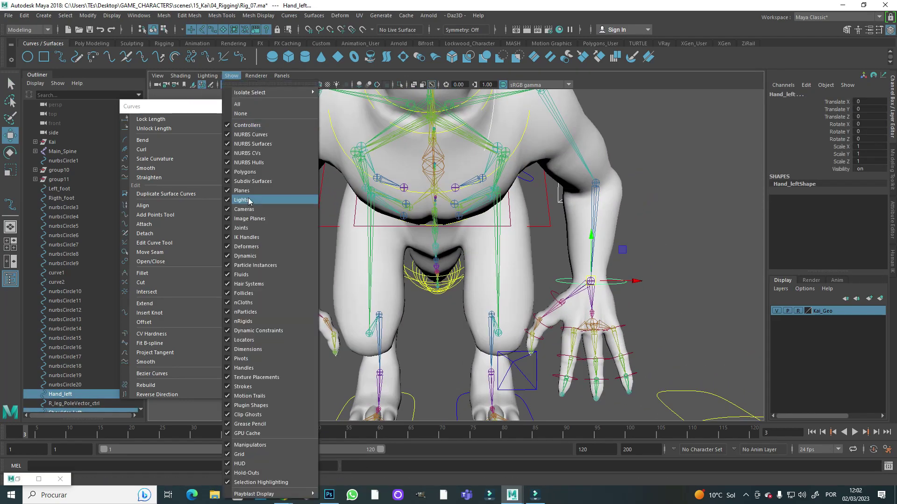
pyautogui.click(262, 230)
pyautogui.scroll(4, 552, 292)
pyautogui.click(552, 292)
pyautogui.scroll(-3, 605, 278)
pyautogui.click(605, 279)
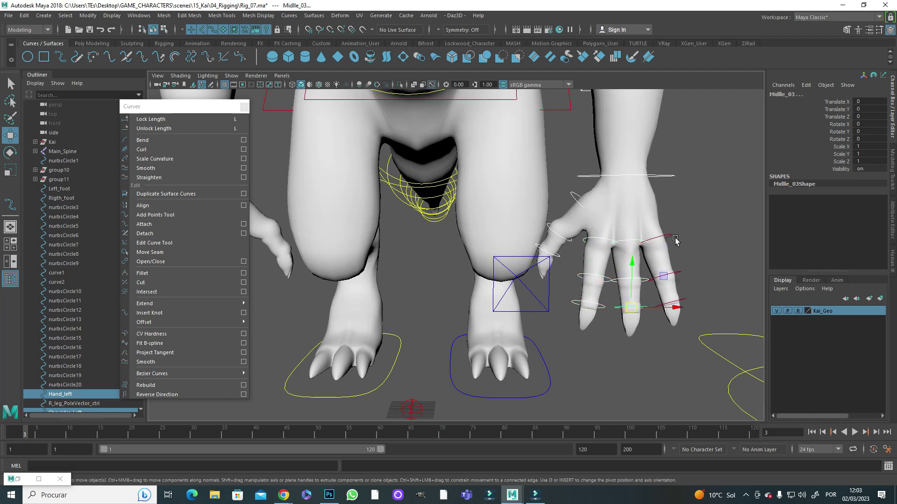
pyautogui.scroll(-6, 676, 240)
# Rename group12 to Left_Arm.
pyautogui.click(475, 380)
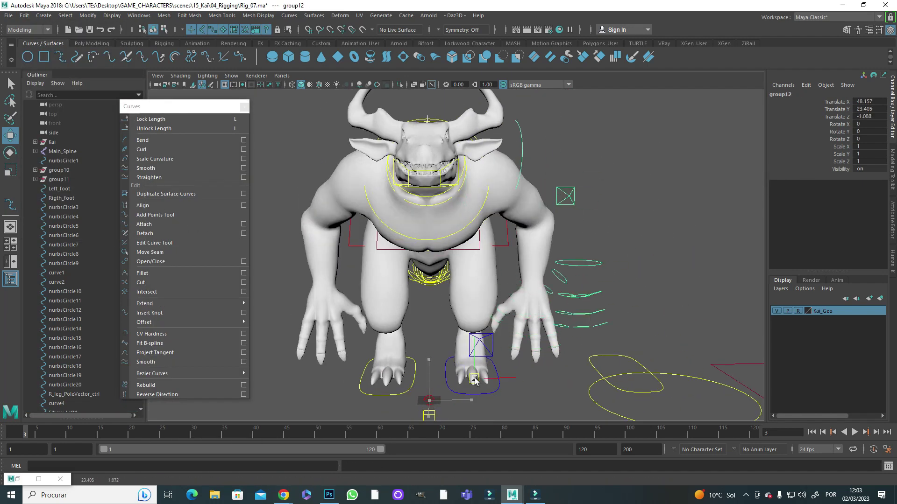
pyautogui.scroll(2, 474, 379)
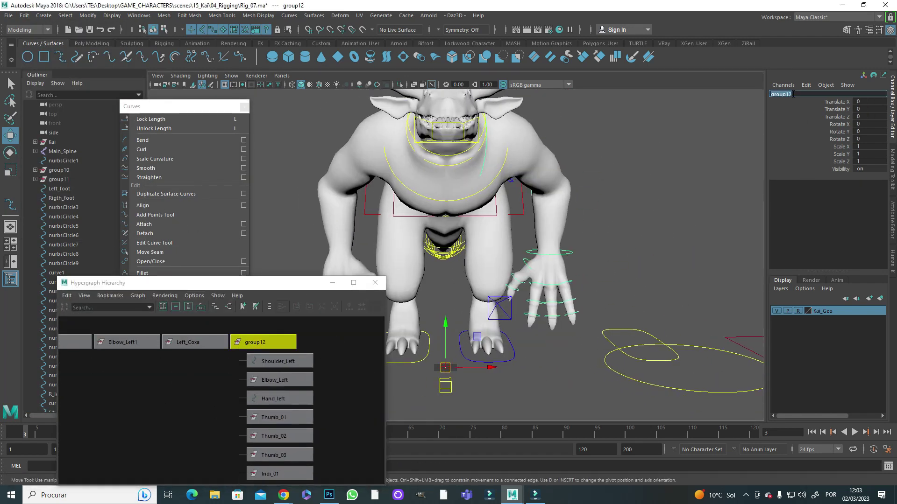
pyautogui.click(793, 94)
pyautogui.write('Left Arm1')
pyautogui.press('Return')
pyautogui.keyDown('alt'); pyautogui.moveTo(621, 261); pyautogui.dragTo(644, 296); pyautogui.keyUp('alt')
# Duplicate Left_Arm and isolate the copy, Left_Arm1, in the viewport.
pyautogui.hotkey('ctrl', 'd')
pyautogui.click(231, 75)
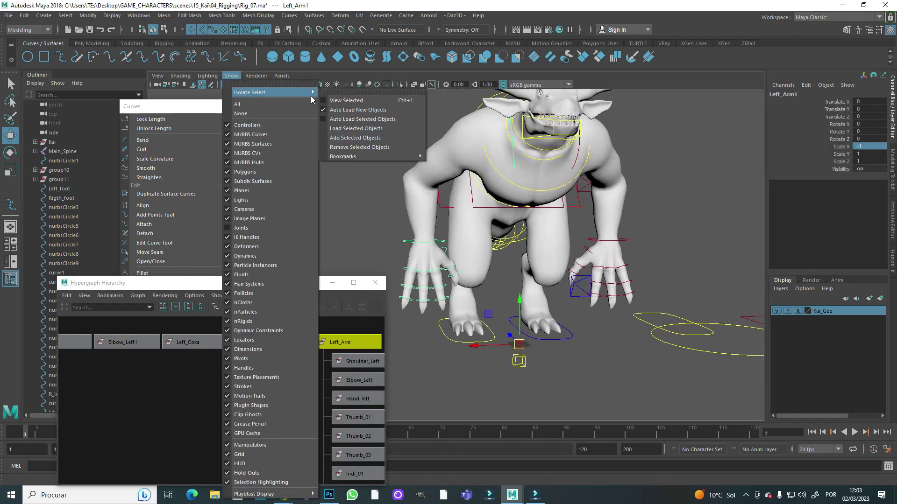
pyautogui.click(355, 100)
pyautogui.click(362, 361)
# Change the shoulder control's override colour in its attributes.
pyautogui.hotkey('ctrl', 'a')
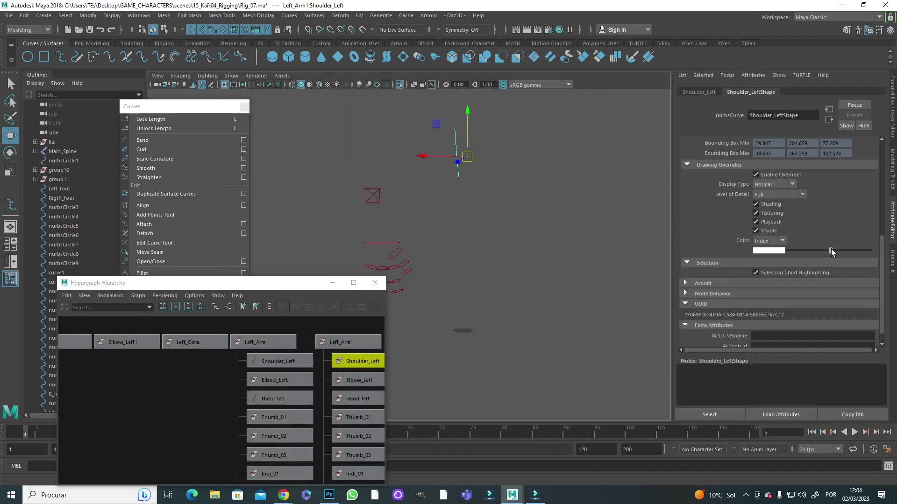
pyautogui.keyDown('alt'); pyautogui.moveTo(635, 246); pyautogui.dragTo(655, 246); pyautogui.keyUp('alt')
pyautogui.moveTo(848, 251); pyautogui.dragTo(862, 251)
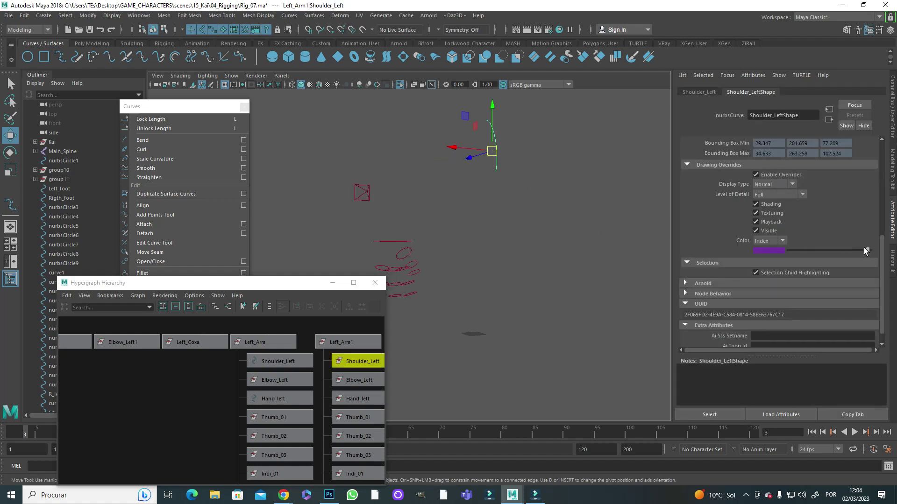
pyautogui.hotkey('ctrl', 'z')
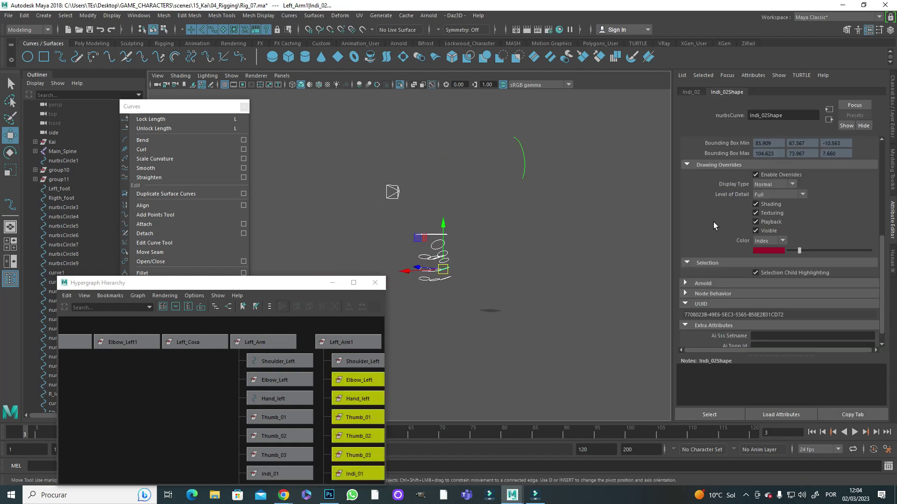
# Undo the colour changes made to the shoulder and finger controls.
pyautogui.hotkey('ctrl', 'z')
pyautogui.hotkey('ctrl', 'z')
pyautogui.hotkey('ctrl', 'z')
pyautogui.hotkey('ctrl', 'z')
pyautogui.hotkey('ctrl', 'z')
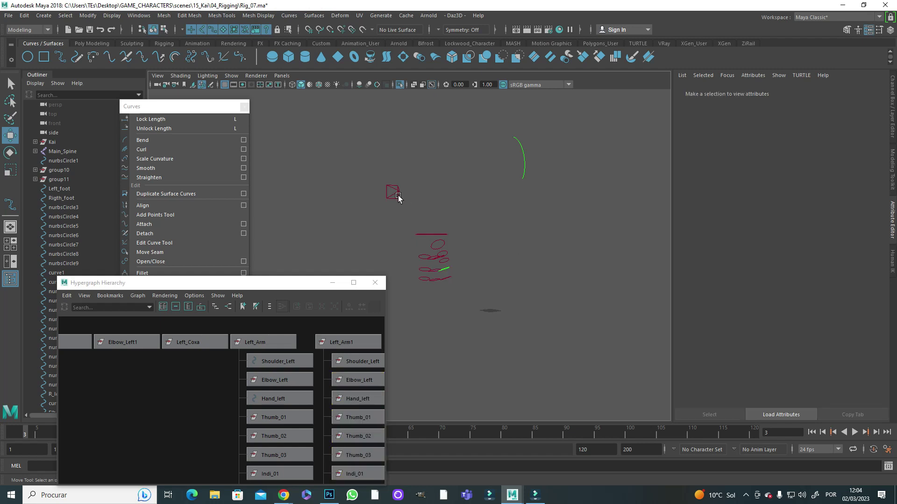
pyautogui.hotkey('ctrl', 'z')
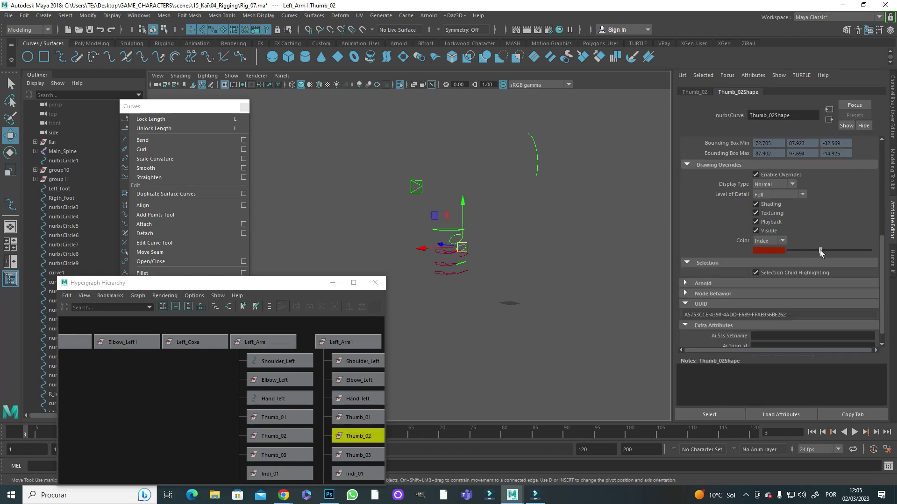
pyautogui.hotkey('ctrl', 'z')
pyautogui.hotkey('ctrl', 'z')
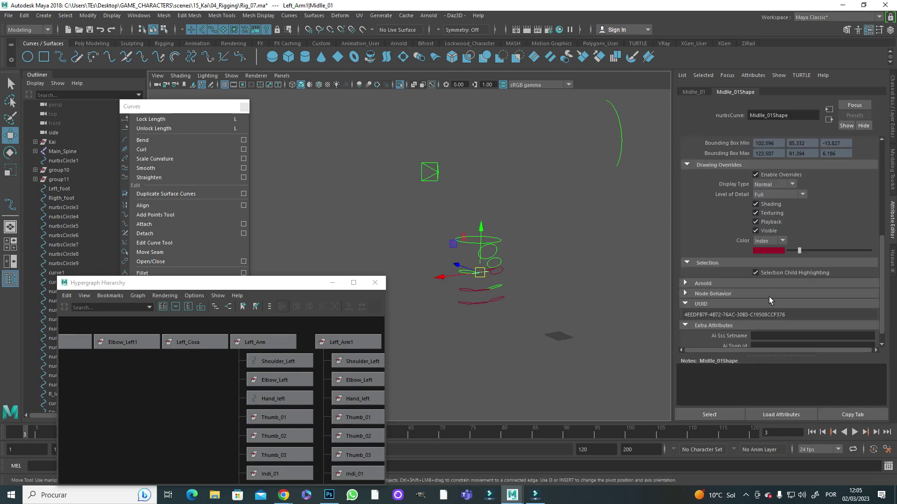
pyautogui.hotkey('ctrl', 'z')
pyautogui.hotkey('ctrl', 'z')
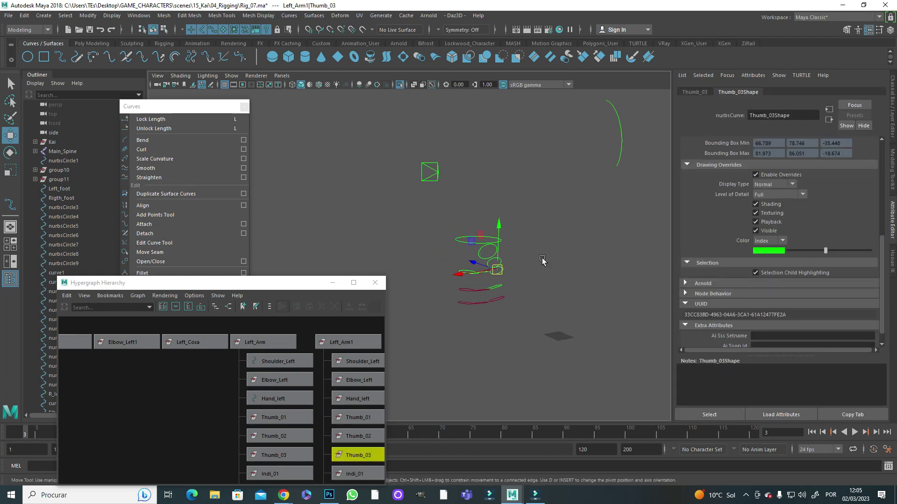
pyautogui.hotkey('ctrl', 'z')
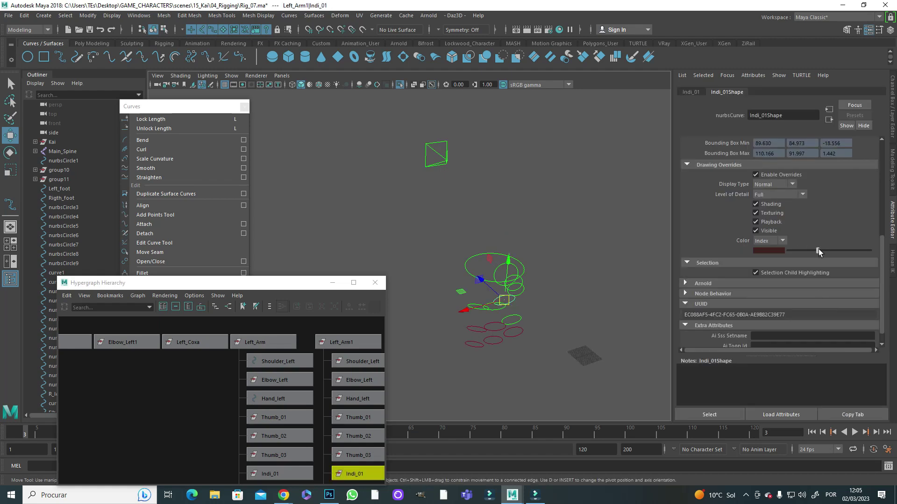
pyautogui.hotkey('ctrl', 'z')
pyautogui.hotkey('ctrl', 'z')
pyautogui.hotkey('ctrl', 'z')
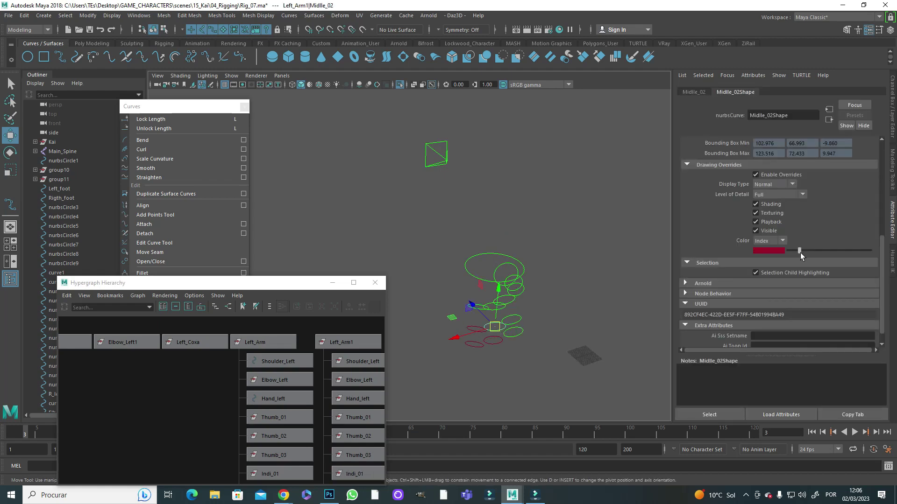
pyautogui.hotkey('ctrl', 'z')
pyautogui.hotkey('ctrl', 'z')
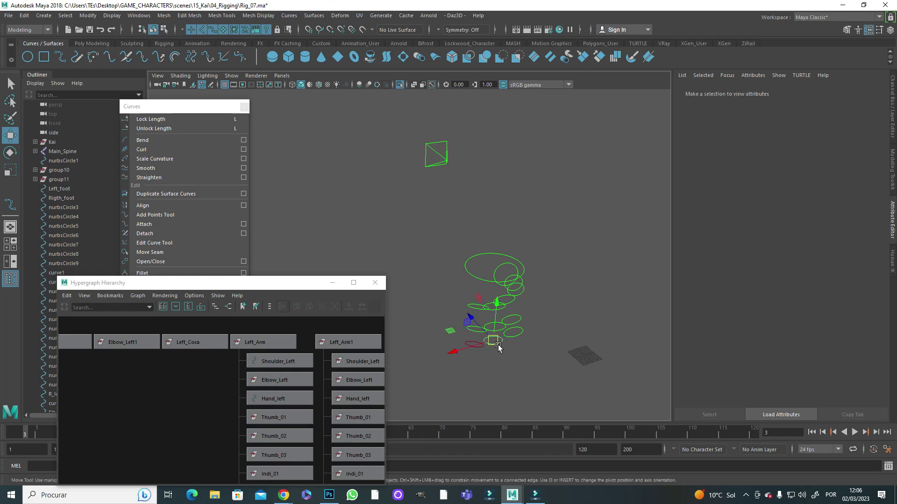
pyautogui.hotkey('ctrl', 'z')
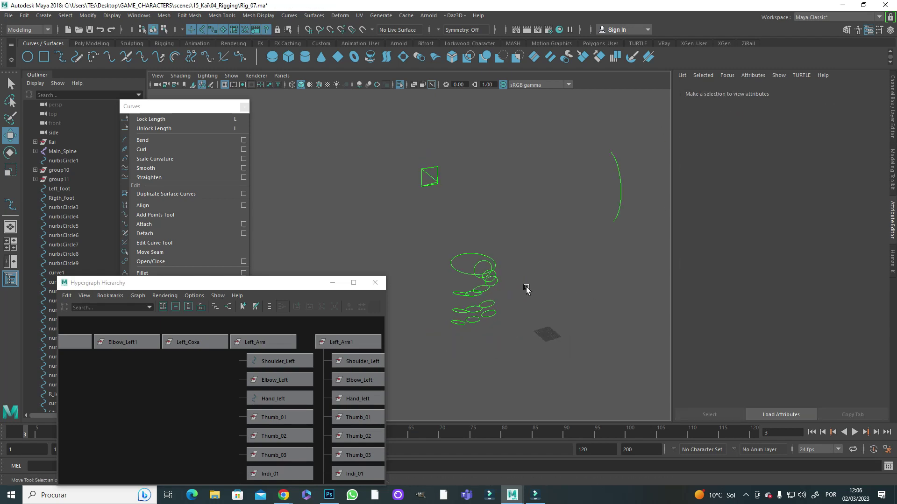
pyautogui.click(231, 75)
# Turn off Isolate Select so the whole character shows again.
pyautogui.moveTo(252, 91)
pyautogui.click(355, 95)
pyautogui.keyDown('alt'); pyautogui.moveTo(584, 262); pyautogui.dragTo(383, 253); pyautogui.keyUp('alt')
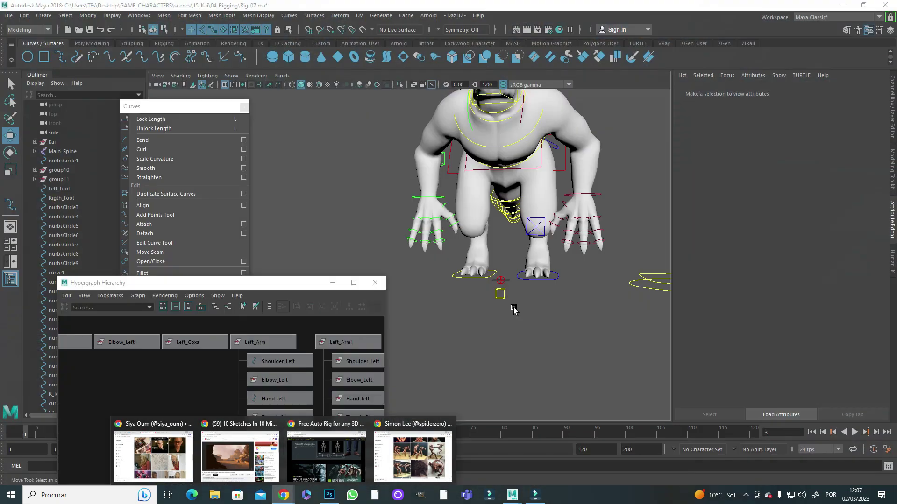
pyautogui.press('w')
pyautogui.keyDown('alt'); pyautogui.moveTo(518, 344); pyautogui.dragTo(518, 322); pyautogui.keyUp('alt')
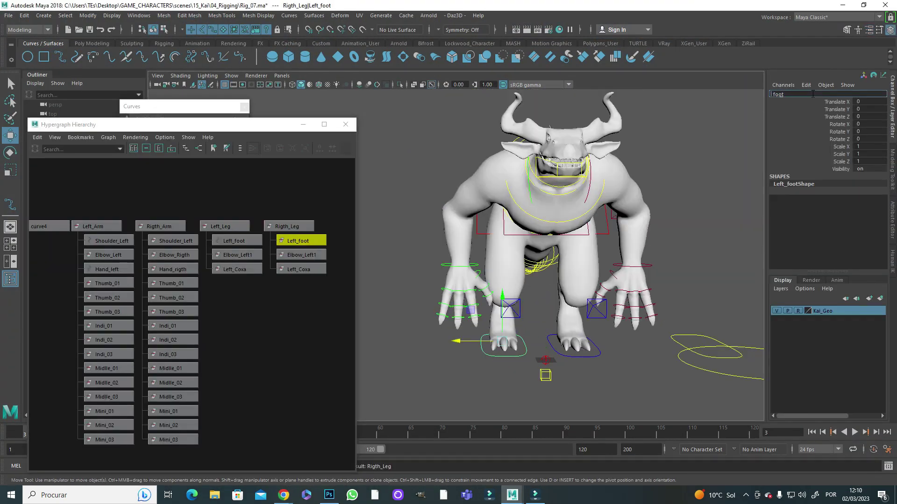
# Rename the right leg's Elbow_Left1 controller to Elbow_Rigth.
pyautogui.press('Right')
pyautogui.click(820, 94)
pyautogui.write('Elbow_Rig')
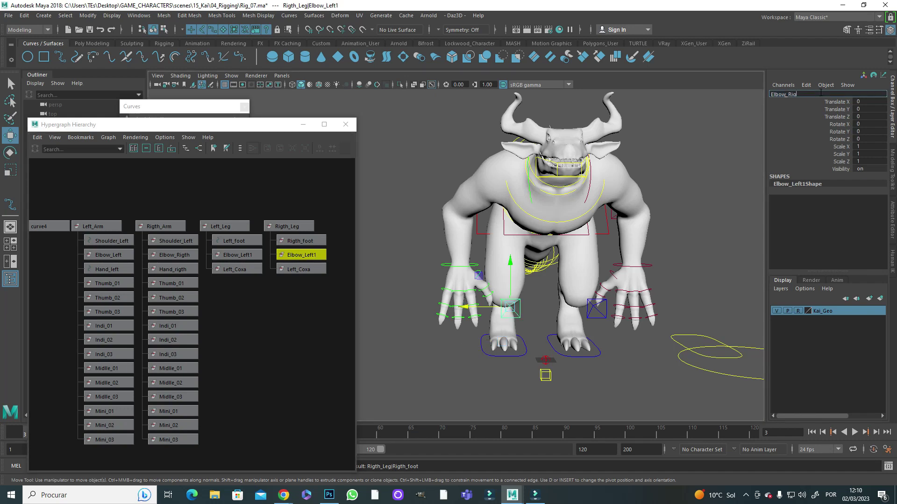
pyautogui.write('th')
pyautogui.press('Return')
pyautogui.press('Right')
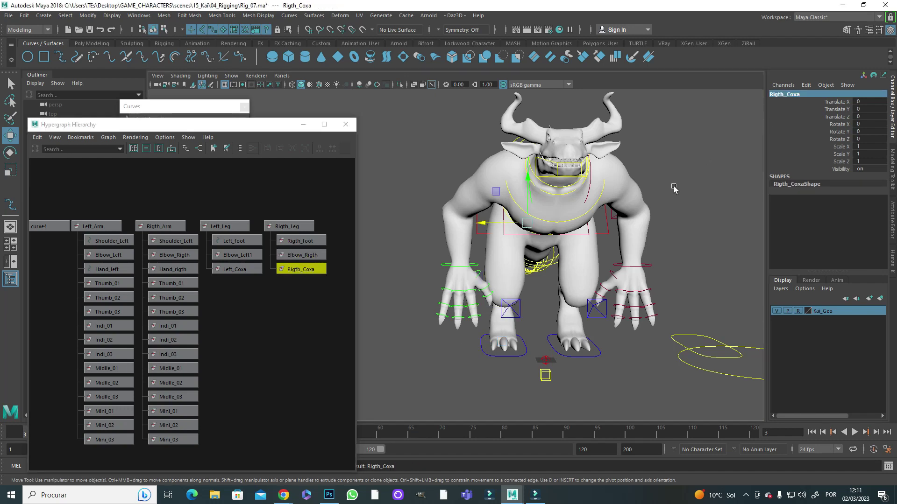
# Delete the R_leg_PoleVector_ctrl curve from the right leg.
pyautogui.keyDown('alt'); pyautogui.moveTo(674, 188); pyautogui.dragTo(644, 197); pyautogui.keyUp('alt')
pyautogui.click(287, 226)
pyautogui.keyDown('shift'); pyautogui.click(224, 226); pyautogui.keyUp('shift')
pyautogui.keyDown('alt'); pyautogui.moveTo(537, 210); pyautogui.dragTo(556, 241); pyautogui.keyUp('alt')
pyautogui.click(564, 397)
pyautogui.keyDown('alt'); pyautogui.moveTo(564, 397); pyautogui.dragTo(453, 329); pyautogui.keyUp('alt')
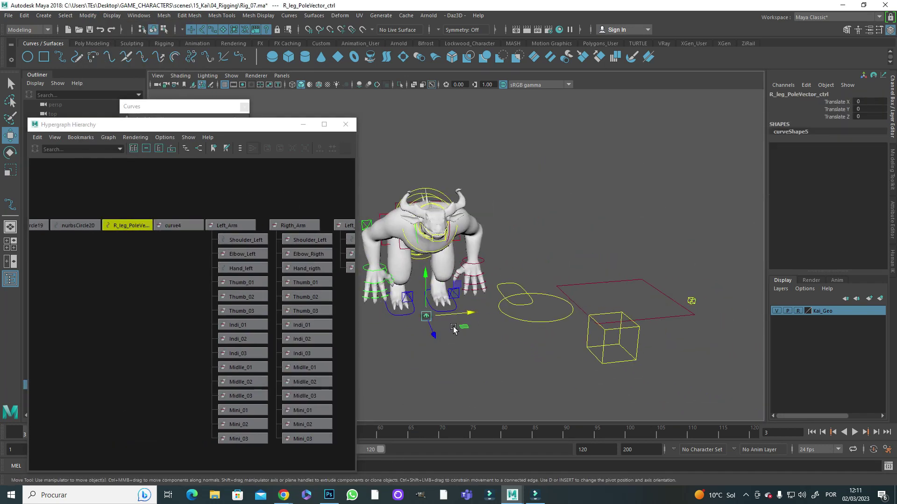
pyautogui.press('Delete')
pyautogui.scroll(5, 467, 281)
pyautogui.keyDown('alt'); pyautogui.moveTo(513, 281); pyautogui.dragTo(490, 327); pyautogui.keyUp('alt')
# Orbit to a rear view of Kai and select a back controller circle.
pyautogui.moveTo(140, 124); pyautogui.dragTo(197, 83)
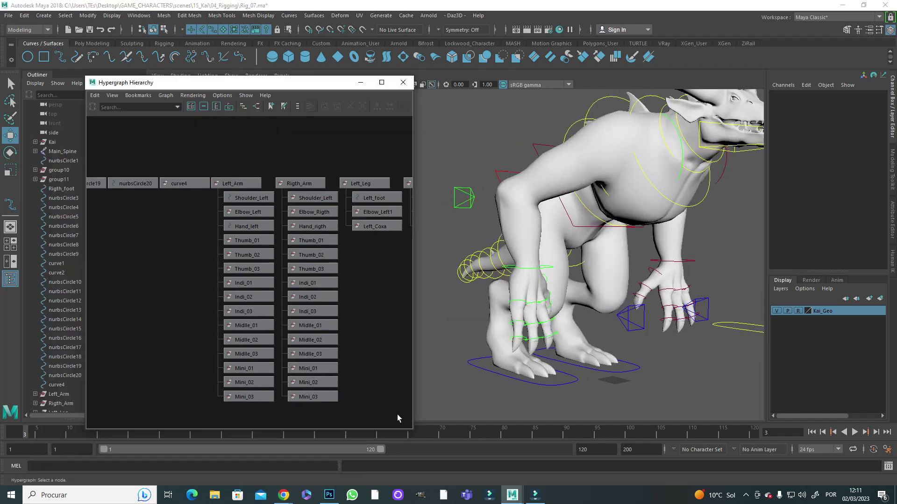
pyautogui.moveTo(243, 424); pyautogui.dragTo(243, 309)
pyautogui.keyDown('alt'); pyautogui.moveTo(513, 299); pyautogui.dragTo(542, 301); pyautogui.keyUp('alt')
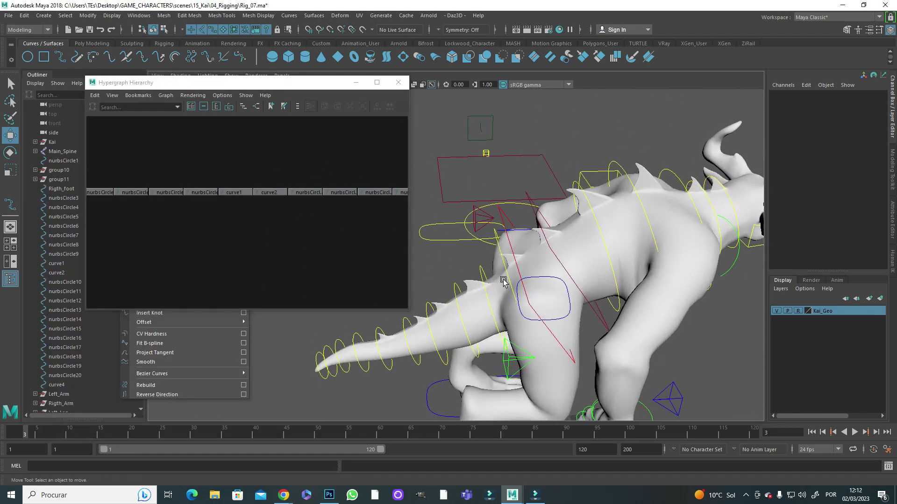
pyautogui.click(543, 320)
pyautogui.press('f')
pyautogui.keyDown('alt'); pyautogui.moveTo(420, 262); pyautogui.dragTo(804, 97); pyautogui.keyUp('alt')
# Rename the nurbsCircle3 back controller to Spine_01.
pyautogui.click(656, 204)
pyautogui.keyDown('alt'); pyautogui.moveTo(657, 204); pyautogui.dragTo(667, 205); pyautogui.keyUp('alt')
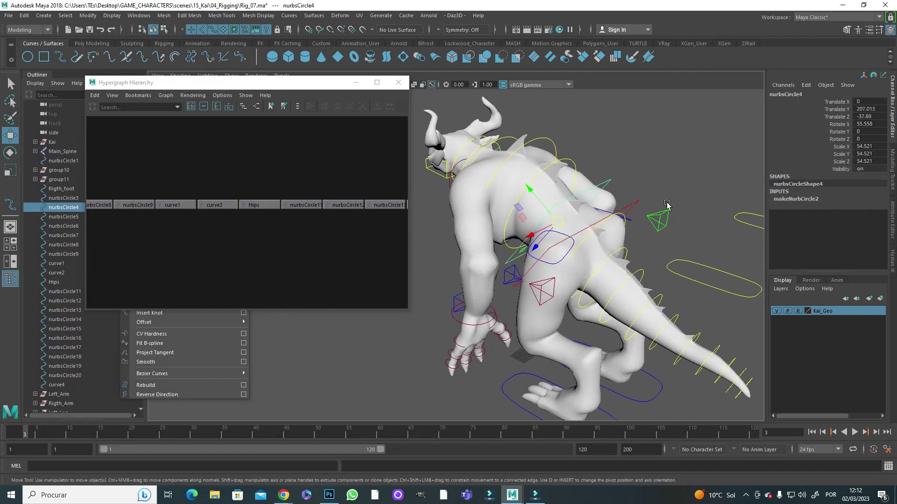
pyautogui.click(593, 220)
pyautogui.keyDown('alt'); pyautogui.moveTo(592, 220); pyautogui.dragTo(791, 95); pyautogui.keyUp('alt')
pyautogui.click(791, 94)
pyautogui.write('Spine_0')
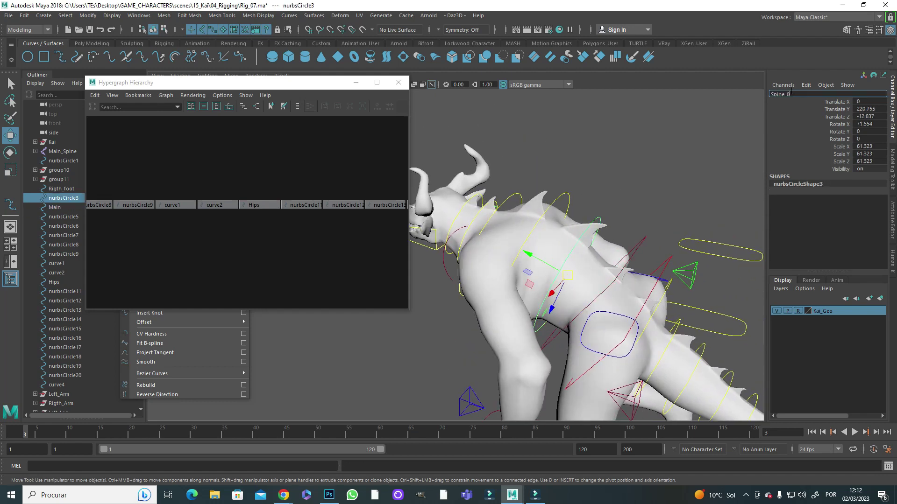
pyautogui.write('1')
pyautogui.press('Return')
# Name the neck controller circles nurbsCircle8 and nurbsCircle9 as Neck controls.
pyautogui.keyDown('alt'); pyautogui.moveTo(728, 169); pyautogui.dragTo(749, 154); pyautogui.keyUp('alt')
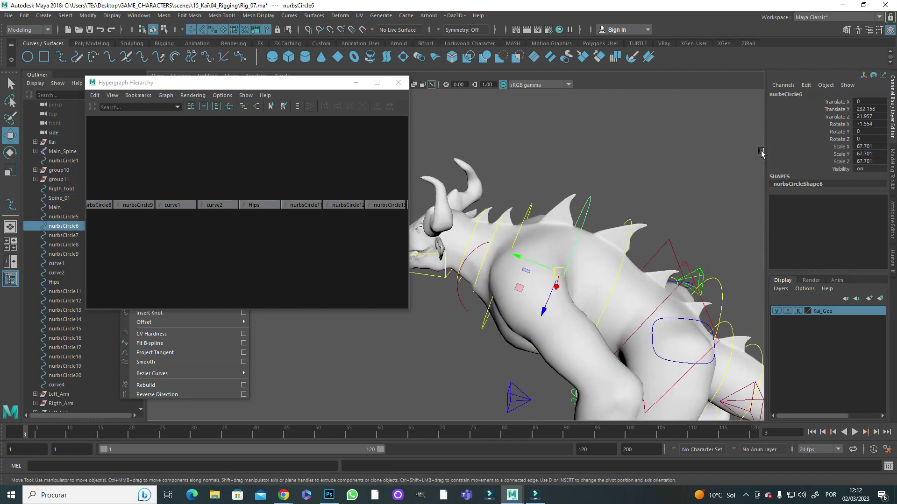
pyautogui.keyDown('alt'); pyautogui.moveTo(607, 234); pyautogui.dragTo(677, 197); pyautogui.keyUp('alt')
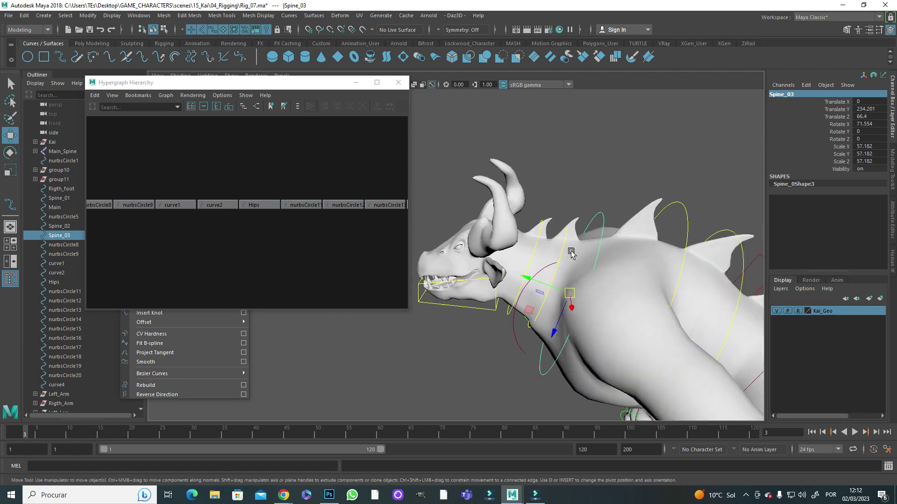
pyautogui.click(564, 245)
pyautogui.click(791, 94)
pyautogui.click(540, 240)
pyautogui.click(788, 94)
pyautogui.write('Neck_02')
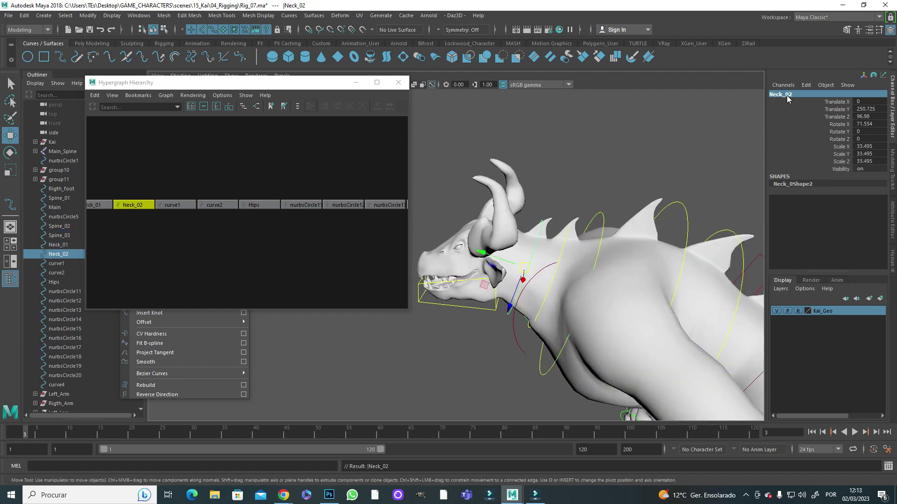
# Rename the curve2 controller at the jaw to Jaw.
pyautogui.keyDown('alt'); pyautogui.moveTo(607, 234); pyautogui.dragTo(583, 224); pyautogui.keyUp('alt')
pyautogui.click(467, 326)
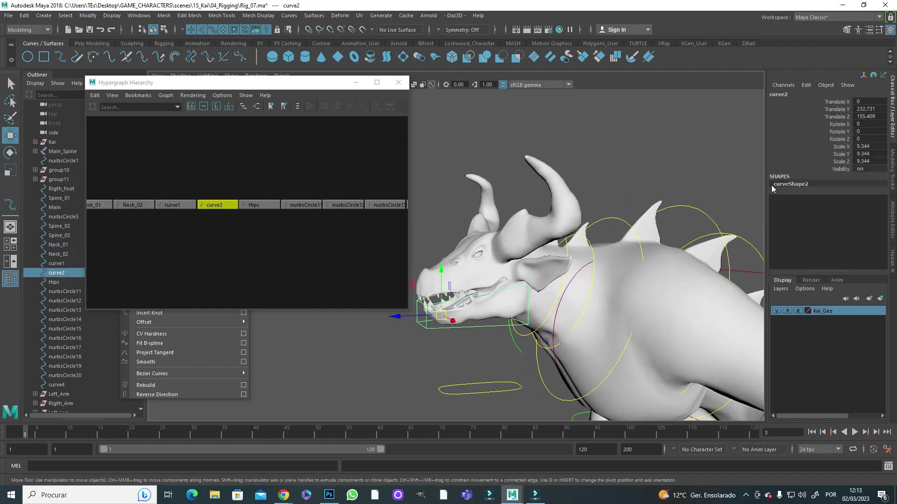
pyautogui.click(788, 95)
pyautogui.write('Jaw')
pyautogui.press('Return')
# Rename the head controller curve to Head.
pyautogui.keyDown('alt'); pyautogui.moveTo(532, 327); pyautogui.dragTo(514, 312); pyautogui.keyUp('alt')
pyautogui.keyDown('alt'); pyautogui.moveTo(482, 169); pyautogui.dragTo(676, 243); pyautogui.keyUp('alt')
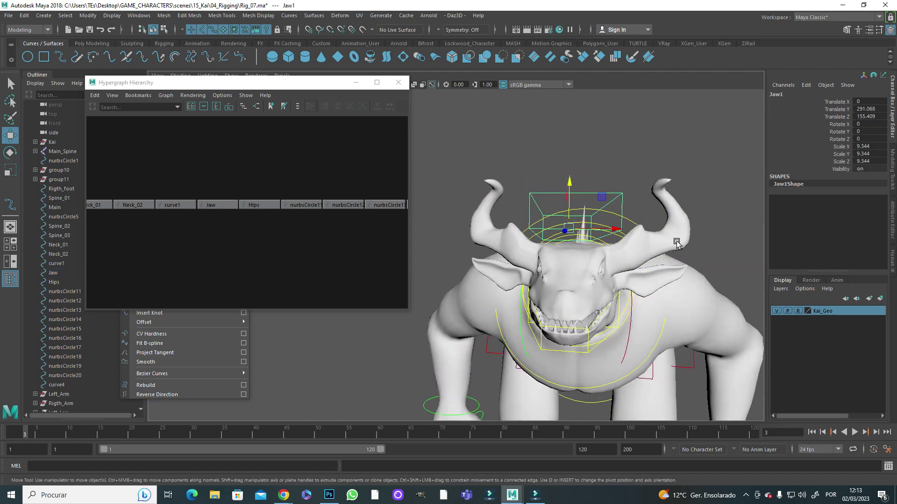
pyautogui.write('Head')
pyautogui.press('Return')
pyautogui.keyDown('alt'); pyautogui.moveTo(495, 261); pyautogui.dragTo(537, 374); pyautogui.keyUp('alt')
# Switch to the Move tool and frame the head in wireframe view.
pyautogui.press('w')
pyautogui.press('space')
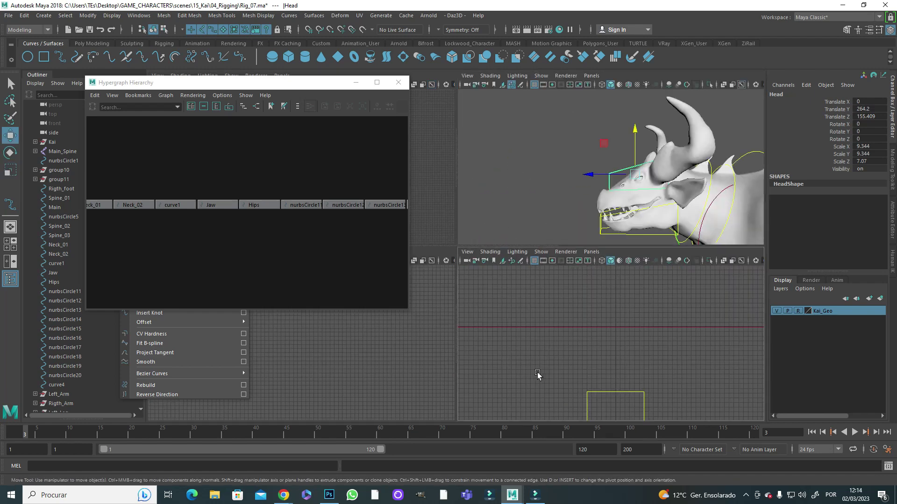
pyautogui.press('space')
pyautogui.click(356, 82)
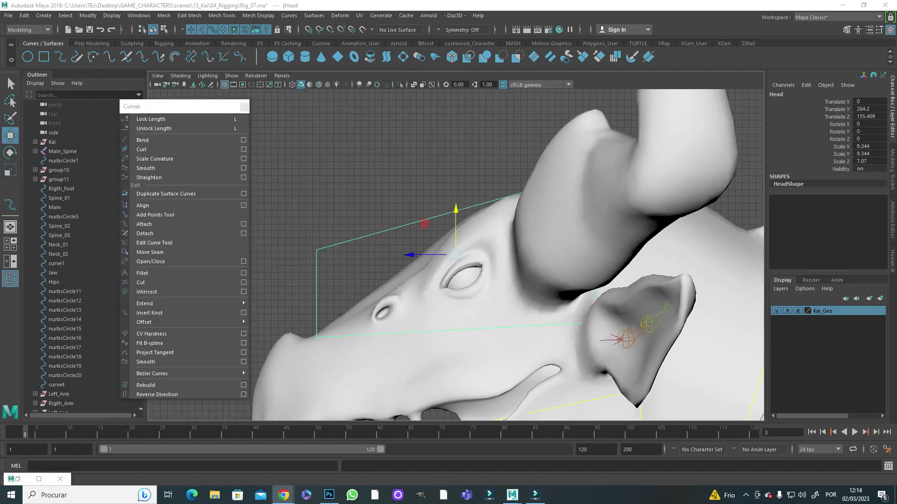
pyautogui.keyDown('alt'); pyautogui.moveTo(550, 204); pyautogui.dragTo(551, 157, button='middle'); pyautogui.keyUp('alt')
pyautogui.moveTo(397, 287)
pyautogui.keyDown('alt'); pyautogui.mouseDown()
pyautogui.moveTo(414, 274)
pyautogui.moveTo(429, 287)
pyautogui.moveTo(486, 295)
pyautogui.moveTo(374, 194)
pyautogui.mouseUp(); pyautogui.keyUp('alt')
pyautogui.press('4')
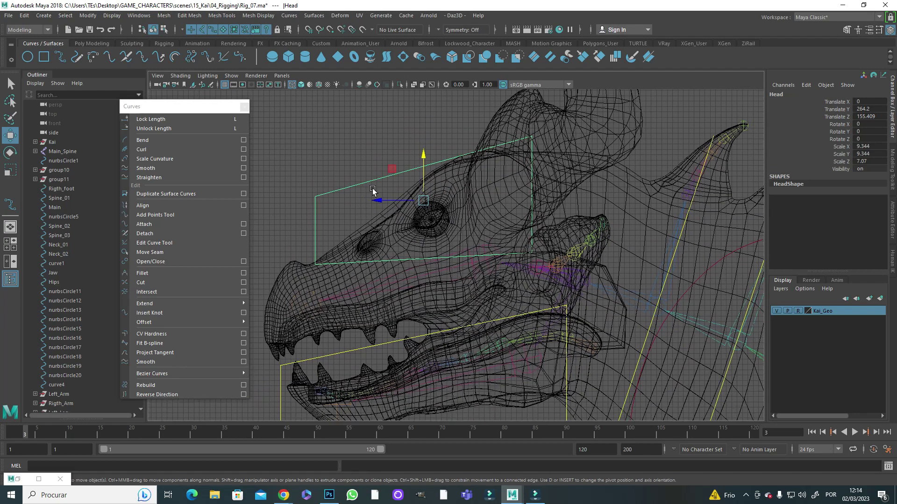
# Reshape the Head controller by moving its corner CVs to box the upper skull.
pyautogui.click(342, 258)
pyautogui.press('F8')
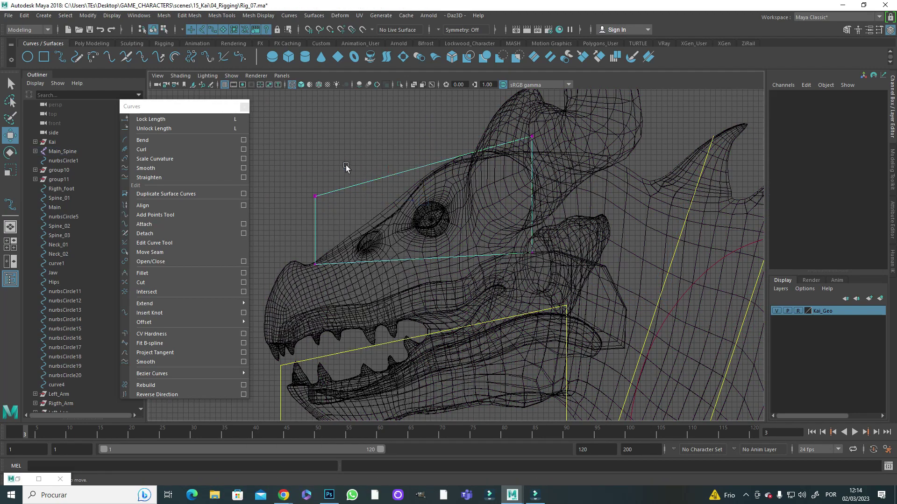
pyautogui.moveTo(472, 117); pyautogui.dragTo(386, 265)
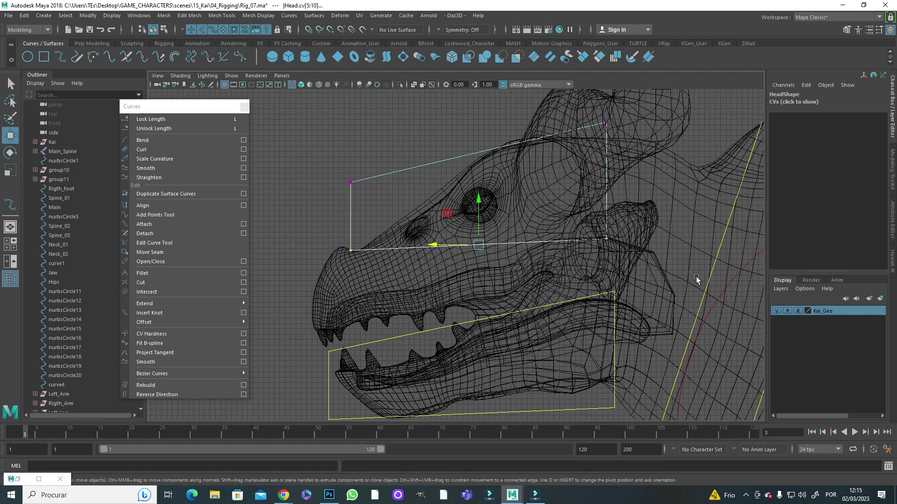
pyautogui.moveTo(569, 276); pyautogui.dragTo(617, 257)
pyautogui.keyDown('alt'); pyautogui.moveTo(617, 257); pyautogui.dragTo(512, 272); pyautogui.keyUp('alt')
pyautogui.moveTo(320, 214); pyautogui.dragTo(320, 214)
pyautogui.keyDown('alt'); pyautogui.moveTo(320, 215); pyautogui.dragTo(605, 242); pyautogui.keyUp('alt')
pyautogui.press('5')
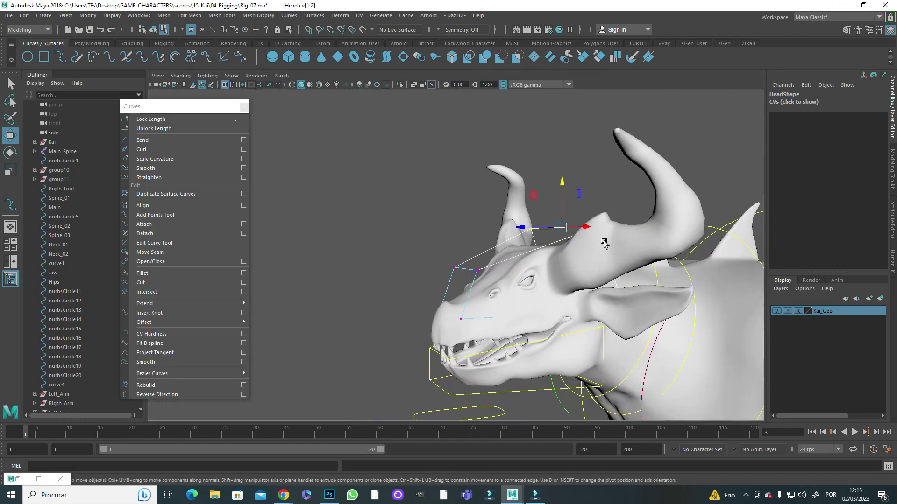
pyautogui.press('F8')
pyautogui.press('4')
# Select the Jaw controller and orbit to check its fit around the lower jaw.
pyautogui.scroll(5, 470, 260)
pyautogui.keyDown('alt'); pyautogui.moveTo(475, 262); pyautogui.dragTo(448, 232); pyautogui.keyUp('alt')
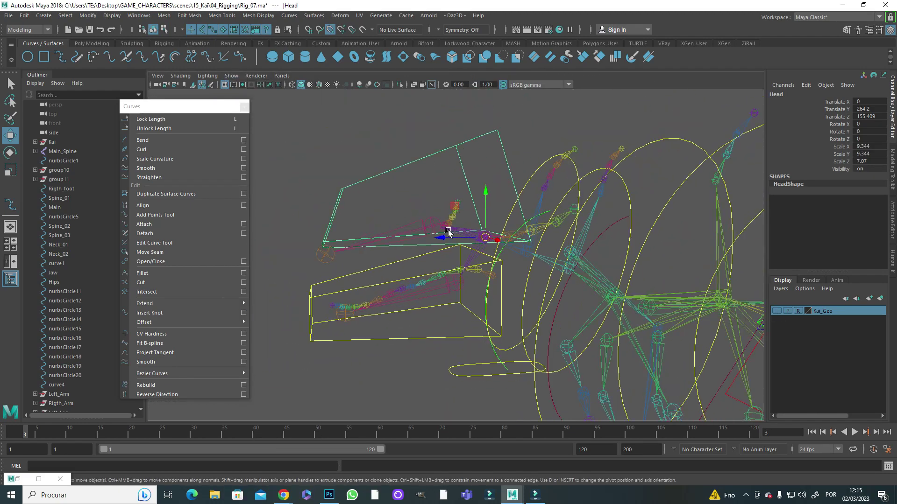
pyautogui.click(460, 271)
pyautogui.moveTo(460, 271)
pyautogui.keyDown('alt'); pyautogui.mouseDown()
pyautogui.moveTo(445, 166)
pyautogui.moveTo(462, 287)
pyautogui.mouseUp(); pyautogui.keyUp('alt')
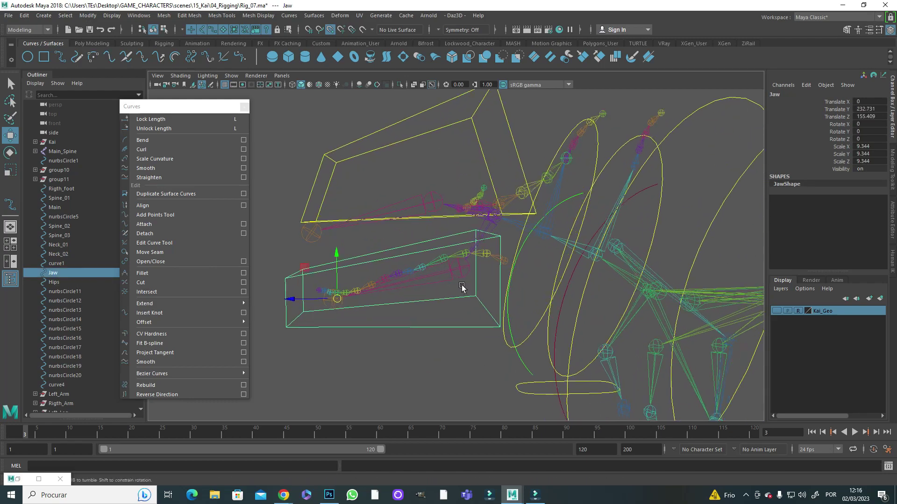
pyautogui.keyDown('alt'); pyautogui.moveTo(367, 304); pyautogui.dragTo(355, 210); pyautogui.keyUp('alt')
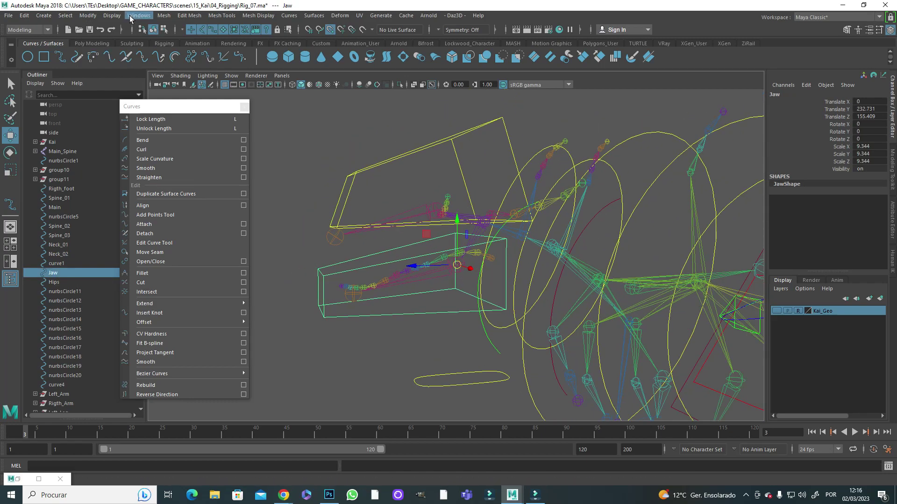
# Put the Main_Spine joint hierarchy on a new display layer named joints.
pyautogui.click(129, 16)
pyautogui.click(315, 154)
pyautogui.moveTo(314, 154)
pyautogui.keyDown('alt'); pyautogui.mouseDown()
pyautogui.moveTo(486, 180)
pyautogui.moveTo(456, 252)
pyautogui.moveTo(551, 271)
pyautogui.moveTo(490, 281)
pyautogui.moveTo(587, 293)
pyautogui.moveTo(420, 243)
pyautogui.moveTo(491, 290)
pyautogui.moveTo(430, 320)
pyautogui.moveTo(472, 320)
pyautogui.moveTo(525, 167)
pyautogui.moveTo(548, 204)
pyautogui.moveTo(550, 287)
pyautogui.mouseUp(); pyautogui.keyUp('alt')
pyautogui.press('6')
pyautogui.click(62, 151)
pyautogui.click(780, 288)
pyautogui.click(804, 307)
pyautogui.doubleClick(820, 311)
pyautogui.write('joints')
pyautogui.press('Return')
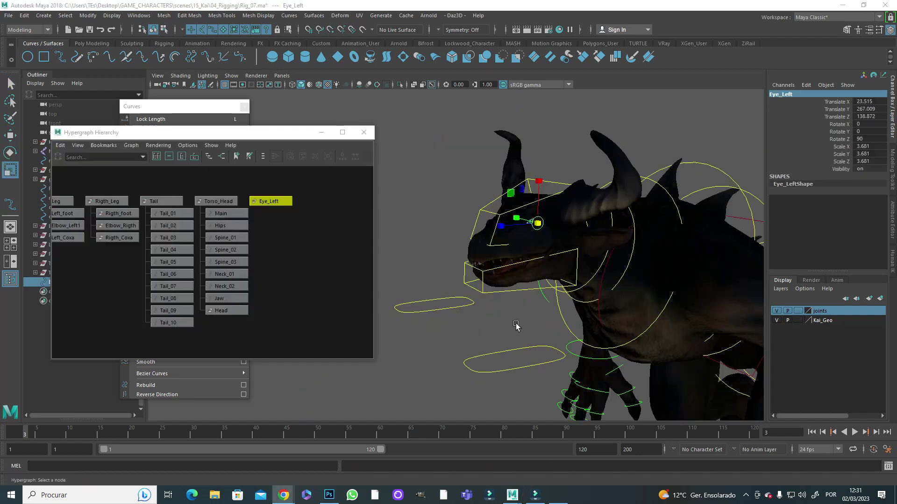
# Group the Eye_Rigth and Eye_Left controllers under a new Eyes node.
pyautogui.click(24, 16)
pyautogui.click(42, 182)
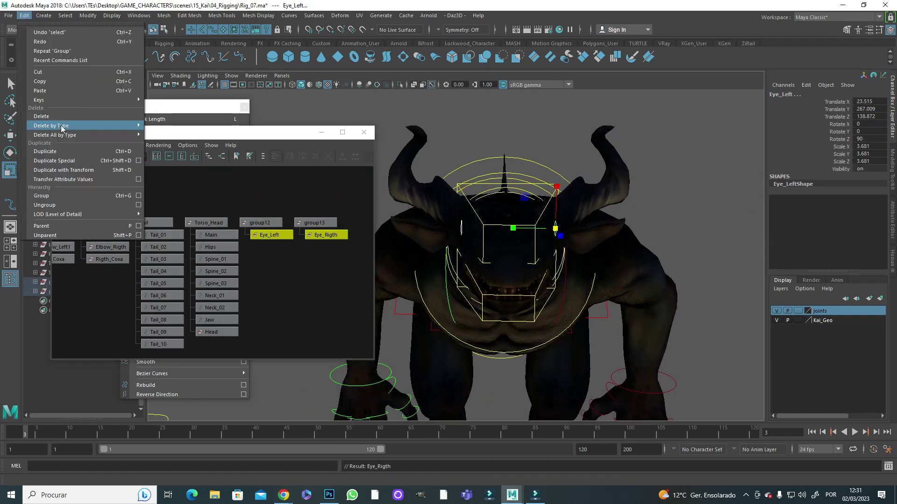
pyautogui.click(24, 16)
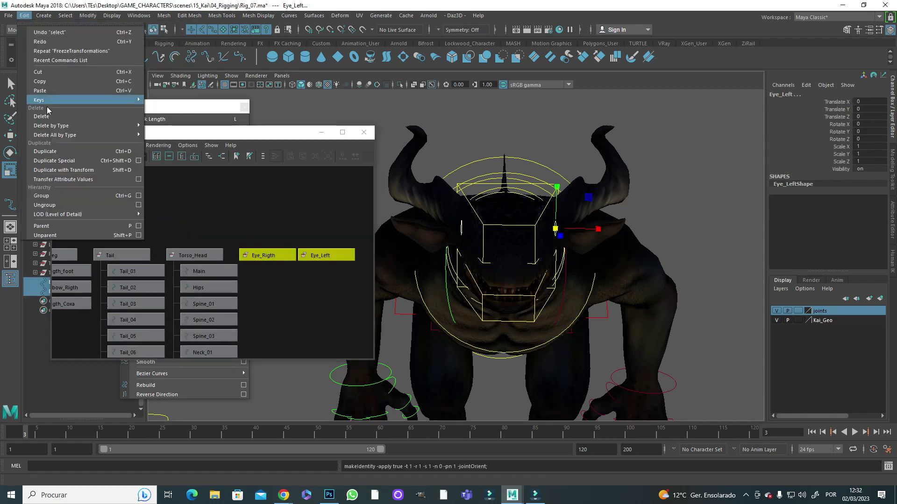
pyautogui.click(42, 179)
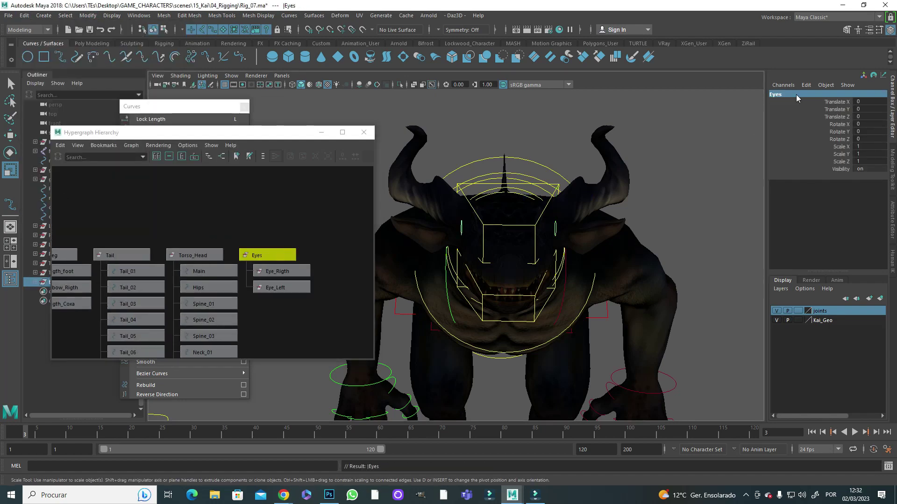
pyautogui.keyDown('alt'); pyautogui.moveTo(537, 275); pyautogui.dragTo(636, 278); pyautogui.keyUp('alt')
pyautogui.click(584, 281)
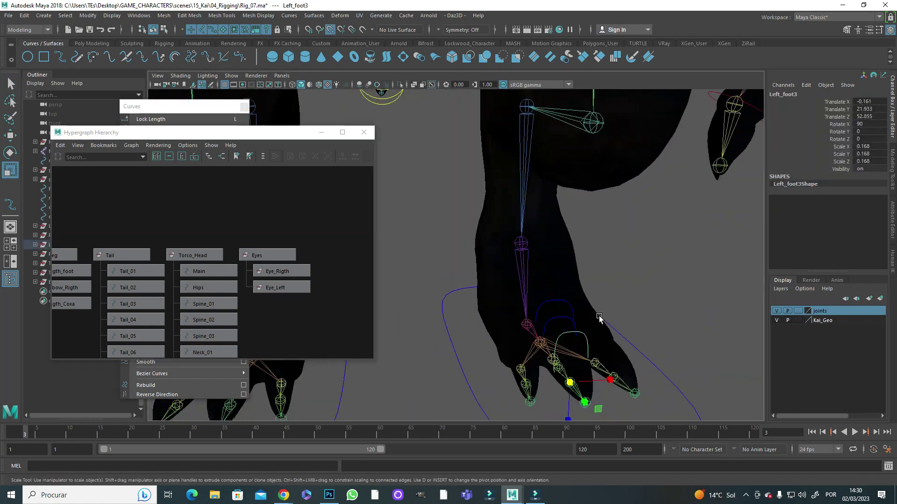
# Select the left foot toe joints Left_foot1, Left_foot5 and Left_foot6.
pyautogui.press('w')
pyautogui.keyDown('alt'); pyautogui.moveTo(596, 300); pyautogui.dragTo(651, 284); pyautogui.keyUp('alt')
pyautogui.click(776, 320)
pyautogui.keyDown('alt'); pyautogui.moveTo(733, 316); pyautogui.dragTo(679, 280); pyautogui.keyUp('alt')
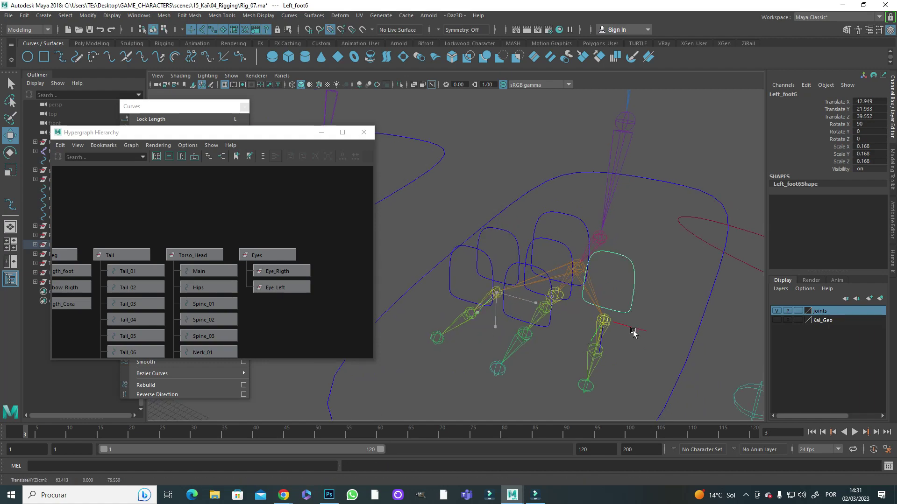
pyautogui.keyDown('alt'); pyautogui.moveTo(633, 331); pyautogui.dragTo(537, 358); pyautogui.keyUp('alt')
pyautogui.click(776, 321)
pyautogui.keyDown('alt'); pyautogui.moveTo(654, 303); pyautogui.dragTo(607, 304); pyautogui.keyUp('alt')
pyautogui.click(566, 214)
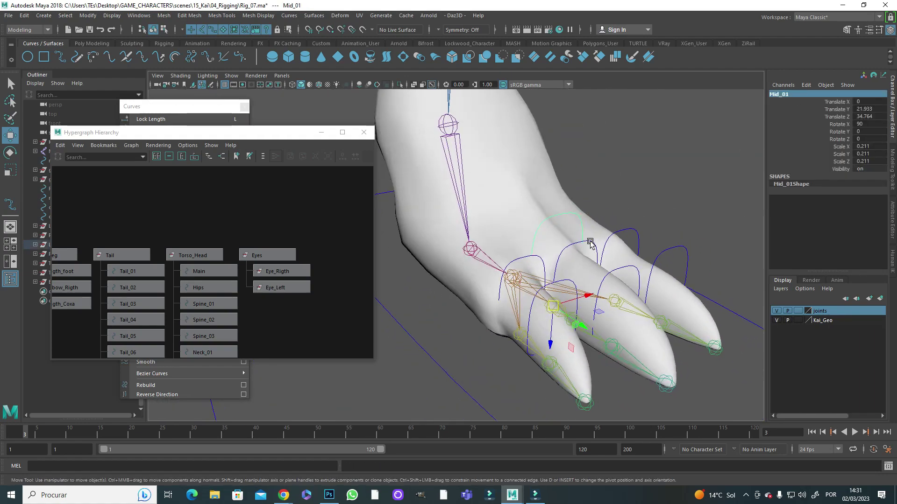
pyautogui.click(629, 247)
pyautogui.keyDown('alt'); pyautogui.moveTo(629, 247); pyautogui.dragTo(602, 257); pyautogui.keyUp('alt')
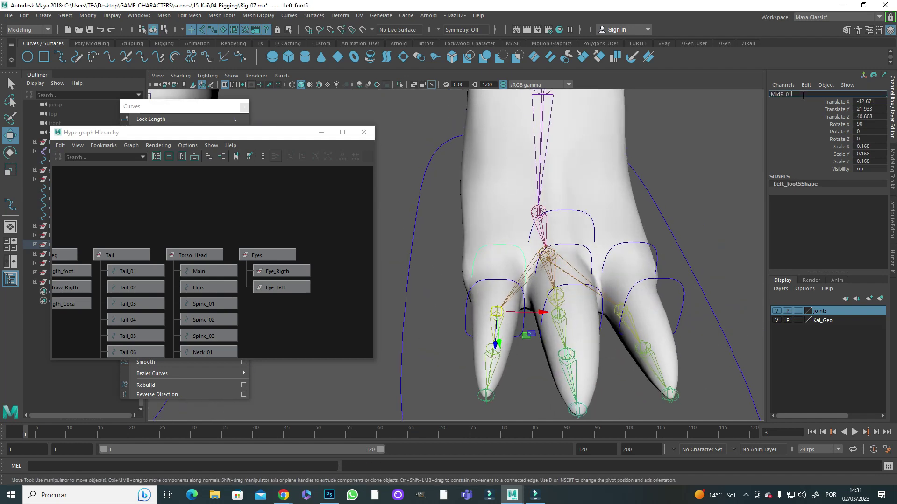
pyautogui.click(654, 262)
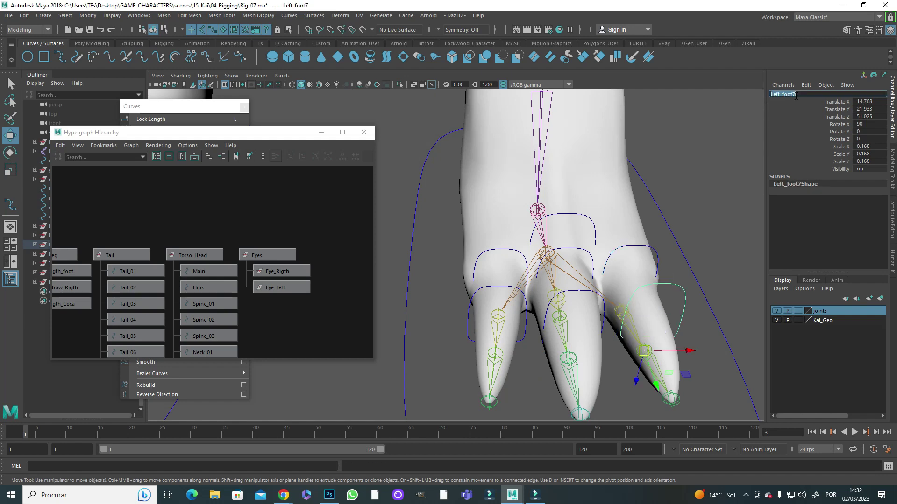
# Restore the toe joint selection and group the toes as Toes_left.
pyautogui.hotkey('ctrl', 'z')
pyautogui.hotkey('ctrl', 'z')
pyautogui.hotkey('ctrl', 'z')
pyautogui.hotkey('ctrl', 'z')
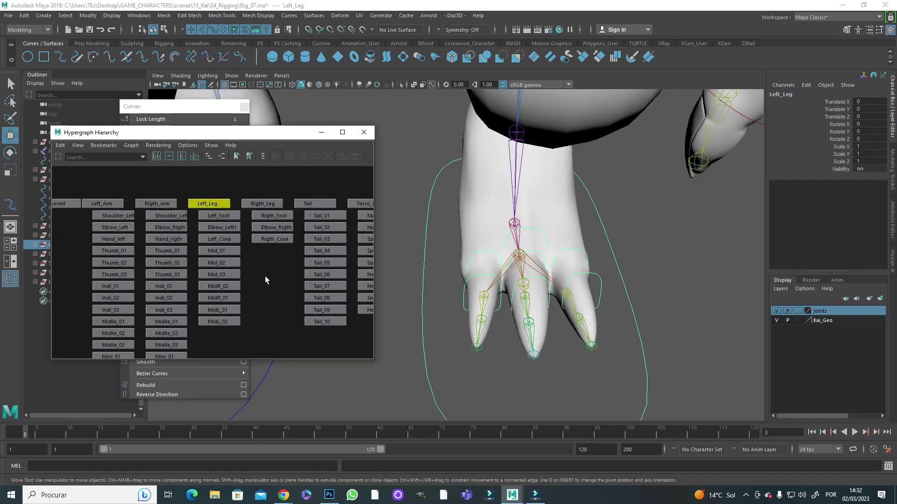
pyautogui.hotkey('ctrl', 'z')
pyautogui.hotkey('ctrl', 'z')
pyautogui.hotkey('ctrl', 'z')
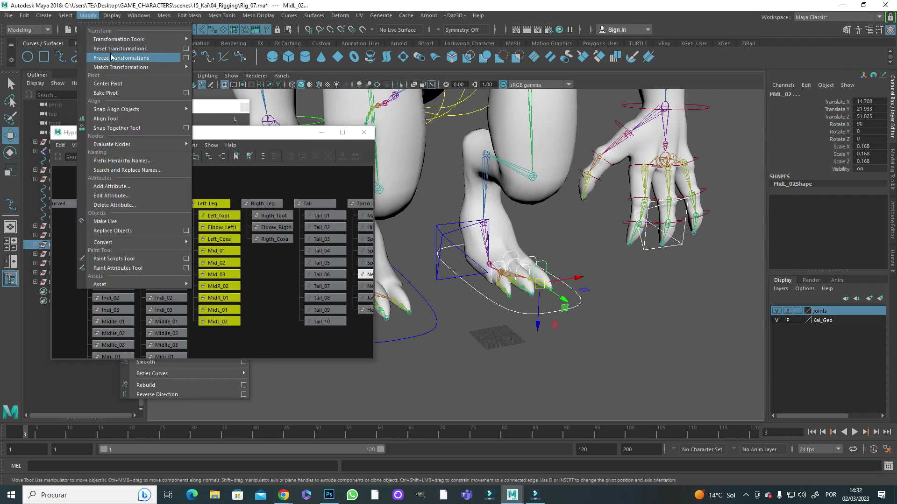
pyautogui.hotkey('ctrl', 'z')
pyautogui.hotkey('ctrl', 'z')
pyautogui.hotkey('ctrl', 'z')
pyautogui.hotkey('ctrl', 'z')
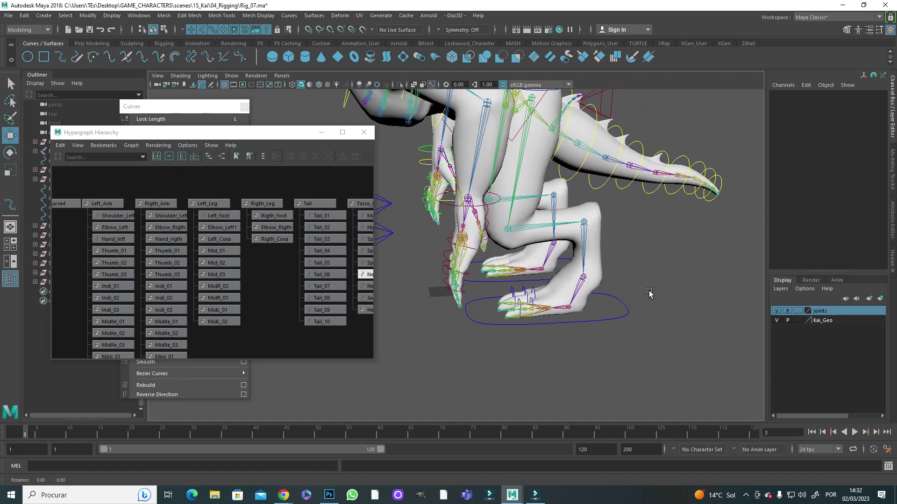
pyautogui.hotkey('ctrl', 'z')
pyautogui.hotkey('ctrl', 'z')
pyautogui.hotkey('ctrl', 'z')
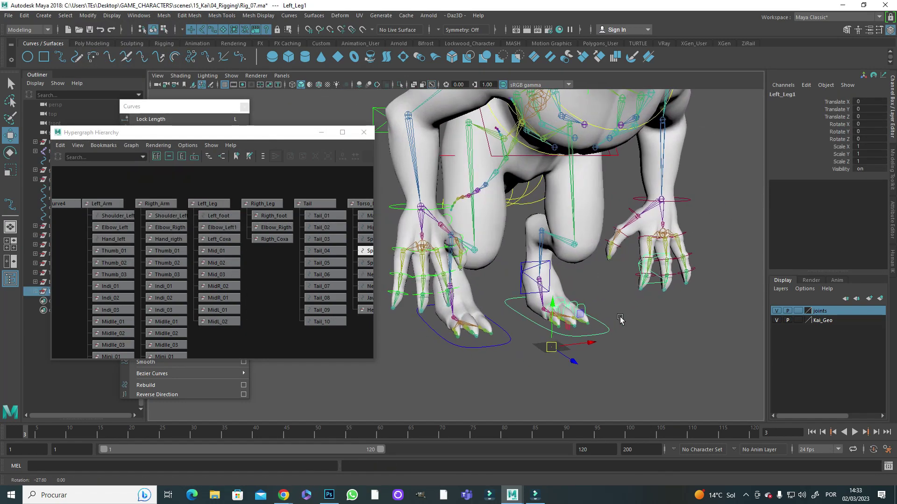
pyautogui.hotkey('ctrl', 'z')
pyautogui.hotkey('ctrl', 'z')
pyautogui.hotkey('ctrl', 'z')
pyautogui.hotkey('ctrl', 'z')
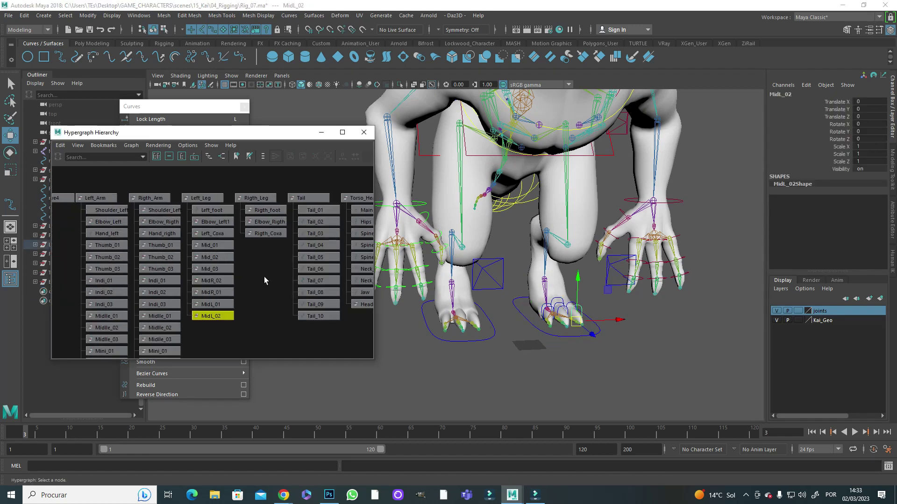
pyautogui.click(24, 16)
pyautogui.click(52, 195)
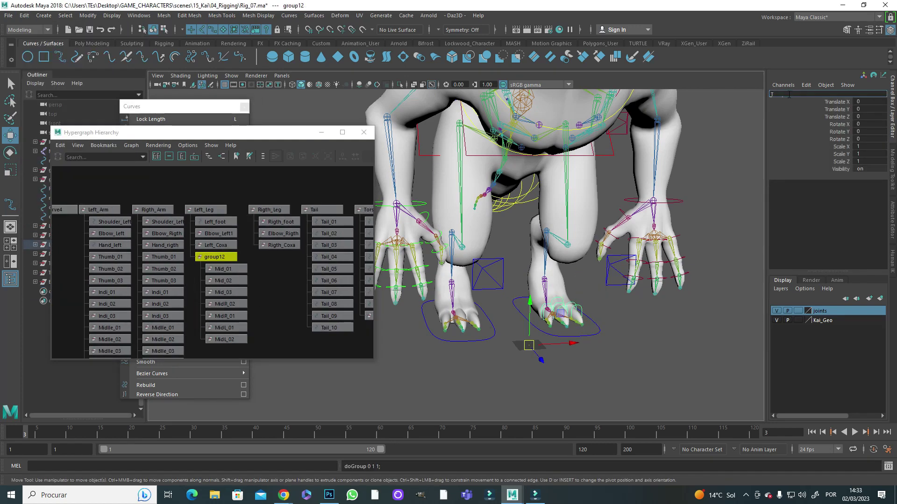
# Mirror the toe group with Scale X -1 and parent Toes_rigth under Rigth_Leg.
pyautogui.hotkey('ctrl', 'z')
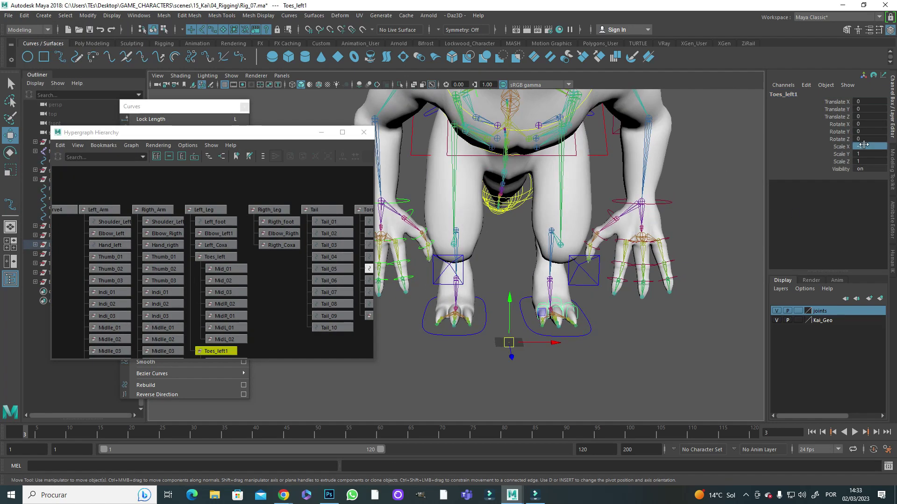
pyautogui.write('-1')
pyautogui.press('Return')
pyautogui.moveTo(293, 137); pyautogui.dragTo(300, 90)
pyautogui.scroll(-2, 287, 276)
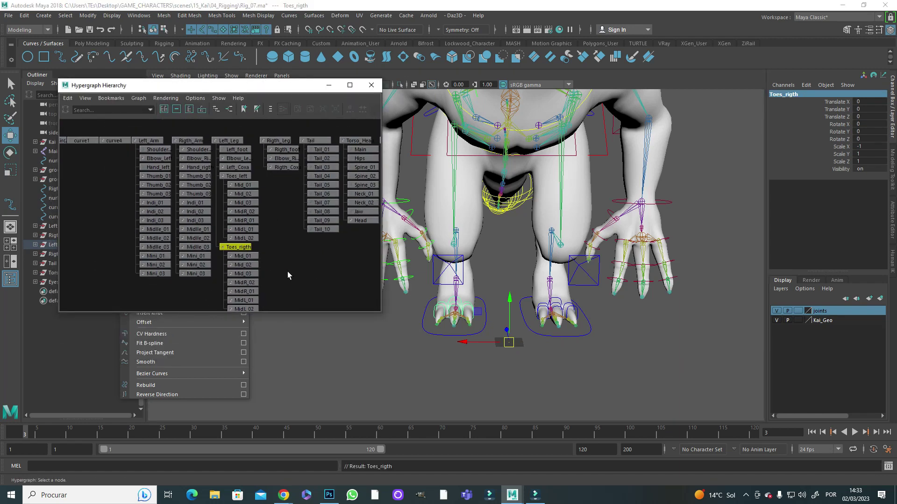
pyautogui.keyDown('alt'); pyautogui.moveTo(287, 220); pyautogui.dragTo(252, 224, button='middle'); pyautogui.keyUp('alt')
pyautogui.click(28, 18)
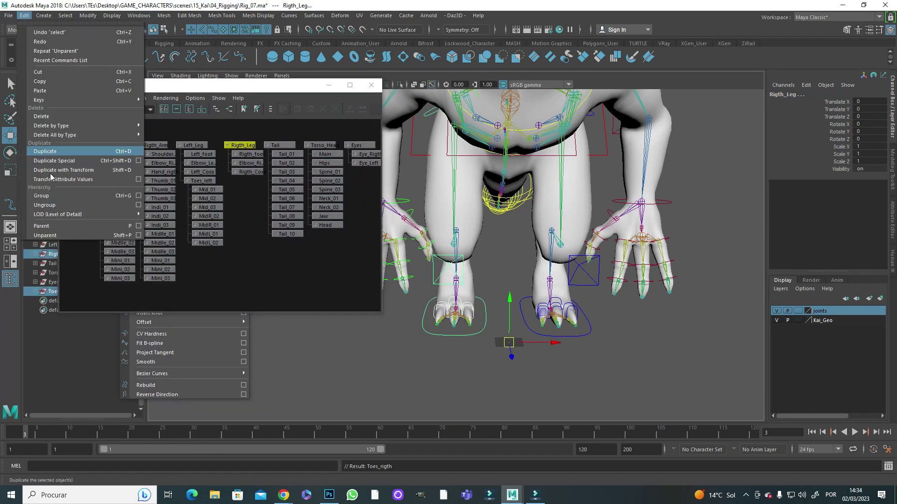
pyautogui.click(47, 146)
# Return to textured display and orbit toward the left arm.
pyautogui.keyDown('alt'); pyautogui.moveTo(554, 397); pyautogui.dragTo(583, 355); pyautogui.keyUp('alt')
pyautogui.press('6')
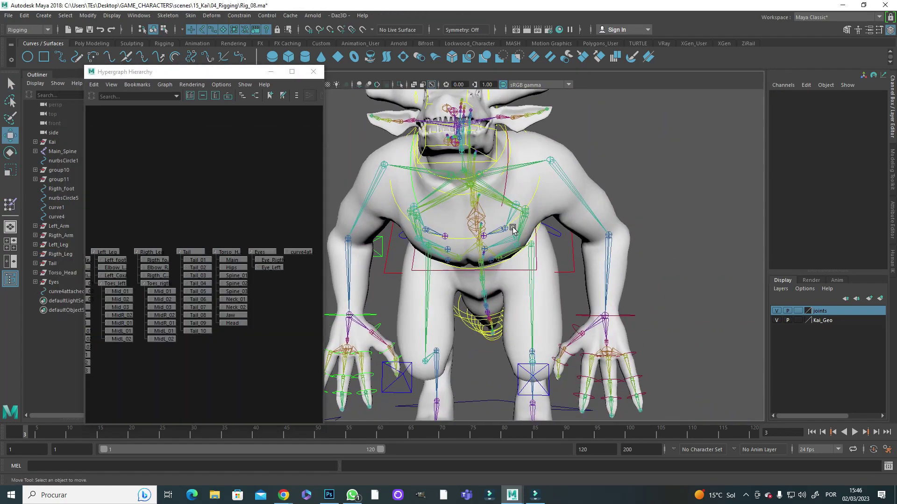
pyautogui.keyDown('alt'); pyautogui.moveTo(514, 280); pyautogui.dragTo(561, 254); pyautogui.keyUp('alt')
pyautogui.click(168, 16)
# Create an arm IK handle from the left shoulder to the wrist.
pyautogui.click(200, 128)
pyautogui.click(540, 140)
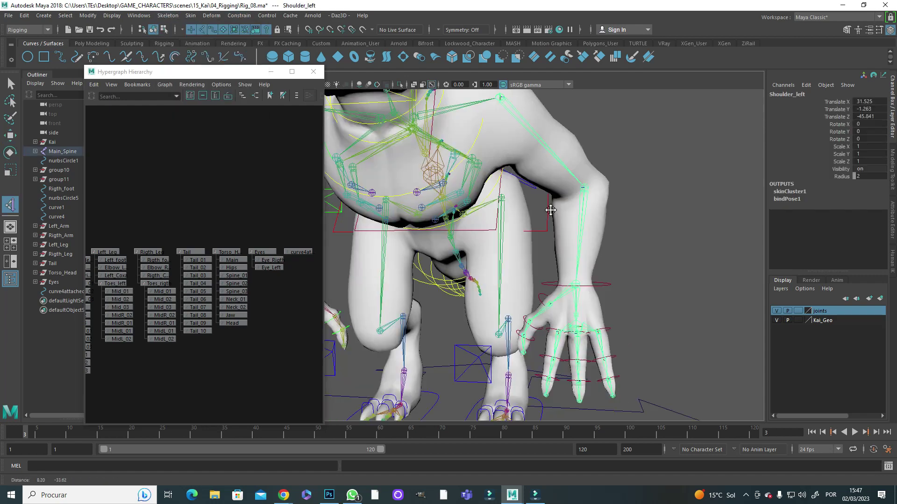
pyautogui.click(567, 246)
pyautogui.scroll(4, 567, 252)
pyautogui.click(700, 186)
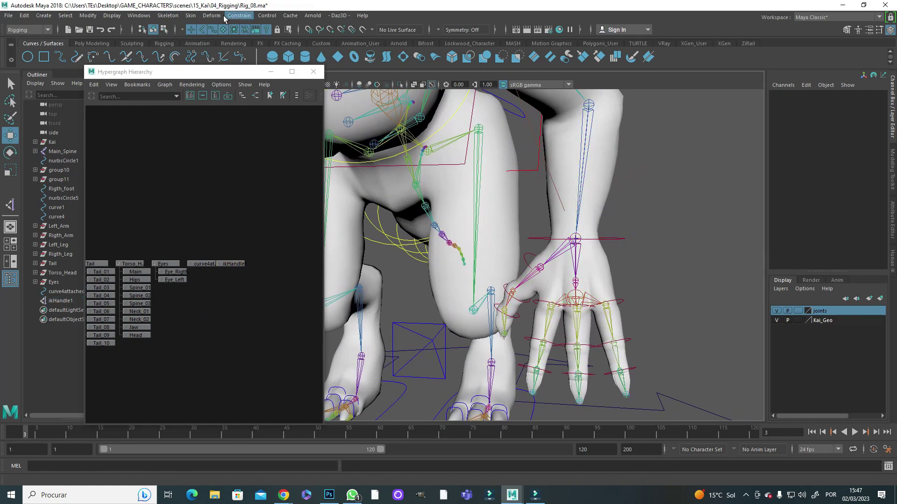
pyautogui.click(167, 16)
# Add a second IK handle, ikHandle2, across the left hand joints.
pyautogui.click(206, 20)
pyautogui.click(577, 254)
pyautogui.click(577, 299)
pyautogui.keyDown('alt'); pyautogui.moveTo(577, 299); pyautogui.dragTo(491, 293); pyautogui.keyUp('alt')
pyautogui.press('e')
pyautogui.press('w')
pyautogui.keyDown('alt'); pyautogui.moveTo(498, 303); pyautogui.dragTo(595, 320, button='right'); pyautogui.keyUp('alt')
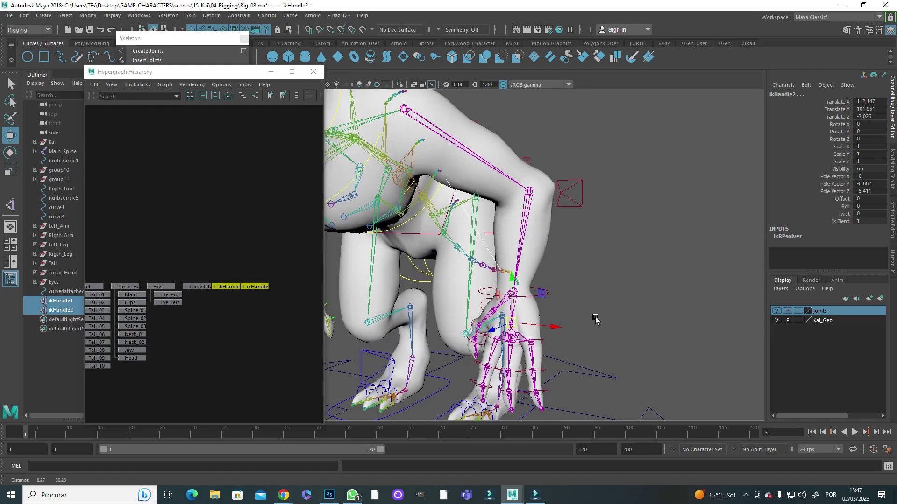
# Parent the IK handles under Hand_left and test it with a trial rotation.
pyautogui.click(24, 15)
pyautogui.click(37, 224)
pyautogui.click(542, 294)
pyautogui.press('e')
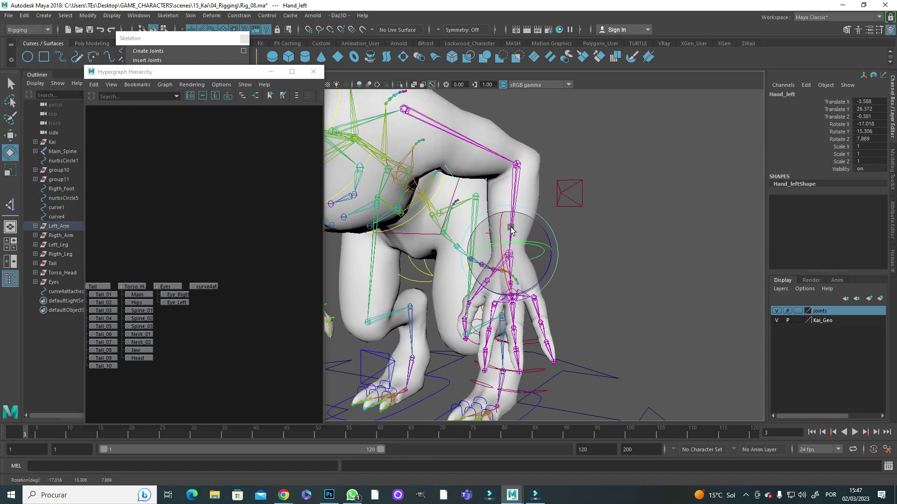
pyautogui.keyDown('alt'); pyautogui.moveTo(537, 280); pyautogui.dragTo(513, 201); pyautogui.keyUp('alt')
pyautogui.keyDown('alt'); pyautogui.moveTo(514, 201); pyautogui.dragTo(458, 166); pyautogui.keyUp('alt')
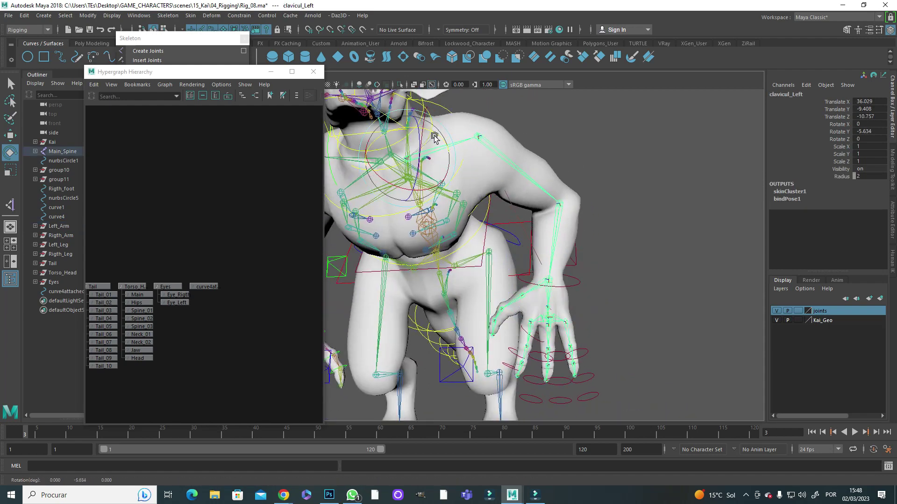
pyautogui.hotkey('ctrl', 'z')
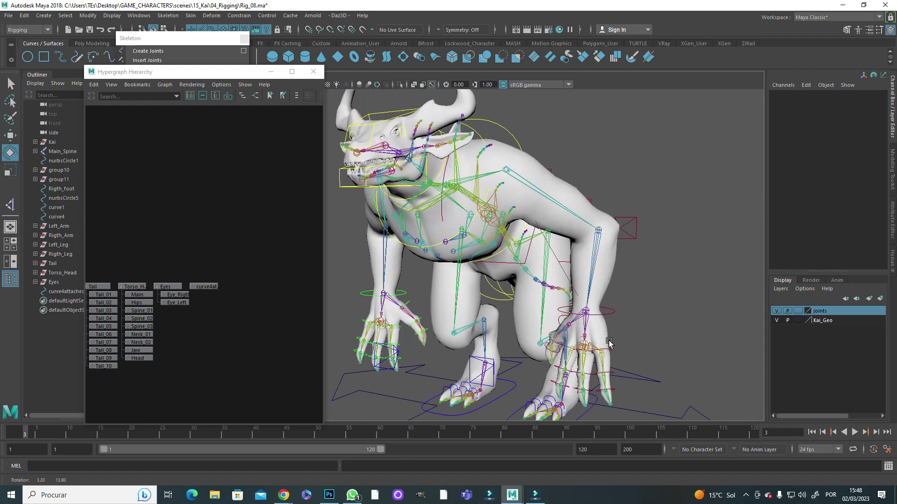
# Undo the trial thumb rotation and select the outer thumb joint.
pyautogui.scroll(5, 488, 198)
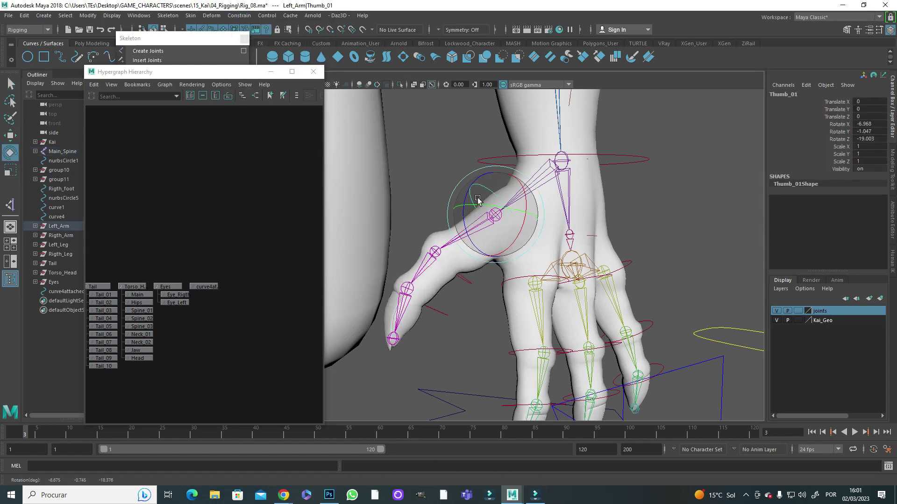
pyautogui.hotkey('ctrl', 'z')
pyautogui.hotkey('ctrl', 'z')
pyautogui.press('q')
pyautogui.click(426, 299)
# Parent Thumb_02 under Thumb_01 in the Hypergraph to start the thumb chain.
pyautogui.click(239, 16)
pyautogui.click(262, 22)
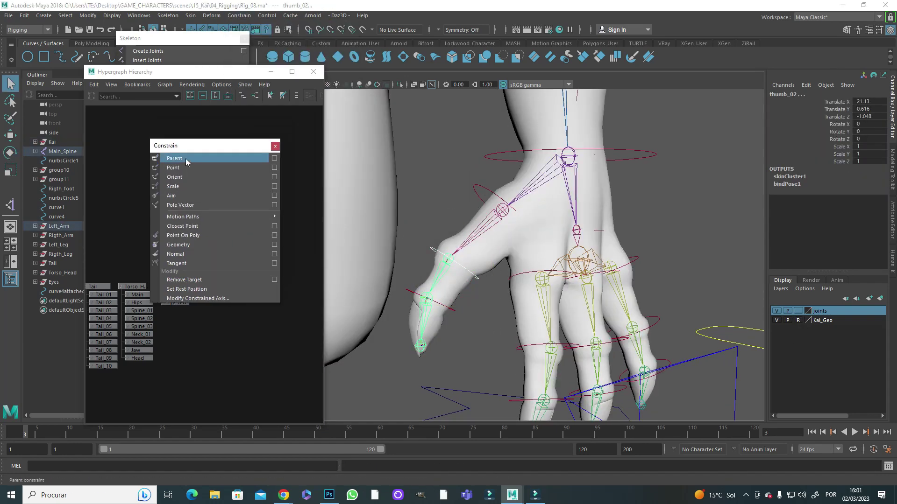
pyautogui.keyDown('shift'); pyautogui.click(428, 302); pyautogui.keyUp('shift')
pyautogui.click(241, 72)
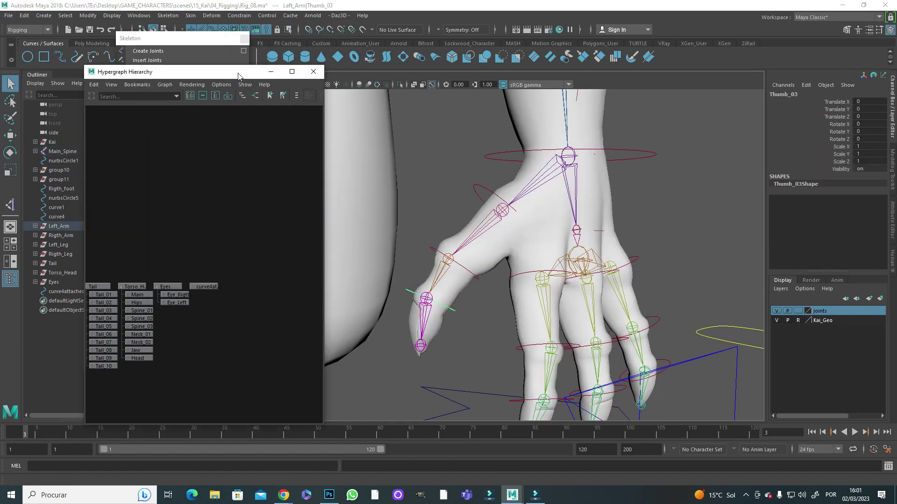
pyautogui.press('f')
pyautogui.click(24, 15)
pyautogui.click(84, 24)
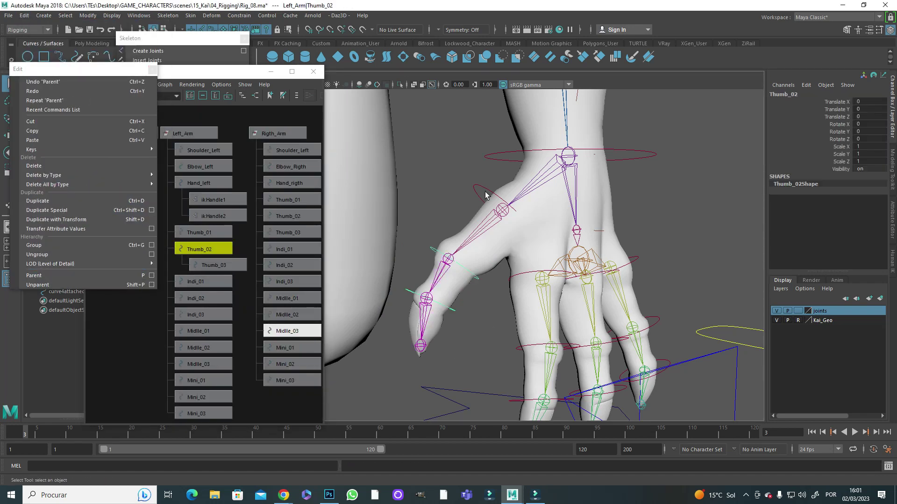
pyautogui.press('p')
# Select the thumb, index and middle finger joints and parent Midlle_03 under Midlle_02.
pyautogui.click(406, 263)
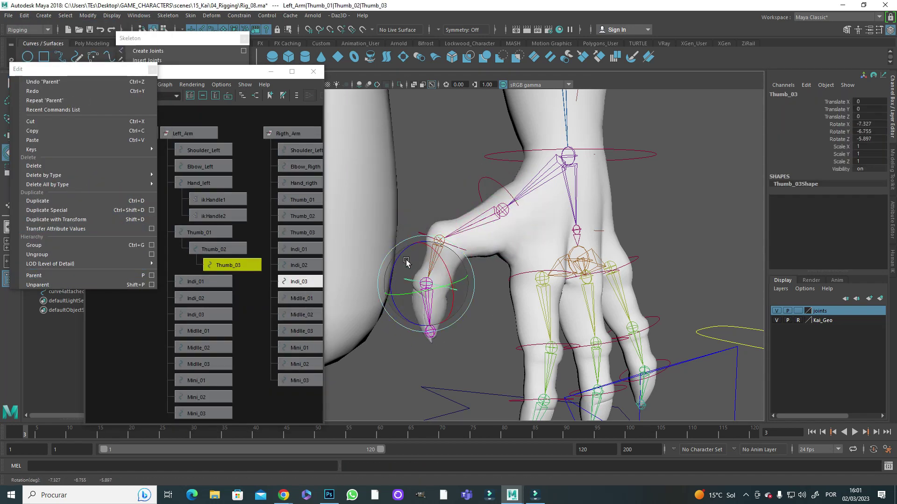
pyautogui.keyDown('alt'); pyautogui.moveTo(426, 220); pyautogui.dragTo(486, 200); pyautogui.keyUp('alt')
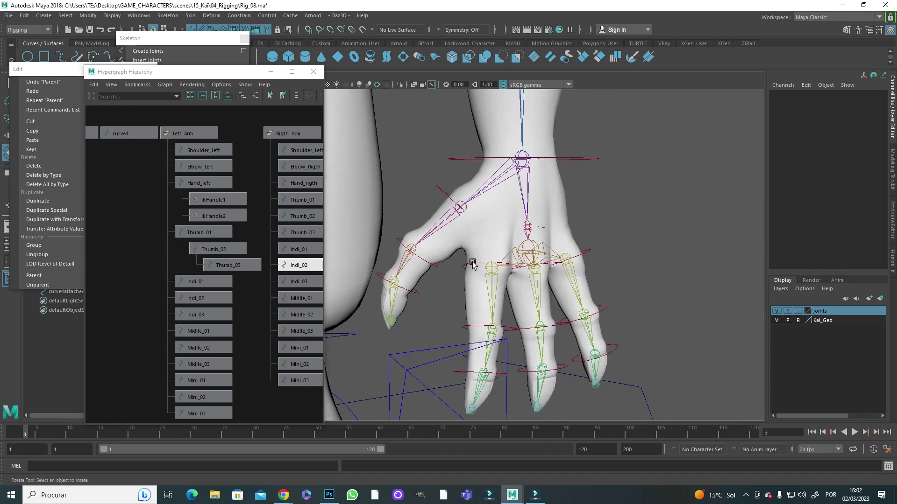
pyautogui.click(203, 282)
pyautogui.click(187, 41)
pyautogui.moveTo(187, 43); pyautogui.dragTo(205, 79)
pyautogui.click(262, 75)
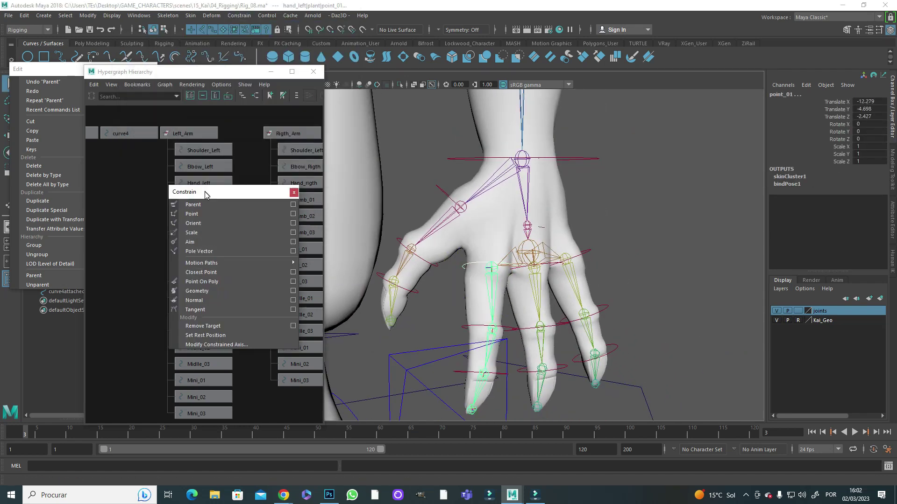
pyautogui.click(492, 331)
pyautogui.keyDown('alt'); pyautogui.moveTo(492, 330); pyautogui.dragTo(494, 293); pyautogui.keyUp('alt')
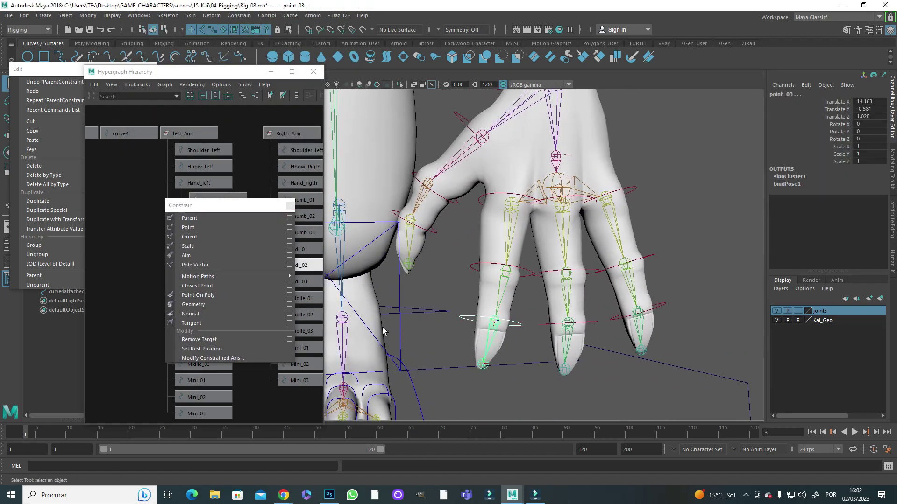
pyautogui.click(561, 206)
pyautogui.keyDown('alt'); pyautogui.moveTo(560, 205); pyautogui.dragTo(534, 270); pyautogui.keyUp('alt')
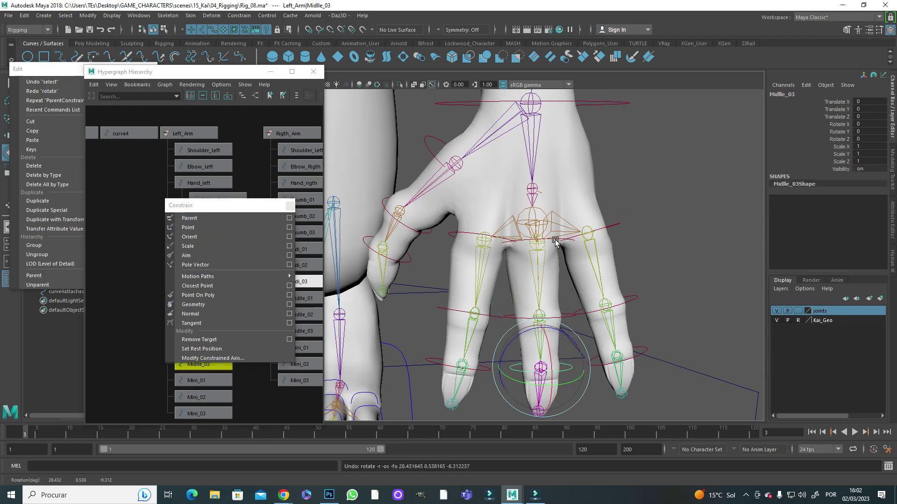
pyautogui.keyDown('alt'); pyautogui.moveTo(554, 241); pyautogui.dragTo(561, 345); pyautogui.keyUp('alt')
pyautogui.click(84, 276)
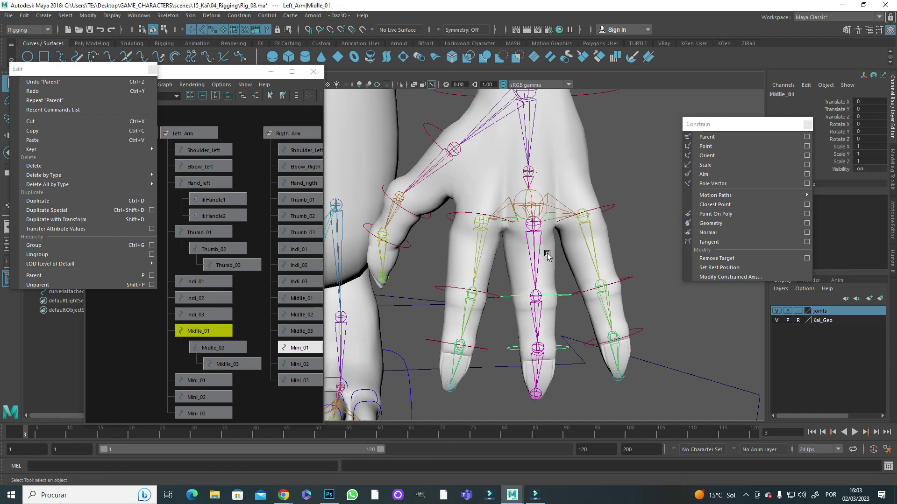
# Undo the middle finger test bend and parent Indi_03 under Indi_02.
pyautogui.click(229, 364)
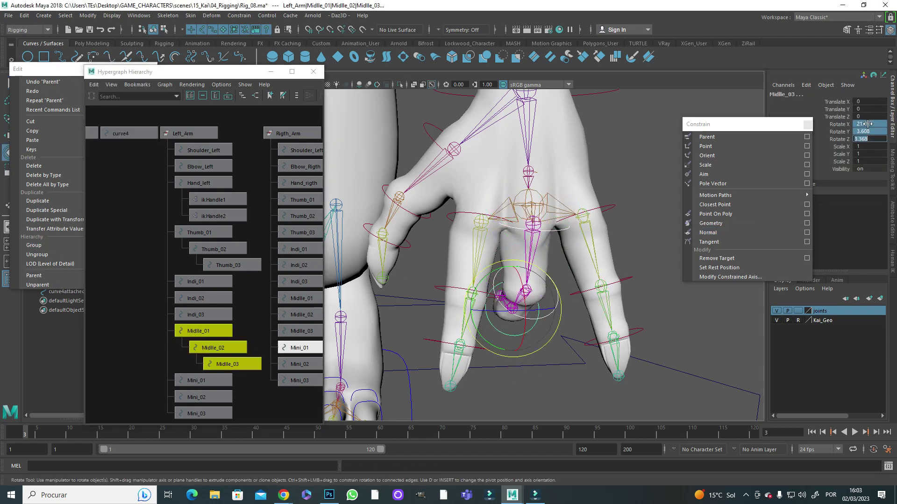
pyautogui.hotkey('ctrl', 'z')
pyautogui.press('q')
pyautogui.click(472, 276)
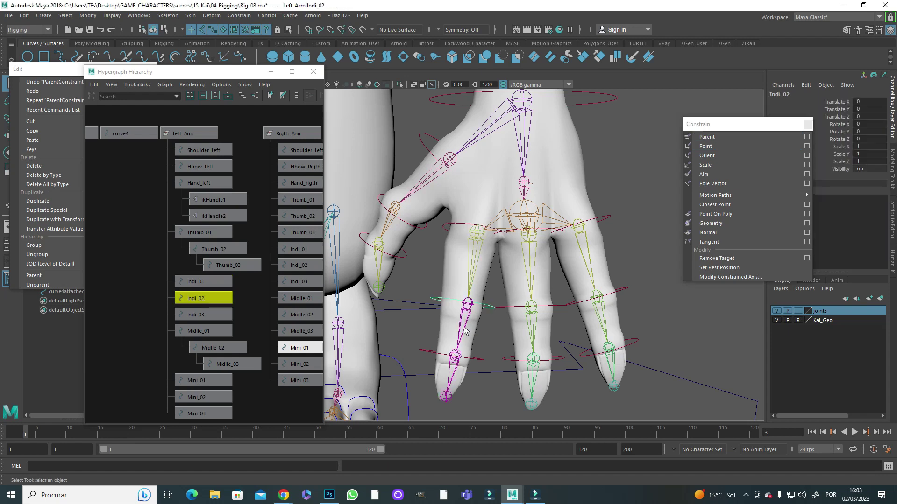
pyautogui.click(478, 360)
pyautogui.click(203, 315)
pyautogui.keyDown('shift'); pyautogui.click(203, 298); pyautogui.keyUp('shift')
pyautogui.click(33, 276)
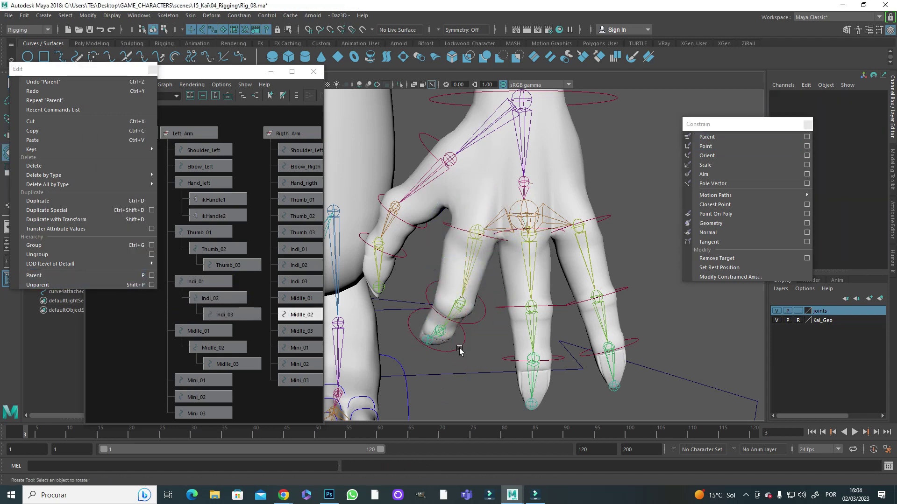
# Check the index chain and parent Mini_03 under Mini_02 for the pinky.
pyautogui.click(460, 352)
pyautogui.scroll(2, 460, 351)
pyautogui.keyDown('alt'); pyautogui.moveTo(595, 297); pyautogui.dragTo(566, 284); pyautogui.keyUp('alt')
pyautogui.click(566, 284)
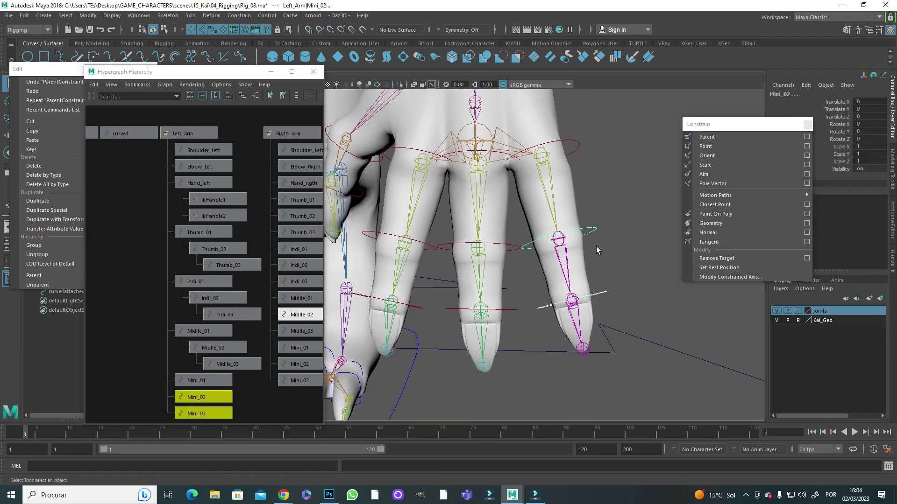
pyautogui.press('p')
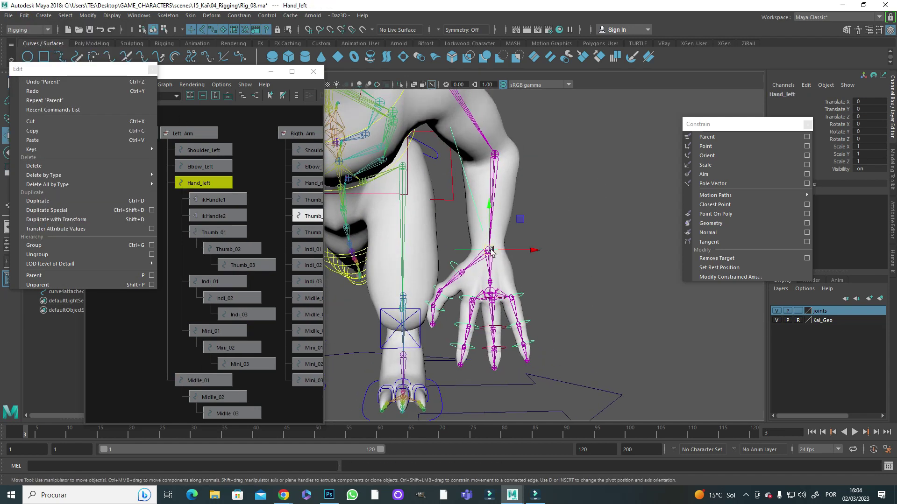
# Test-rotate the hand, undo it, and parent Midlle_01 under Hand_left.
pyautogui.click(496, 295)
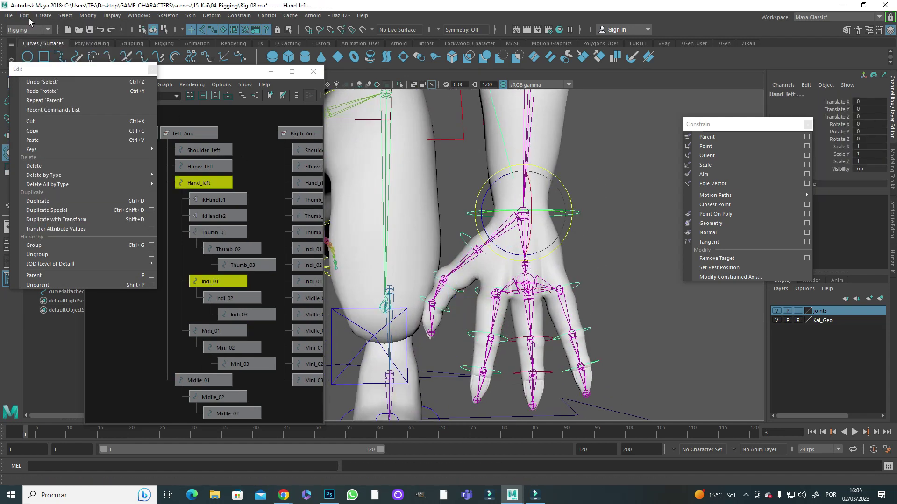
pyautogui.moveTo(530, 226); pyautogui.dragTo(540, 218)
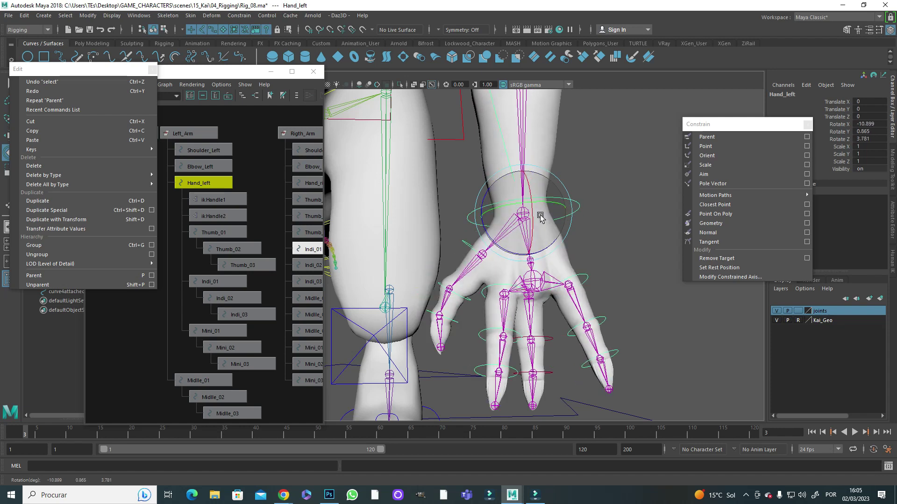
pyautogui.hotkey('ctrl', 'z')
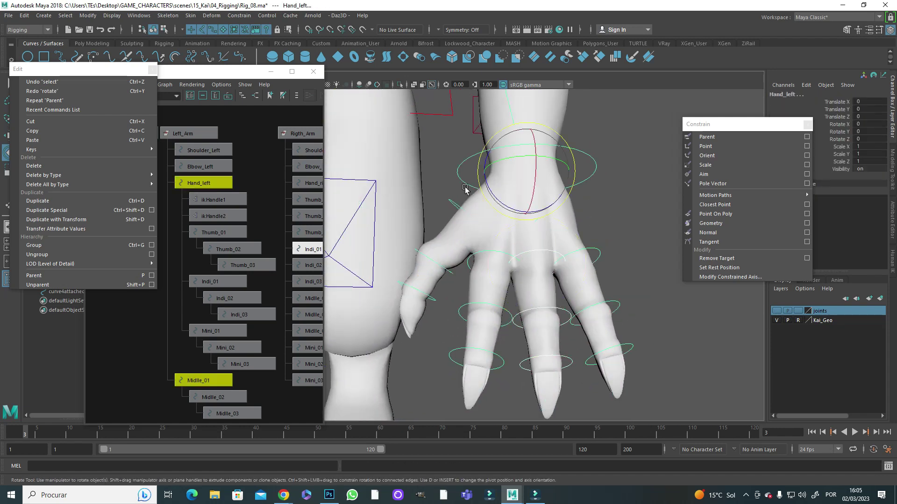
pyautogui.press('p')
pyautogui.keyDown('alt'); pyautogui.moveTo(545, 283); pyautogui.dragTo(520, 303); pyautogui.keyUp('alt')
pyautogui.click(520, 303)
# Select Thumb_02 and pick-walk up to Hand_left to verify the thumb hierarchy.
pyautogui.click(492, 212)
pyautogui.keyDown('alt'); pyautogui.moveTo(579, 286); pyautogui.dragTo(490, 233); pyautogui.keyUp('alt')
pyautogui.press('Up')
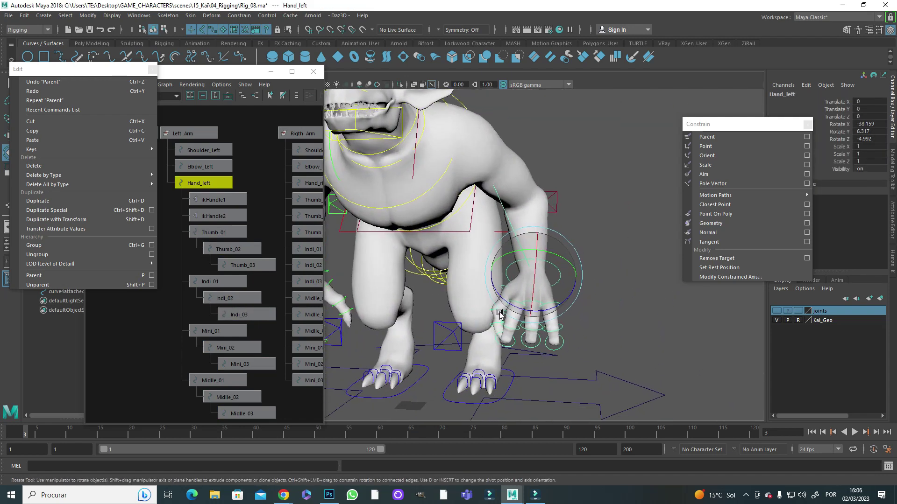
pyautogui.scroll(-2, 229, 233)
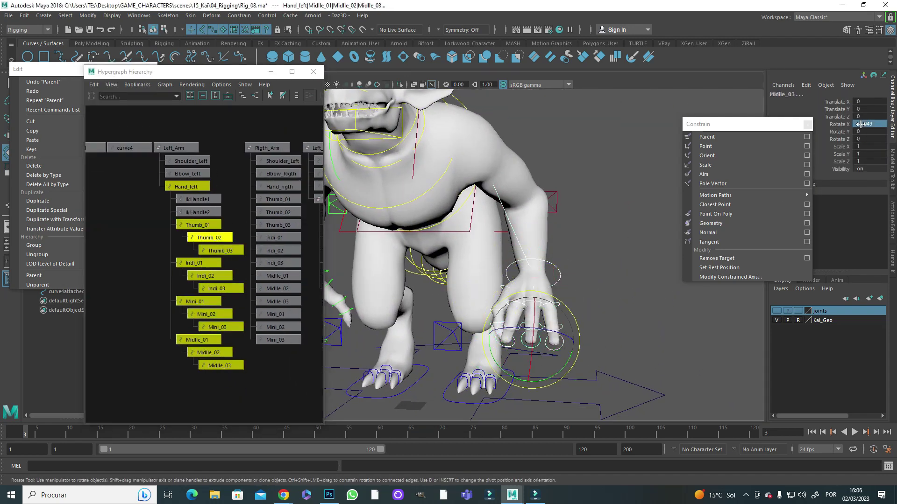
pyautogui.moveTo(537, 271)
pyautogui.keyDown('alt'); pyautogui.mouseDown()
pyautogui.moveTo(514, 252)
pyautogui.moveTo(604, 239)
pyautogui.moveTo(542, 261)
pyautogui.mouseUp(); pyautogui.keyUp('alt')
# In wireframe, pole-vector constrain ikHandle1 to the Elbow_Left control through the option box.
pyautogui.press('4')
pyautogui.click(187, 214)
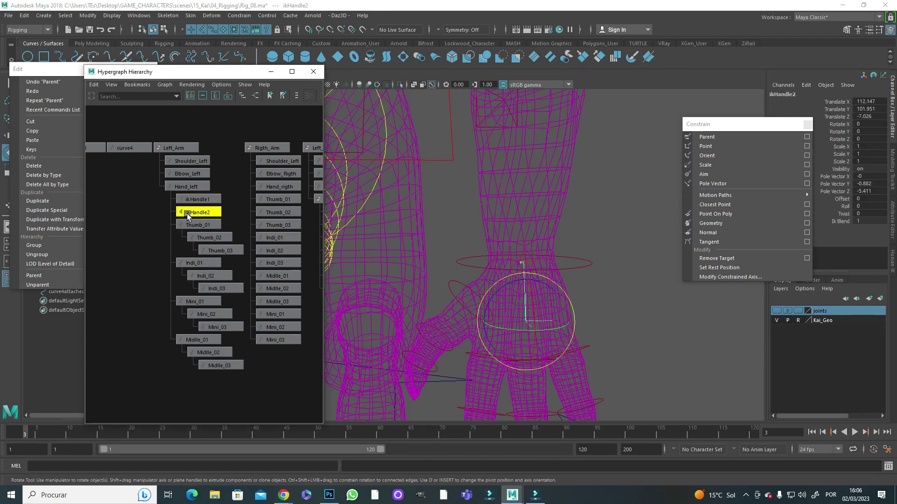
pyautogui.click(188, 173)
pyautogui.click(712, 183)
pyautogui.hotkey('ctrl', 'z')
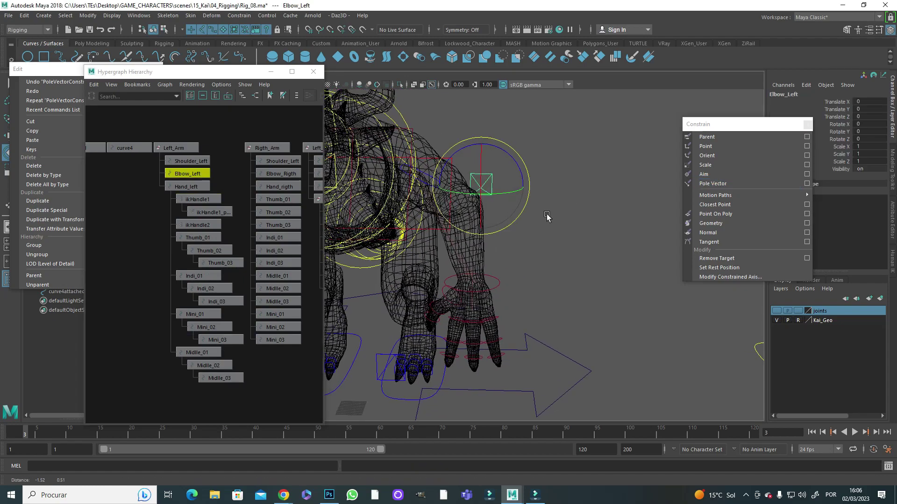
pyautogui.click(806, 183)
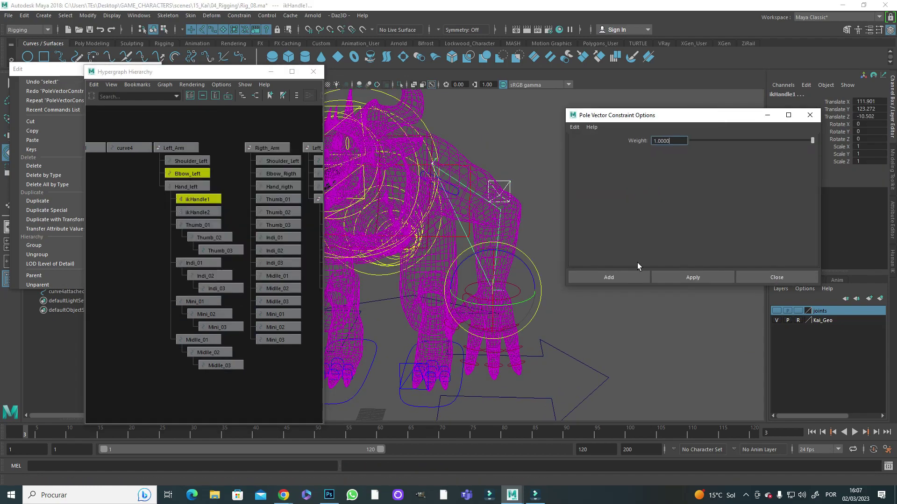
pyautogui.click(612, 275)
# Return to shaded view and select Hand_left and the elbow control to test the arm.
pyautogui.press('5')
pyautogui.moveTo(633, 282)
pyautogui.keyDown('alt'); pyautogui.mouseDown()
pyautogui.moveTo(425, 250)
pyautogui.moveTo(497, 262)
pyautogui.moveTo(578, 295)
pyautogui.moveTo(861, 125)
pyautogui.mouseUp(); pyautogui.keyUp('alt')
pyautogui.click(425, 249)
pyautogui.click(495, 268)
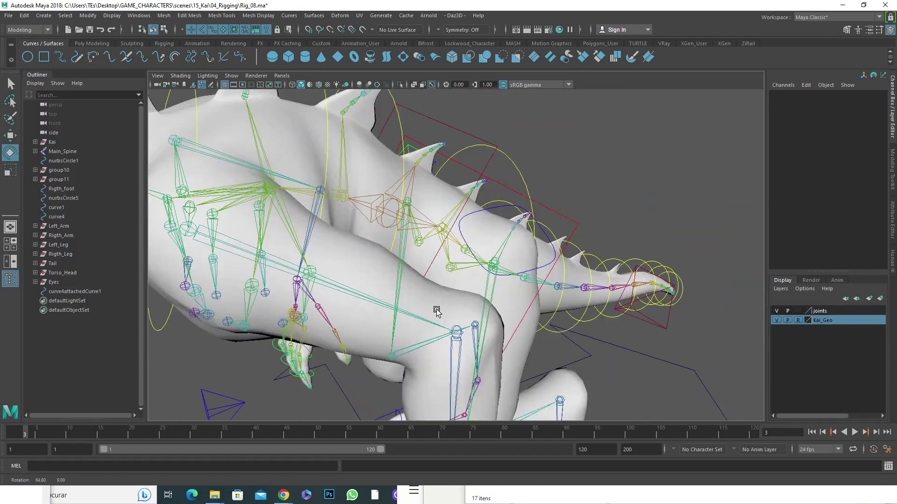
# Inspect the head control and the Neck_02 joint.
pyautogui.keyDown('alt'); pyautogui.moveTo(437, 312); pyautogui.dragTo(467, 308); pyautogui.keyUp('alt')
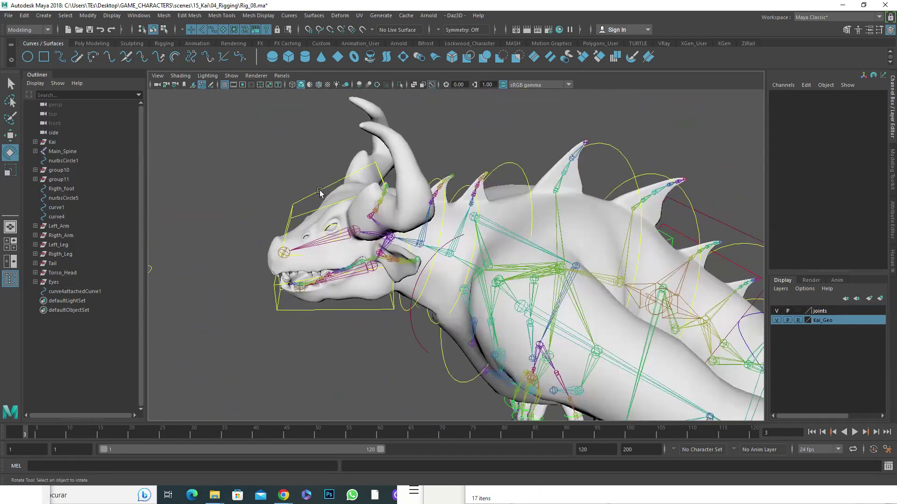
pyautogui.click(470, 311)
pyautogui.scroll(3, 472, 313)
pyautogui.click(239, 15)
pyautogui.click(252, 21)
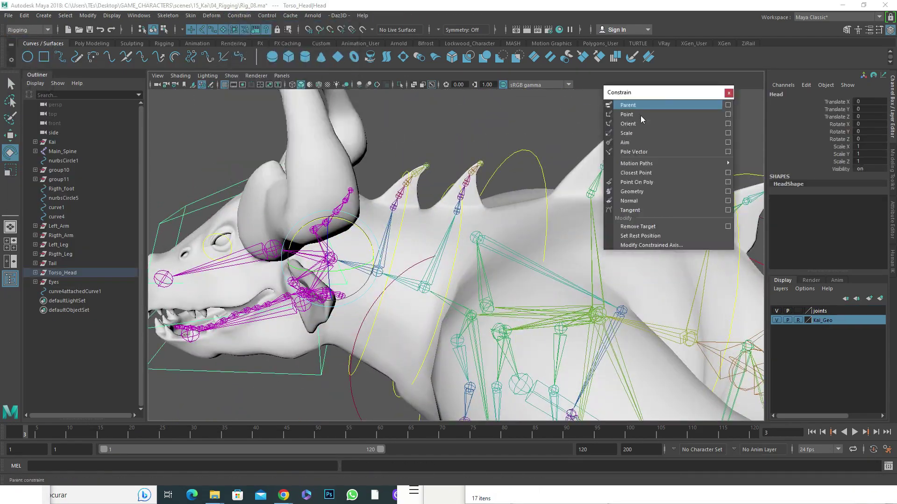
pyautogui.keyDown('alt'); pyautogui.moveTo(401, 280); pyautogui.dragTo(448, 200); pyautogui.keyUp('alt')
pyautogui.click(447, 200)
pyautogui.click(447, 200)
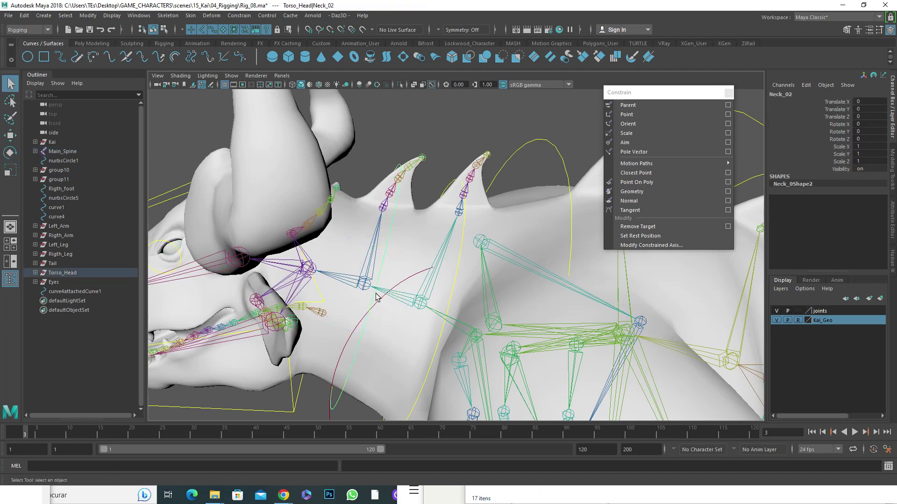
# Check the Spine_03 control with the move and rotate tools, then select Spine_02.
pyautogui.keyDown('alt'); pyautogui.moveTo(394, 254); pyautogui.dragTo(383, 252); pyautogui.keyUp('alt')
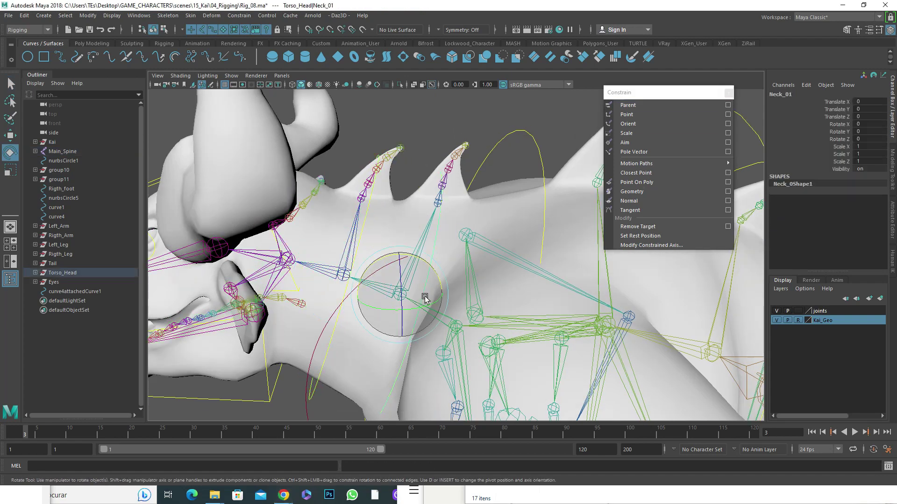
pyautogui.keyDown('alt'); pyautogui.moveTo(467, 187); pyautogui.dragTo(390, 292); pyautogui.keyUp('alt')
pyautogui.click(450, 253)
pyautogui.press('w')
pyautogui.click(467, 234)
pyautogui.press('e')
pyautogui.press('q')
pyautogui.click(390, 292)
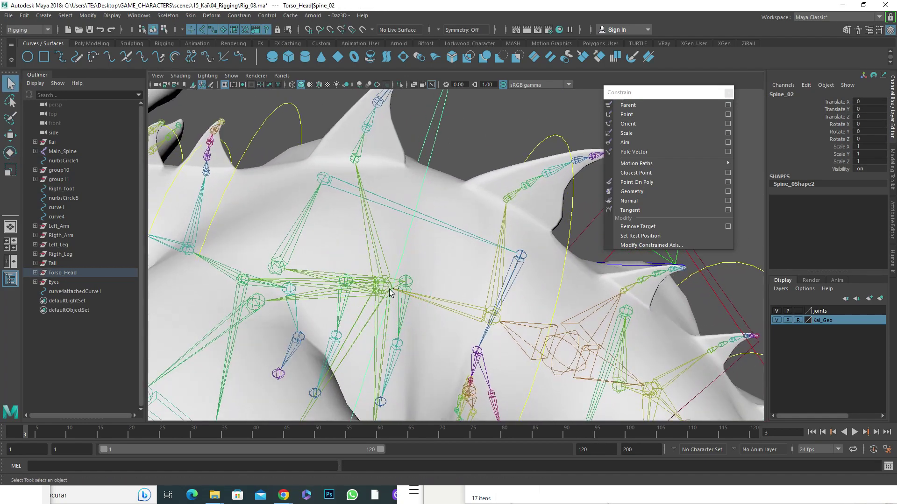
# Select the Main control, Hips joint and Tail_01 joint to inspect the lower body.
pyautogui.keyDown('alt'); pyautogui.moveTo(467, 164); pyautogui.dragTo(416, 225); pyautogui.keyUp('alt')
pyautogui.click(437, 122)
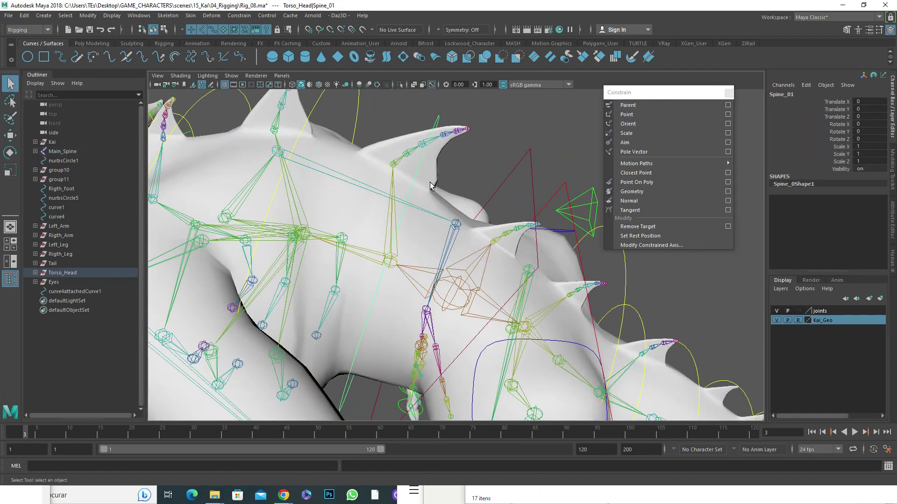
pyautogui.click(628, 105)
pyautogui.click(470, 285)
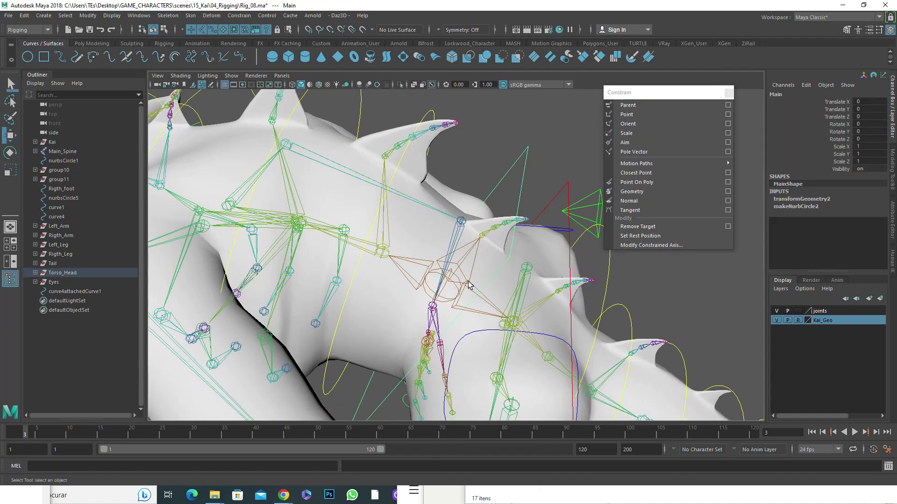
pyautogui.keyDown('alt'); pyautogui.moveTo(568, 254); pyautogui.dragTo(467, 187); pyautogui.keyUp('alt')
pyautogui.click(443, 299)
pyautogui.click(494, 162)
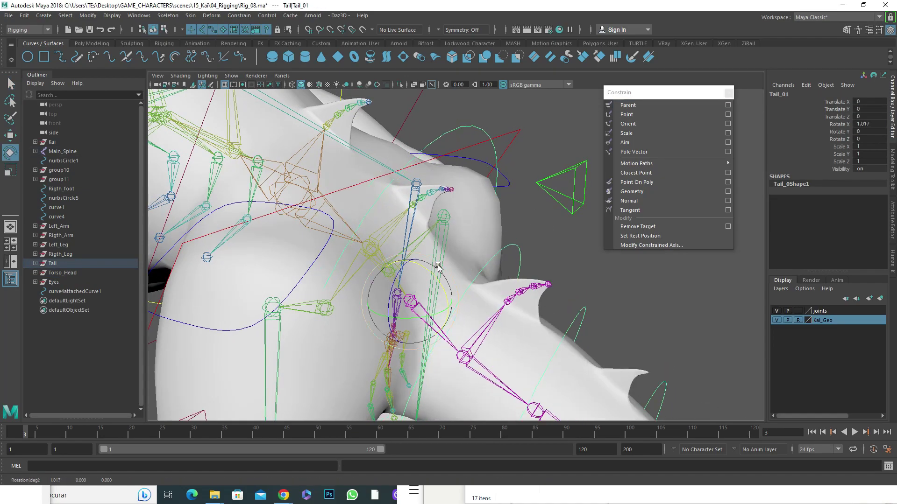
pyautogui.keyDown('alt'); pyautogui.moveTo(437, 266); pyautogui.dragTo(420, 253); pyautogui.keyUp('alt')
# Save the scene as a new version, Rig_09.ma.
pyautogui.press('q')
pyautogui.hotkey('ctrl', 'shift', 's')
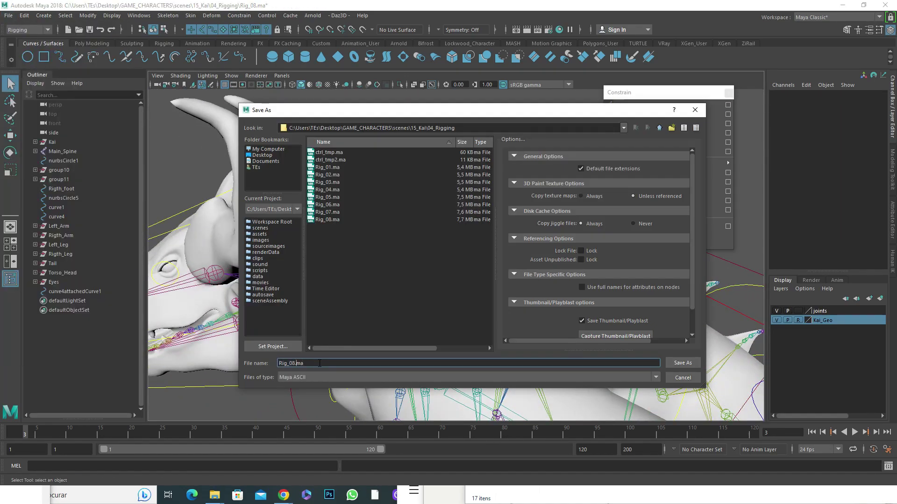
pyautogui.press('BackSpace')
pyautogui.write('9')
pyautogui.press('Return')
# Parent the Neck_02 control under the Spine_03 control using the torn-off Edit menu.
pyautogui.keyDown('alt'); pyautogui.moveTo(316, 364); pyautogui.dragTo(411, 257); pyautogui.keyUp('alt')
pyautogui.click(401, 227)
pyautogui.press('e')
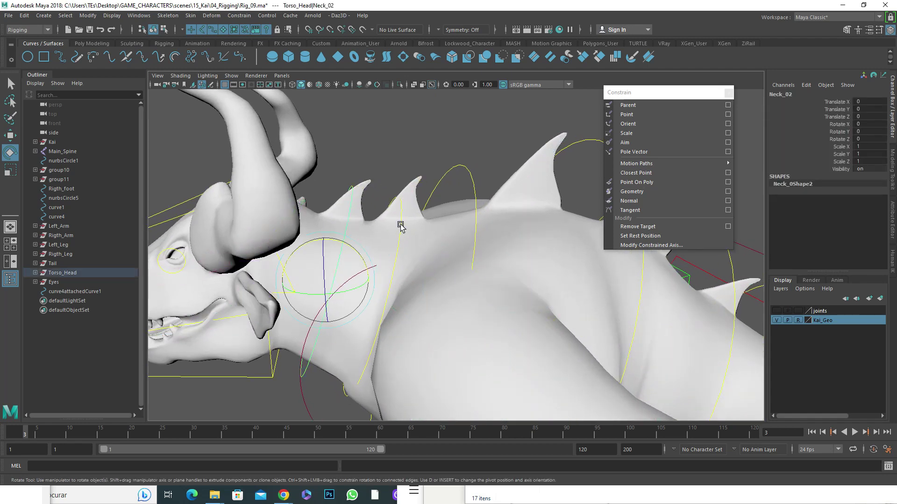
pyautogui.click(24, 16)
pyautogui.click(56, 24)
pyautogui.click(217, 199)
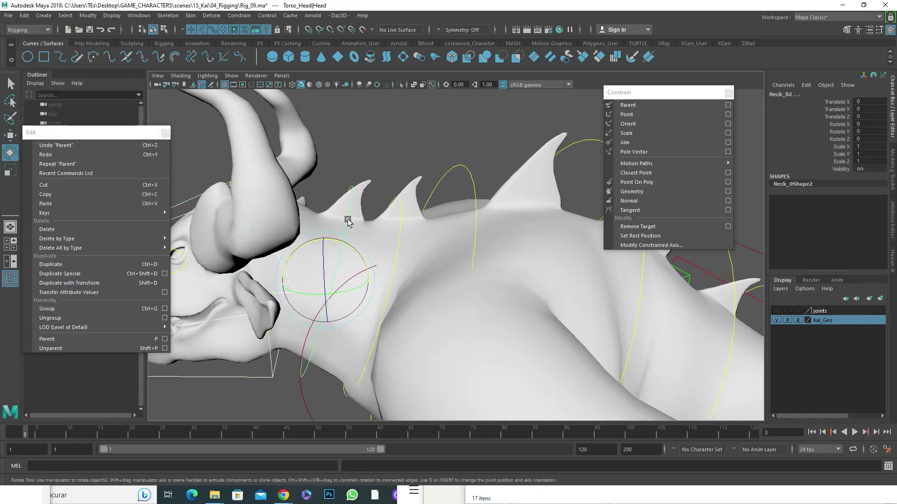
pyautogui.click(640, 290)
pyautogui.keyDown('alt'); pyautogui.moveTo(420, 256); pyautogui.dragTo(374, 234); pyautogui.keyUp('alt')
pyautogui.click(24, 15)
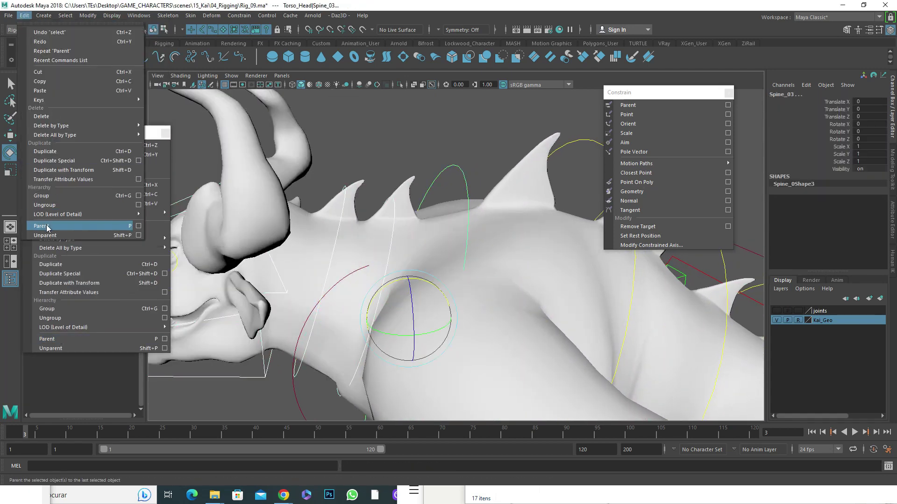
pyautogui.click(47, 228)
# Select the Spine_01, Hips and Spine_02 controls to check the spine chain.
pyautogui.keyDown('alt'); pyautogui.moveTo(435, 201); pyautogui.dragTo(466, 175); pyautogui.keyUp('alt')
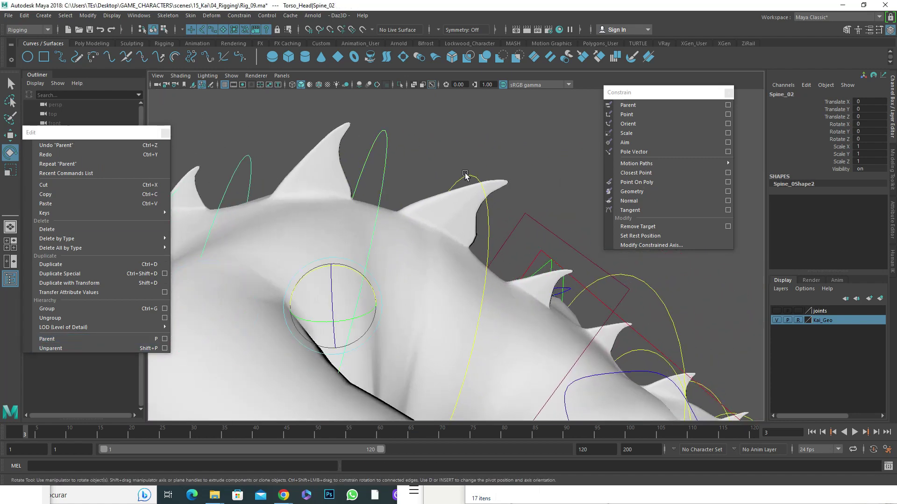
pyautogui.keyDown('alt'); pyautogui.moveTo(382, 290); pyautogui.dragTo(395, 275); pyautogui.keyUp('alt')
pyautogui.click(447, 239)
pyautogui.click(395, 275)
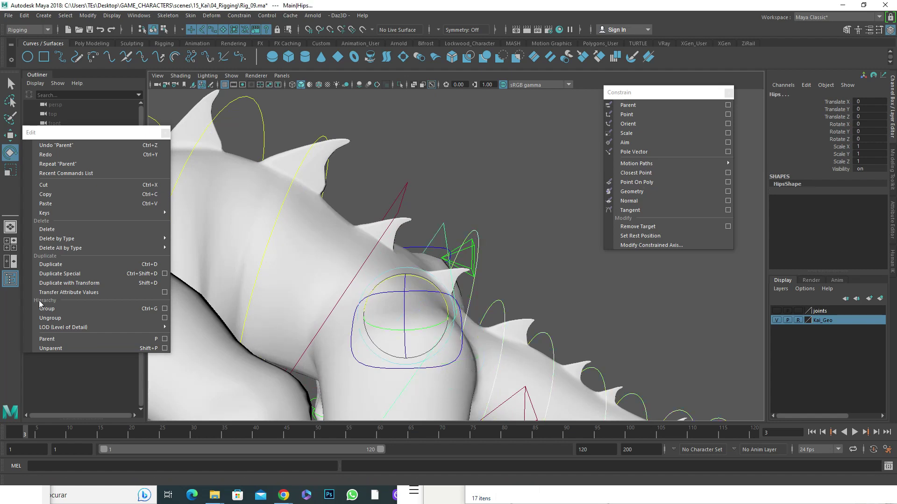
pyautogui.scroll(-5, 392, 264)
pyautogui.click(395, 199)
pyautogui.press('w')
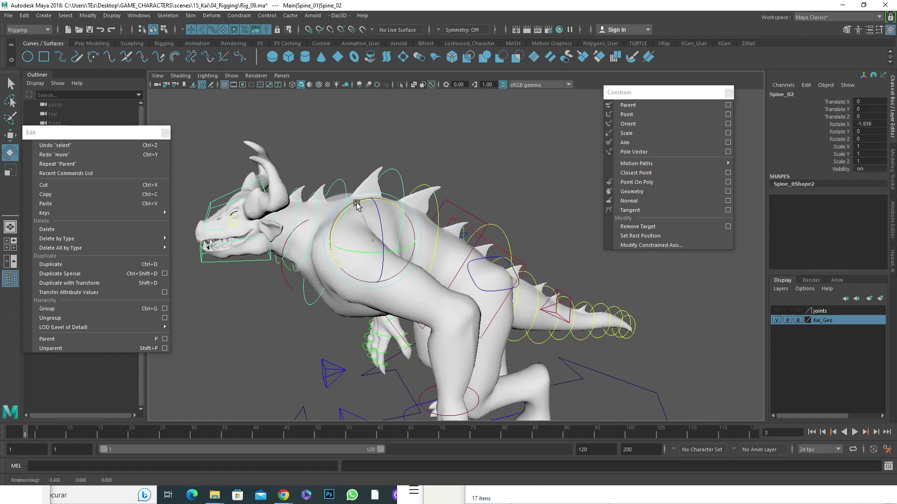
# Test-rotate the Neck_02 control, undo it, and check the Jaw and Hips controls.
pyautogui.click(292, 210)
pyautogui.moveTo(292, 210); pyautogui.dragTo(277, 199)
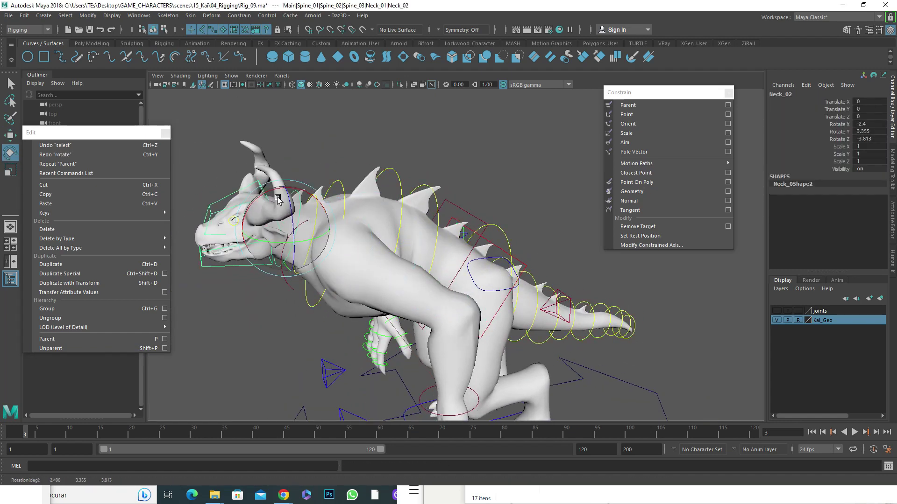
pyautogui.hotkey('ctrl', 'z')
pyautogui.click(285, 268)
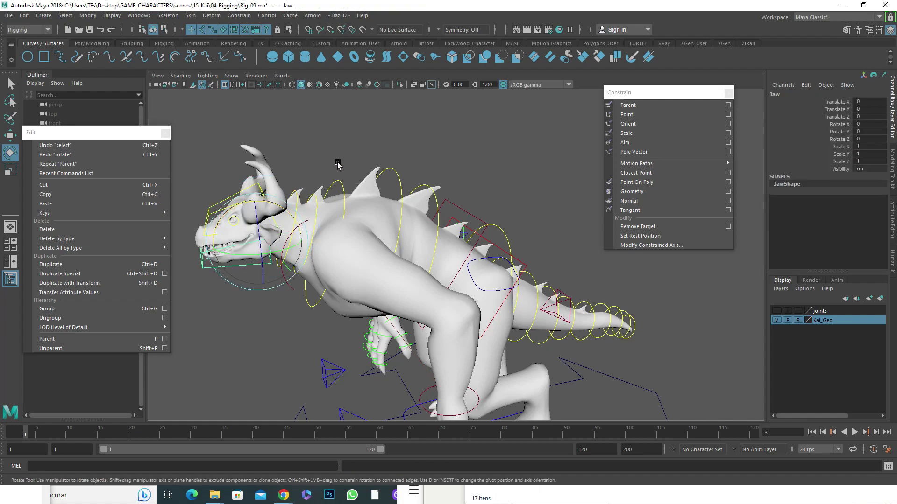
pyautogui.keyDown('alt'); pyautogui.moveTo(337, 164); pyautogui.dragTo(420, 210); pyautogui.keyUp('alt')
pyautogui.click(457, 237)
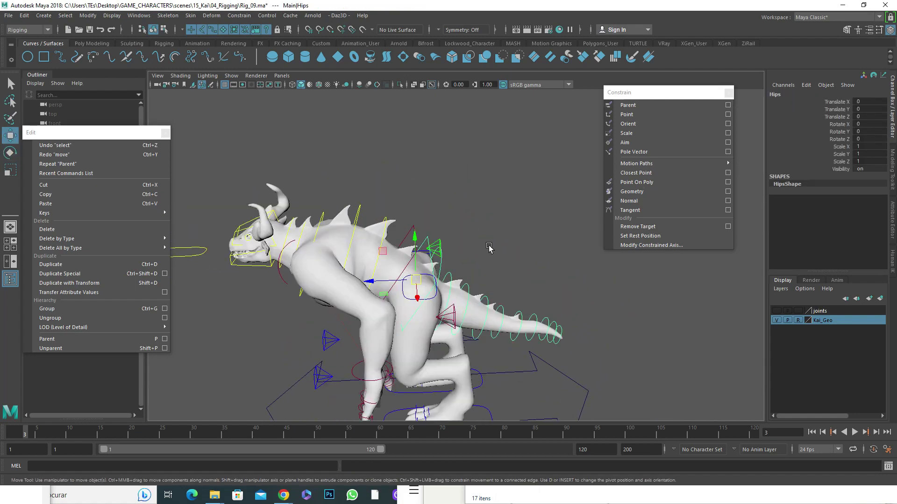
pyautogui.click(489, 247)
pyautogui.keyDown('alt'); pyautogui.moveTo(488, 247); pyautogui.dragTo(513, 280); pyautogui.keyUp('alt')
pyautogui.scroll(8, 514, 315)
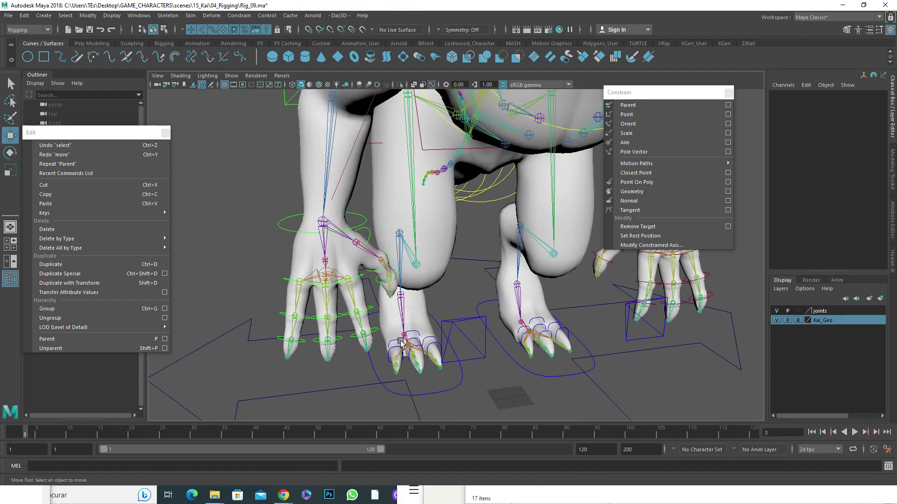
pyautogui.scroll(-5, 400, 343)
# Create IK handles from the ankle to the toes on the right foot.
pyautogui.click(168, 16)
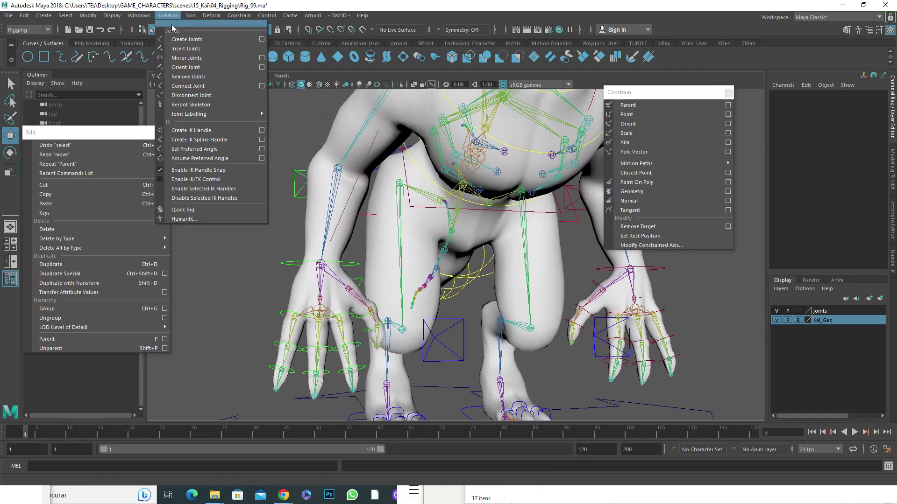
pyautogui.click(413, 196)
pyautogui.press('w')
pyautogui.keyDown('alt'); pyautogui.moveTo(413, 196); pyautogui.dragTo(368, 301); pyautogui.keyUp('alt')
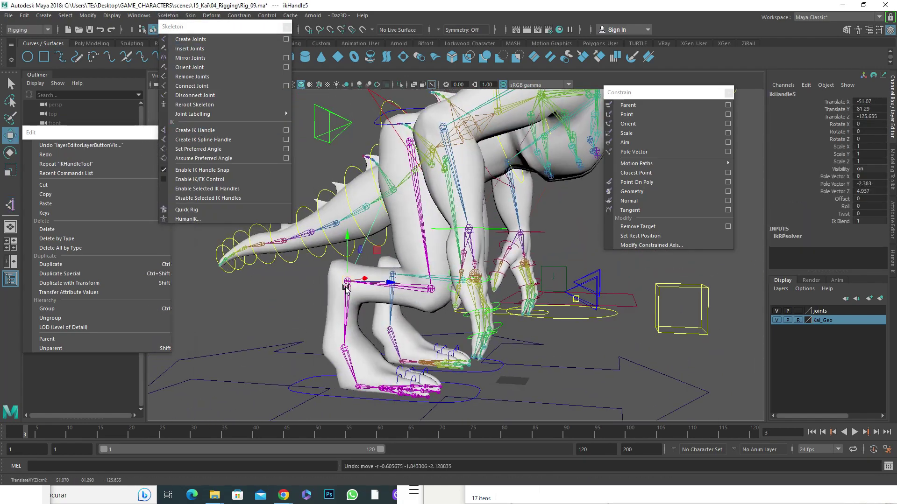
pyautogui.scroll(2, 346, 288)
pyautogui.click(195, 130)
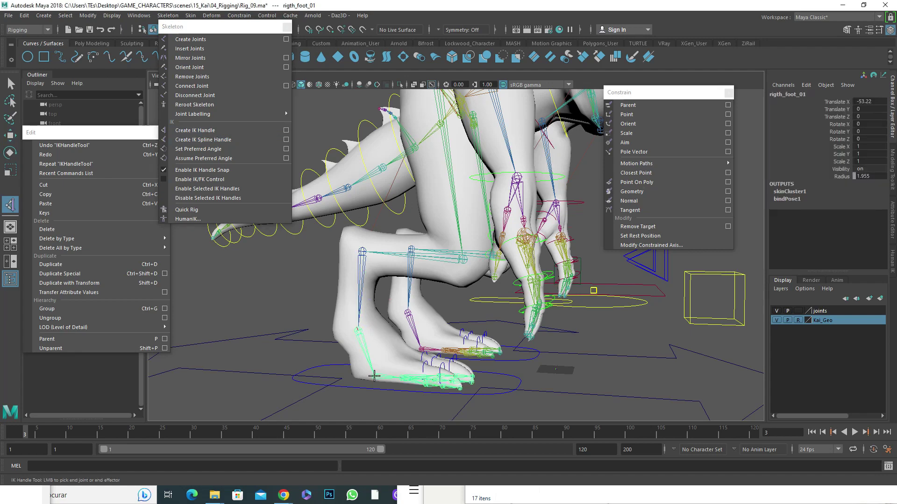
pyautogui.keyDown('alt'); pyautogui.moveTo(355, 280); pyautogui.dragTo(380, 359); pyautogui.keyUp('alt')
pyautogui.keyDown('alt'); pyautogui.moveTo(380, 359); pyautogui.dragTo(437, 343, button='middle'); pyautogui.keyUp('alt')
# Parent the foot IK handles into a chain: ikHandle8 > 7 > 6 > 5.
pyautogui.press('w')
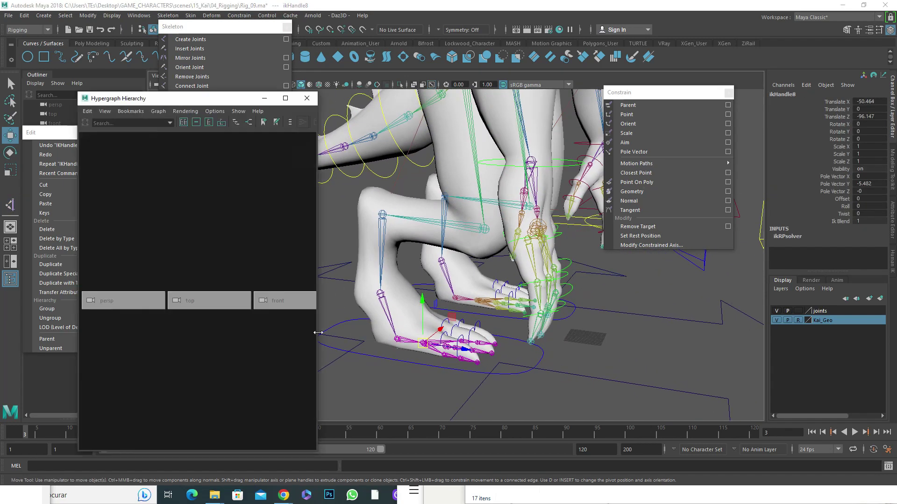
pyautogui.moveTo(443, 375); pyautogui.dragTo(304, 341)
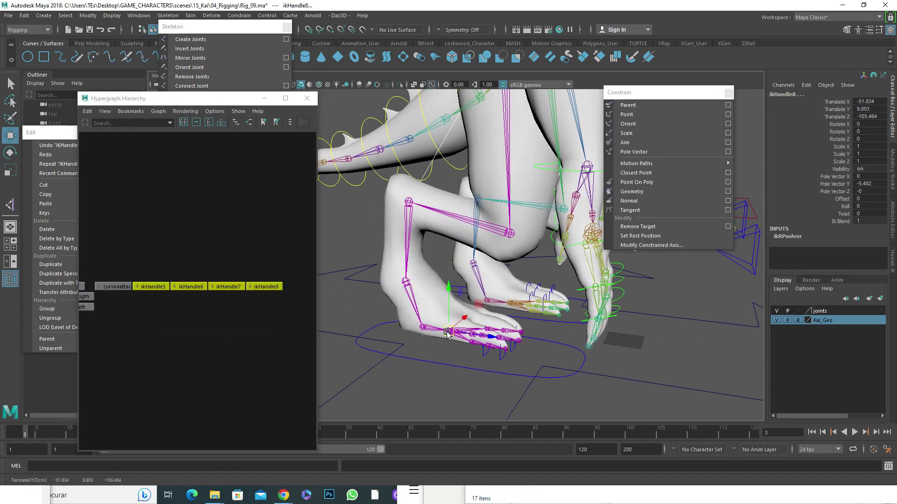
pyautogui.hotkey('ctrl', 'z')
pyautogui.keyDown('alt'); pyautogui.moveTo(445, 381); pyautogui.dragTo(428, 380, button='middle'); pyautogui.keyUp('alt')
pyautogui.keyDown('alt'); pyautogui.moveTo(428, 380); pyautogui.dragTo(467, 369); pyautogui.keyUp('alt')
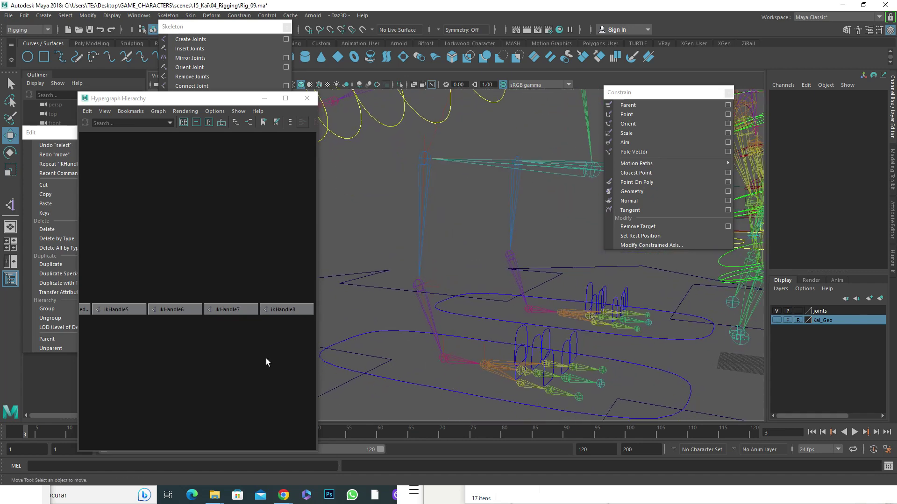
pyautogui.moveTo(265, 358); pyautogui.dragTo(226, 318)
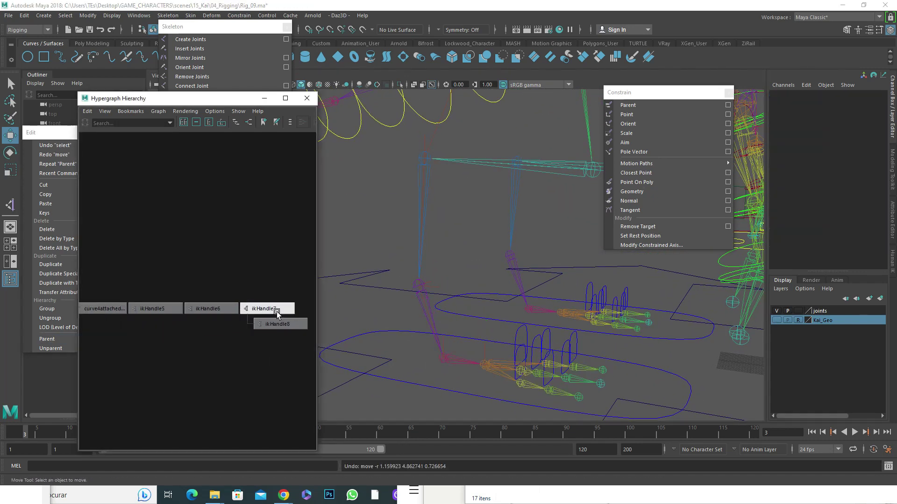
pyautogui.press('p')
pyautogui.keyDown('shift'); pyautogui.click(154, 309); pyautogui.keyUp('shift')
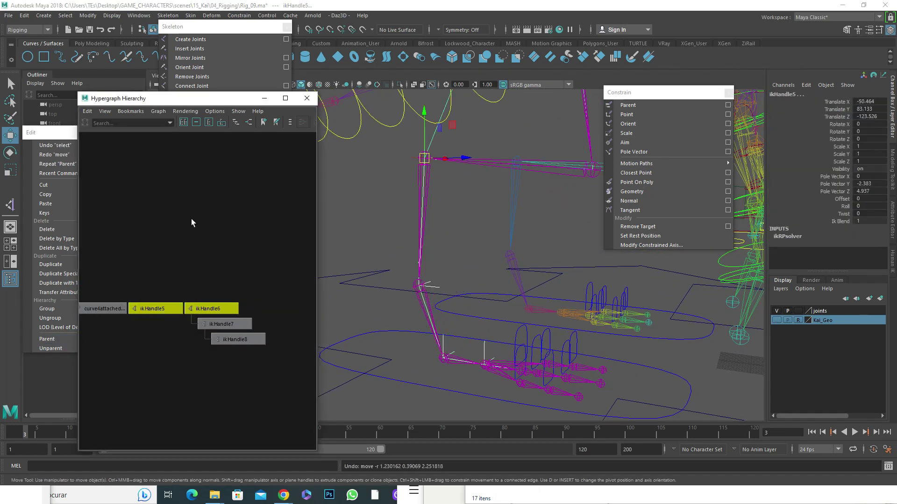
pyautogui.press('p')
# Test-rotate ikHandle5, undo the rotation, and rename it Heel_01.
pyautogui.click(155, 309)
pyautogui.press('e')
pyautogui.moveTo(384, 279); pyautogui.dragTo(261, 287)
pyautogui.hotkey('ctrl', 'z')
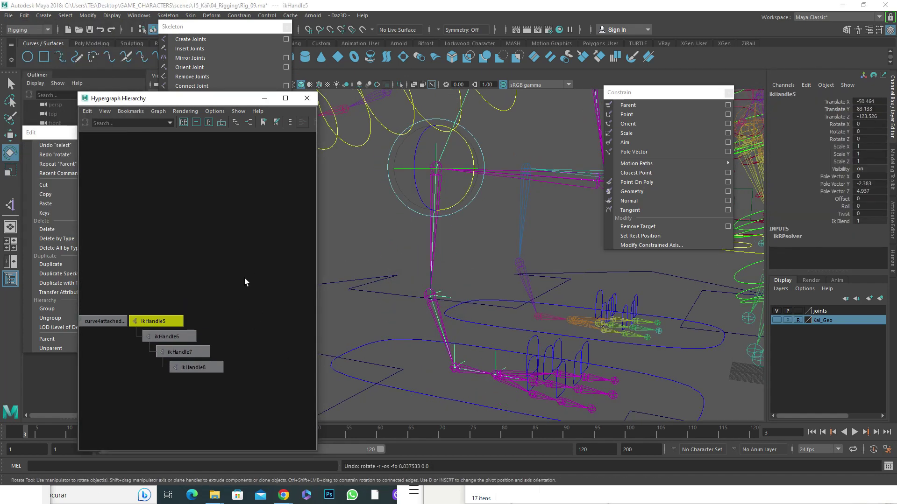
pyautogui.doubleClick(791, 94)
pyautogui.press('Return')
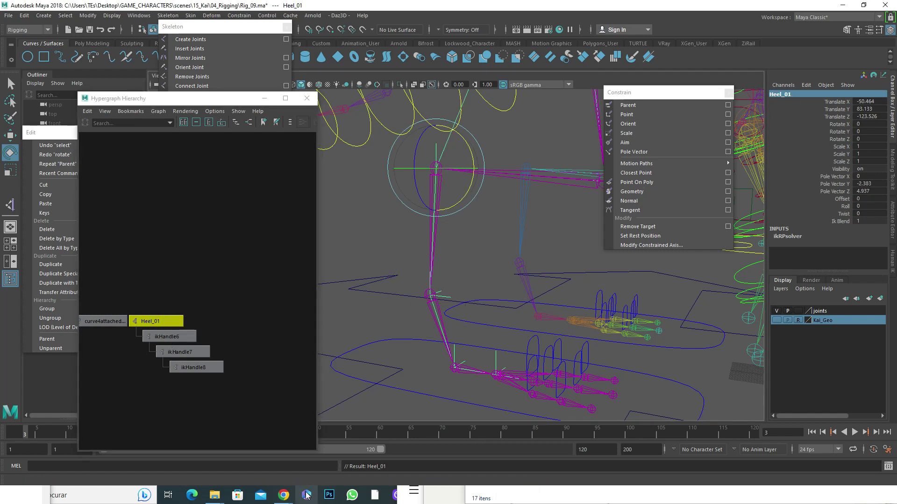
# Look up 'calcanhar' in a Português browser dictionary, then return to Maya.
pyautogui.click(283, 495)
pyautogui.write('dicionario')
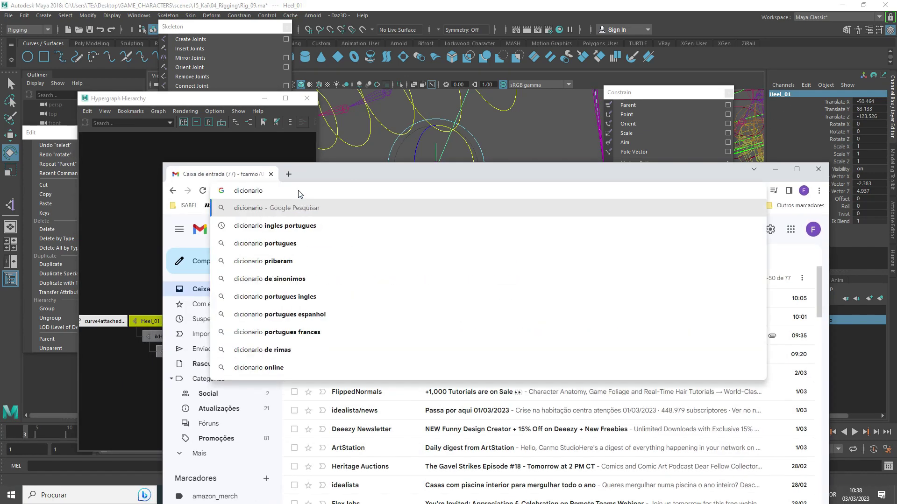
pyautogui.click(262, 226)
pyautogui.click(375, 312)
pyautogui.write('port')
pyautogui.press('Return')
pyautogui.click(296, 334)
pyautogui.write('cacanhe')
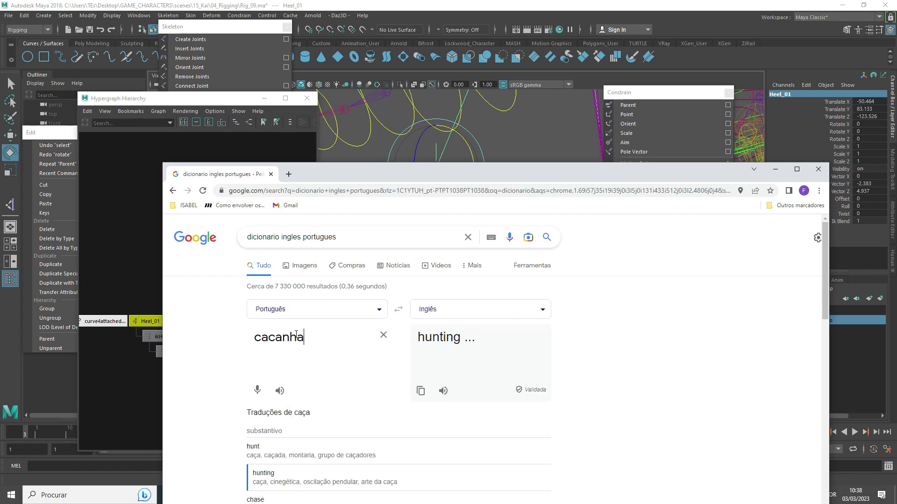
pyautogui.press('BackSpace')
pyautogui.press('BackSpace')
pyautogui.press('BackSpace')
pyautogui.press('BackSpace')
pyautogui.press('BackSpace')
pyautogui.write('lcanhar')
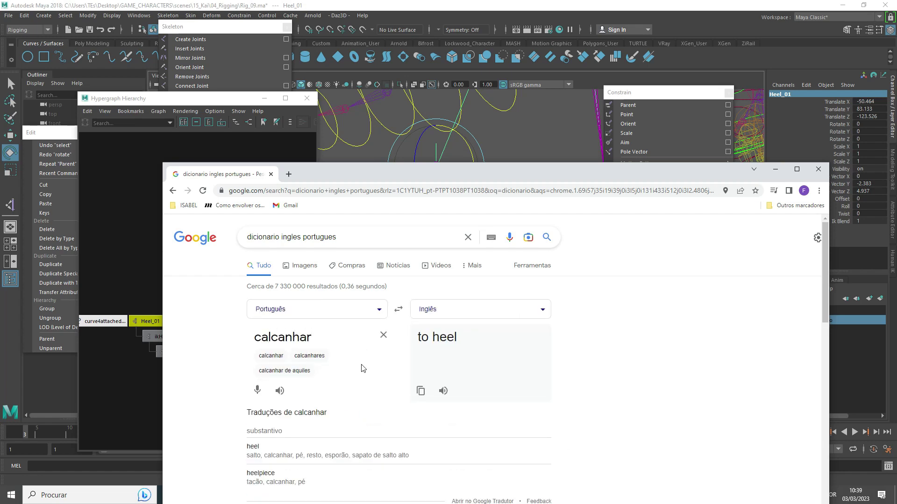
pyautogui.click(775, 170)
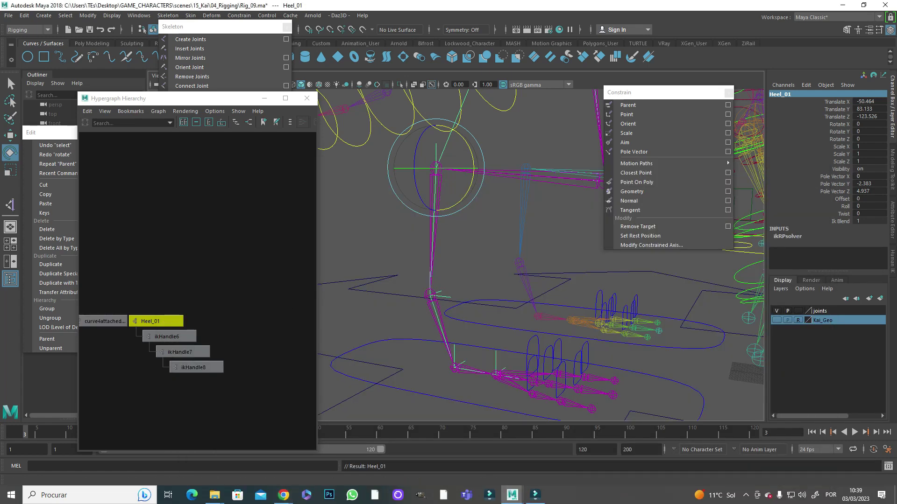
# Rename Heel_01's child handle Heel_02.
pyautogui.press('Down')
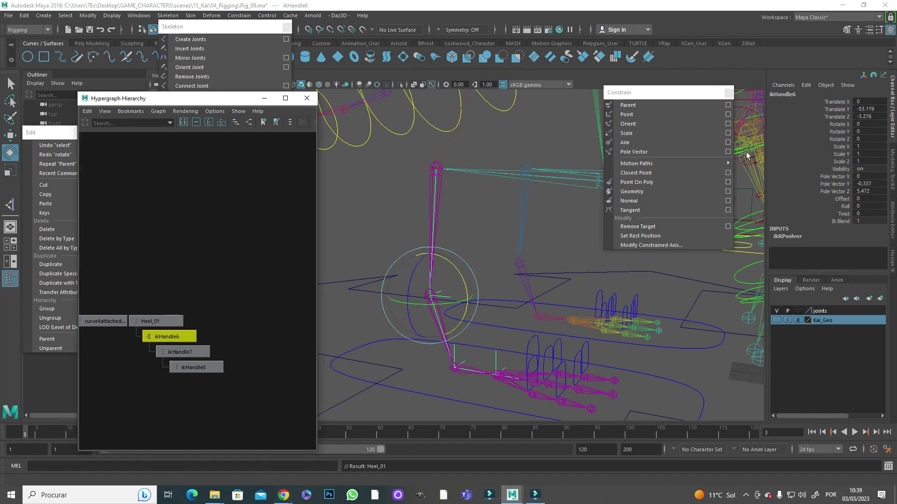
pyautogui.write('Heel_02')
pyautogui.press('Return')
pyautogui.press('Down')
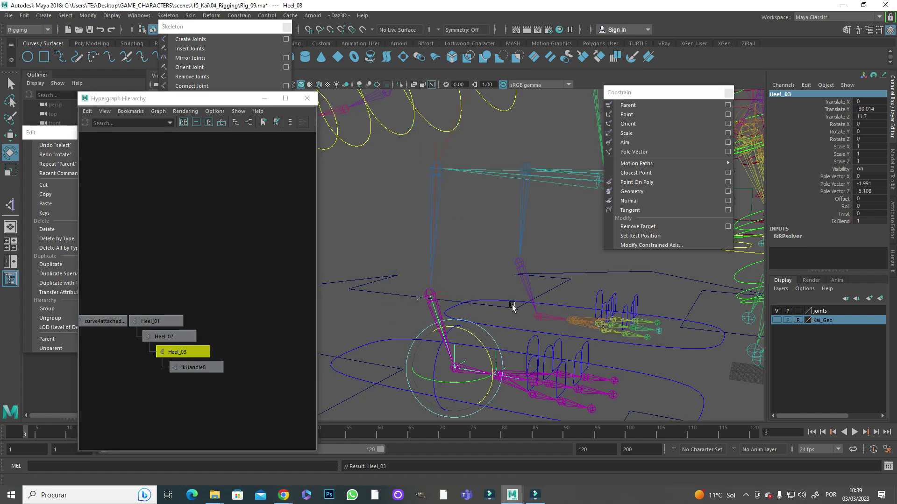
# Select ikHandle9 on the left leg and bring back the hierarchy view.
pyautogui.keyDown('alt'); pyautogui.moveTo(513, 306); pyautogui.dragTo(550, 264); pyautogui.keyUp('alt')
pyautogui.click(577, 211)
pyautogui.click(264, 98)
pyautogui.keyDown('alt'); pyautogui.moveTo(327, 280); pyautogui.dragTo(383, 364); pyautogui.keyUp('alt')
pyautogui.click(18, 480)
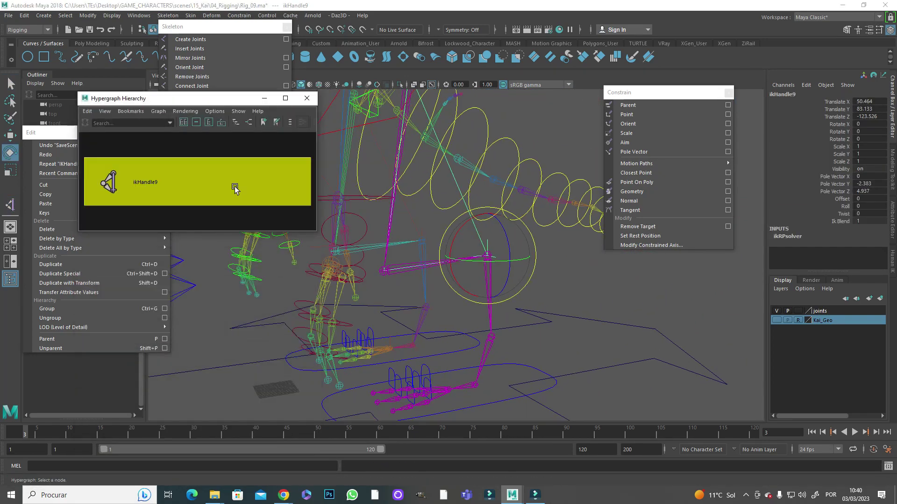
# Create ikHandle10, ikHandle11 and ikHandle12 along the left foot and toe joints.
pyautogui.click(196, 131)
pyautogui.keyDown('alt'); pyautogui.moveTo(327, 233); pyautogui.dragTo(355, 253); pyautogui.keyUp('alt')
pyautogui.click(379, 242)
pyautogui.click(491, 314)
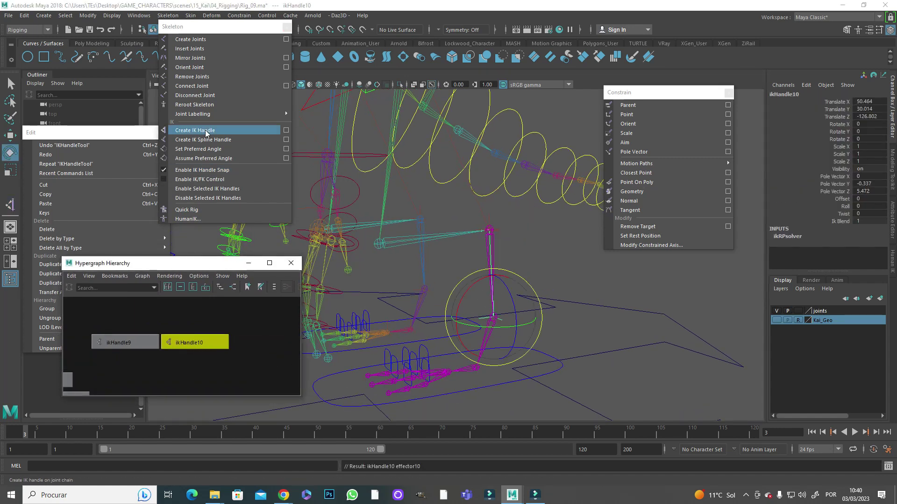
pyautogui.click(492, 314)
pyautogui.click(476, 368)
pyautogui.click(443, 372)
# Parent ikHandle12 under ikHandle11 and test-rotate ikHandle10 for the heel roll.
pyautogui.moveTo(140, 263); pyautogui.dragTo(159, 248)
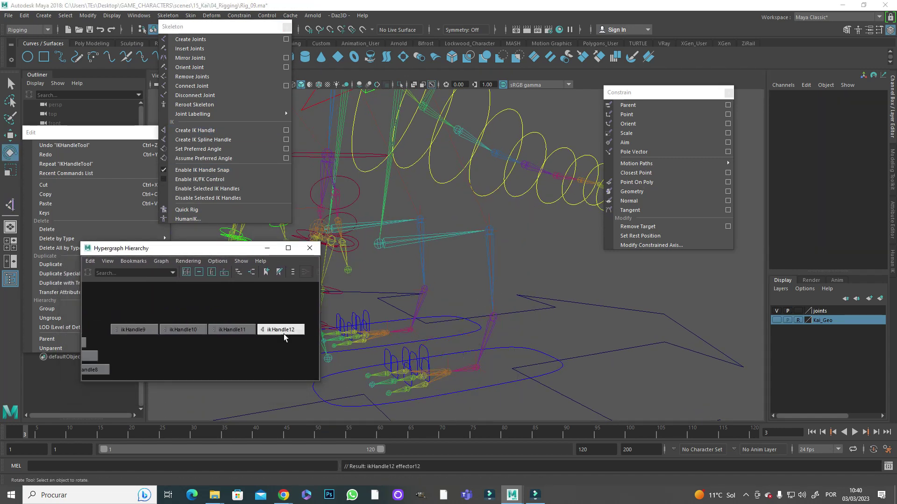
pyautogui.click(282, 329)
pyautogui.keyDown('shift'); pyautogui.click(231, 329); pyautogui.keyUp('shift')
pyautogui.click(47, 339)
pyautogui.click(180, 341)
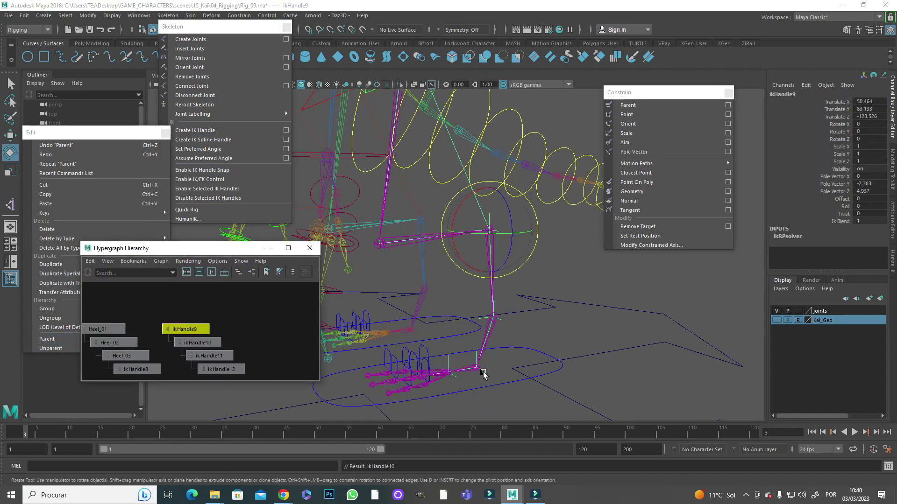
pyautogui.moveTo(461, 329)
pyautogui.mouseDown()
pyautogui.moveTo(456, 304)
pyautogui.moveTo(449, 340)
pyautogui.mouseUp()
# Rename the left foot handles HeelLeft_01, HeelLeft_02 and HeelLeft_03.
pyautogui.press('Down')
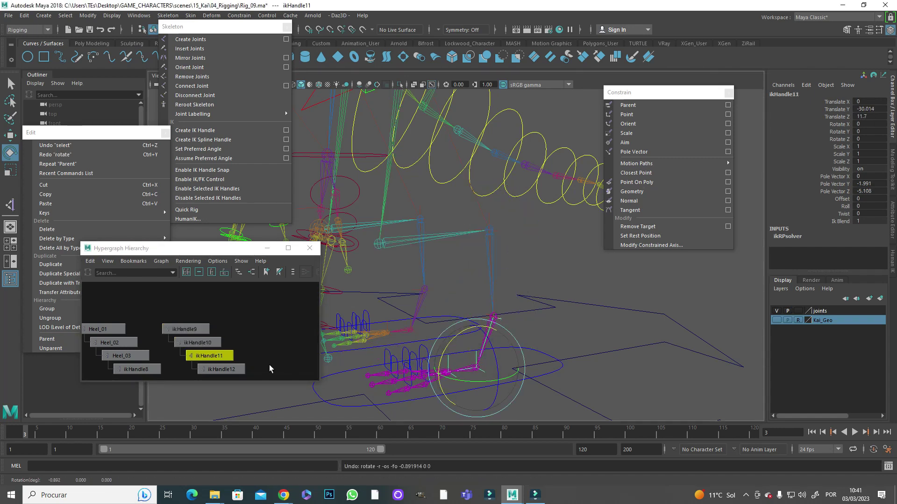
pyautogui.press('Up')
pyautogui.press('Up')
pyautogui.doubleClick(791, 95)
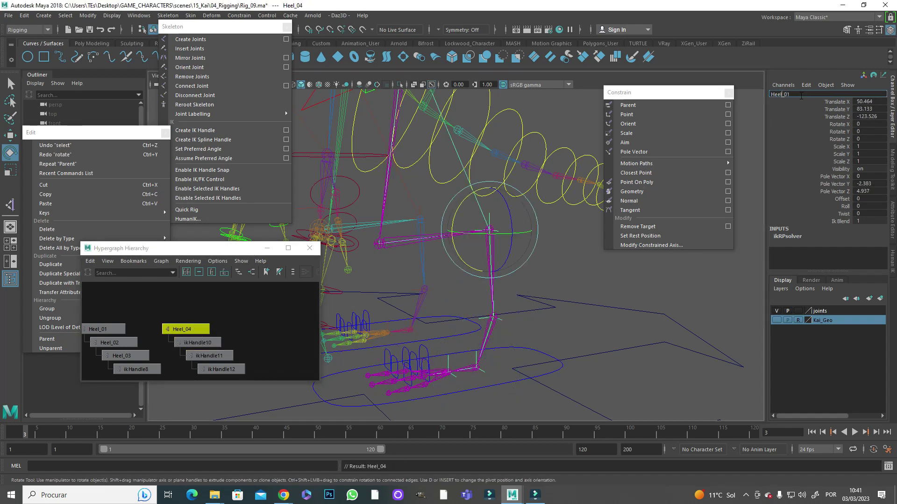
pyautogui.press('Down')
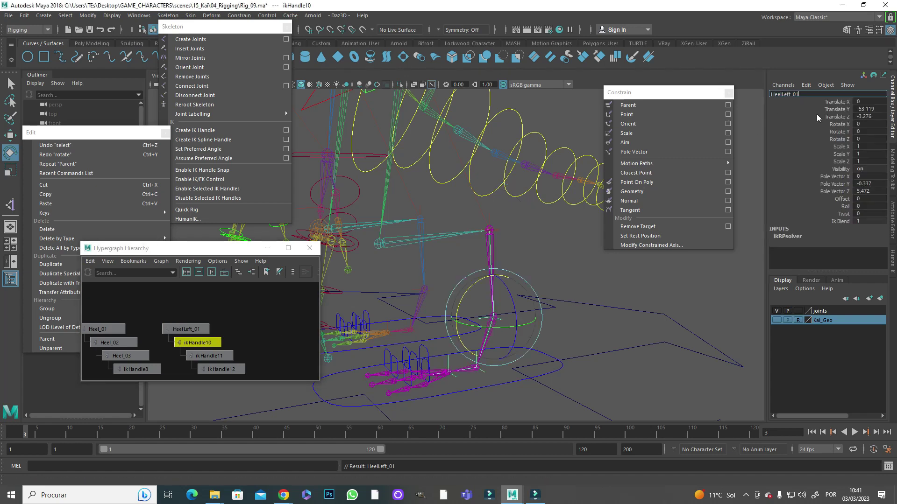
pyautogui.press('Down')
pyautogui.doubleClick(790, 94)
pyautogui.press('Up')
# Rename the right foot handles HeelRigth_01–03 and save Rig_09.ma.
pyautogui.doubleClick(791, 94)
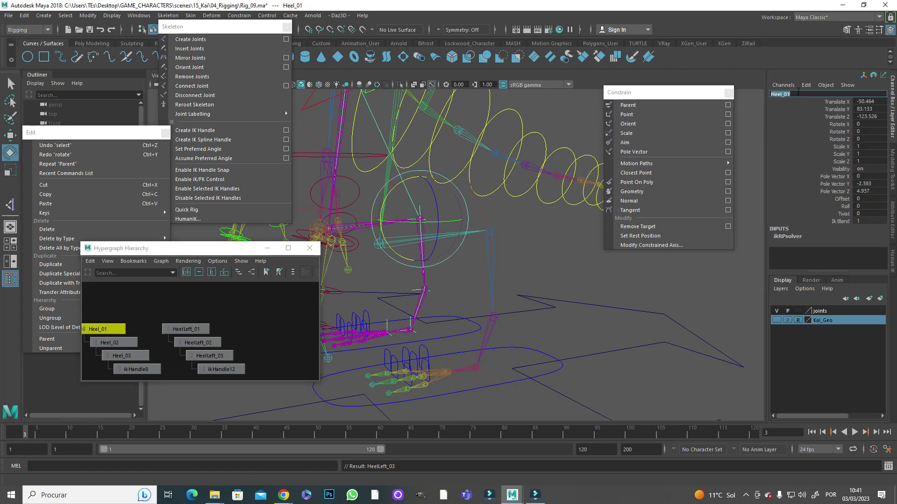
pyautogui.press('Down')
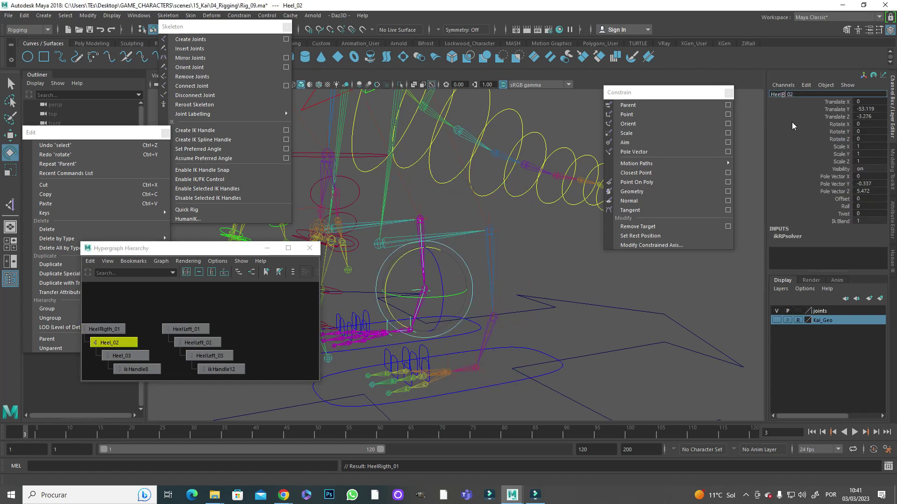
pyautogui.press('Down')
pyautogui.doubleClick(780, 94)
pyautogui.write('Rigth')
pyautogui.press('Return')
pyautogui.scroll(-5, 500, 337)
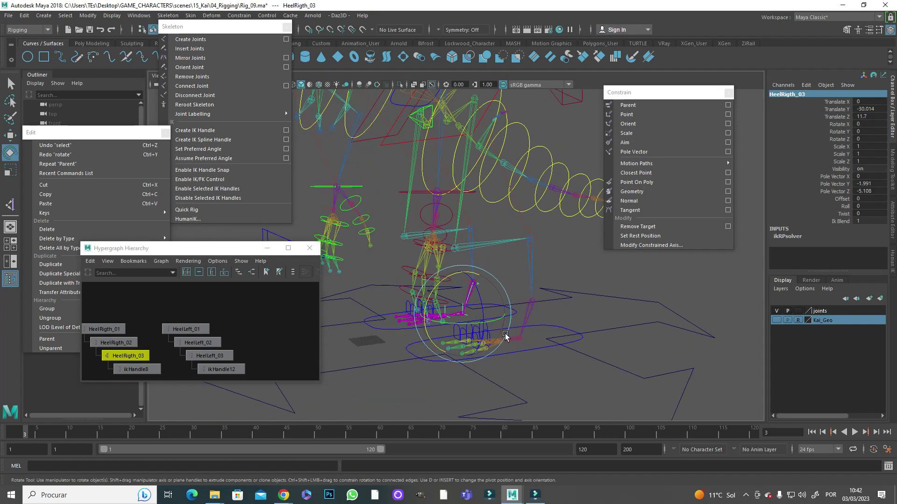
pyautogui.hotkey('ctrl', 's')
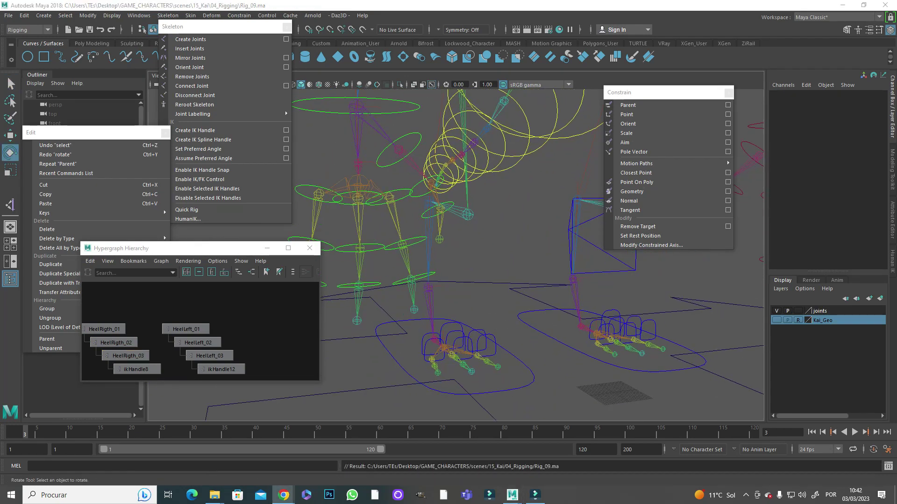
# Test-move the Main control and the left hand control, undoing each.
pyautogui.keyDown('alt'); pyautogui.moveTo(538, 216); pyautogui.dragTo(500, 262); pyautogui.keyUp('alt')
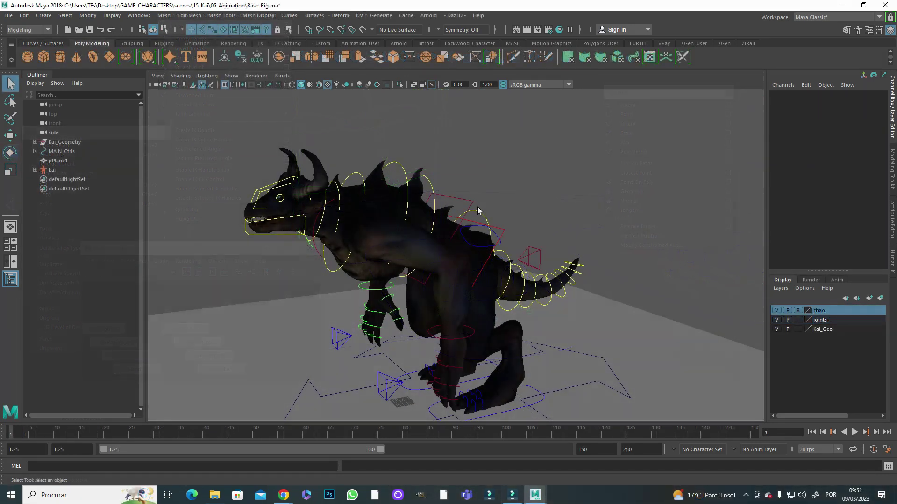
pyautogui.click(471, 207)
pyautogui.keyDown('alt'); pyautogui.moveTo(470, 205); pyautogui.dragTo(604, 289); pyautogui.keyUp('alt')
pyautogui.hotkey('ctrl', 'z')
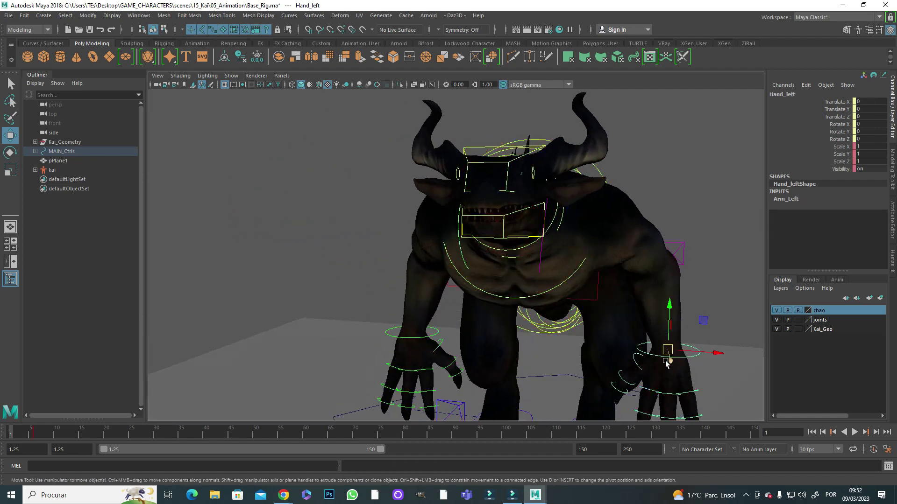
pyautogui.moveTo(661, 343)
pyautogui.mouseDown()
pyautogui.moveTo(664, 364)
pyautogui.moveTo(654, 336)
pyautogui.mouseUp()
pyautogui.hotkey('ctrl', 'z')
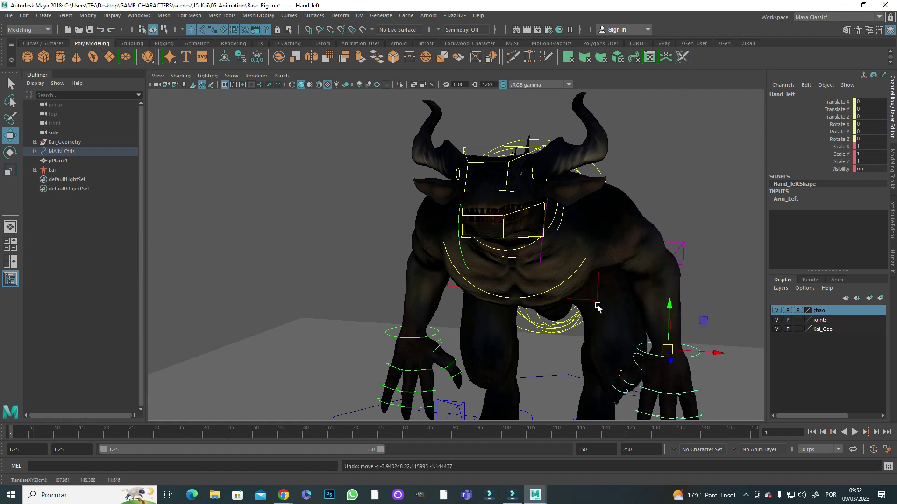
# Test-move the Head control, undo it, and select the Jaw control for rotation.
pyautogui.keyDown('alt'); pyautogui.moveTo(596, 307); pyautogui.dragTo(531, 256); pyautogui.keyUp('alt')
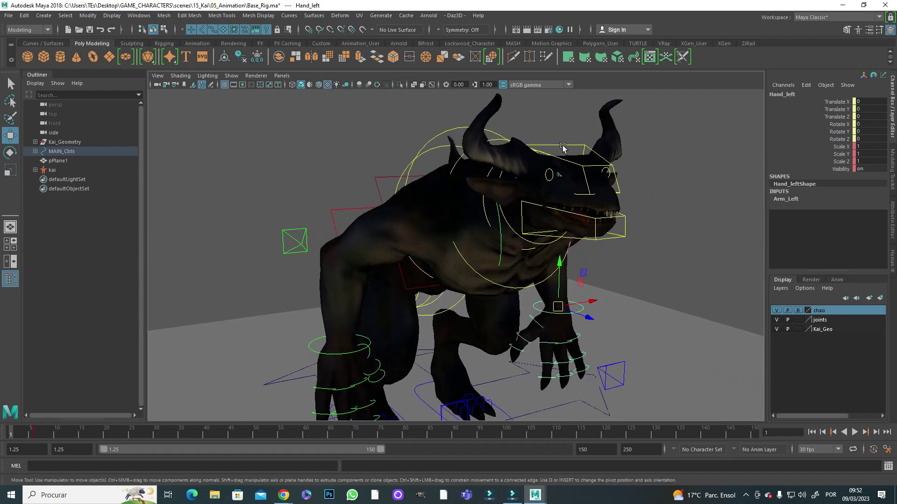
pyautogui.moveTo(555, 189)
pyautogui.mouseDown()
pyautogui.moveTo(574, 186)
pyautogui.moveTo(557, 190)
pyautogui.moveTo(563, 201)
pyautogui.mouseUp()
pyautogui.hotkey('ctrl', 'z')
pyautogui.press('e')
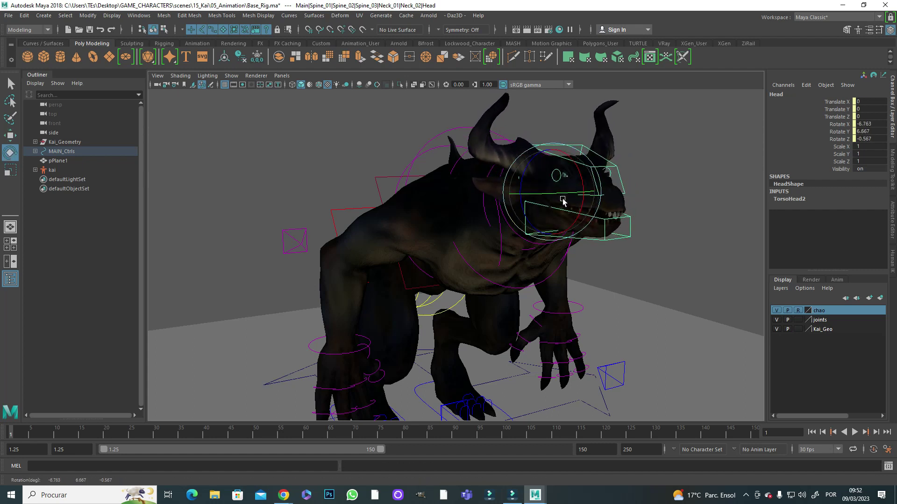
pyautogui.click(600, 225)
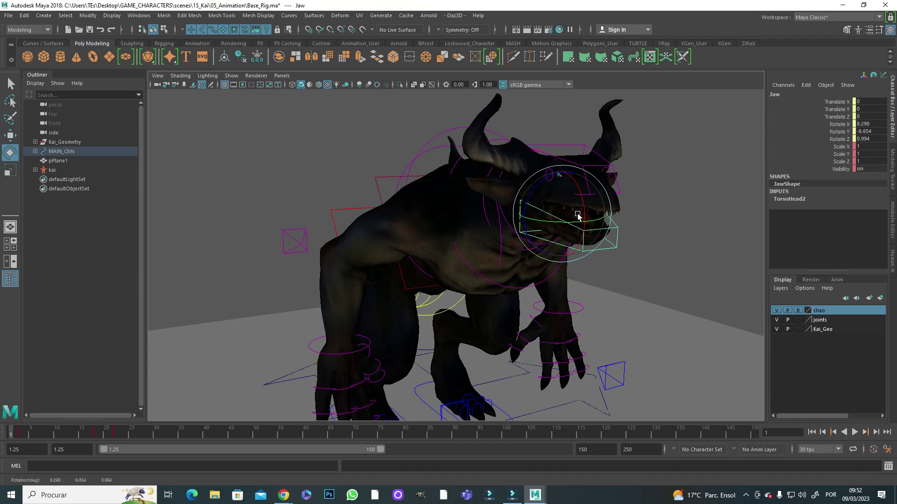
# Select the Left_foot control with the Move tool active.
pyautogui.click(679, 241)
pyautogui.keyDown('alt'); pyautogui.moveTo(679, 240); pyautogui.dragTo(629, 248); pyautogui.keyUp('alt')
pyautogui.keyDown('alt'); pyautogui.moveTo(628, 248); pyautogui.dragTo(508, 252, button='right'); pyautogui.keyUp('alt')
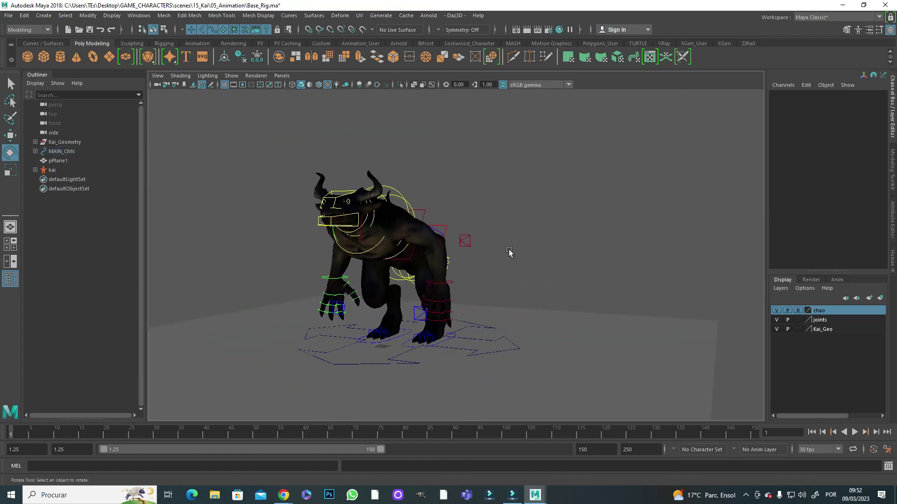
pyautogui.scroll(2, 486, 262)
pyautogui.keyDown('alt'); pyautogui.moveTo(487, 261); pyautogui.dragTo(451, 301); pyautogui.keyUp('alt')
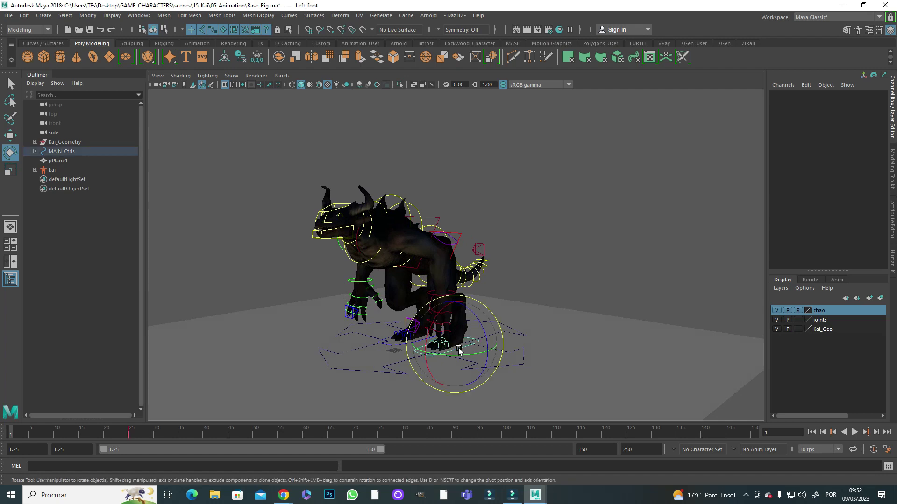
pyautogui.click(459, 351)
pyautogui.press('w')
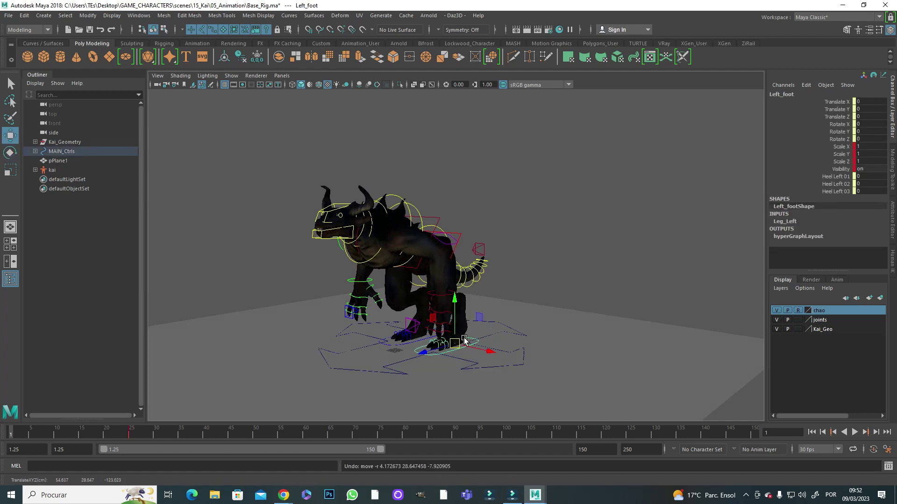
# Test-move the Hips control back to rest pose and deselect the Elbow_Rigth control.
pyautogui.keyDown('alt'); pyautogui.moveTo(464, 341); pyautogui.dragTo(416, 340); pyautogui.keyUp('alt')
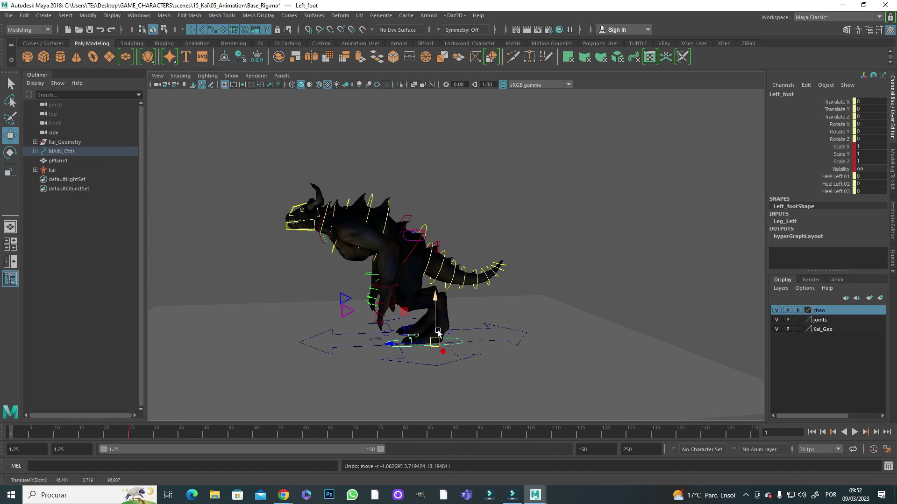
pyautogui.scroll(5, 532, 331)
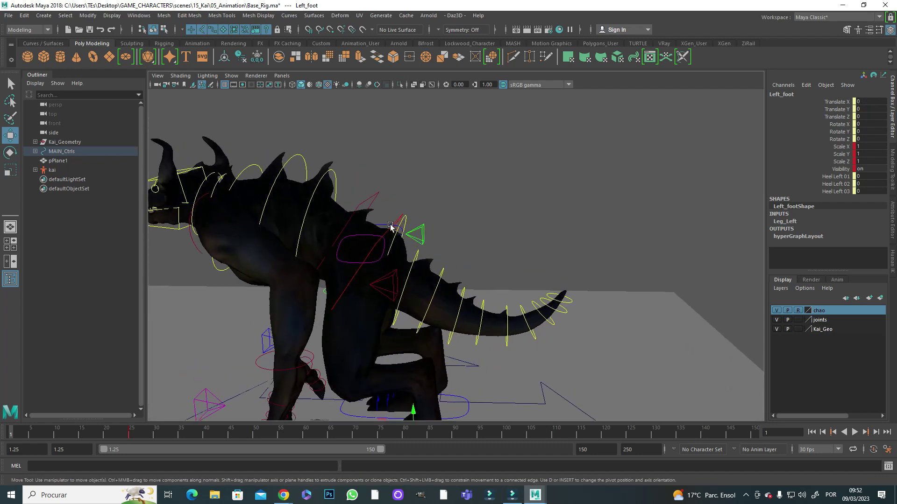
pyautogui.click(391, 226)
pyautogui.keyDown('alt'); pyautogui.moveTo(392, 226); pyautogui.dragTo(398, 257); pyautogui.keyUp('alt')
pyautogui.hotkey('ctrl', 'z')
pyautogui.hotkey('ctrl', 'z')
pyautogui.hotkey('ctrl', 'z')
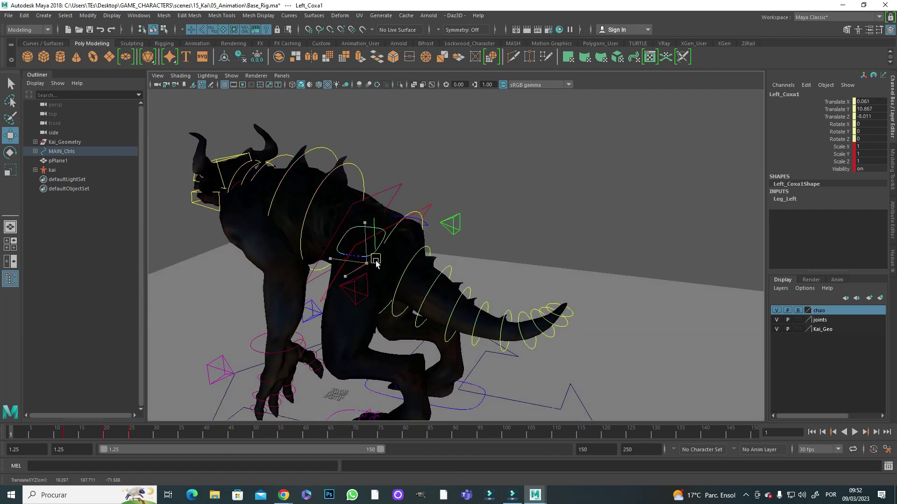
pyautogui.keyDown('alt'); pyautogui.moveTo(405, 275); pyautogui.dragTo(546, 256); pyautogui.keyUp('alt')
pyautogui.scroll(-5, 427, 262)
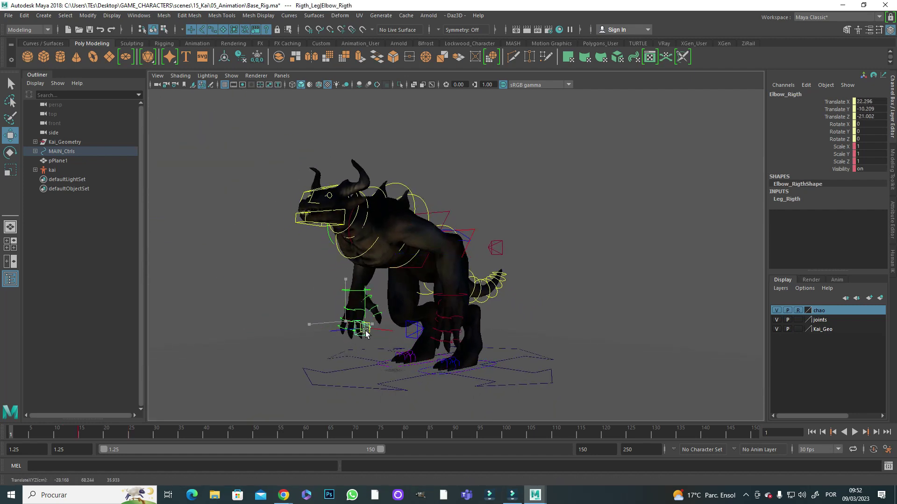
pyautogui.keyDown('alt'); pyautogui.moveTo(378, 340); pyautogui.dragTo(450, 322); pyautogui.keyUp('alt')
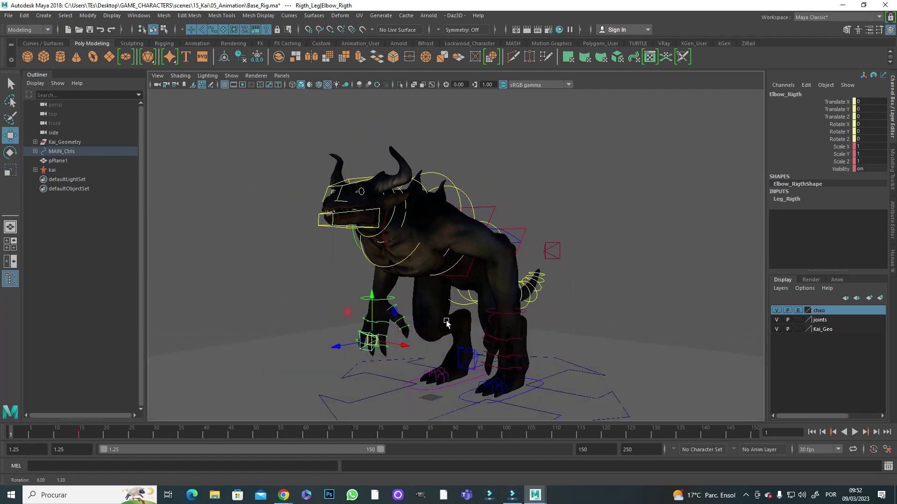
pyautogui.click(543, 218)
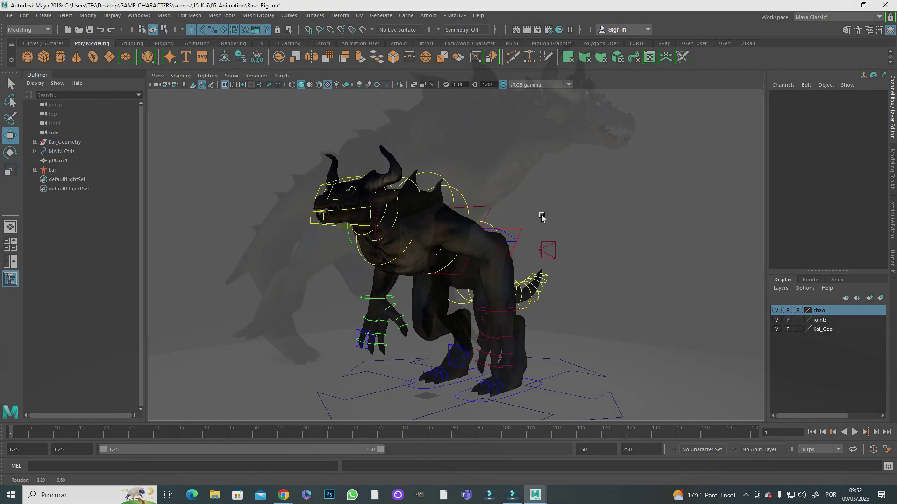